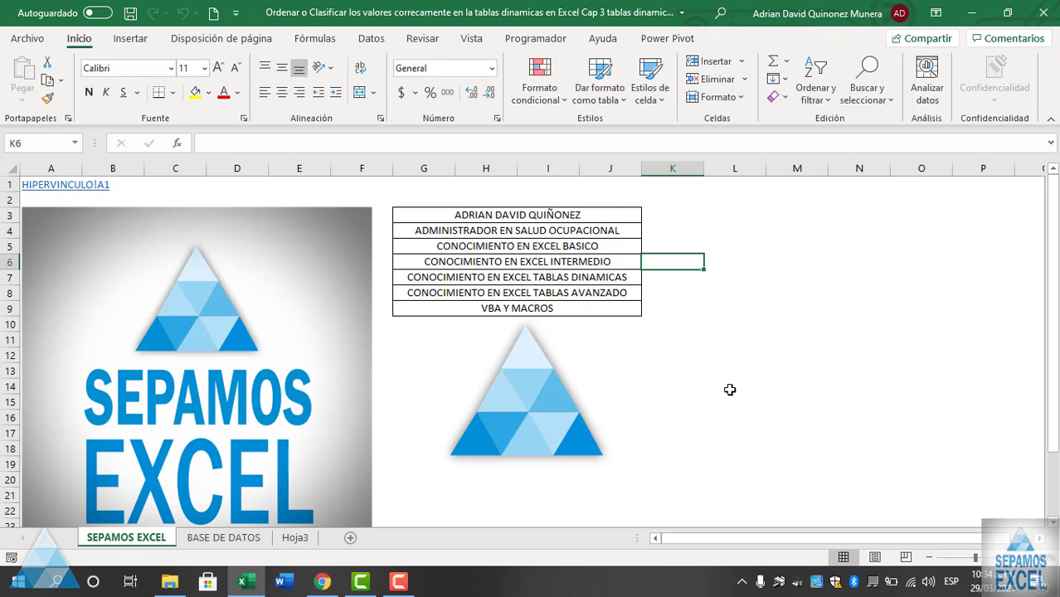
# Step: Switch to the BASE DE DATOS sheet with the employee salary, bonus and company table
pyautogui.click(731, 373)
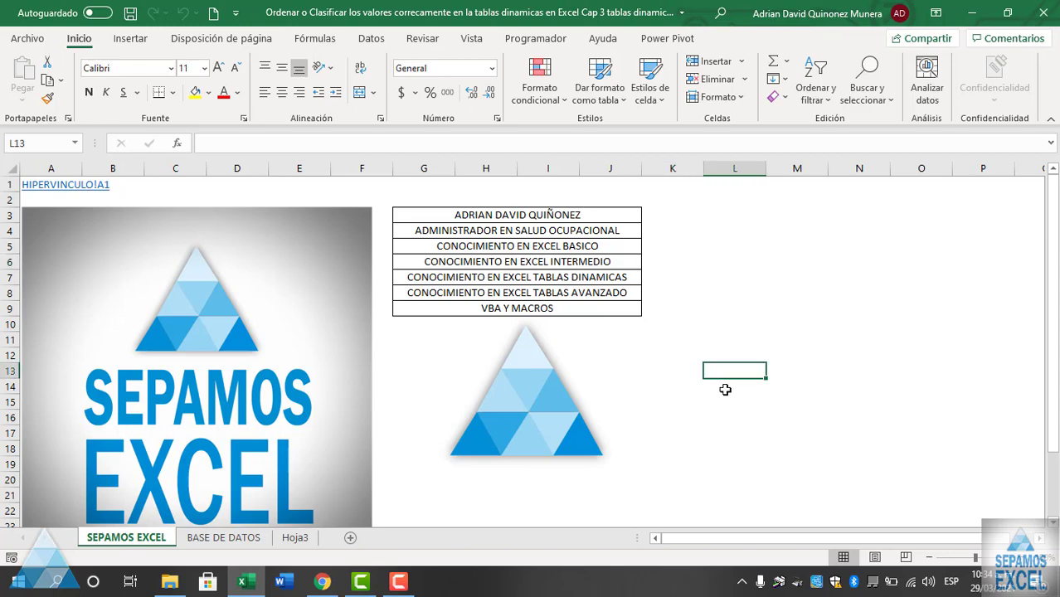
pyautogui.click(233, 539)
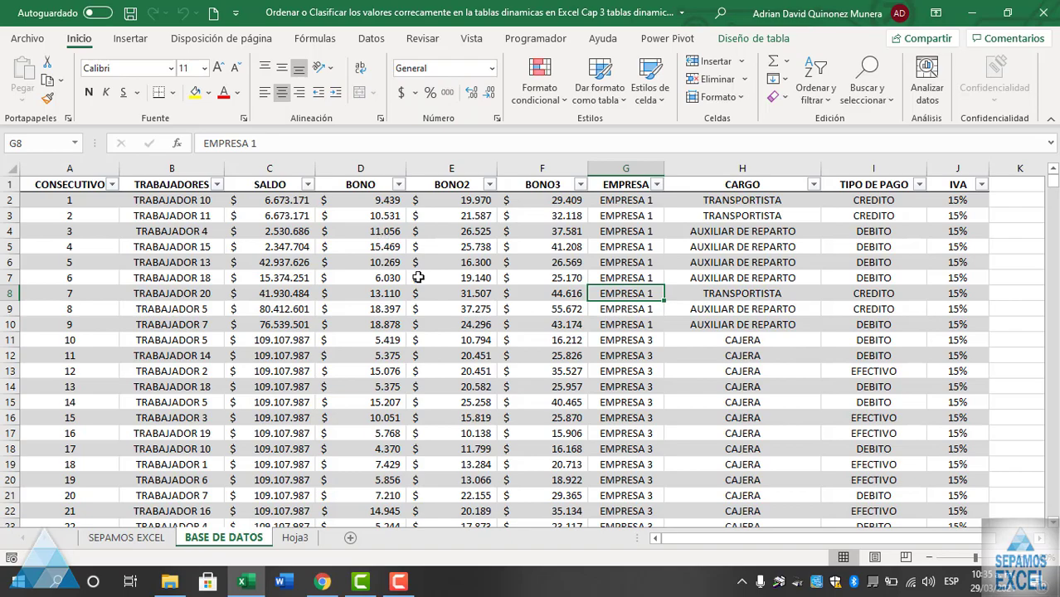
pyautogui.scroll(-4, 442, 327)
pyautogui.scroll(-3, 441, 327)
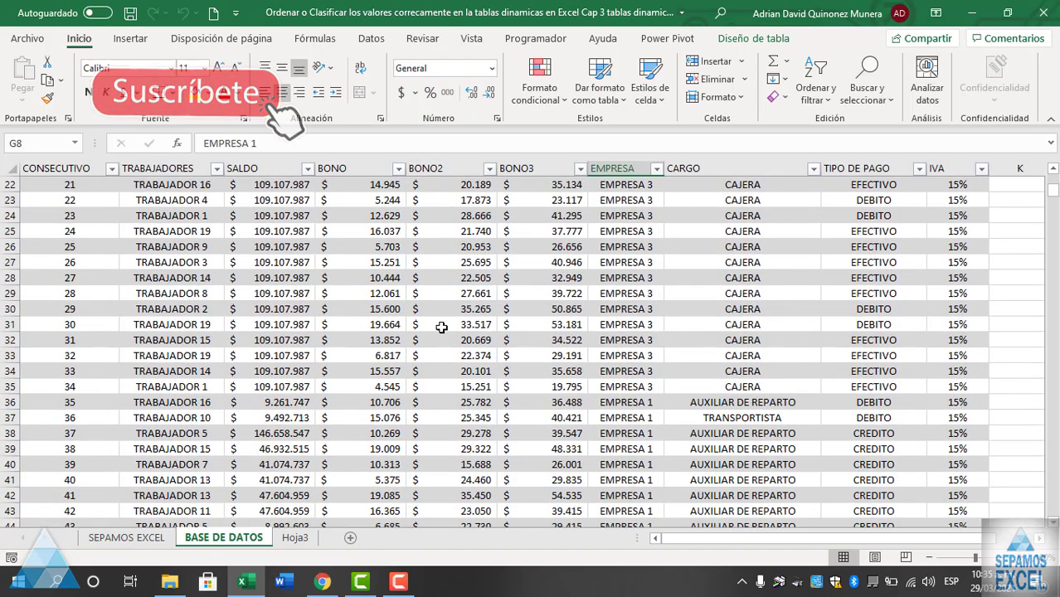
pyautogui.scroll(6, 442, 327)
pyautogui.scroll(1, 440, 330)
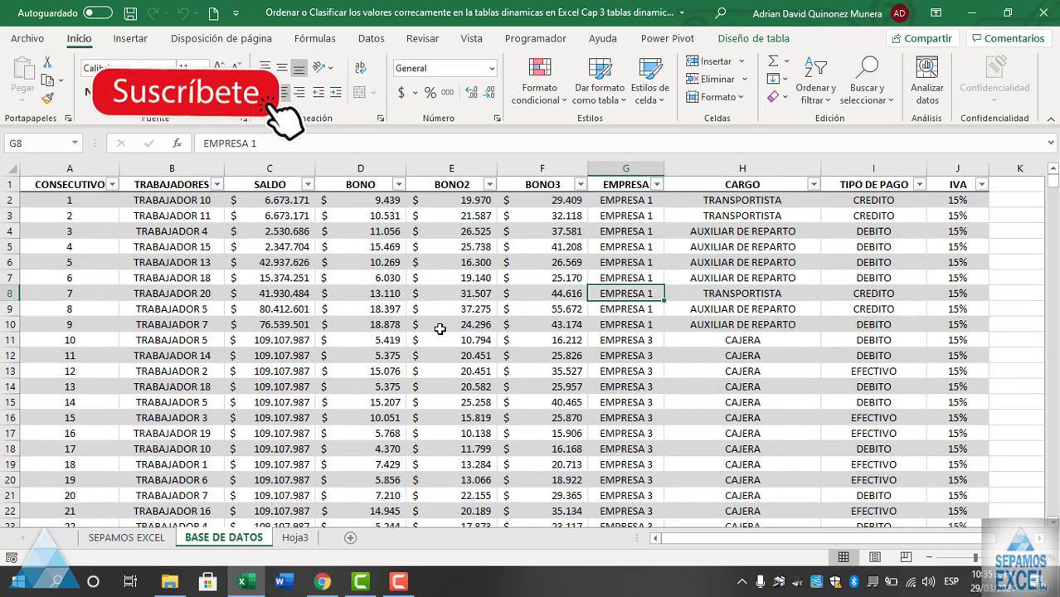
pyautogui.scroll(-5, 440, 327)
pyautogui.scroll(2, 440, 322)
pyautogui.scroll(3, 441, 320)
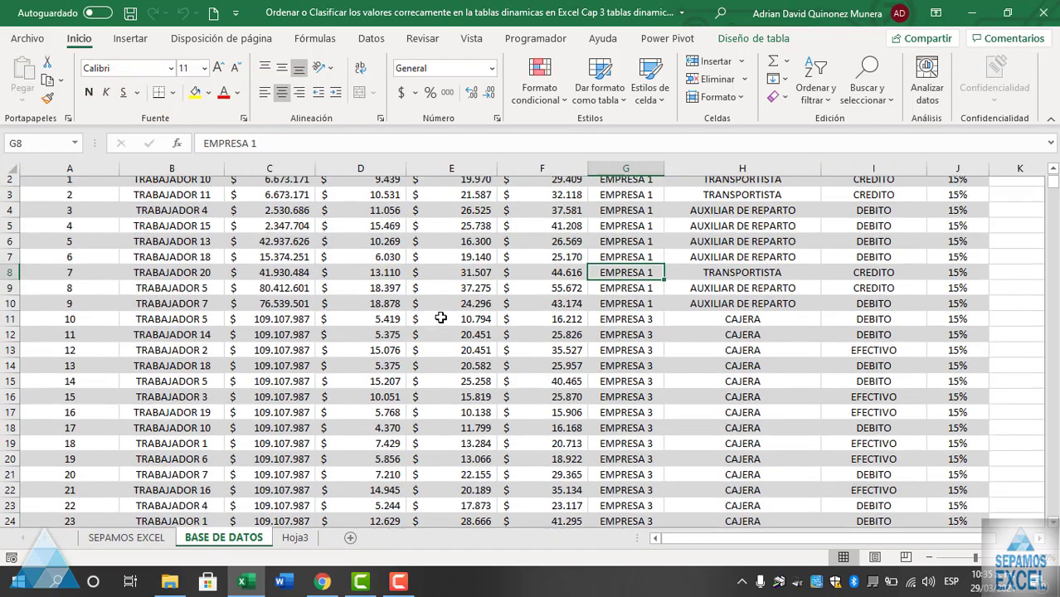
pyautogui.scroll(1, 441, 319)
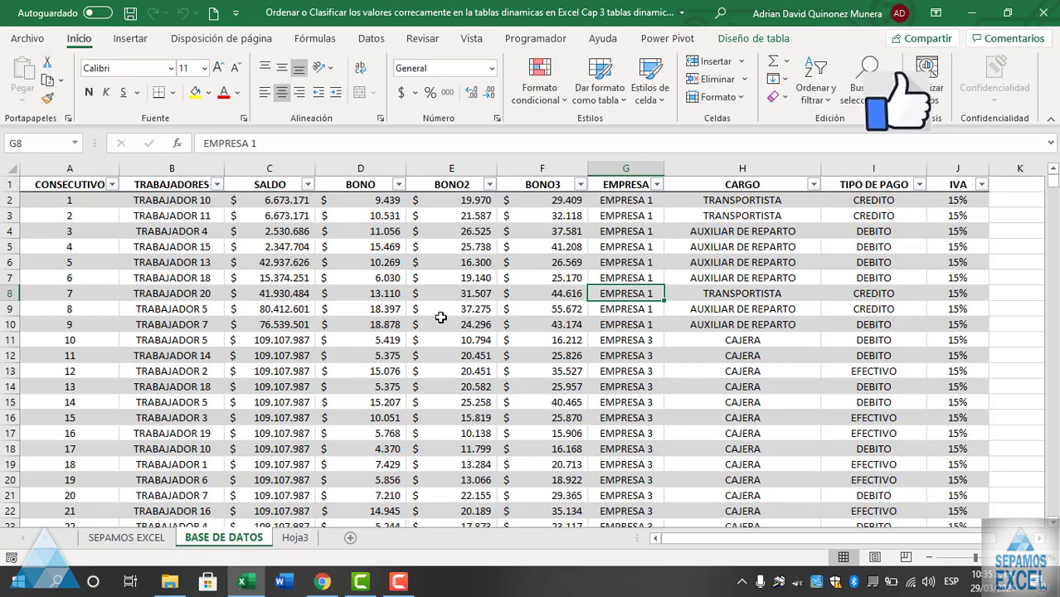
pyautogui.scroll(-2, 432, 313)
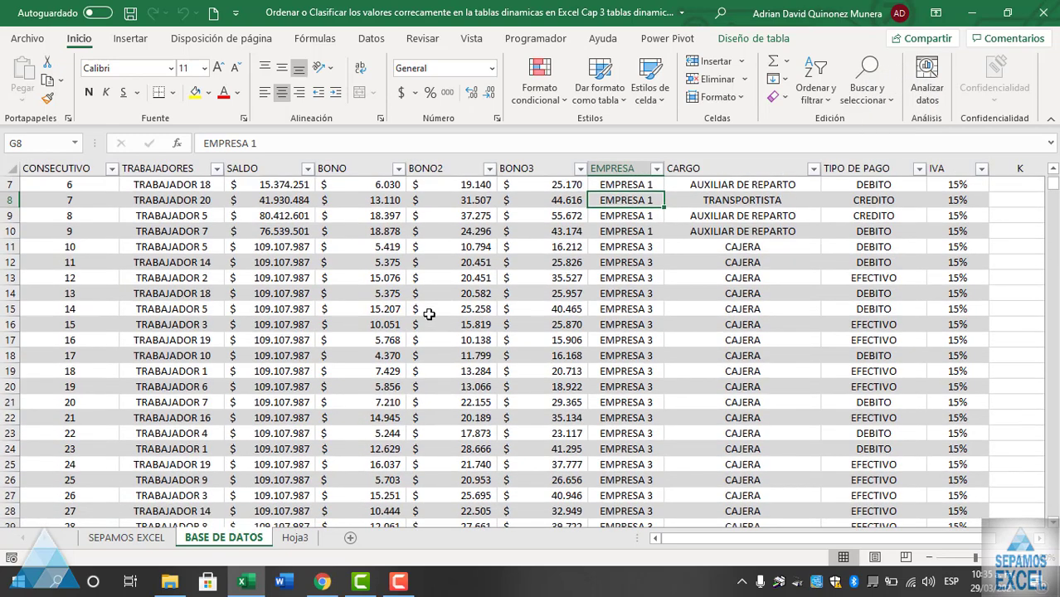
pyautogui.scroll(2, 429, 314)
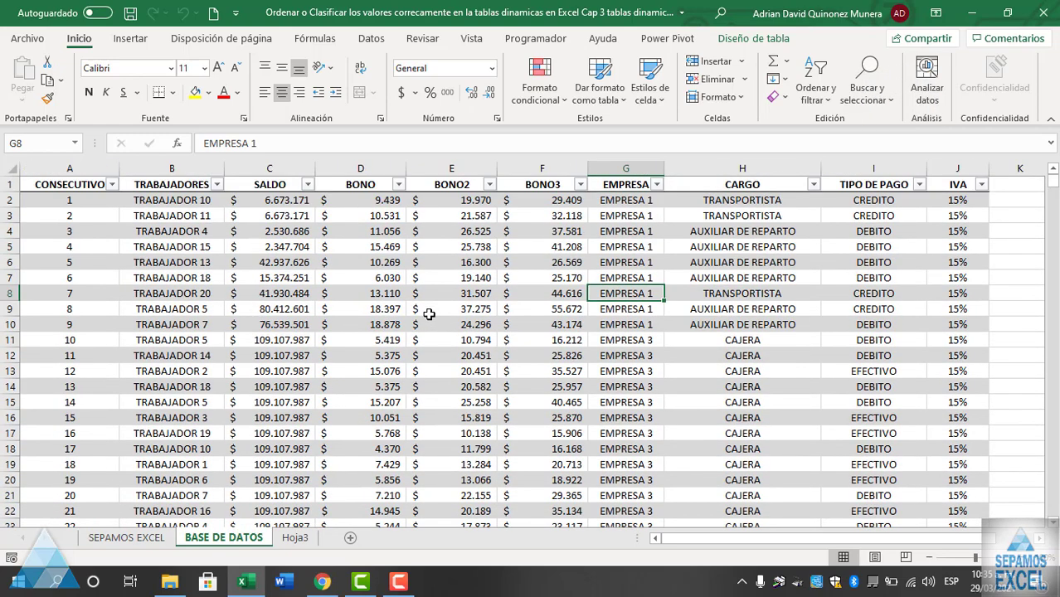
pyautogui.click(274, 185)
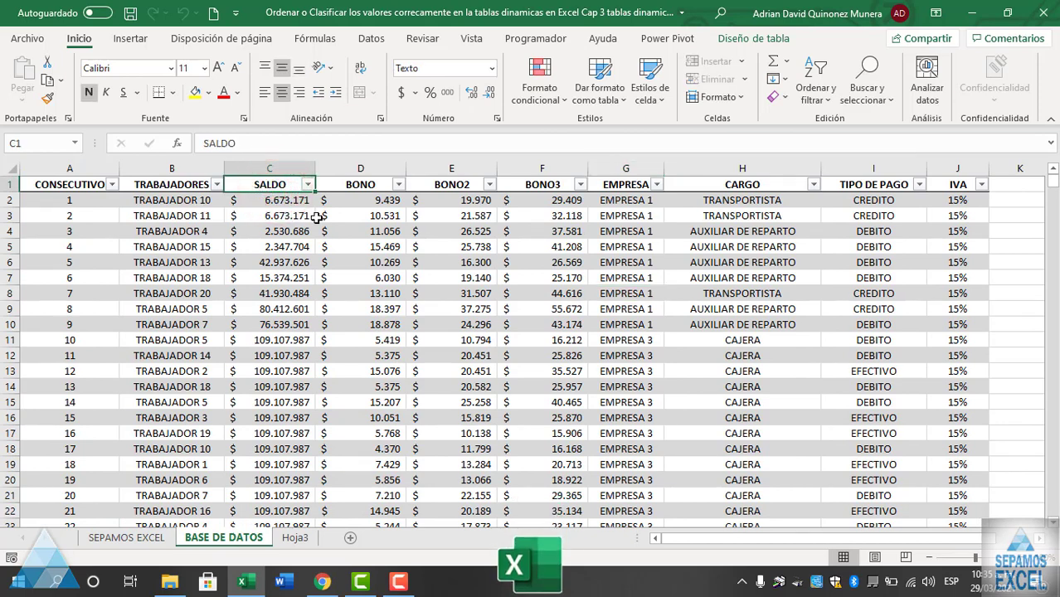
pyautogui.press('Right')
pyautogui.press('Right')
pyautogui.press('Right')
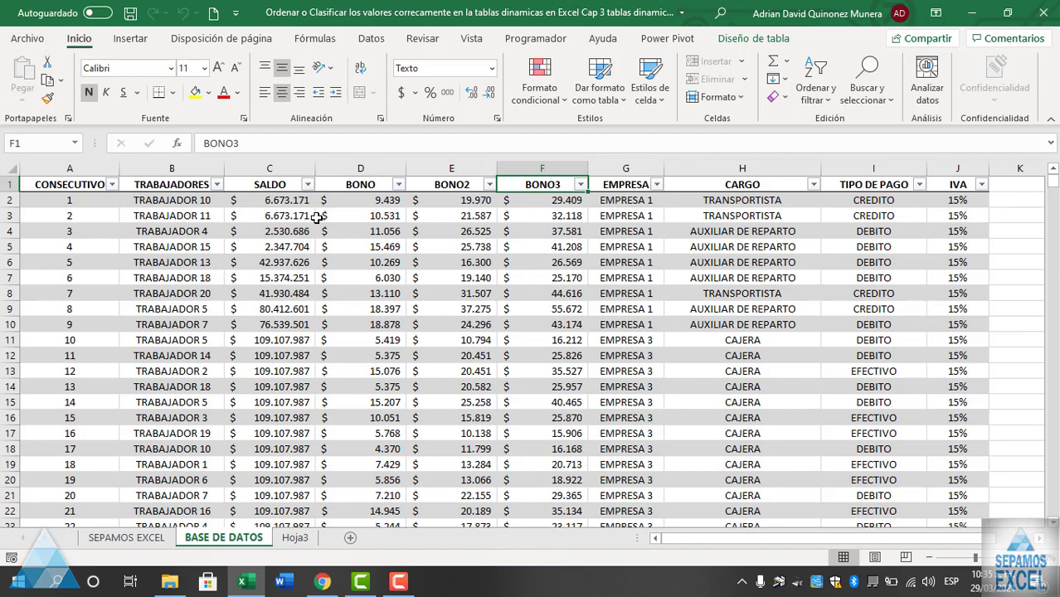
pyautogui.scroll(-2, 501, 312)
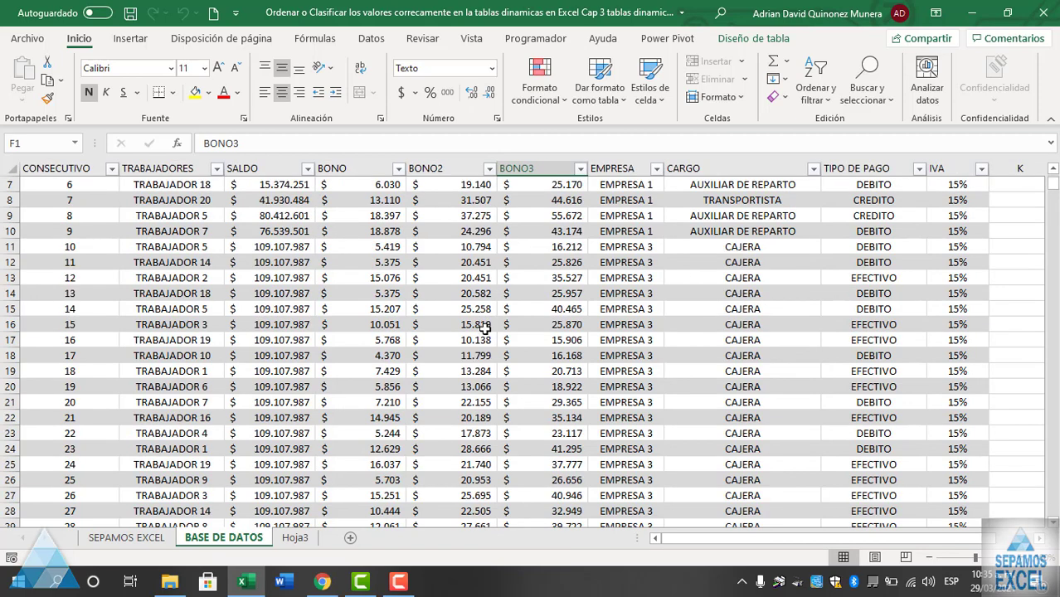
pyautogui.scroll(2, 482, 331)
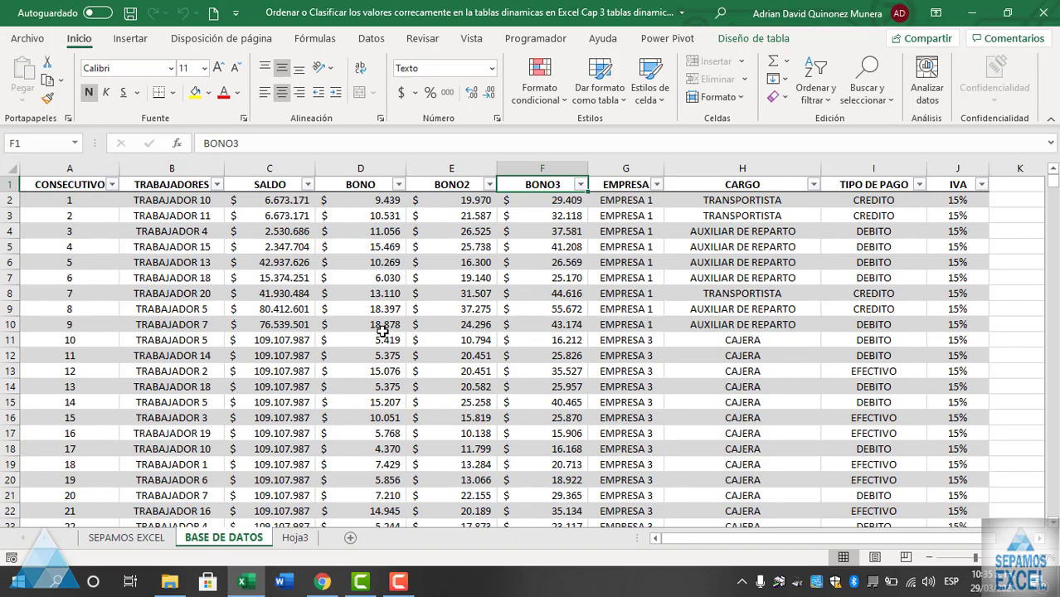
pyautogui.scroll(-3, 382, 330)
pyautogui.scroll(-7, 406, 323)
pyautogui.scroll(-8, 398, 323)
pyautogui.scroll(-4, 397, 323)
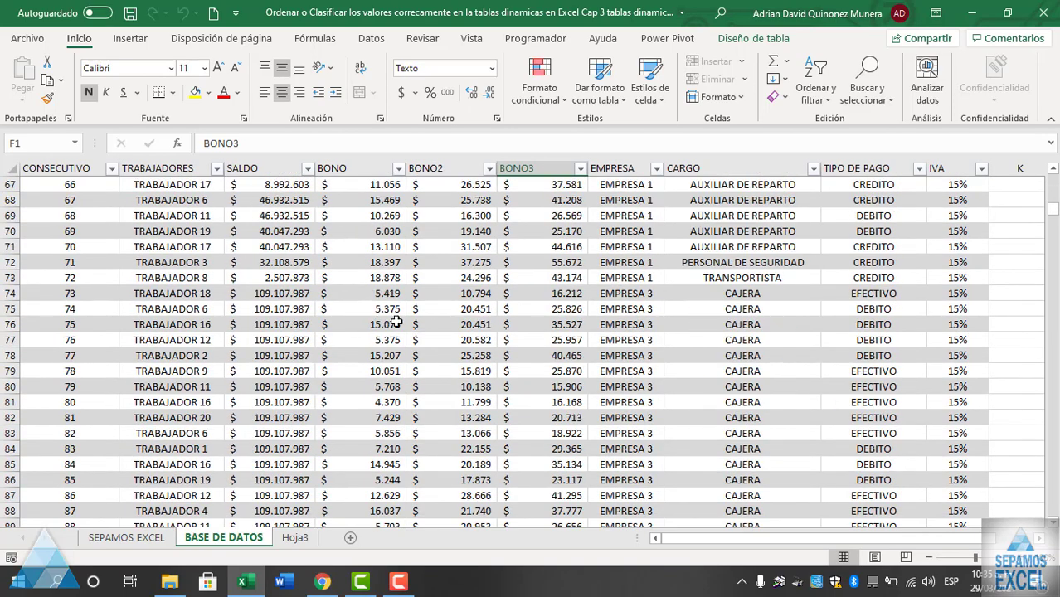
# Step: Delete the stray S/. 0 values in BONO2 and BONO3, rows 746–752, below the table
pyautogui.moveTo(1054, 239); pyautogui.dragTo(1054, 519)
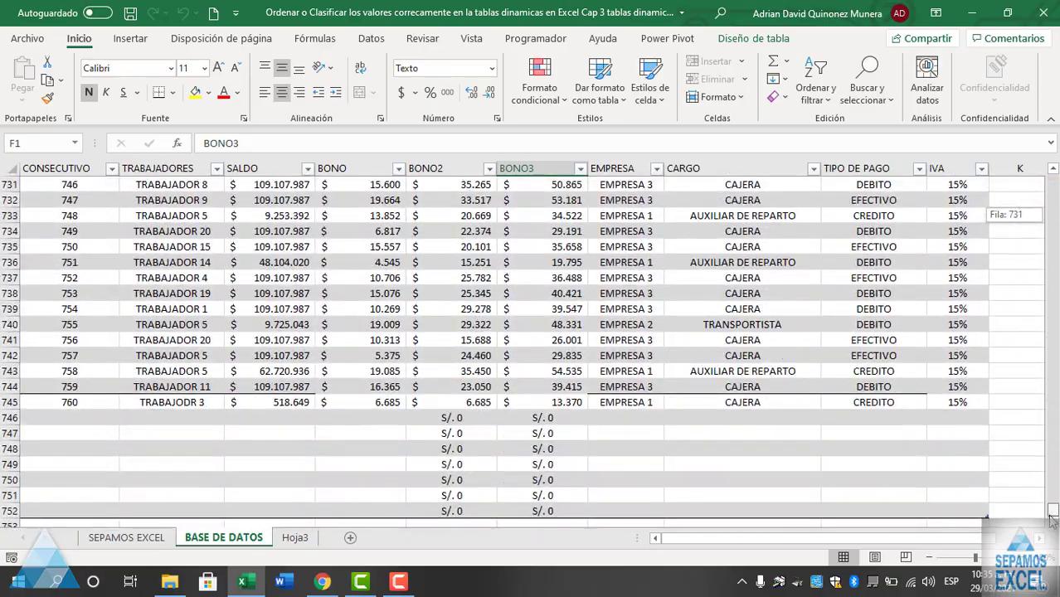
pyautogui.moveTo(443, 418); pyautogui.dragTo(585, 509)
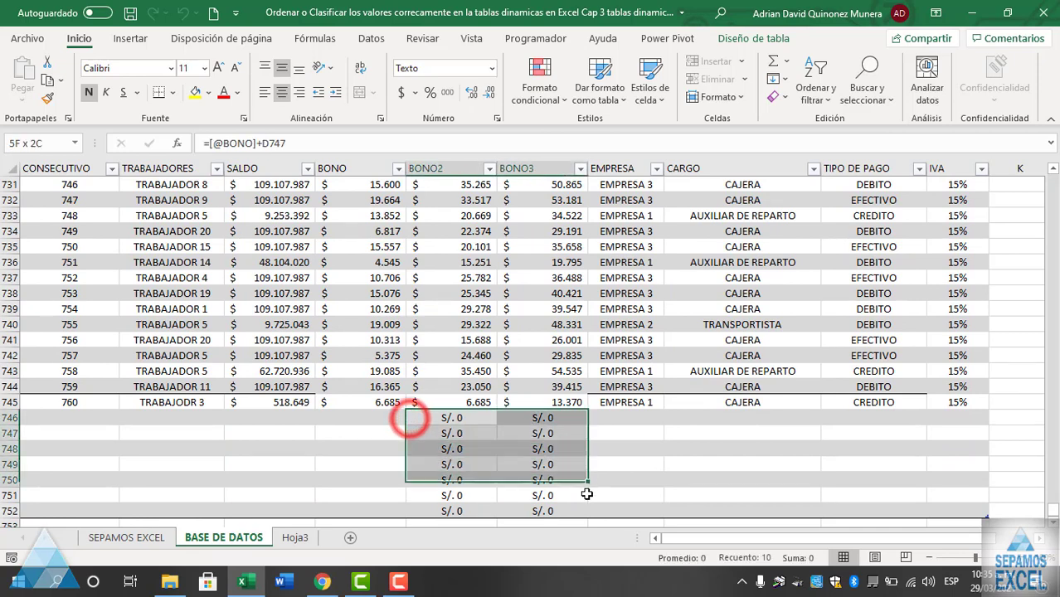
pyautogui.press('Delete')
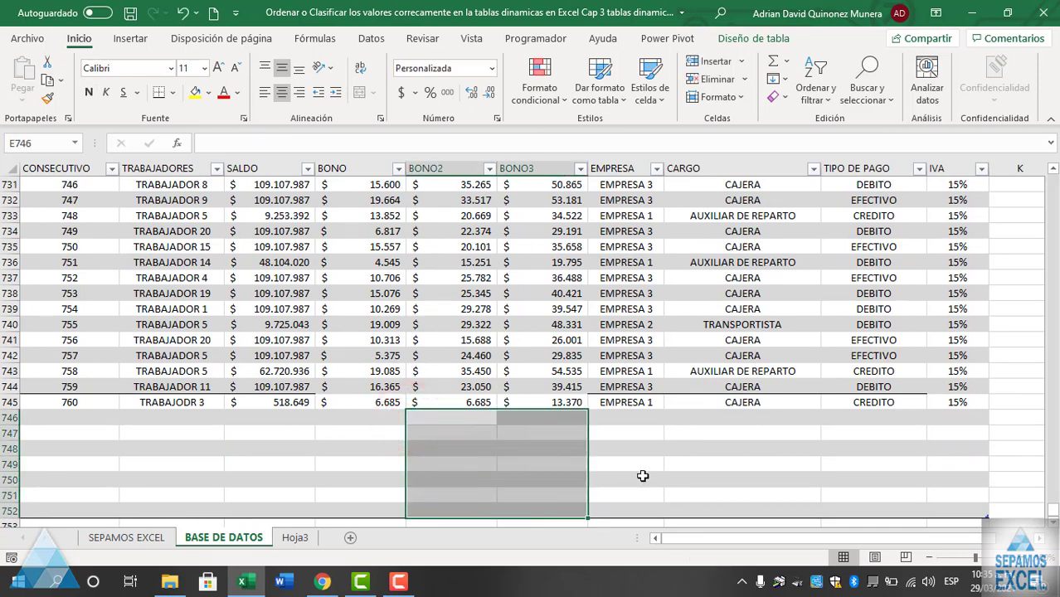
pyautogui.click(643, 476)
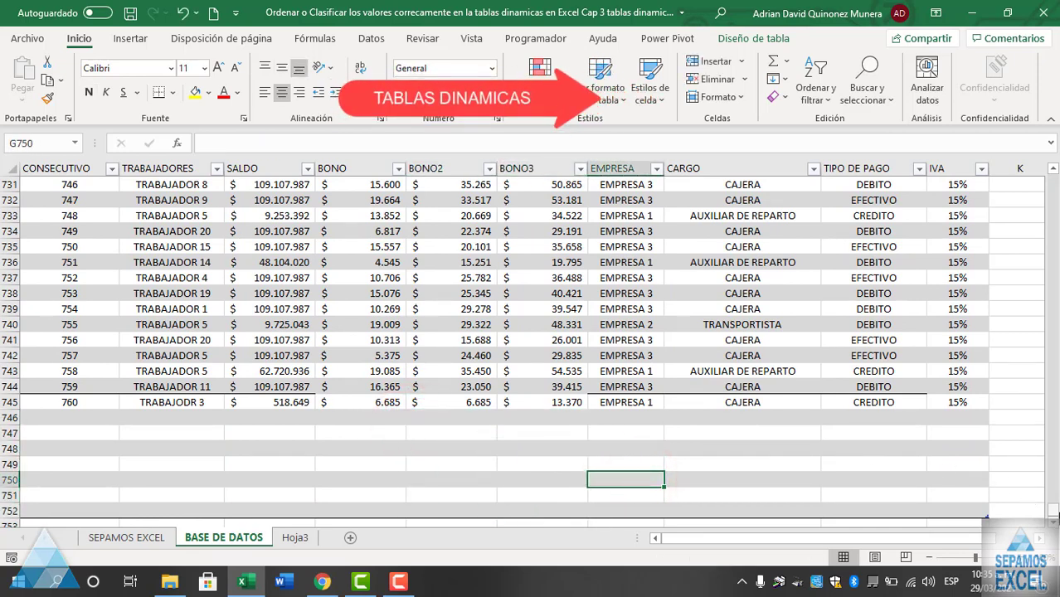
pyautogui.moveTo(1054, 510); pyautogui.dragTo(1054, 181)
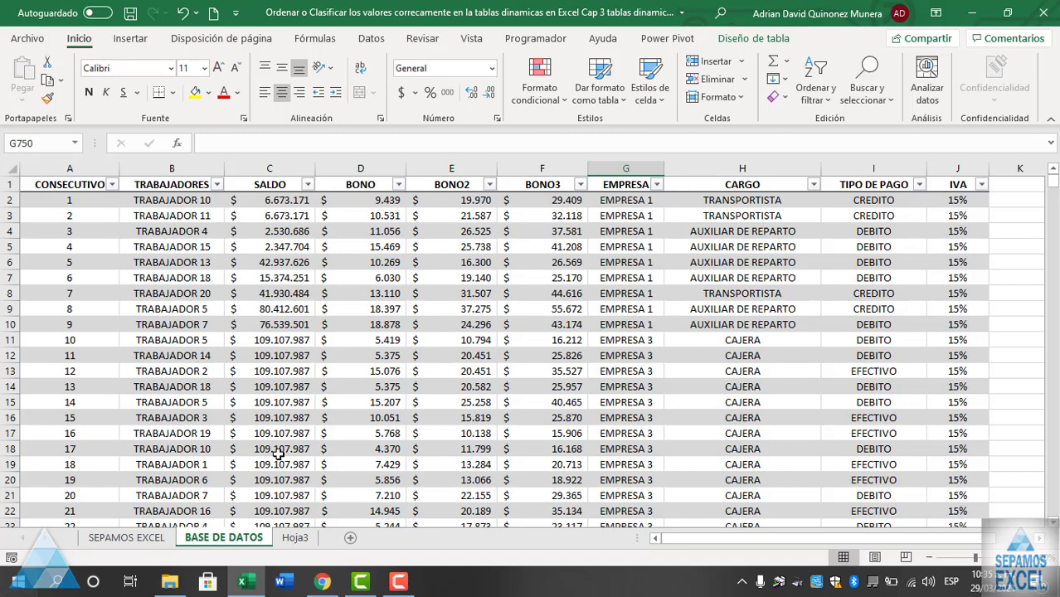
# Step: Refresh the Hoja3 pivot table with Actualizar todo so it picks up BONO, BONO2 and BONO3
pyautogui.click(293, 540)
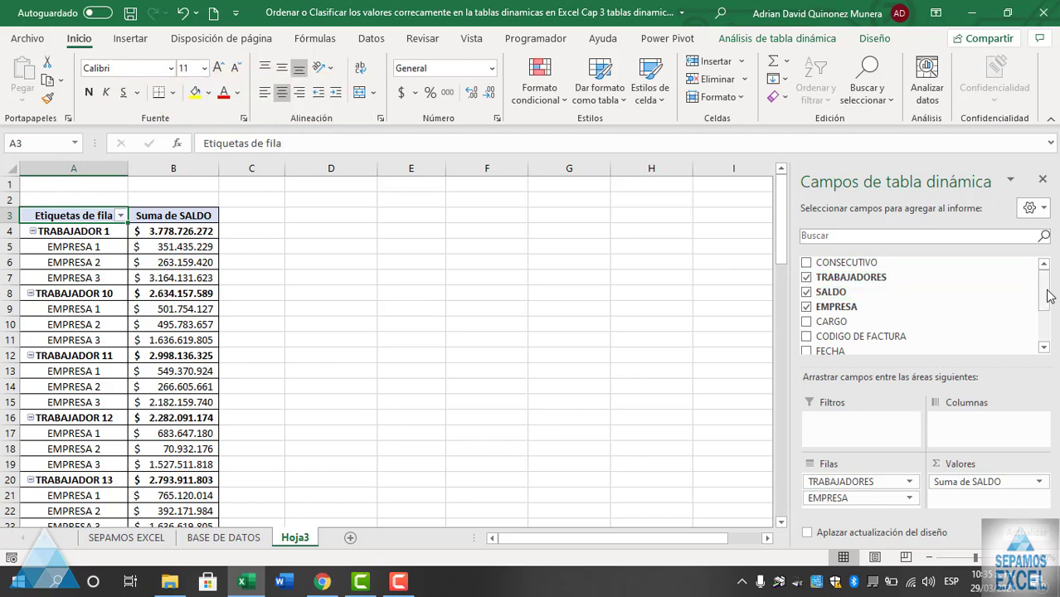
pyautogui.moveTo(1047, 296)
pyautogui.mouseDown()
pyautogui.moveTo(1047, 308)
pyautogui.moveTo(1039, 283)
pyautogui.moveTo(1045, 296)
pyautogui.mouseUp()
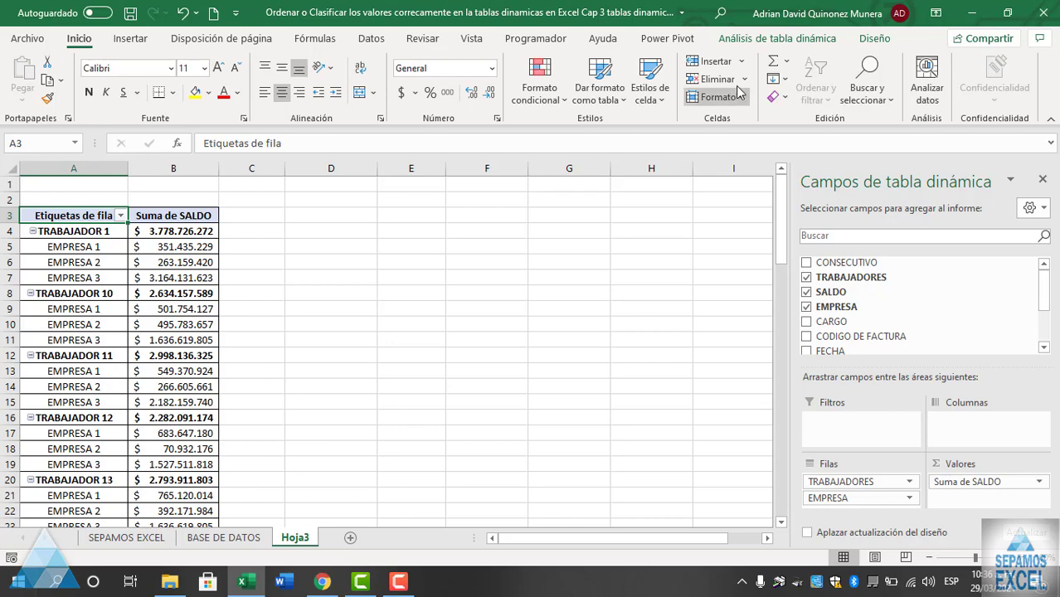
pyautogui.click(761, 43)
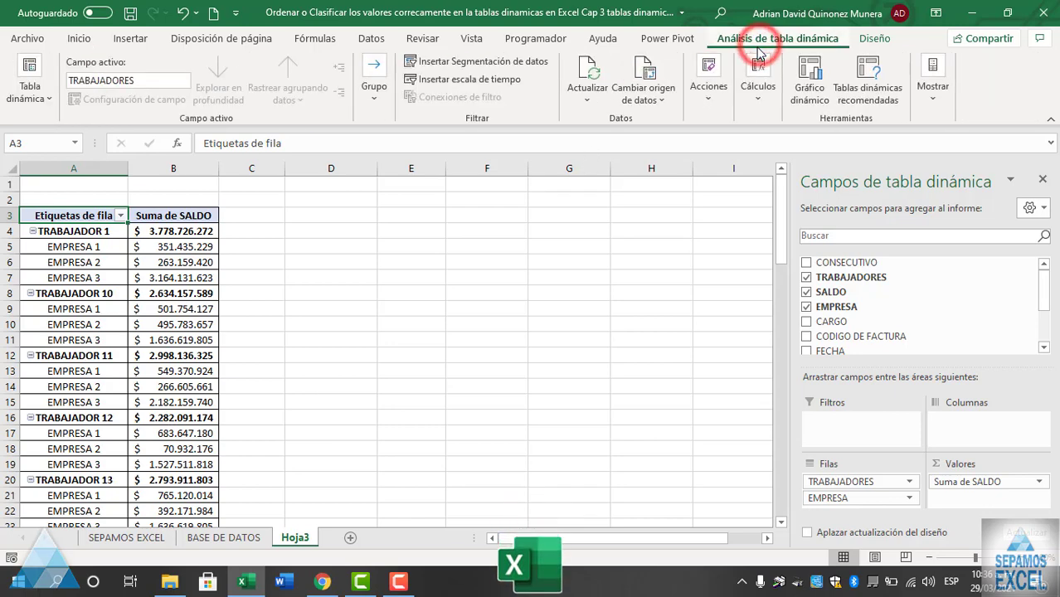
pyautogui.click(587, 103)
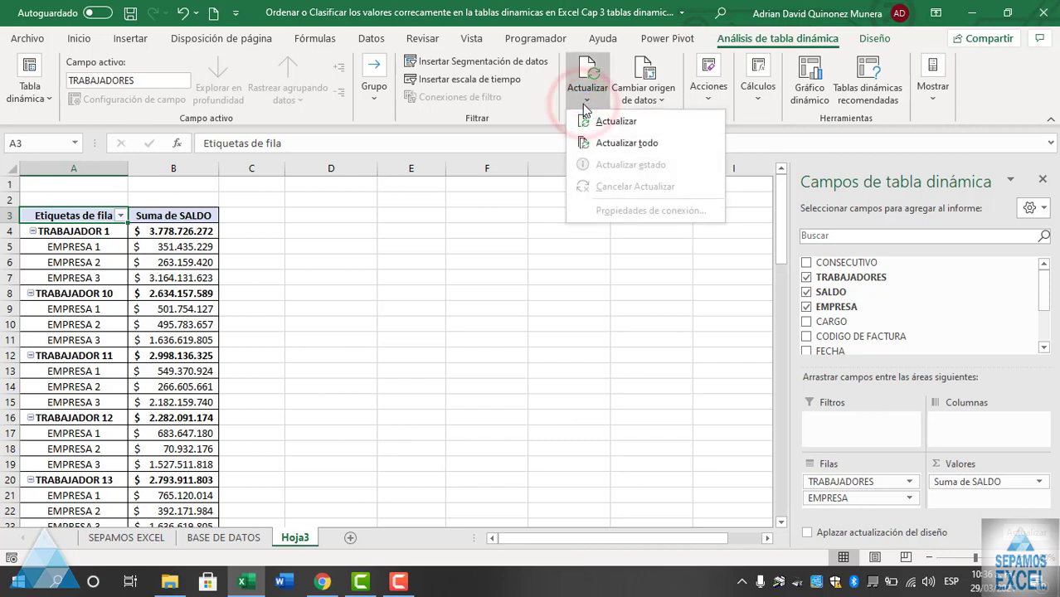
pyautogui.click(624, 143)
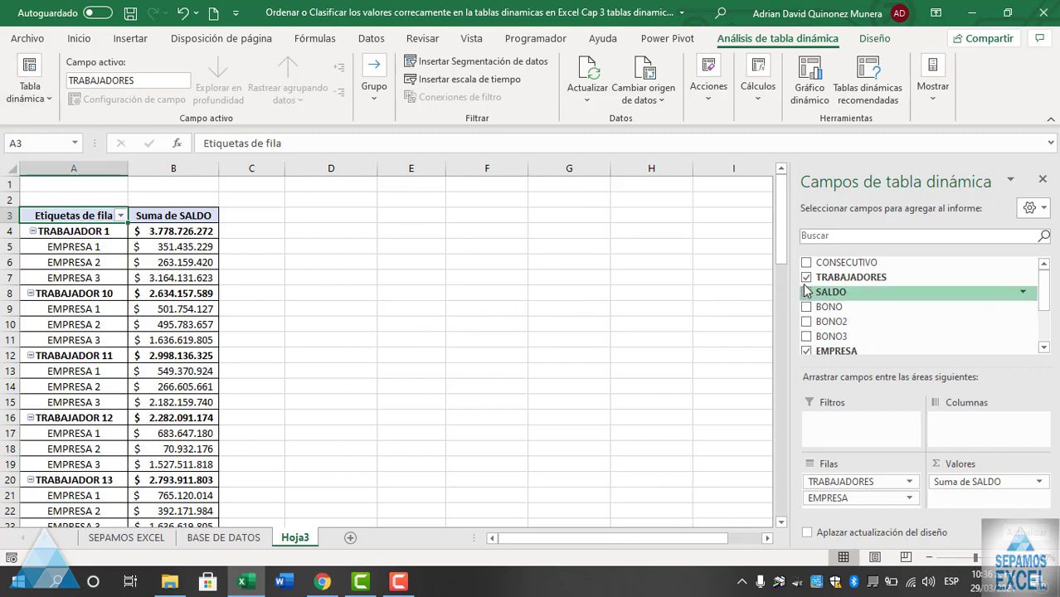
# Step: Remove TRABAJADORES, SALDO and EMPRESA from the Hoja3 pivot table, leaving it empty
pyautogui.click(807, 277)
pyautogui.click(806, 292)
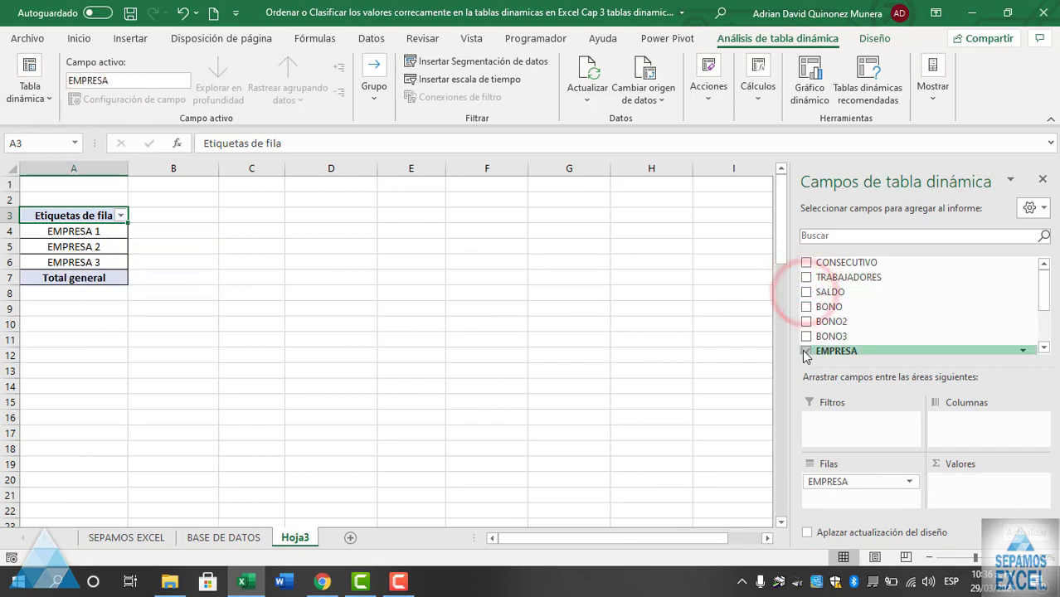
pyautogui.click(806, 351)
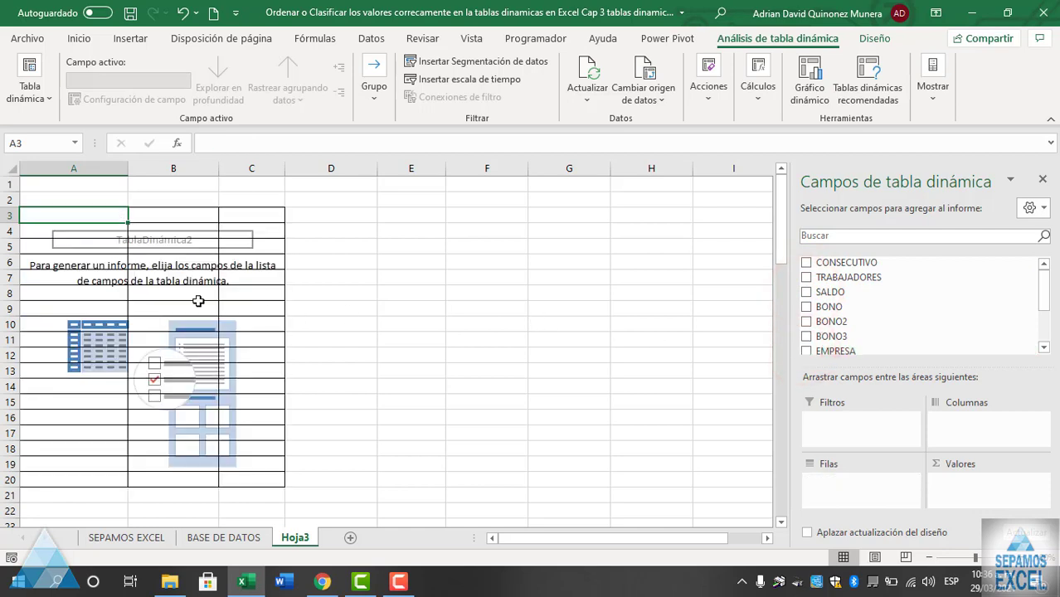
# Step: Remove all borders from A2:D22 with Sin borde and return to BASE DE DATOS
pyautogui.moveTo(69, 201); pyautogui.dragTo(365, 508)
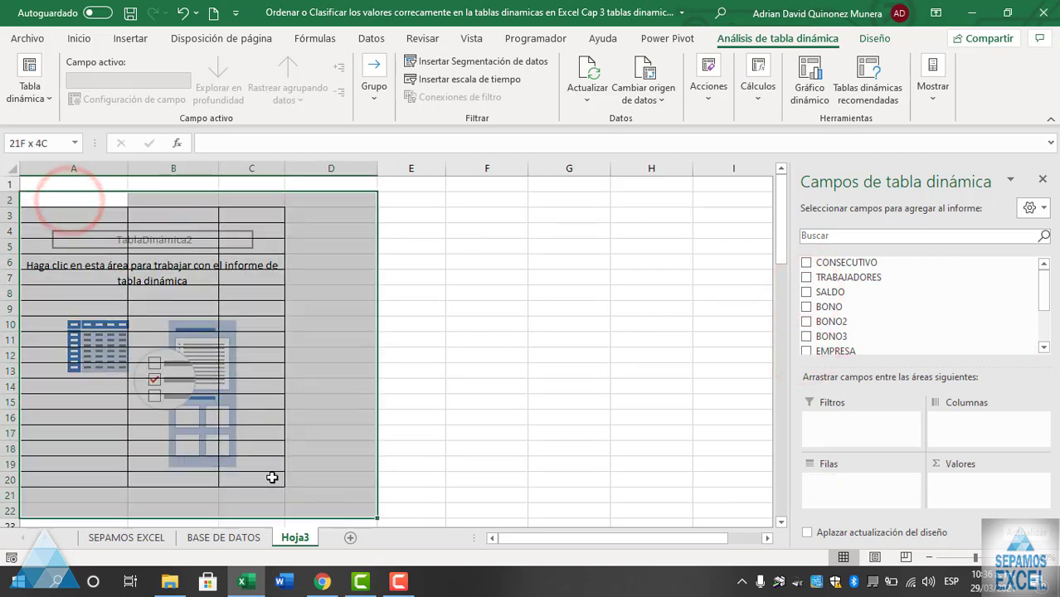
pyautogui.click(173, 92)
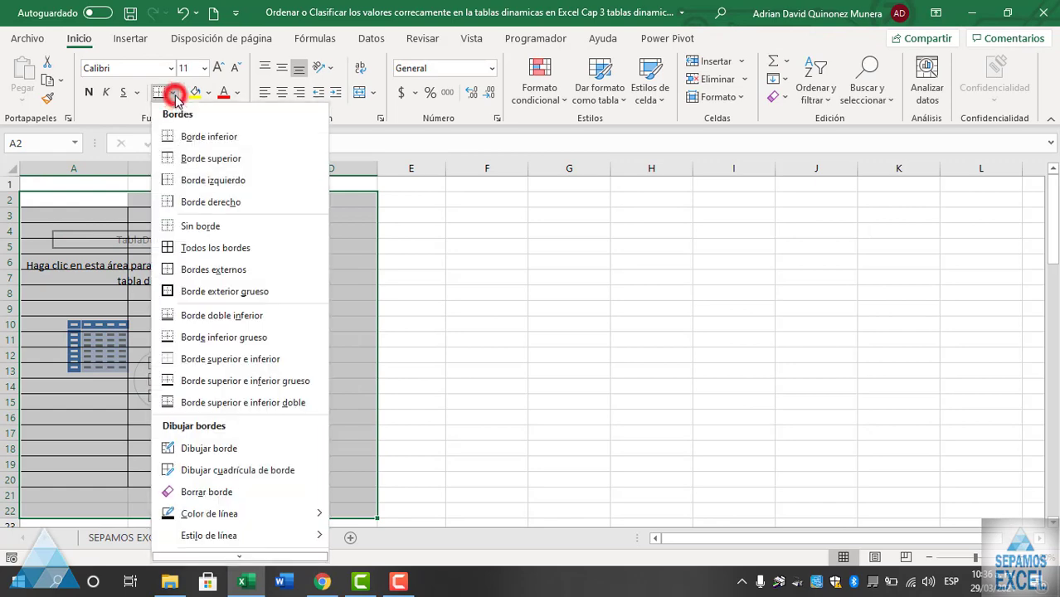
pyautogui.click(201, 227)
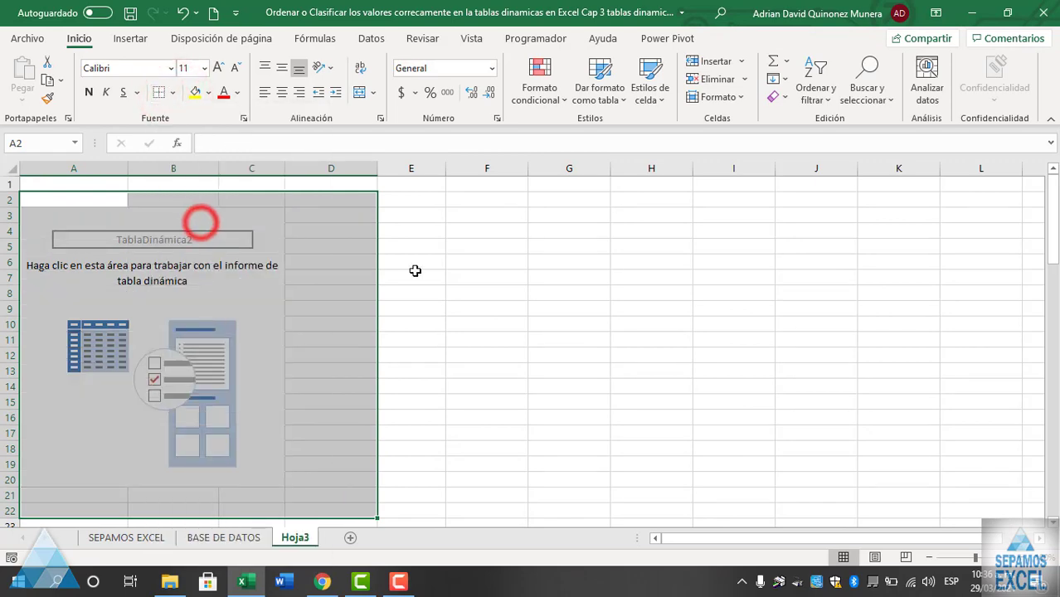
pyautogui.click(451, 274)
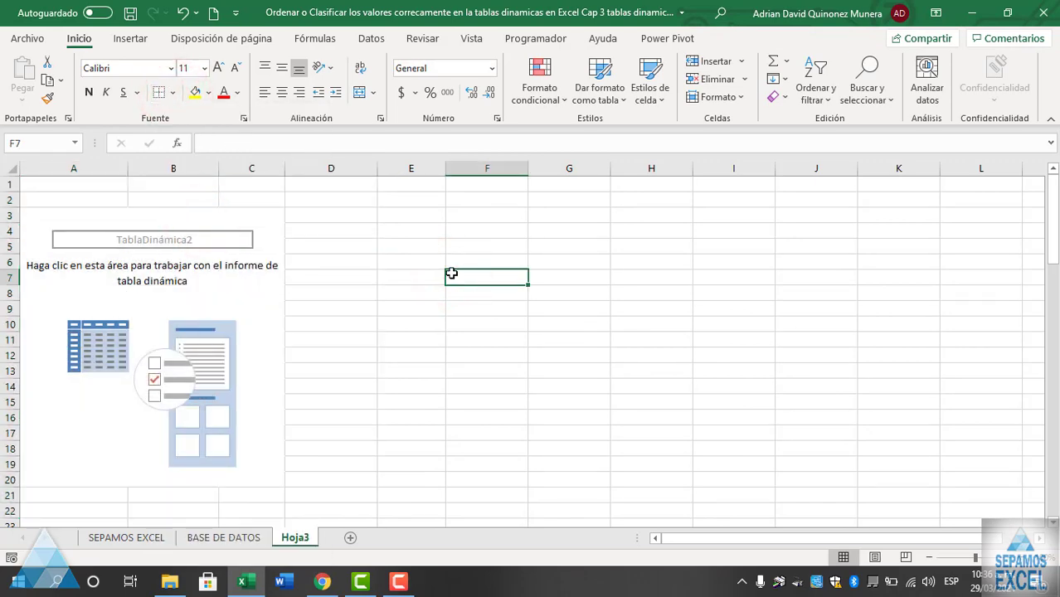
pyautogui.click(223, 538)
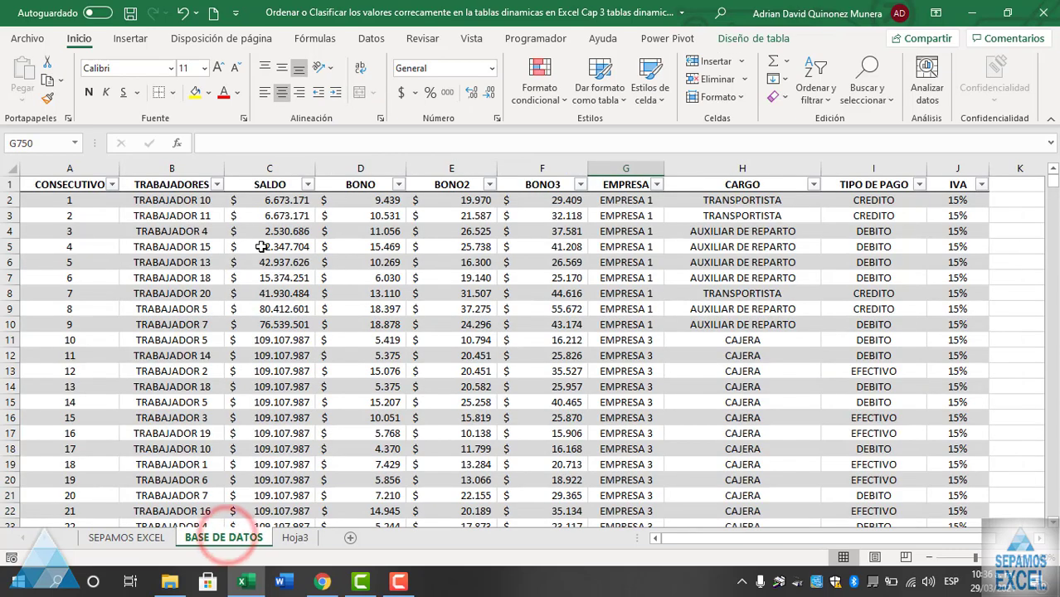
# Step: Review columns B–H of the source data, then browse the empty PivotTable2's field list on Hoja3
pyautogui.moveTo(156, 165); pyautogui.dragTo(735, 184)
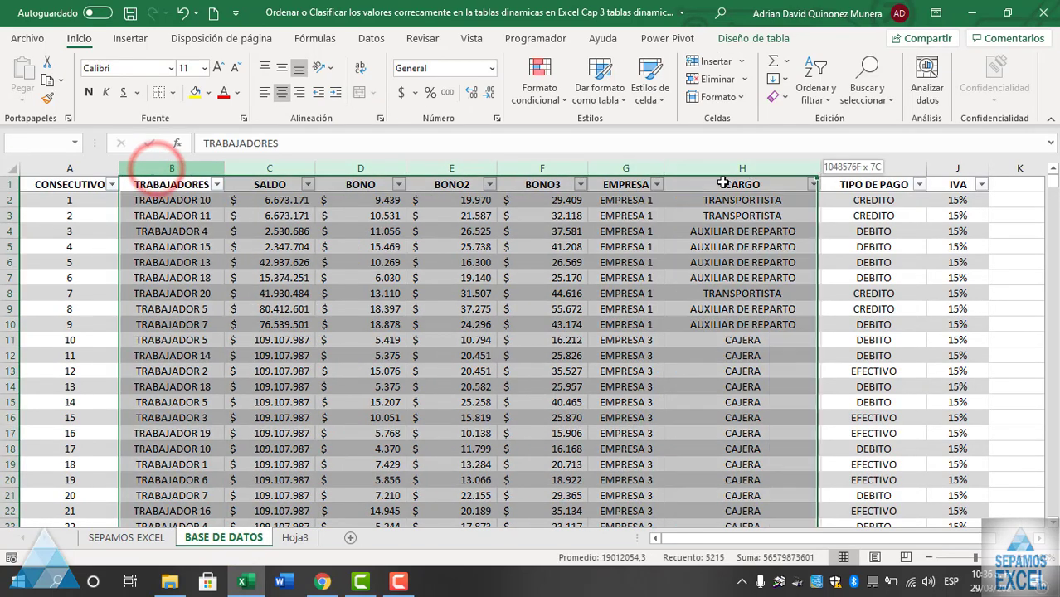
pyautogui.click(700, 293)
pyautogui.scroll(-4, 390, 316)
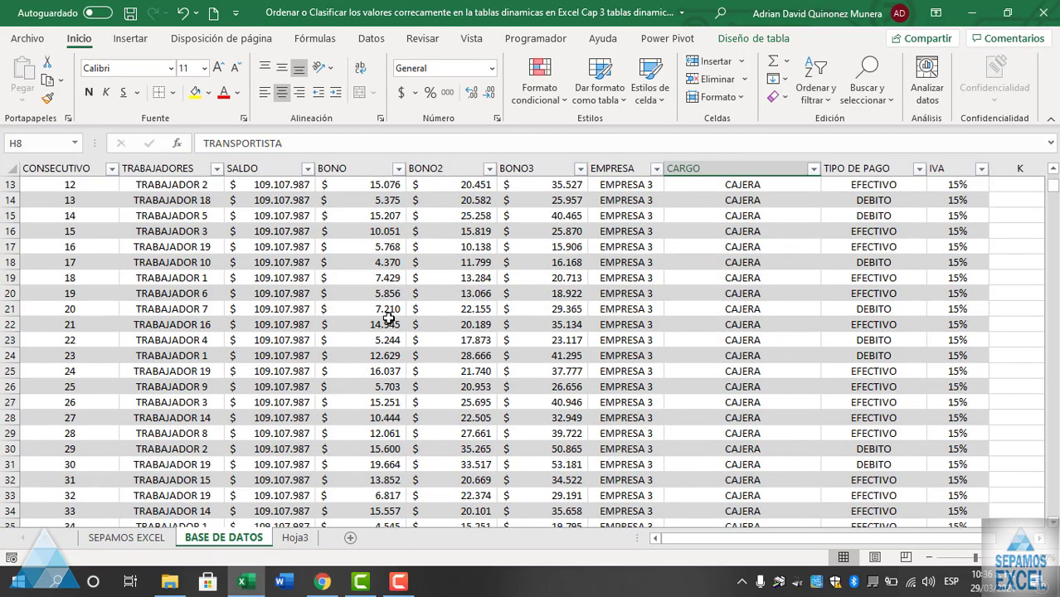
pyautogui.scroll(4, 327, 334)
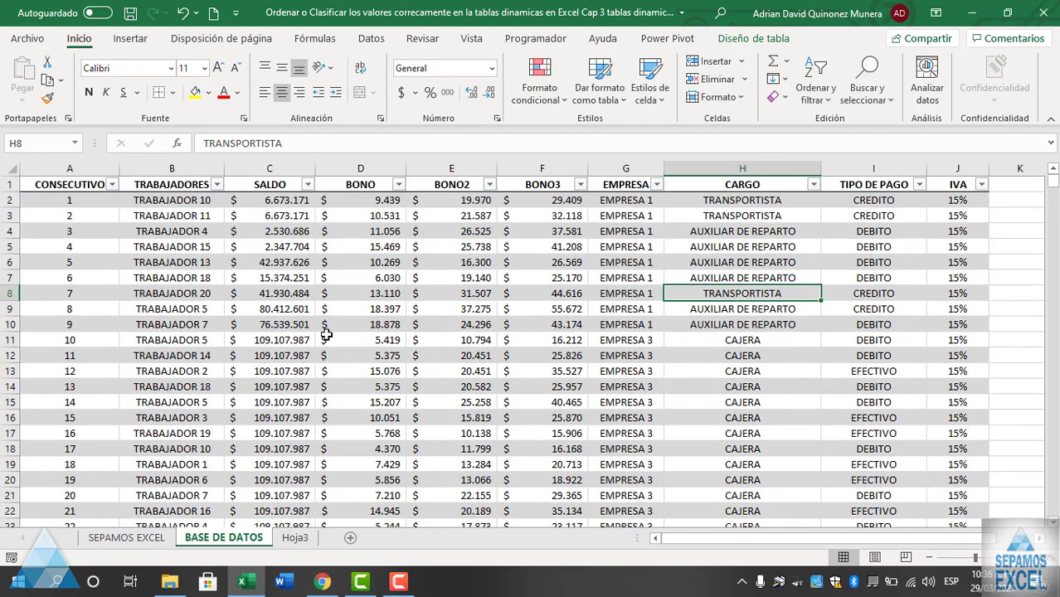
pyautogui.click(301, 535)
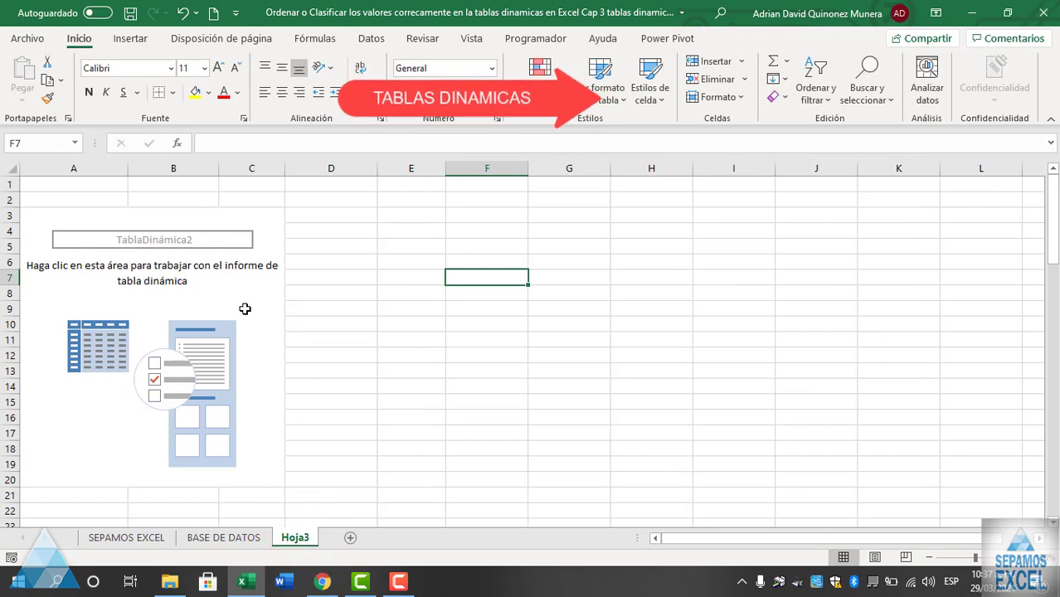
pyautogui.click(245, 309)
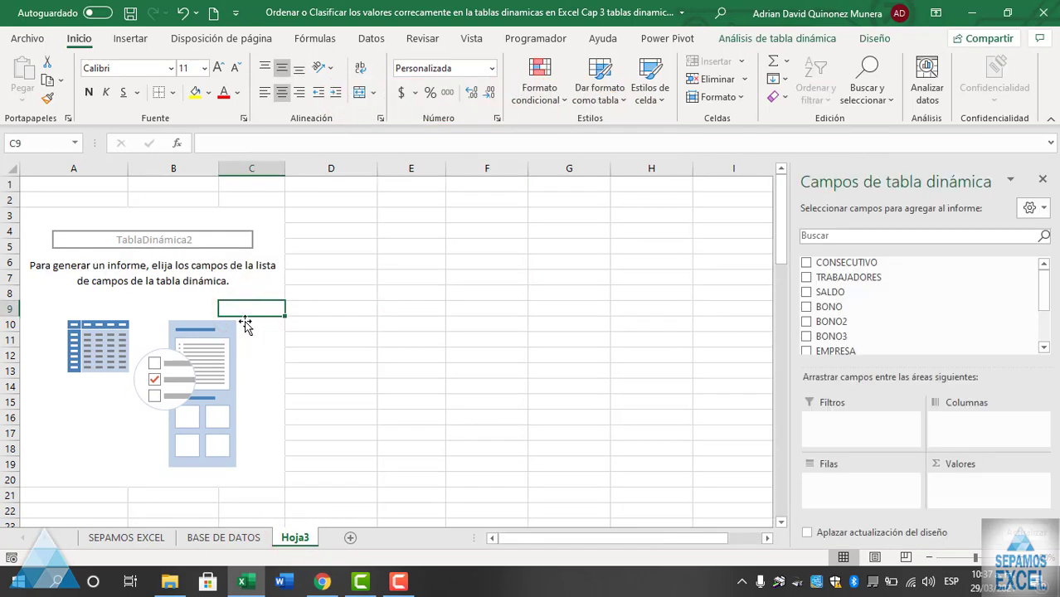
pyautogui.click(228, 537)
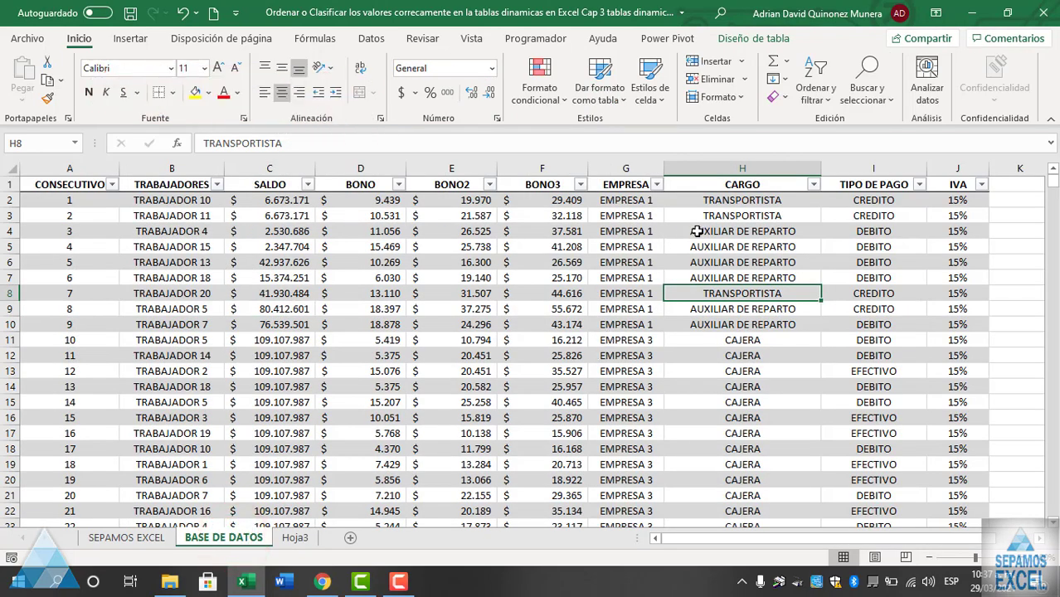
pyautogui.click(291, 538)
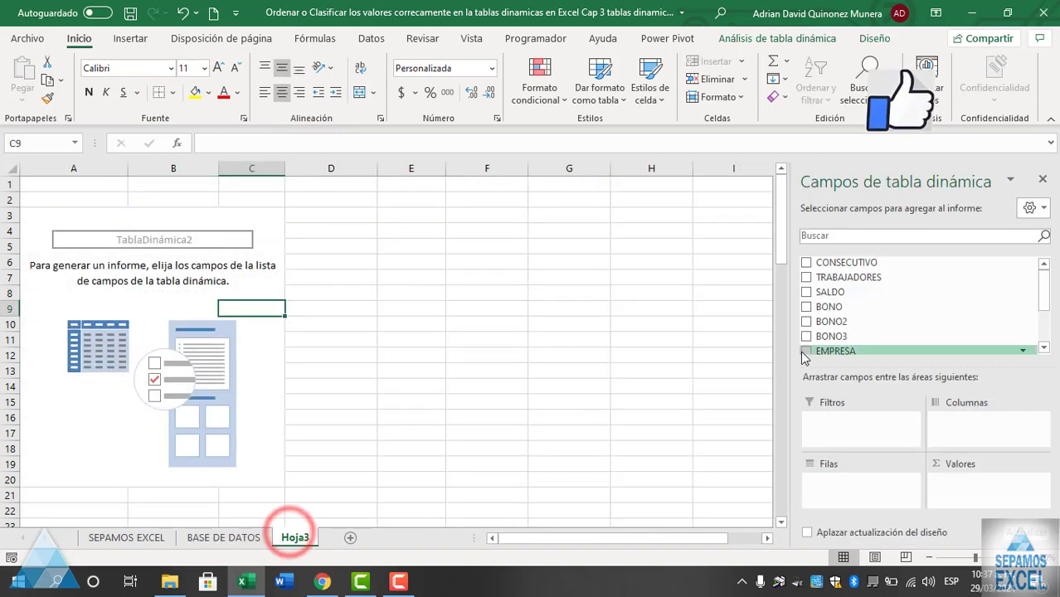
pyautogui.scroll(-2, 826, 321)
pyautogui.scroll(-1, 826, 322)
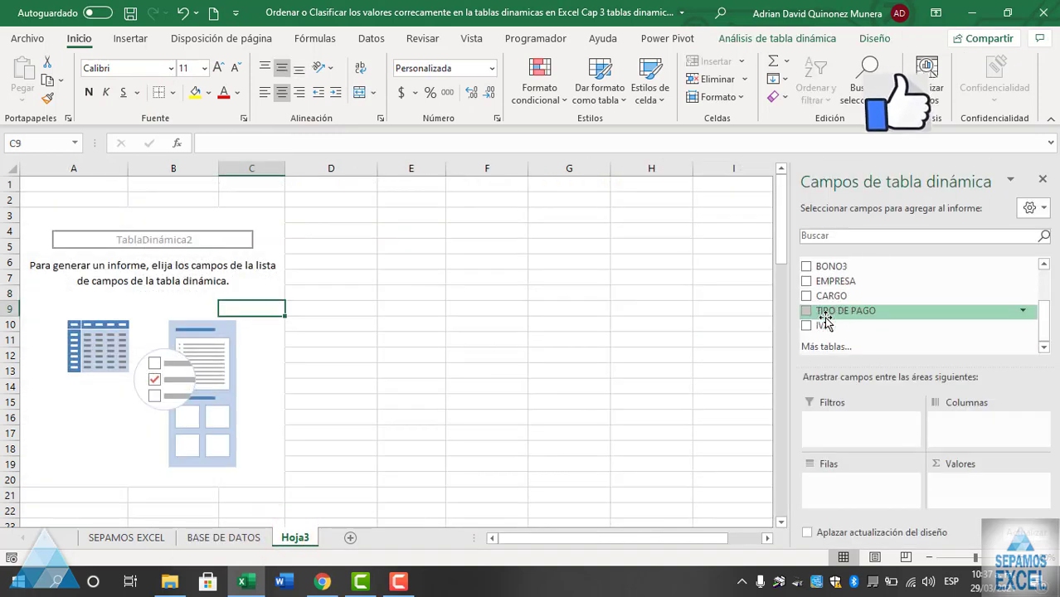
# Step: Add CARGO as pivot rows, listing job titles from ANALISTA DE PLANILLAS to SOLDADOR
pyautogui.click(806, 297)
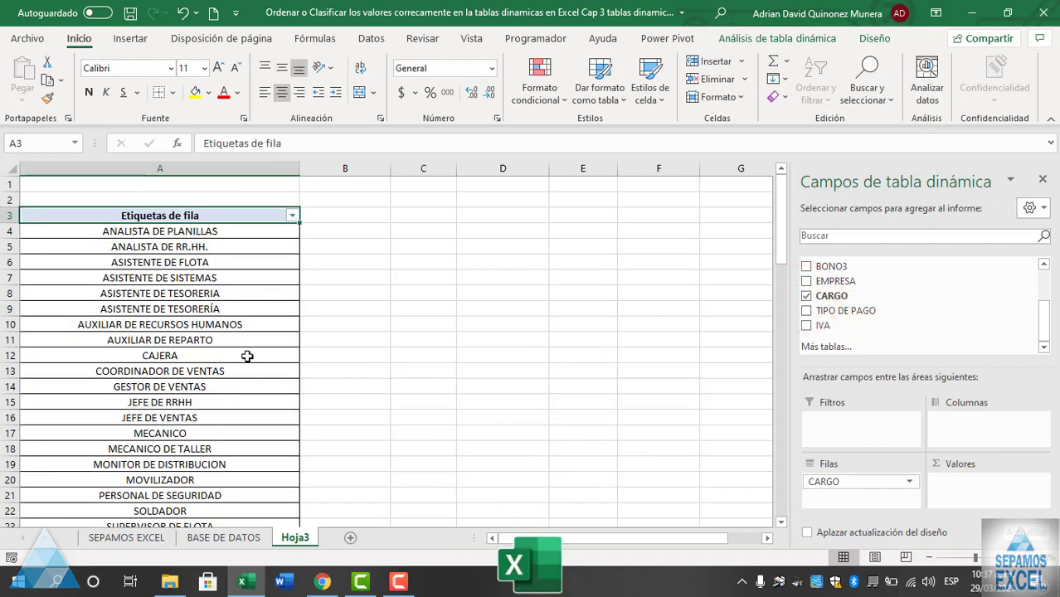
pyautogui.scroll(-5, 247, 354)
pyautogui.scroll(3, 246, 355)
pyautogui.scroll(2, 247, 355)
pyautogui.click(241, 538)
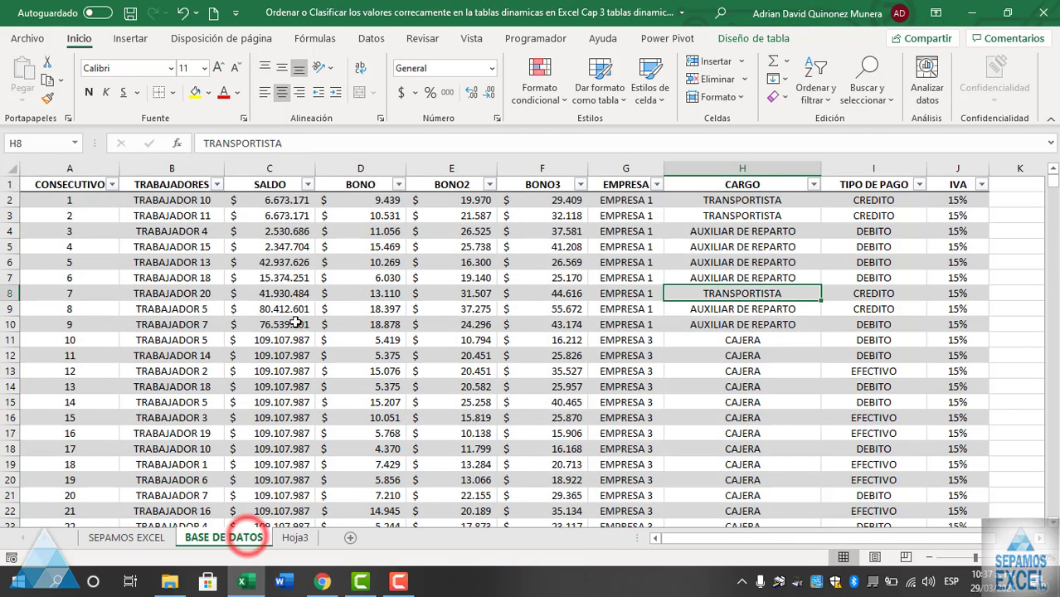
pyautogui.click(295, 540)
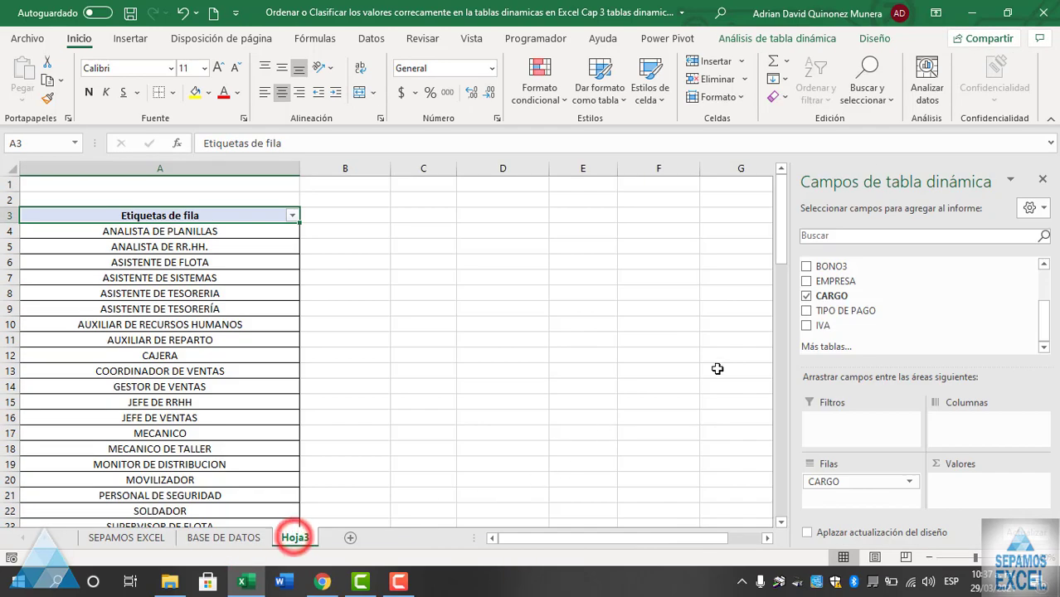
# Step: Replace CARGO with TRABAJADORES as pivot rows and sum SALDO for each worker
pyautogui.click(806, 296)
pyautogui.scroll(3, 809, 299)
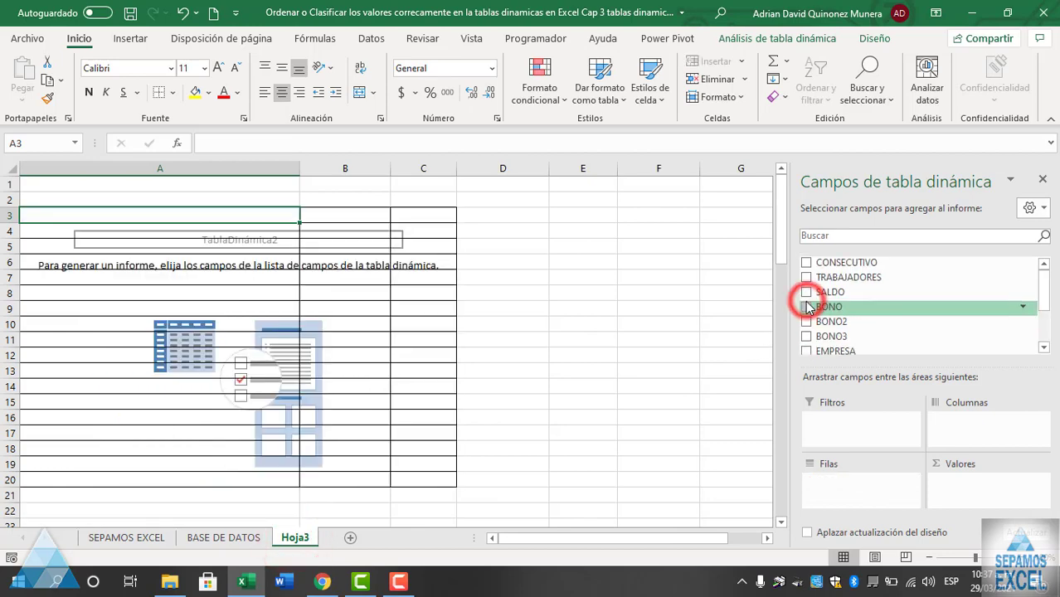
pyautogui.click(806, 277)
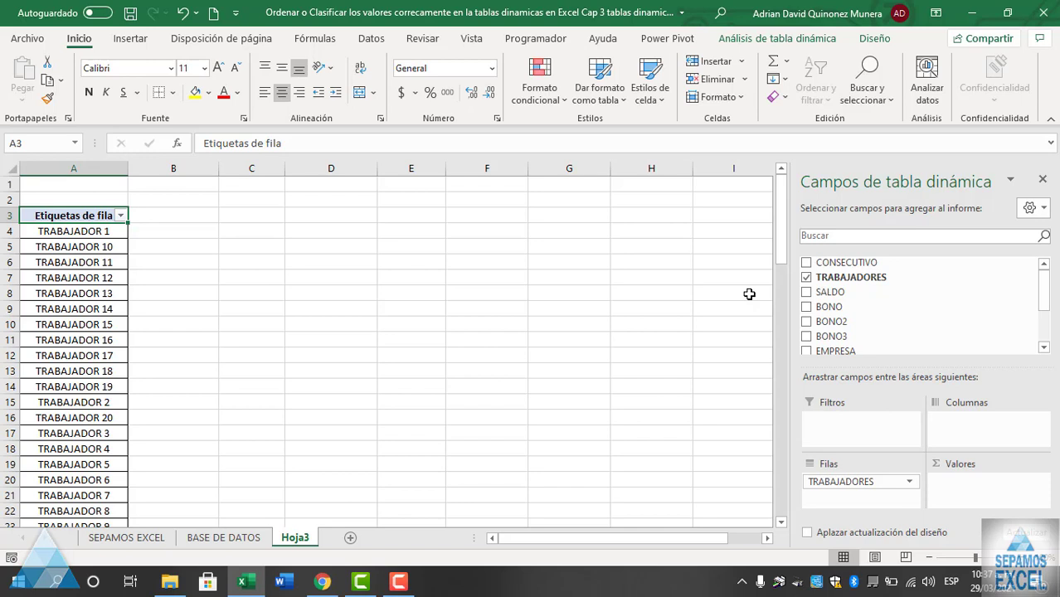
pyautogui.click(807, 292)
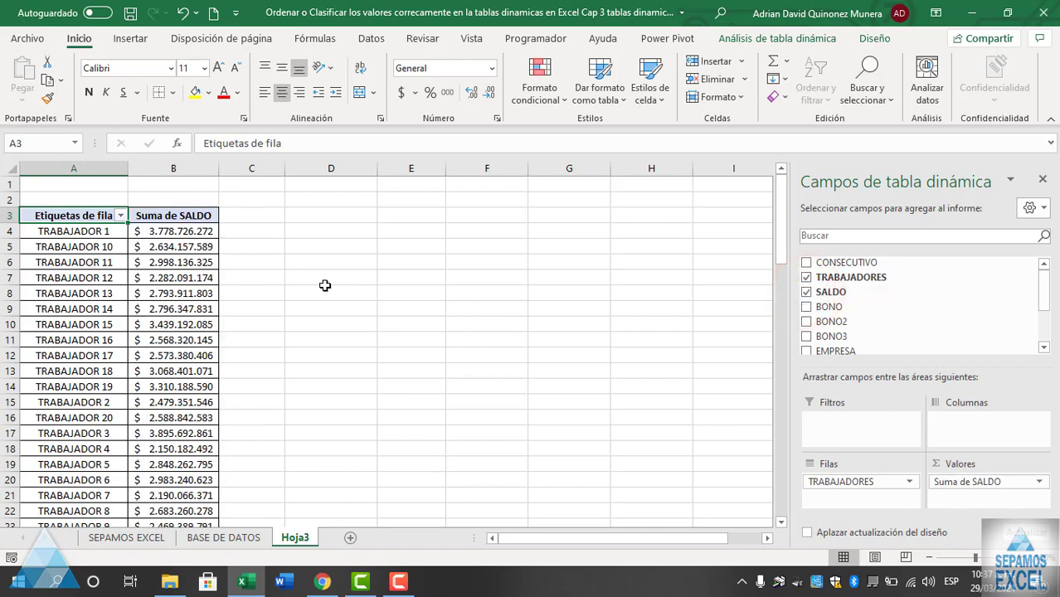
pyautogui.scroll(-3, 193, 274)
pyautogui.scroll(3, 208, 272)
pyautogui.scroll(-1, 324, 279)
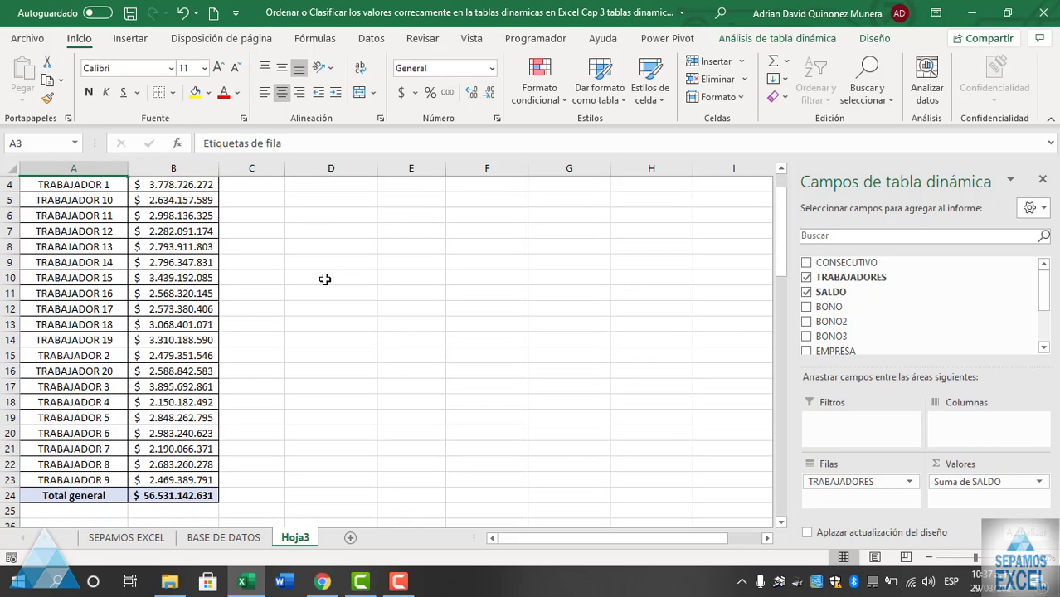
pyautogui.scroll(1, 325, 279)
# Step: Inspect the worker rows and TRABAJADOR 1's SALDO, with a $ 56.531.142.631 grand total
pyautogui.moveTo(73, 235)
pyautogui.mouseDown()
pyautogui.moveTo(201, 544)
pyautogui.moveTo(200, 486)
pyautogui.mouseUp()
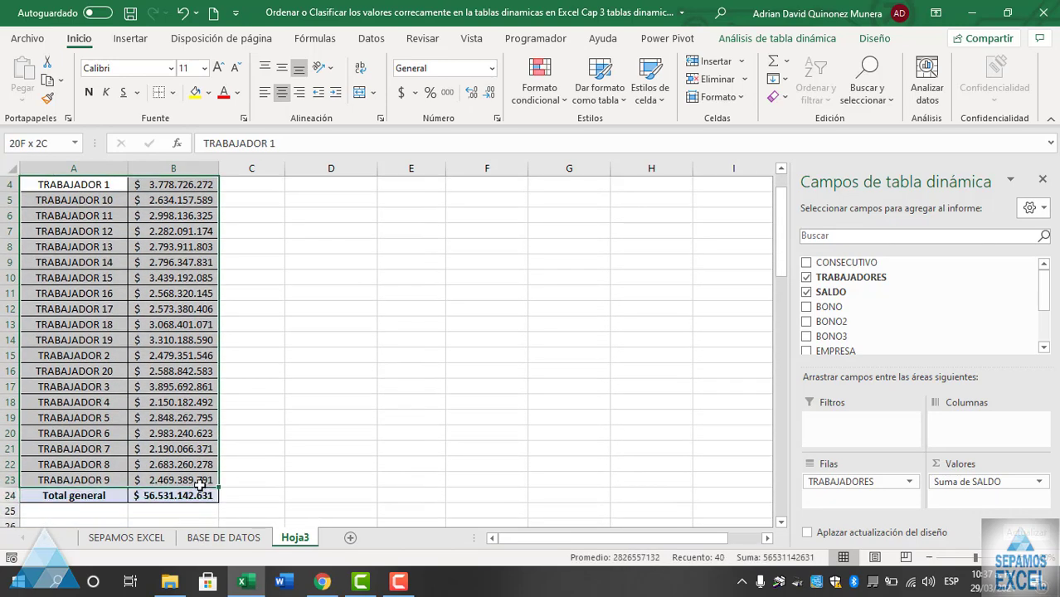
pyautogui.click(289, 395)
pyautogui.scroll(1, 289, 397)
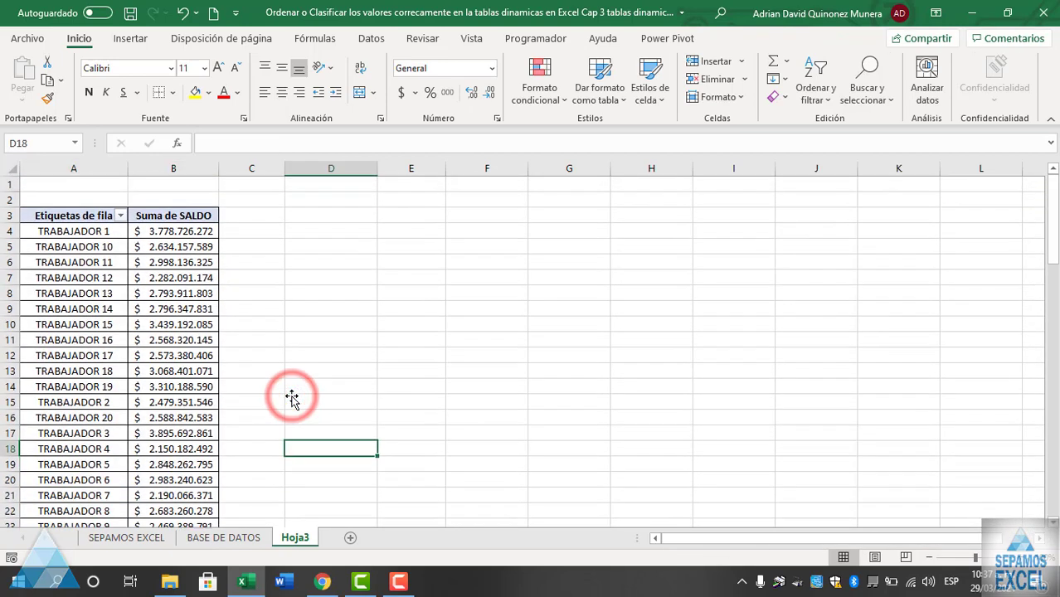
pyautogui.click(88, 232)
pyautogui.click(189, 232)
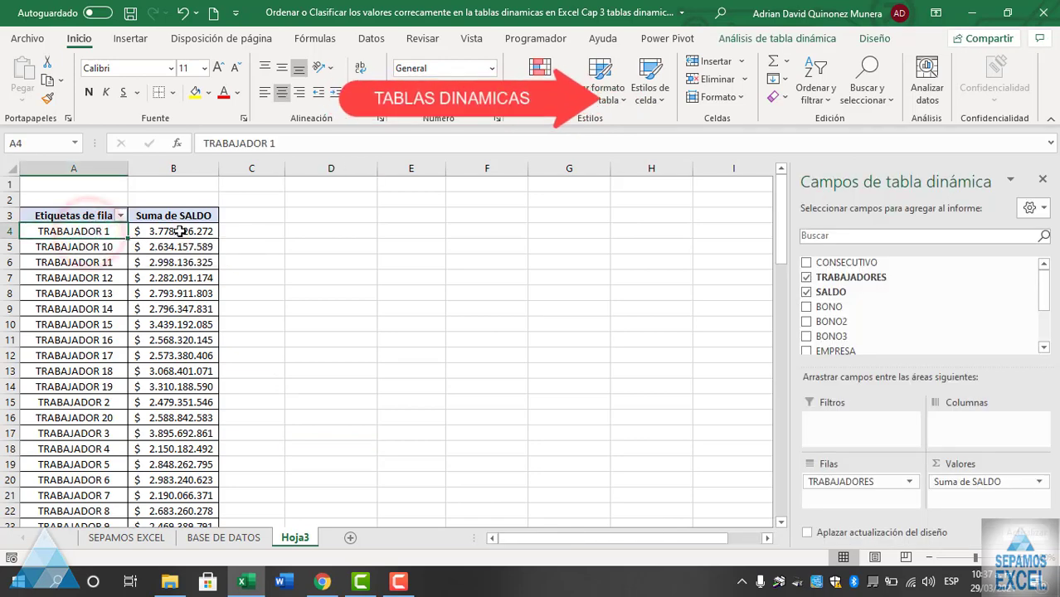
# Step: Try dragging TRABAJADOR 10 lower in the list, then step through the SALDO totals
pyautogui.click(88, 248)
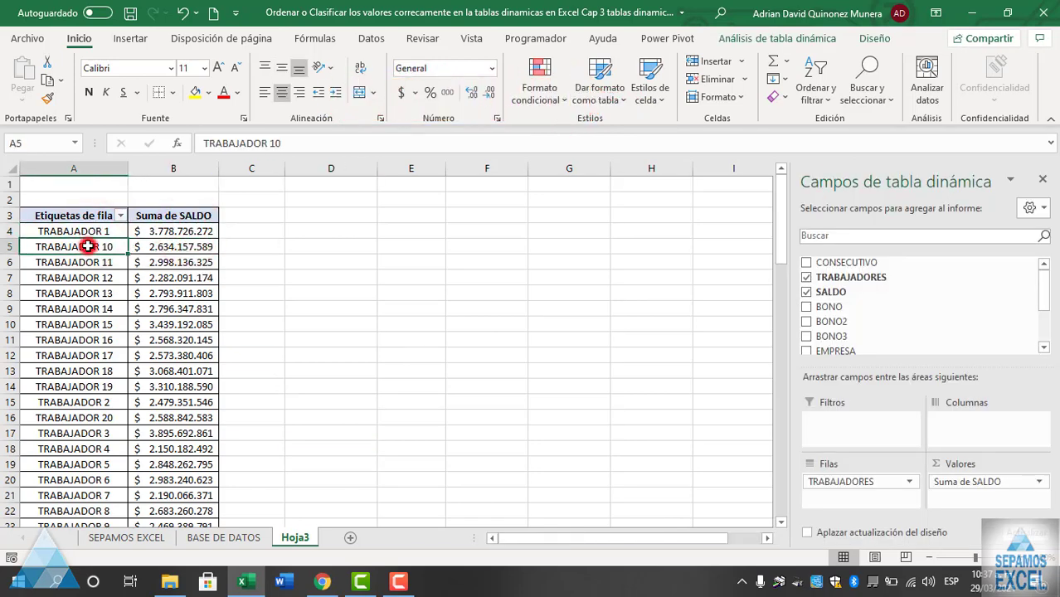
pyautogui.moveTo(85, 241); pyautogui.dragTo(89, 247)
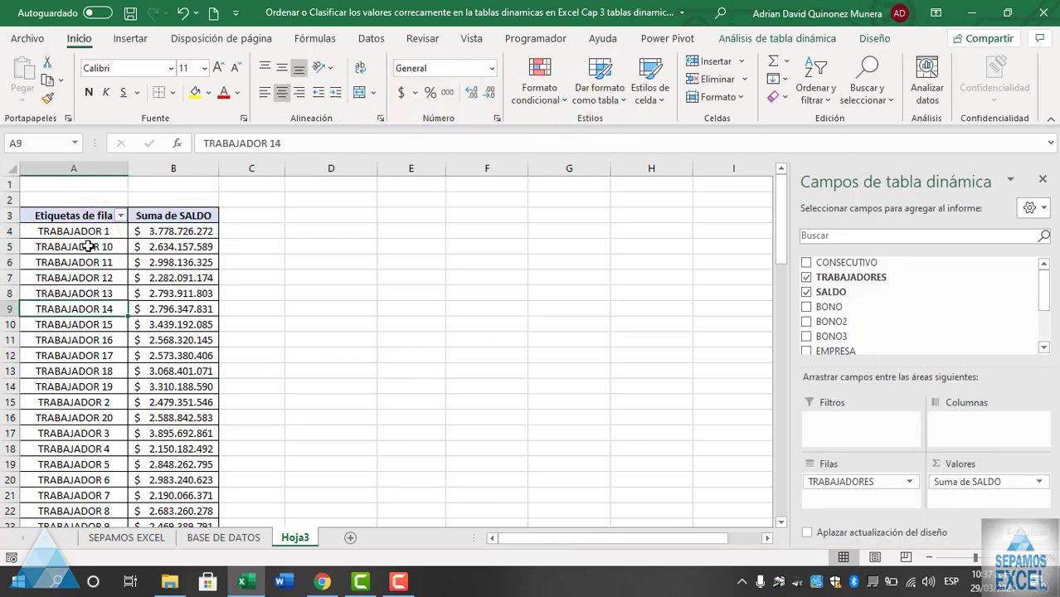
pyautogui.moveTo(88, 247); pyautogui.dragTo(133, 403)
pyautogui.press('Left')
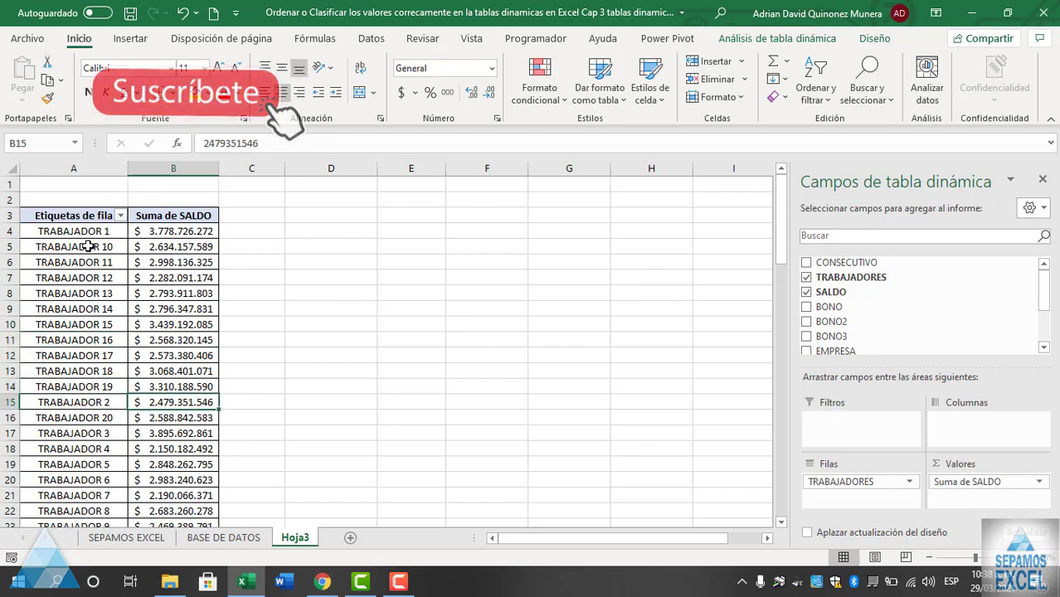
pyautogui.press('Down')
pyautogui.press('Right')
pyautogui.press('Down')
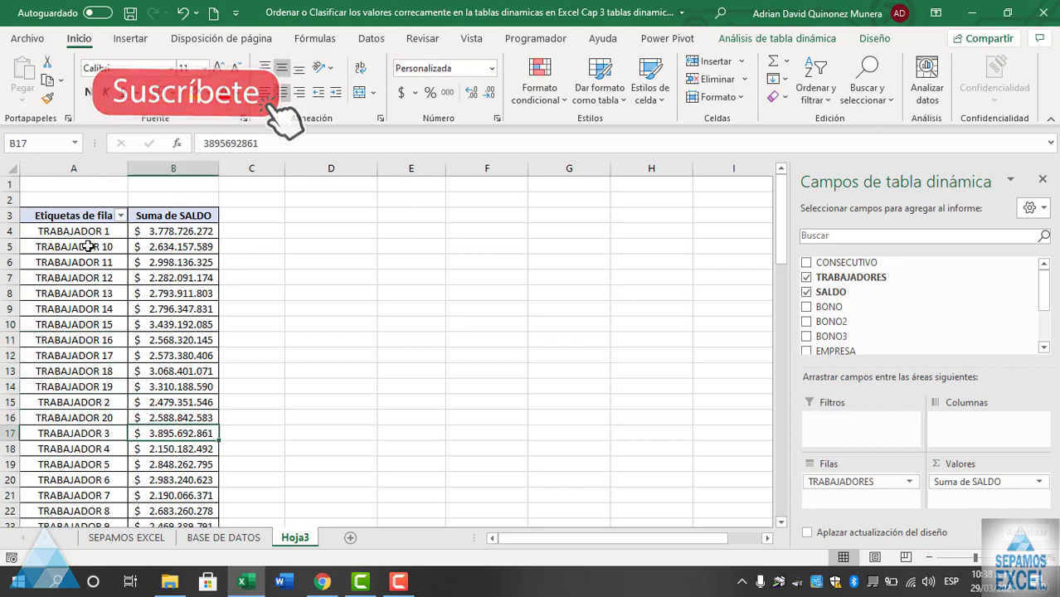
pyautogui.press('Up')
pyautogui.press('Up')
pyautogui.press('Up')
pyautogui.press('Up')
pyautogui.press('Up')
pyautogui.press('Up')
pyautogui.press('Up')
pyautogui.press('Up')
pyautogui.press('Up')
pyautogui.press('Up')
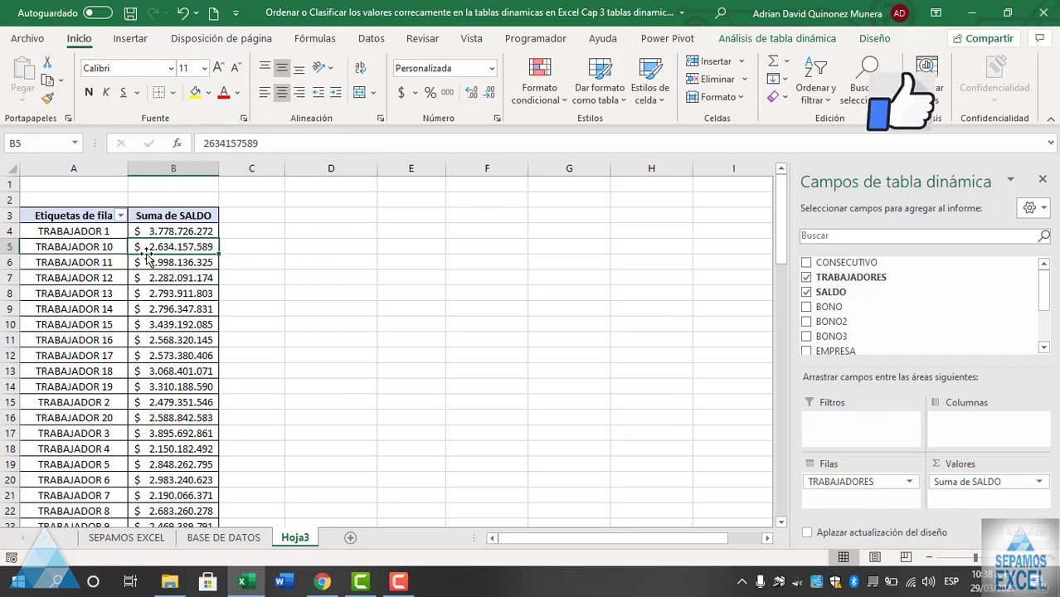
pyautogui.click(242, 232)
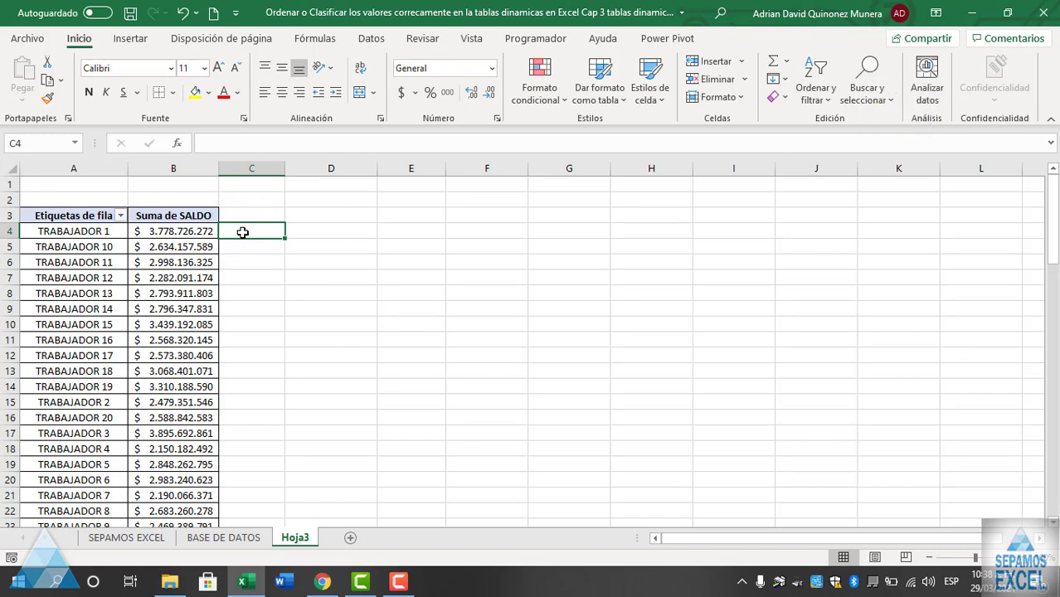
# Step: Filter the pivot's row labels to show only TRABAJADOR 1
pyautogui.click(120, 216)
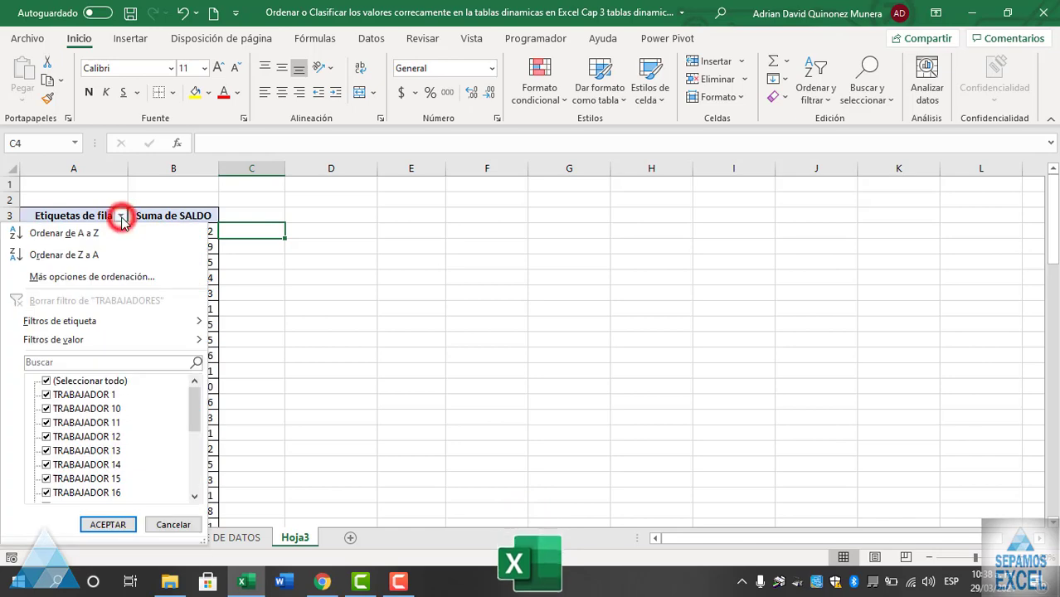
pyautogui.click(45, 380)
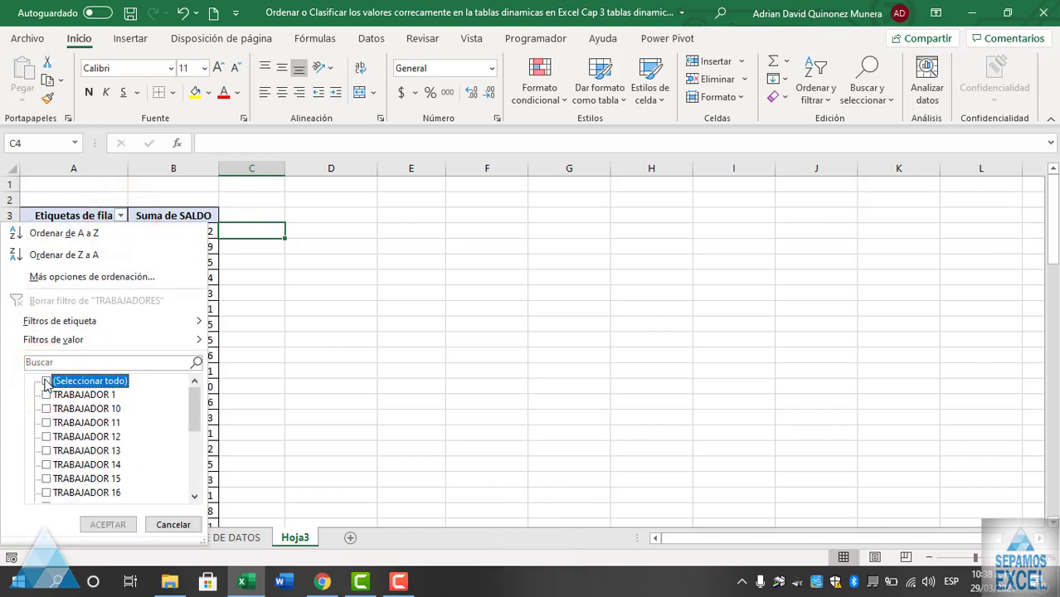
pyautogui.click(46, 396)
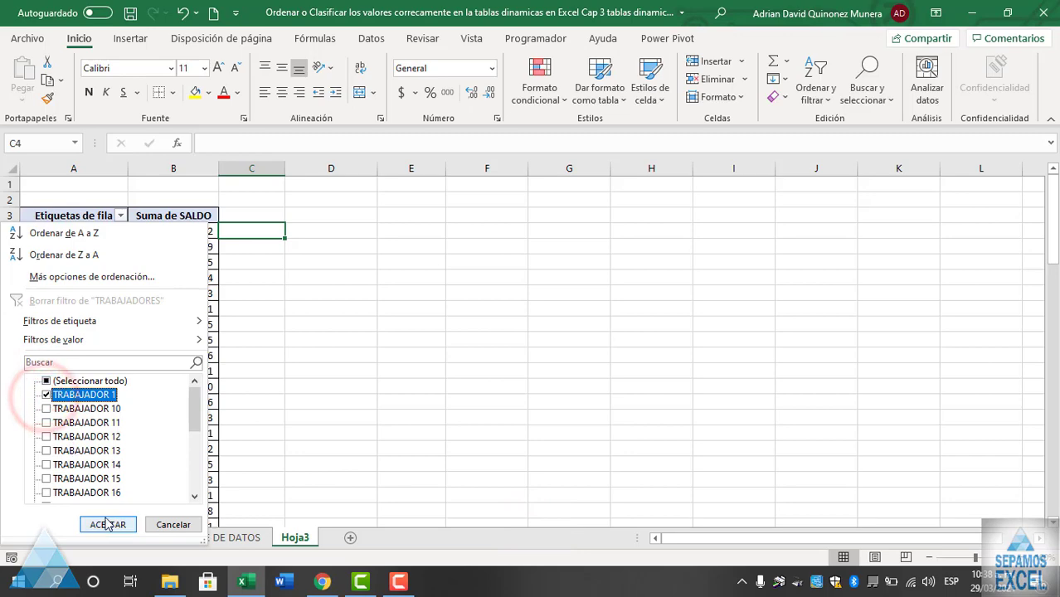
pyautogui.click(109, 525)
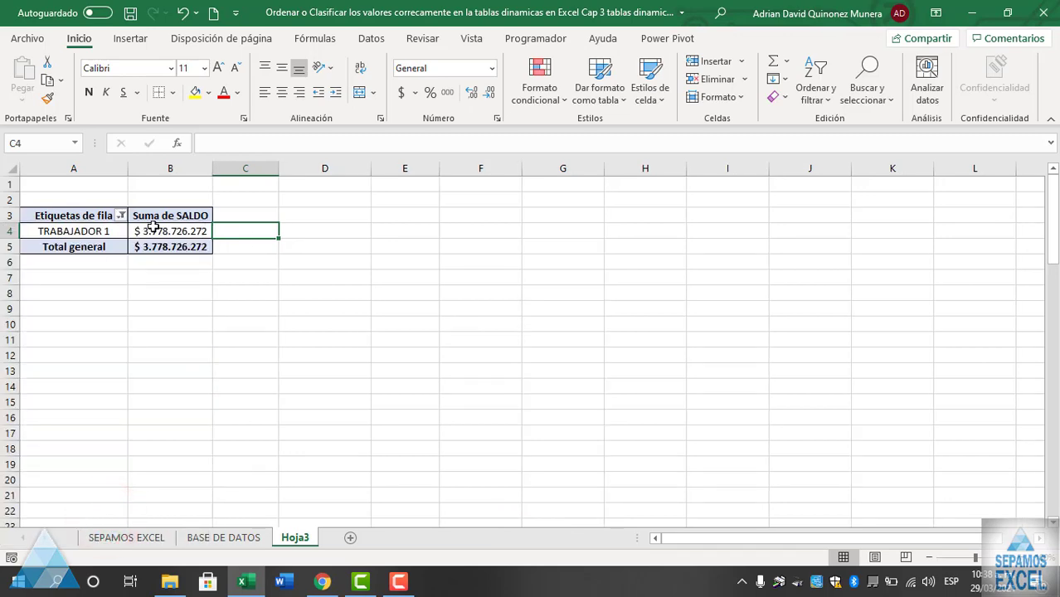
# Step: Add TRABAJADOR 2 to the filter, check the $ 6.258.077.818 total, then clear the filter
pyautogui.click(123, 217)
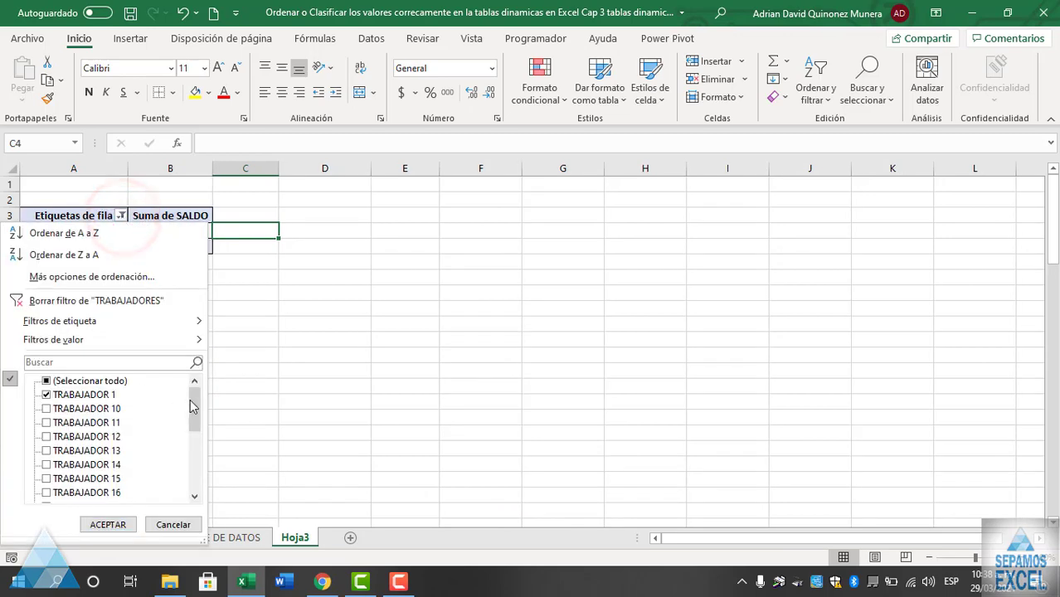
pyautogui.moveTo(196, 402); pyautogui.dragTo(197, 441)
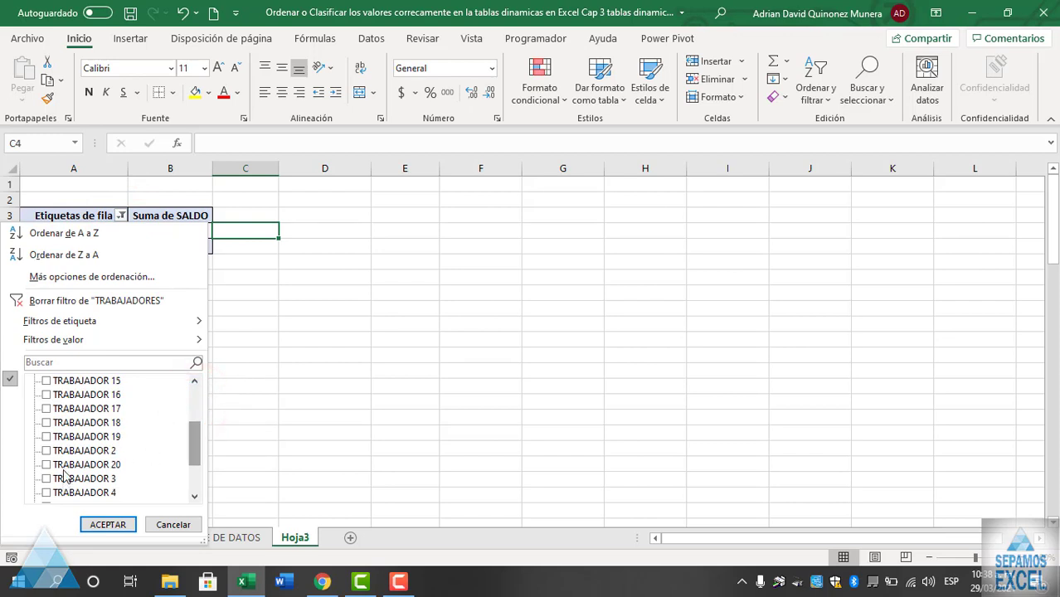
pyautogui.click(108, 524)
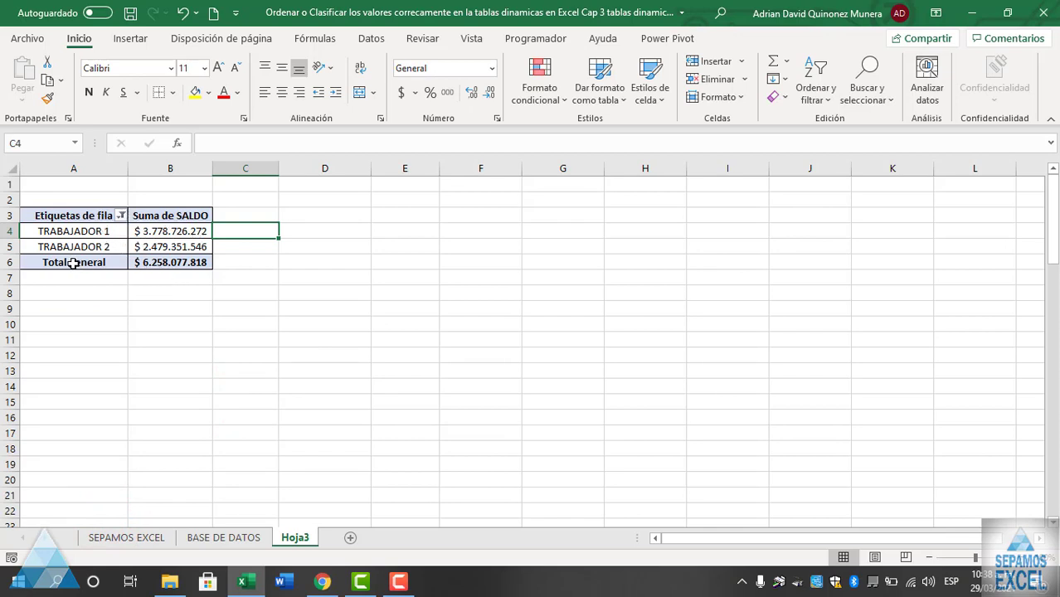
pyautogui.moveTo(74, 263); pyautogui.dragTo(149, 262)
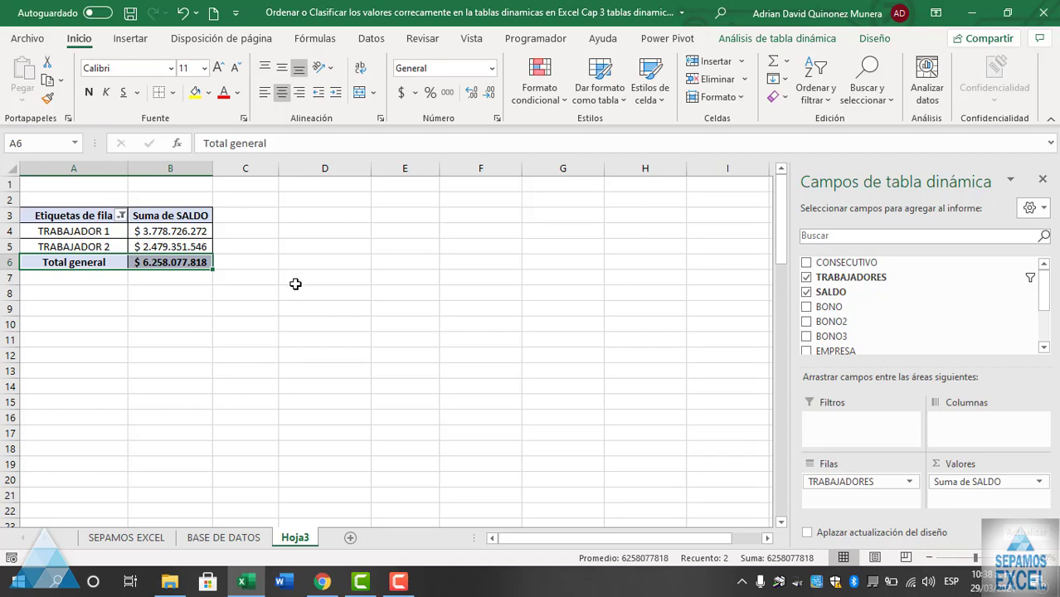
pyautogui.click(295, 284)
pyautogui.click(122, 214)
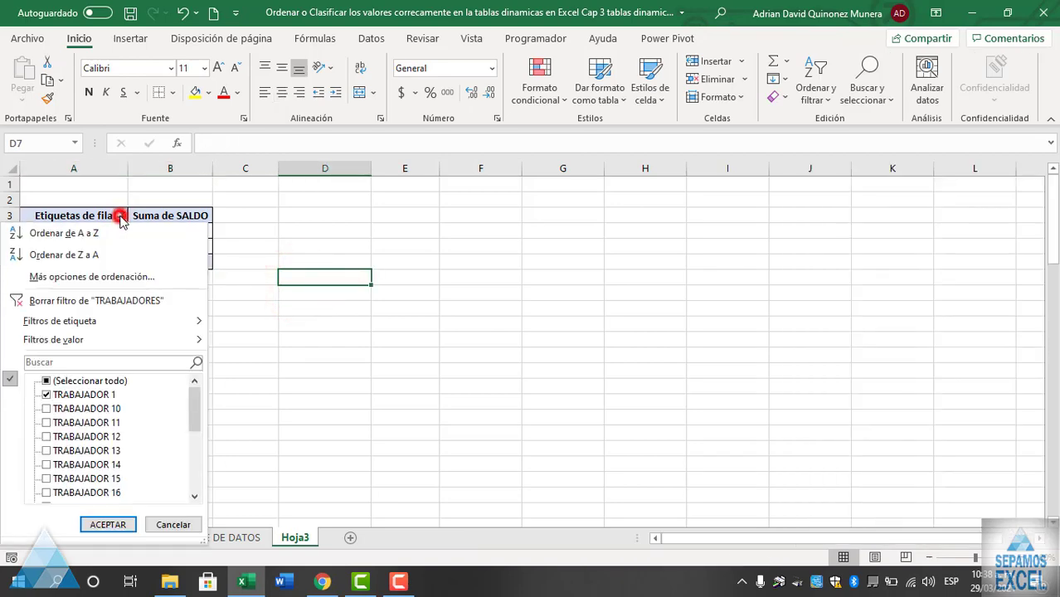
pyautogui.click(64, 301)
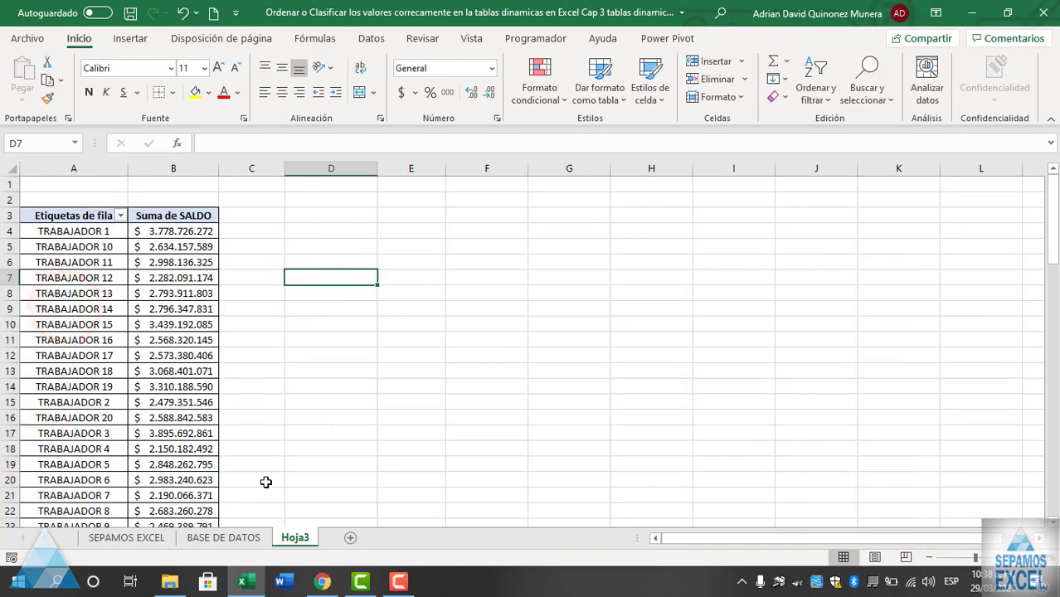
# Step: Add Suma de BONO, BONO2 and BONO3 columns beside SALDO in the Hoja3 pivot
pyautogui.click(134, 241)
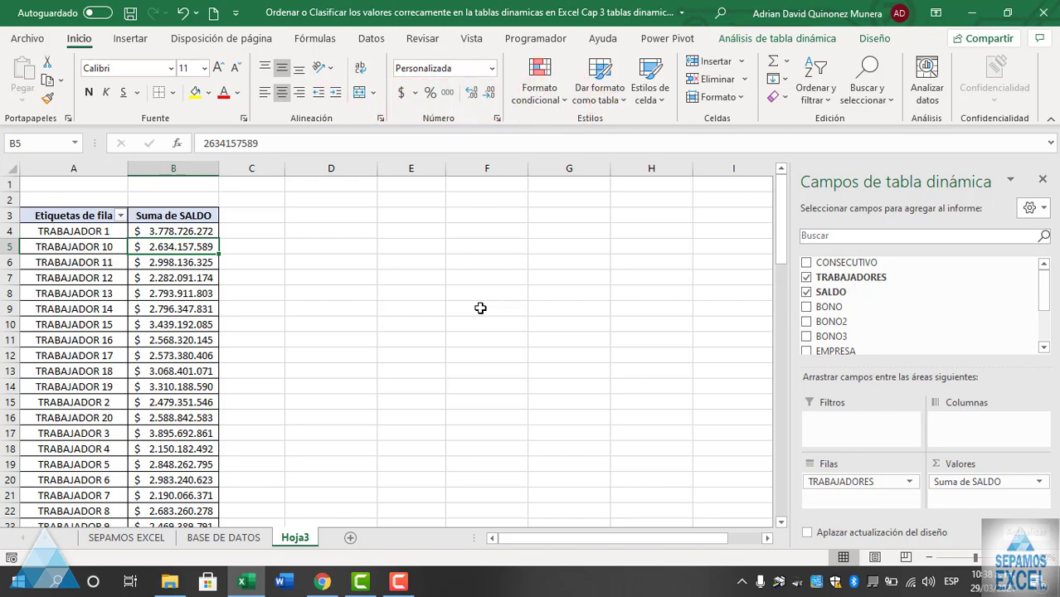
pyautogui.click(805, 307)
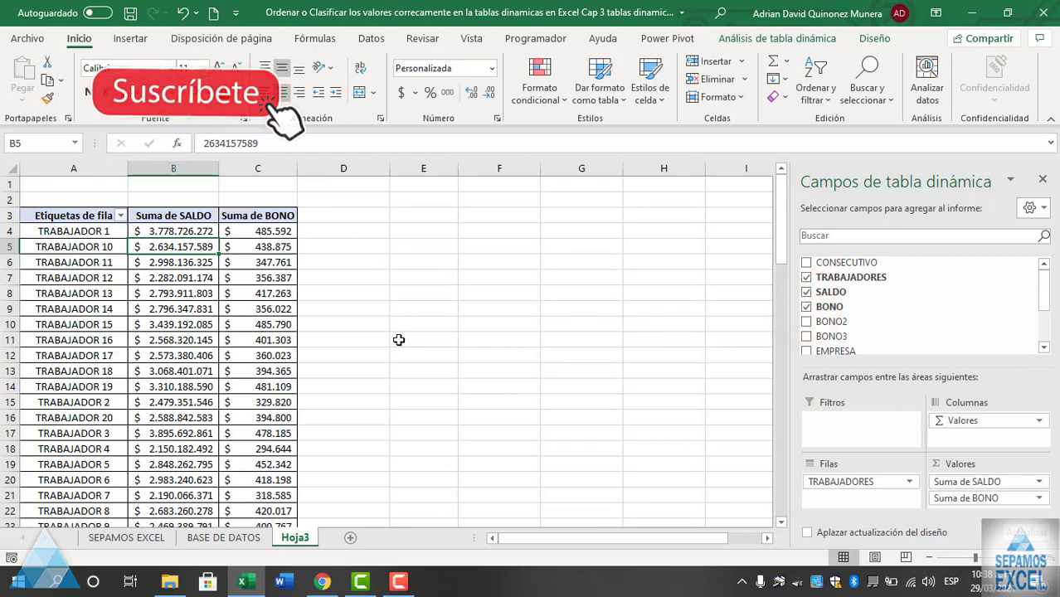
pyautogui.scroll(-3, 397, 340)
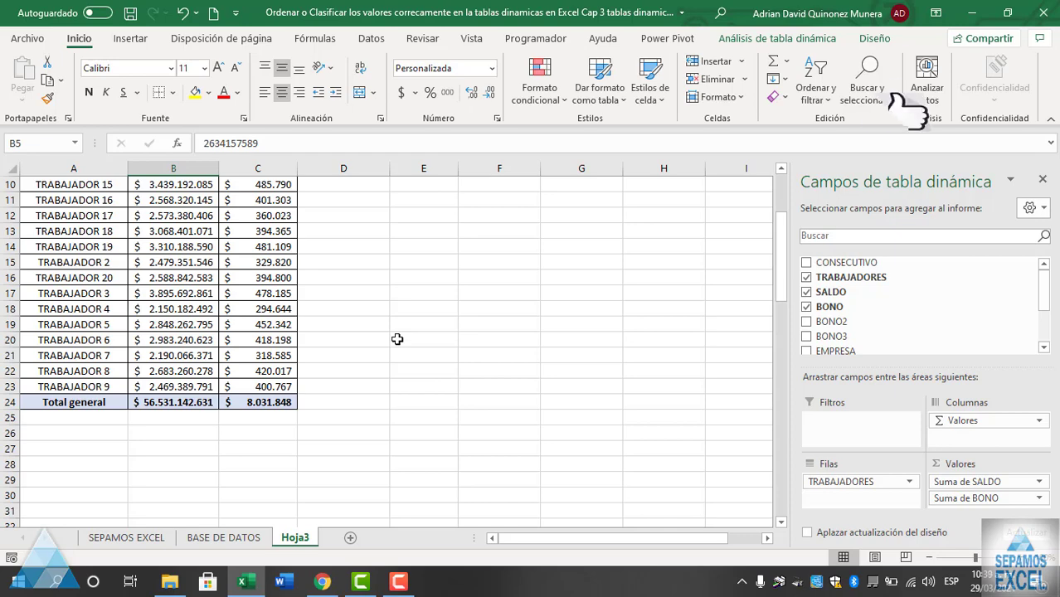
pyautogui.scroll(3, 397, 339)
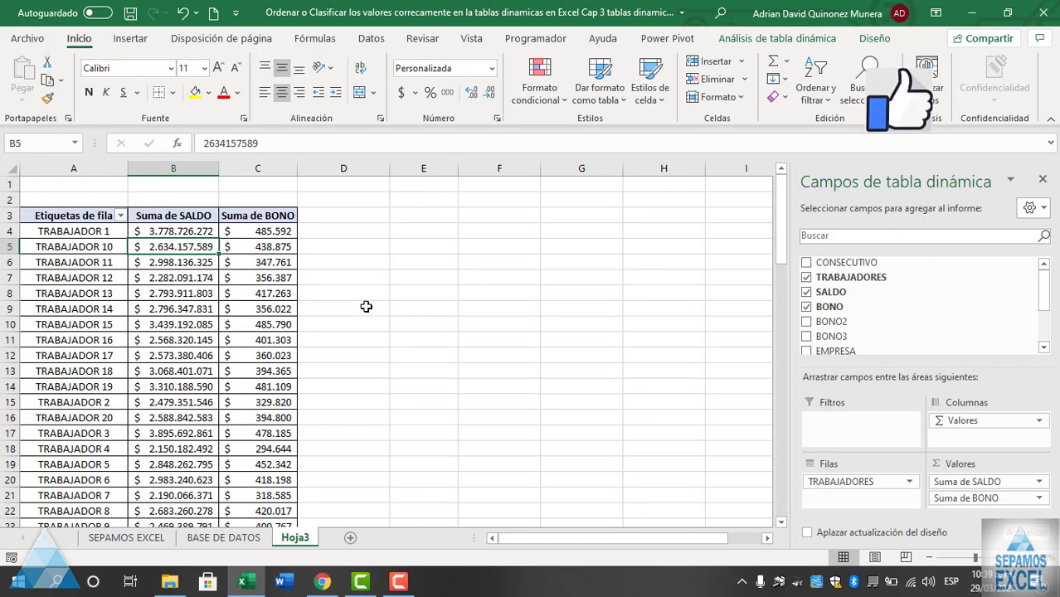
pyautogui.scroll(-1, 366, 307)
pyautogui.scroll(-1, 366, 306)
pyautogui.scroll(2, 366, 305)
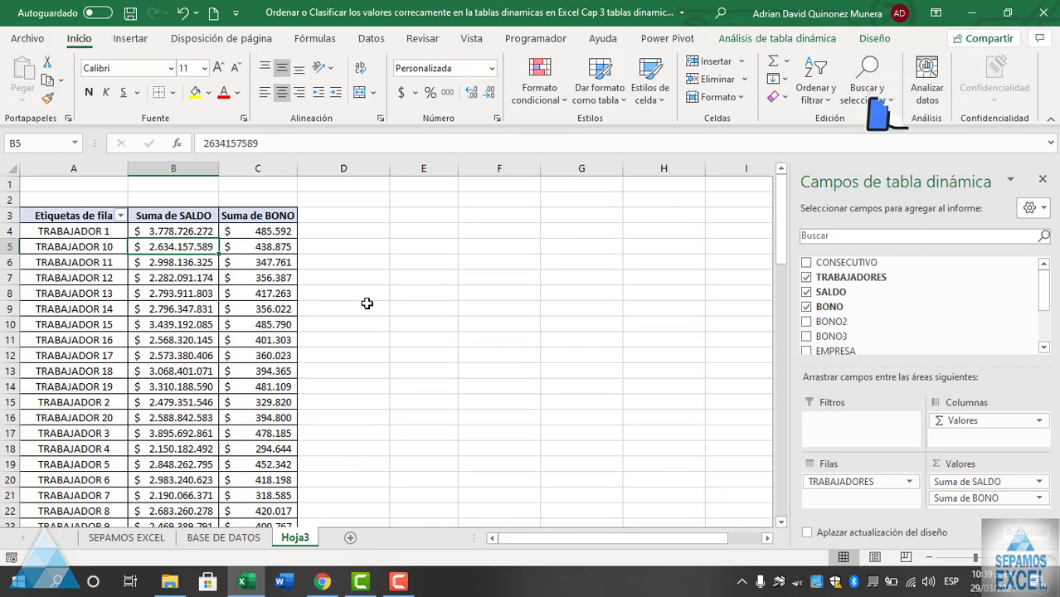
pyautogui.click(807, 322)
pyautogui.click(807, 337)
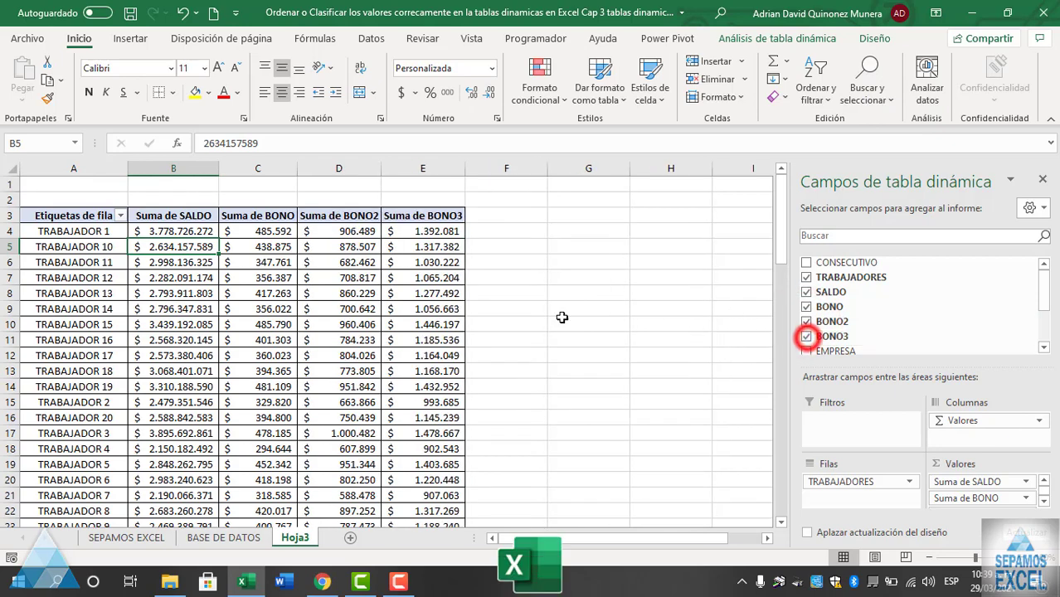
pyautogui.scroll(-1, 569, 292)
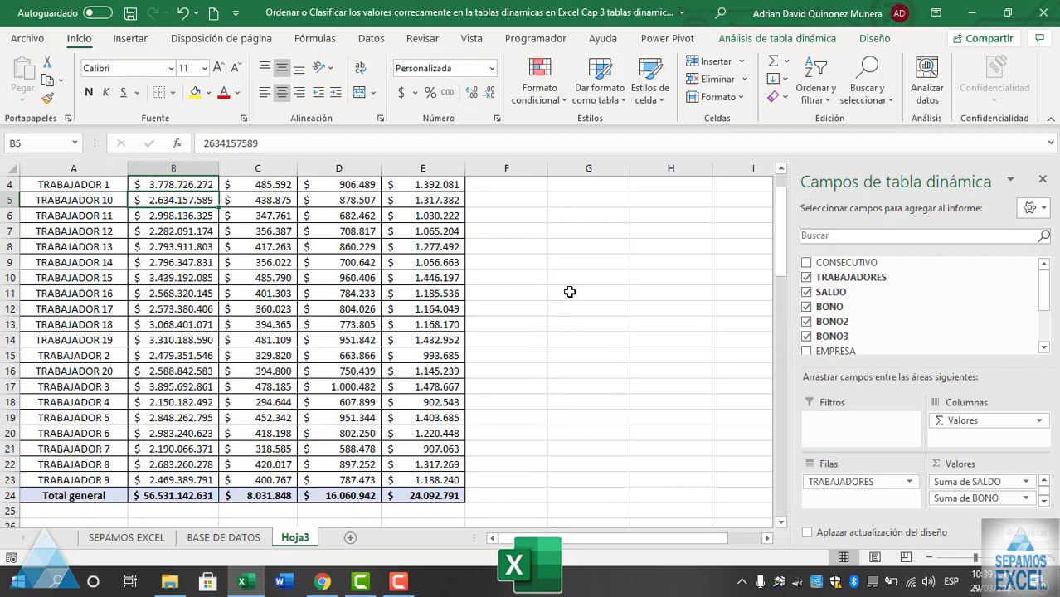
pyautogui.scroll(1, 570, 292)
# Step: Inspect TRABAJADOR 1's BONO and BONO2 sums, then go to the BASE DE DATOS sheet
pyautogui.click(264, 231)
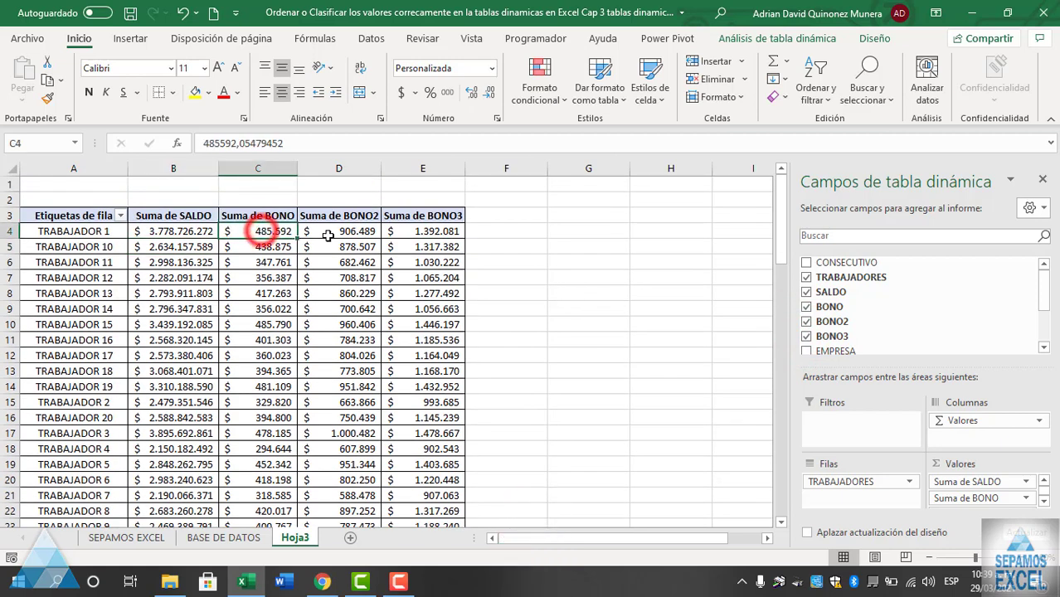
pyautogui.click(332, 233)
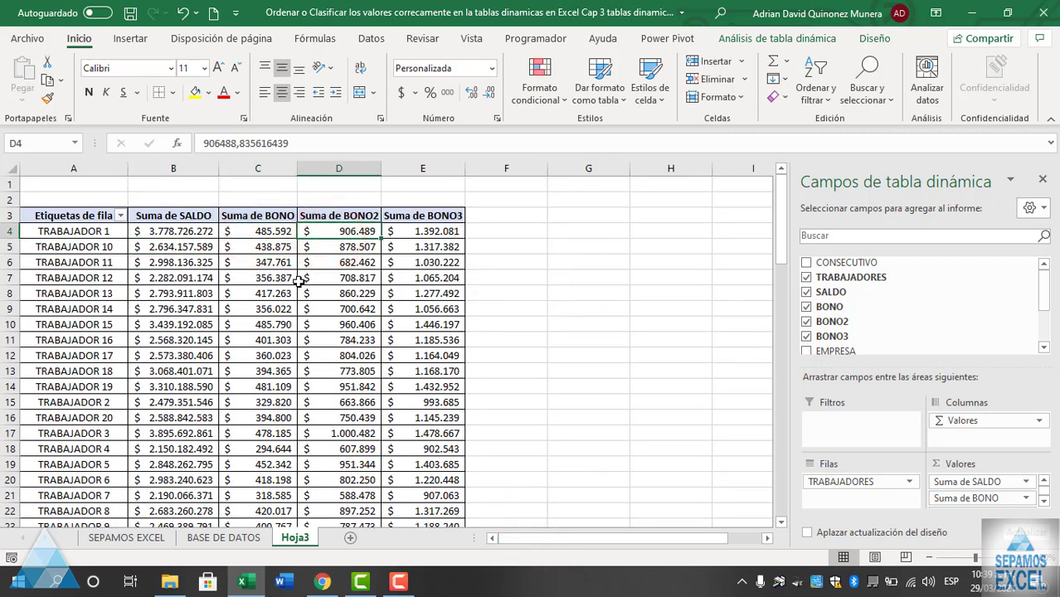
pyautogui.click(264, 231)
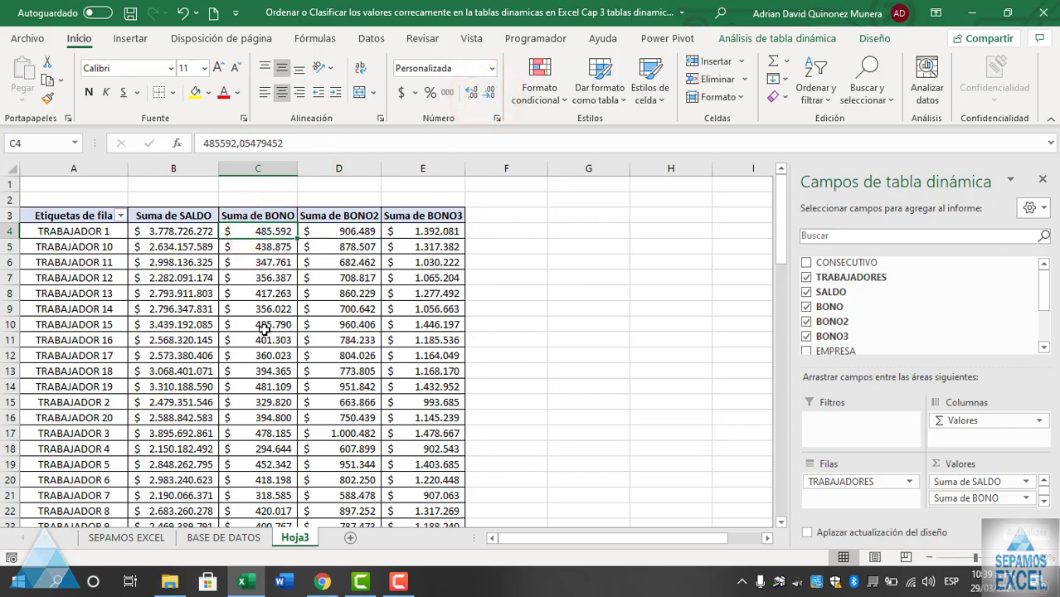
pyautogui.click(206, 539)
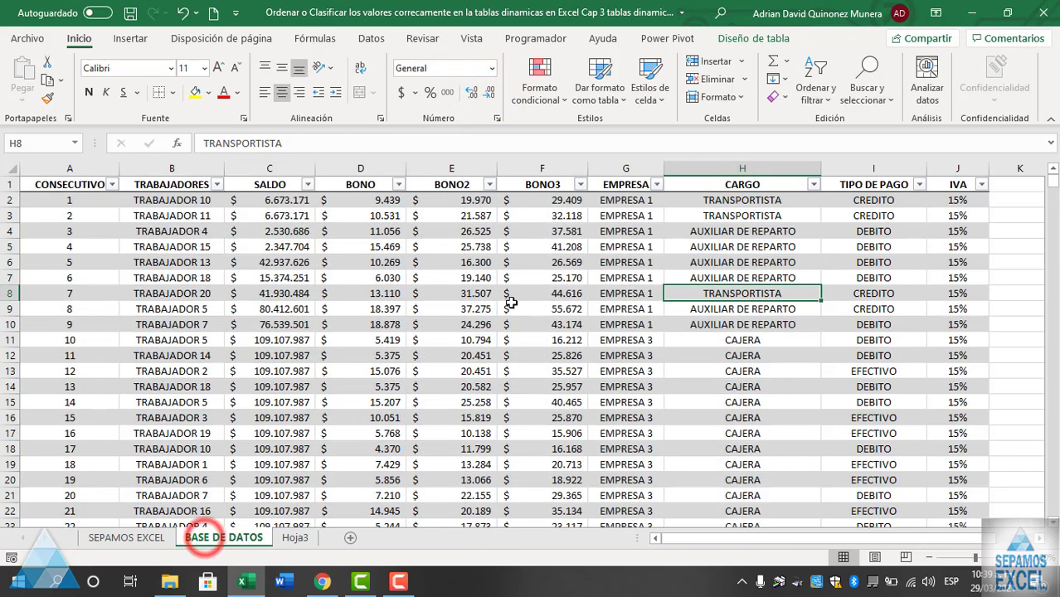
# Step: Inspect the BONO3 and BONO2 formulas in the BASE DE DATOS table
pyautogui.click(546, 261)
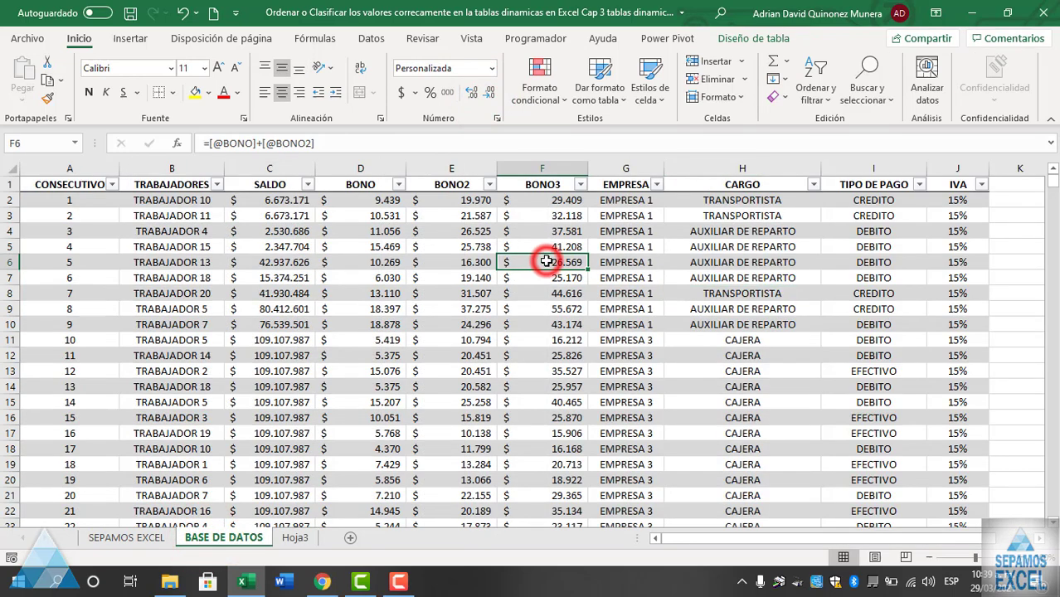
pyautogui.click(532, 201)
pyautogui.click(446, 203)
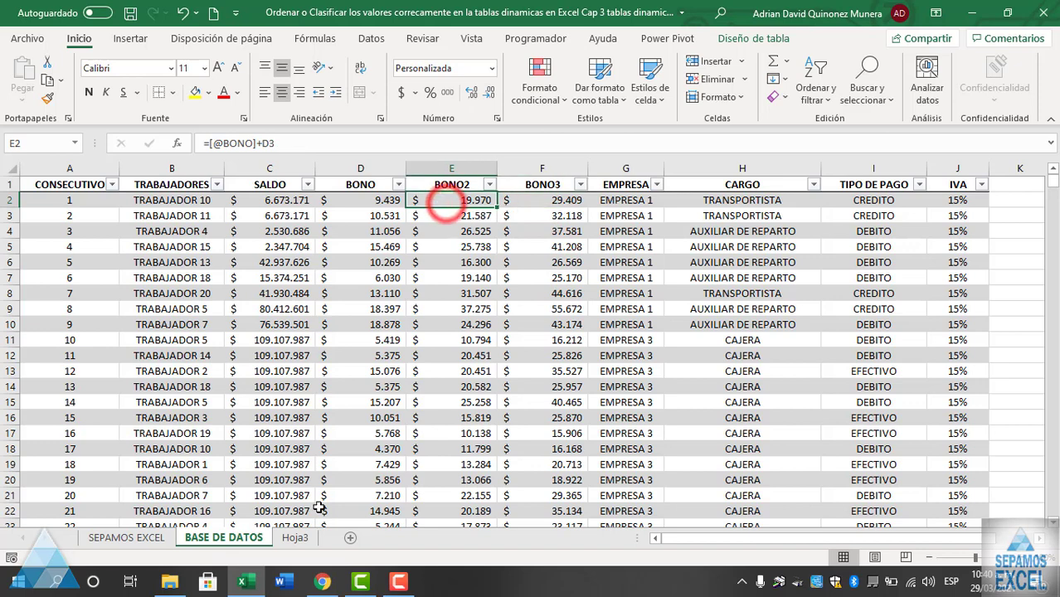
# Step: Return to Hoja3 and inspect the BONO3 sums in the pivot, including TRABAJADOR 1's
pyautogui.click(295, 537)
pyautogui.click(605, 305)
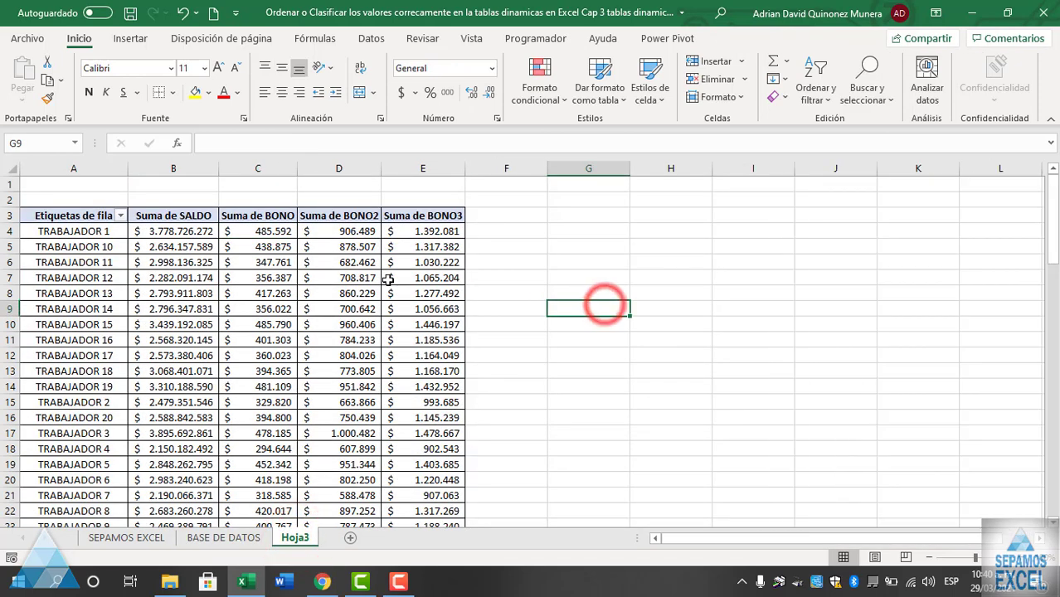
pyautogui.click(410, 352)
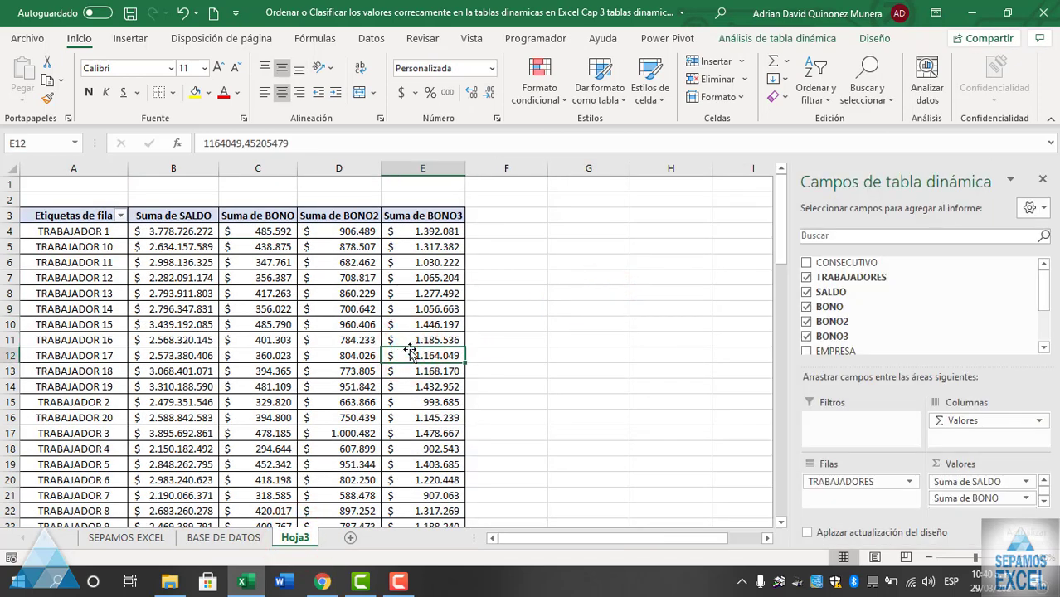
pyautogui.click(450, 231)
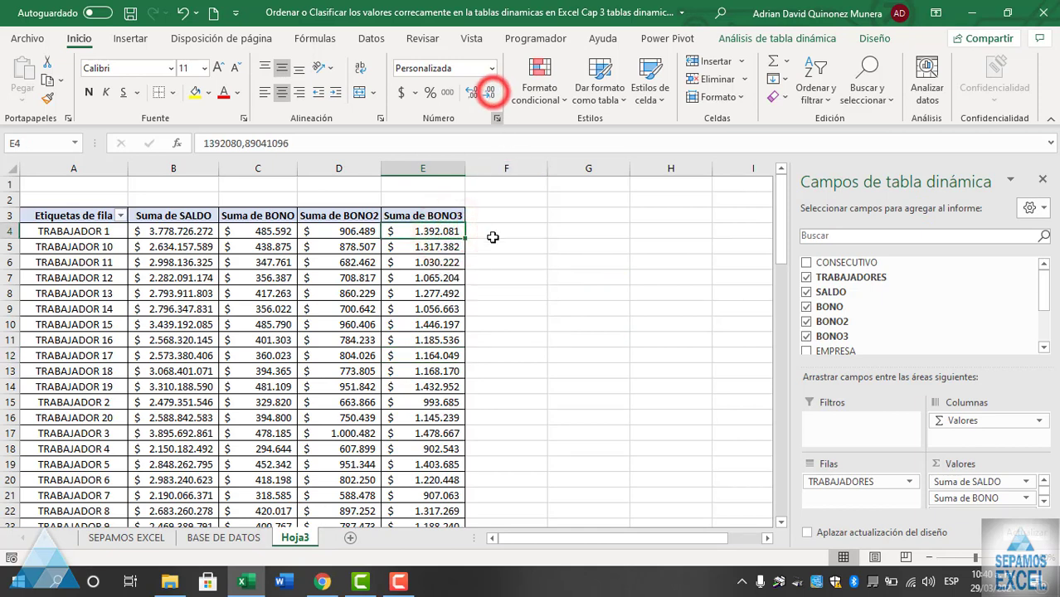
# Step: Remove the BONO3, BONO2 and SALDO sums so the pivot sums only BONO per worker
pyautogui.click(806, 336)
pyautogui.click(807, 321)
pyautogui.click(807, 306)
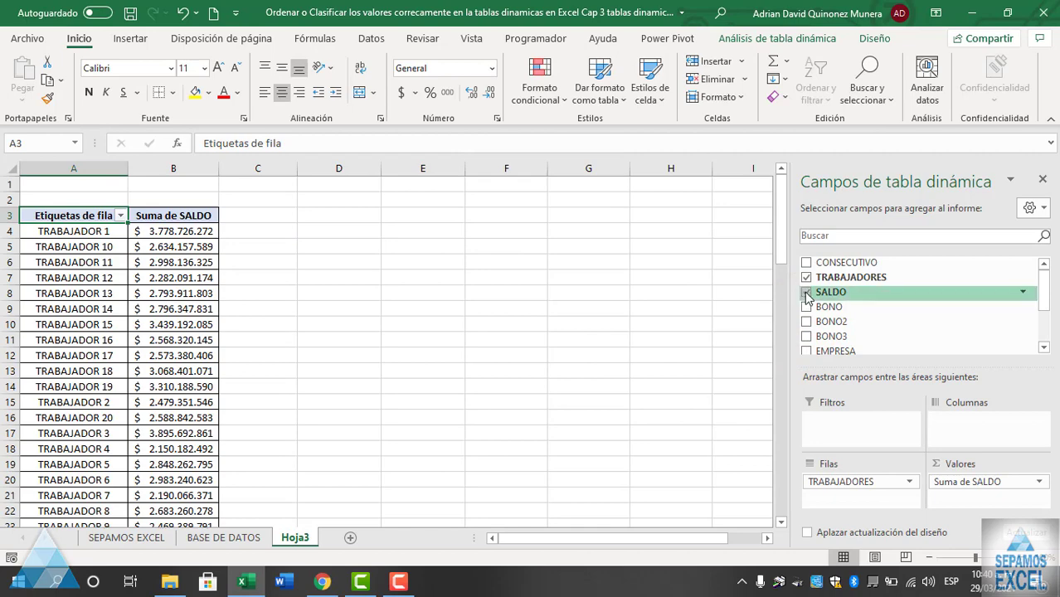
pyautogui.click(806, 292)
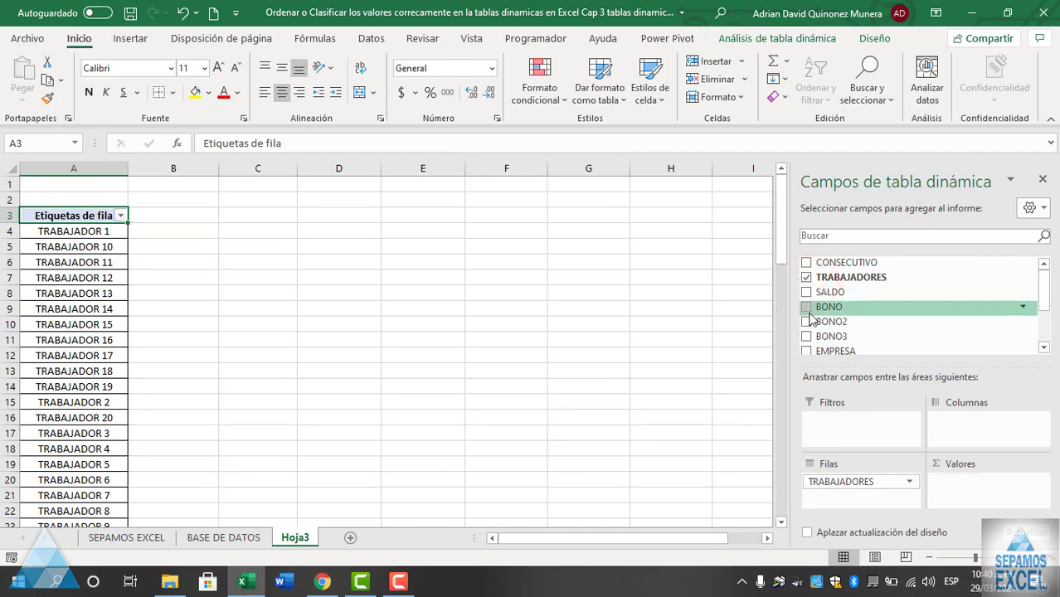
pyautogui.click(807, 306)
# Step: Check TRABAJADOR 1's BONO sum, then go to the BASE DE DATOS sheet
pyautogui.click(512, 324)
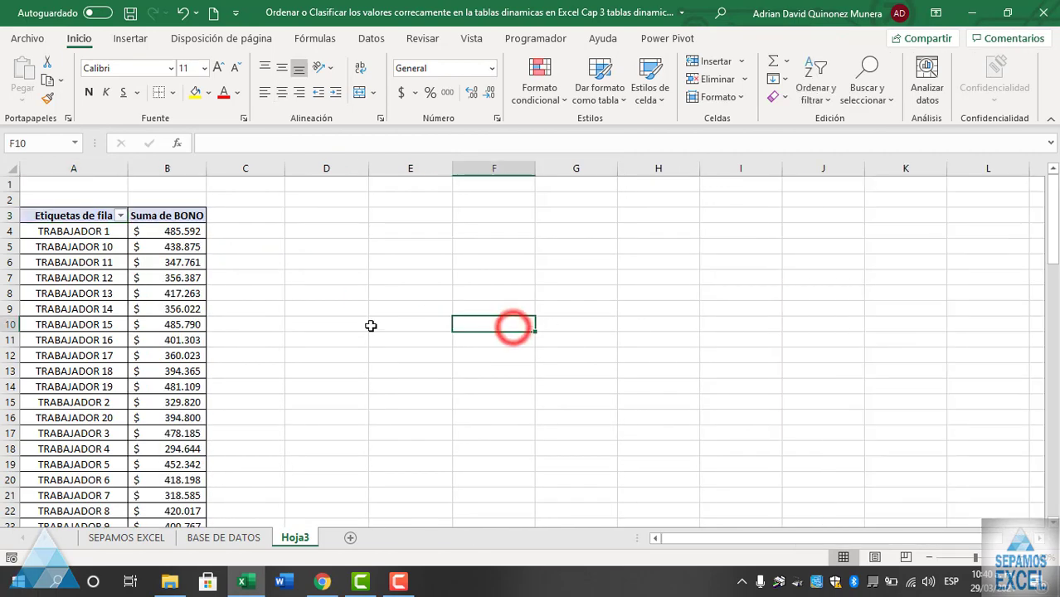
pyautogui.scroll(-2, 370, 326)
pyautogui.scroll(1, 371, 326)
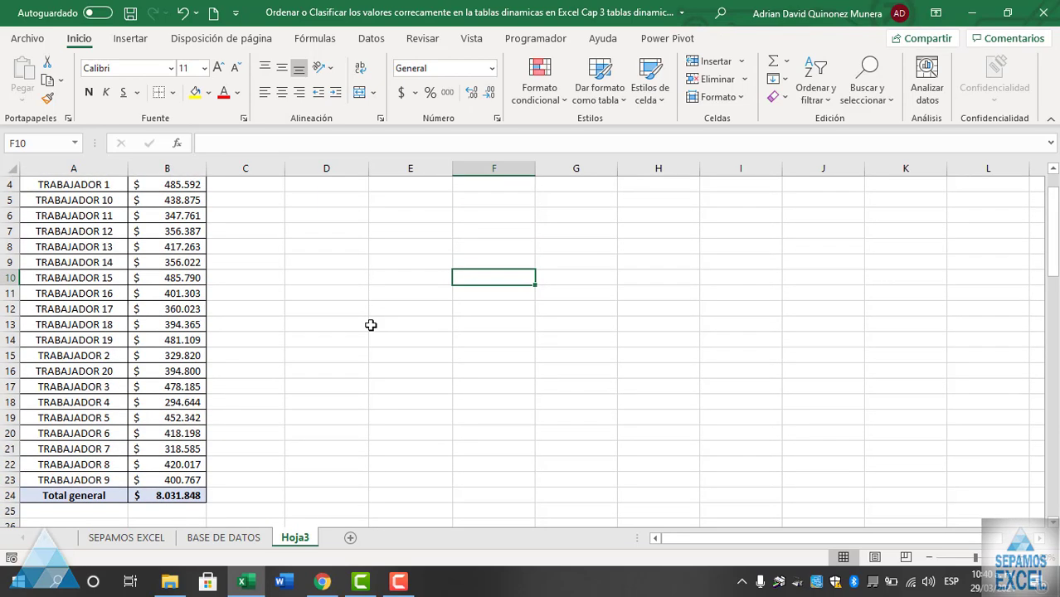
pyautogui.scroll(1, 371, 325)
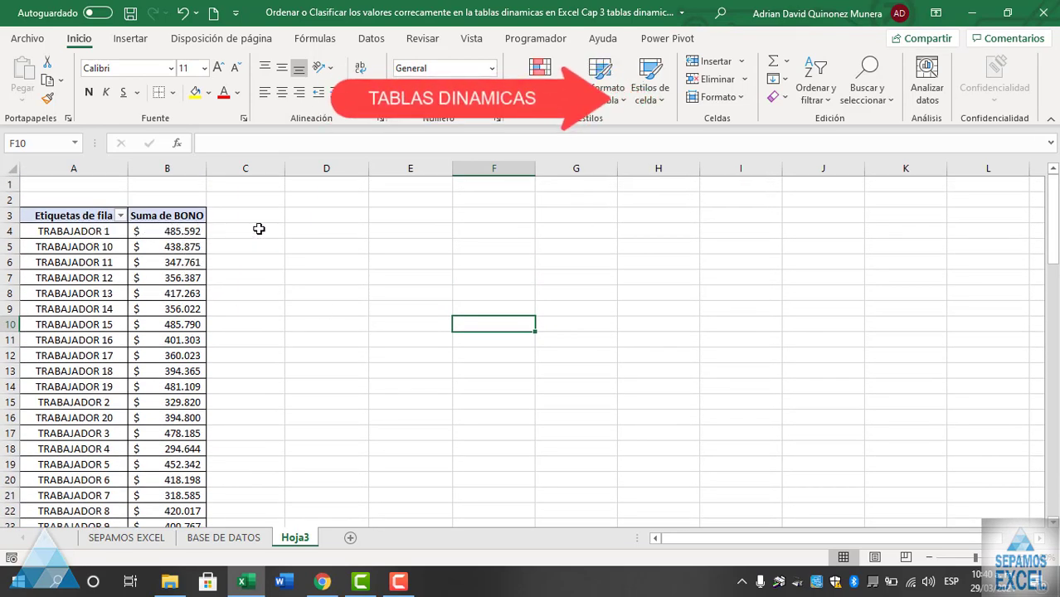
pyautogui.click(185, 232)
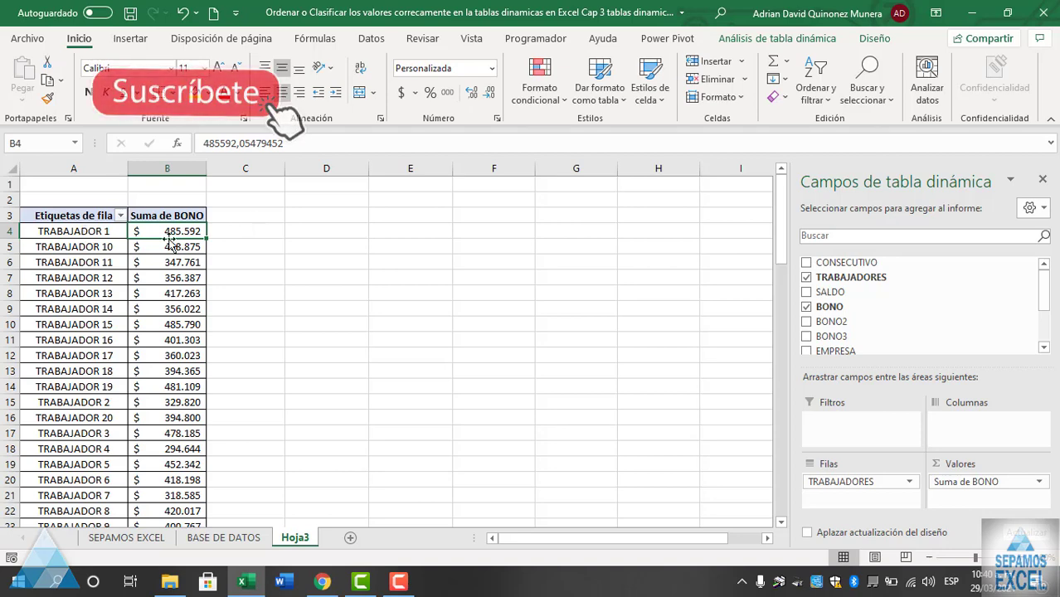
pyautogui.click(233, 535)
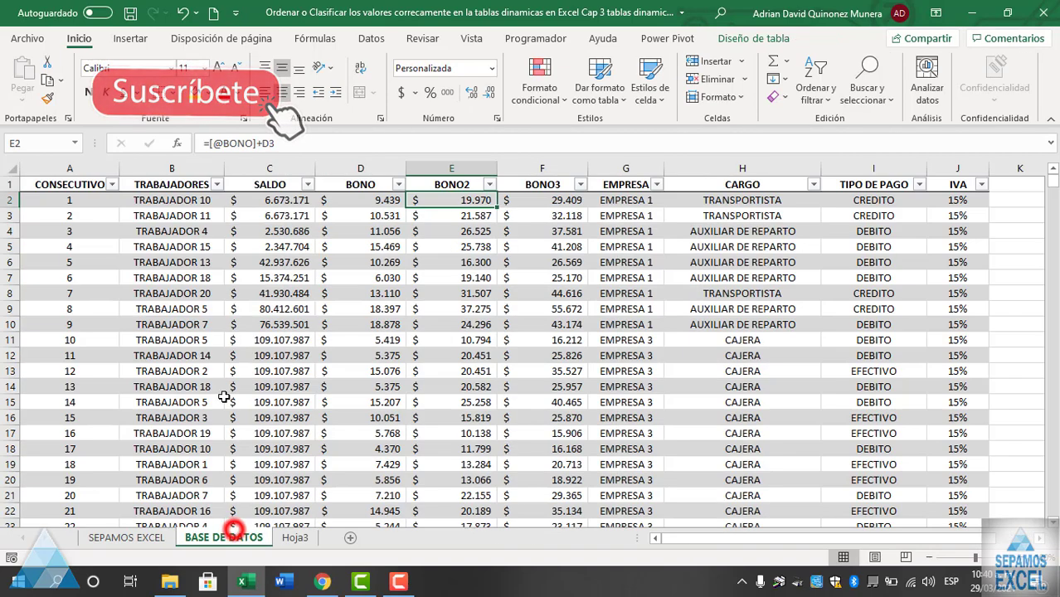
# Step: Filter the TRABAJADORES column on BASE DE DATOS to show only TRABAJADOR 1
pyautogui.click(220, 184)
pyautogui.click(304, 276)
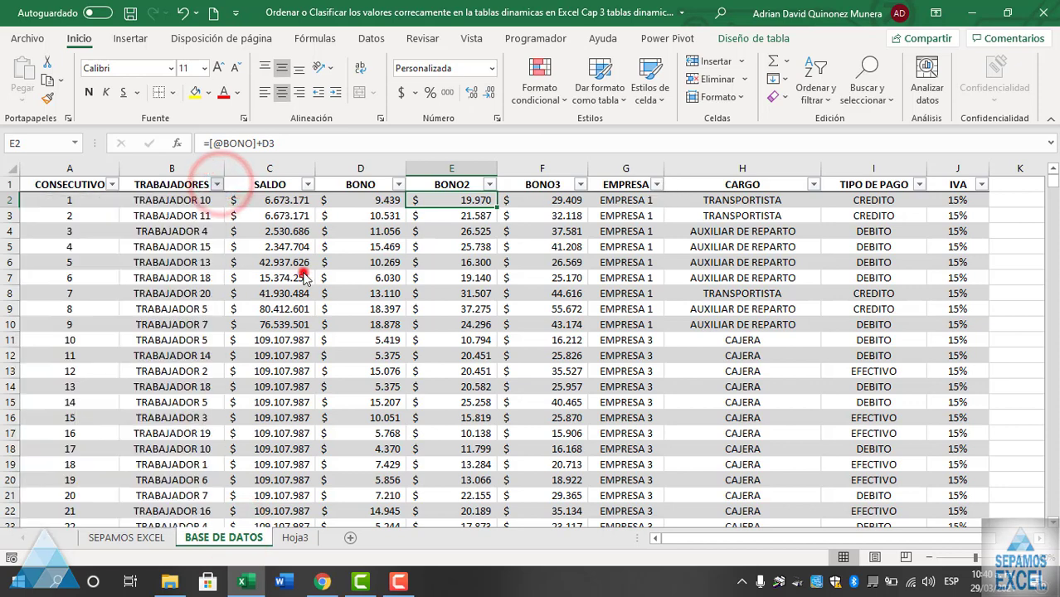
pyautogui.click(182, 263)
pyautogui.click(221, 184)
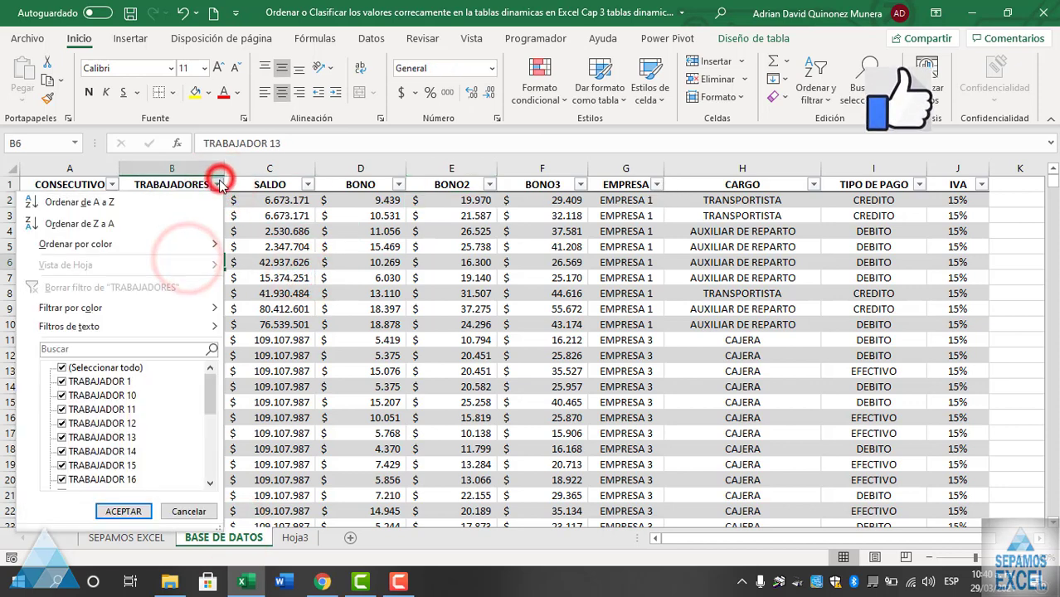
pyautogui.click(60, 367)
pyautogui.click(62, 381)
pyautogui.click(122, 511)
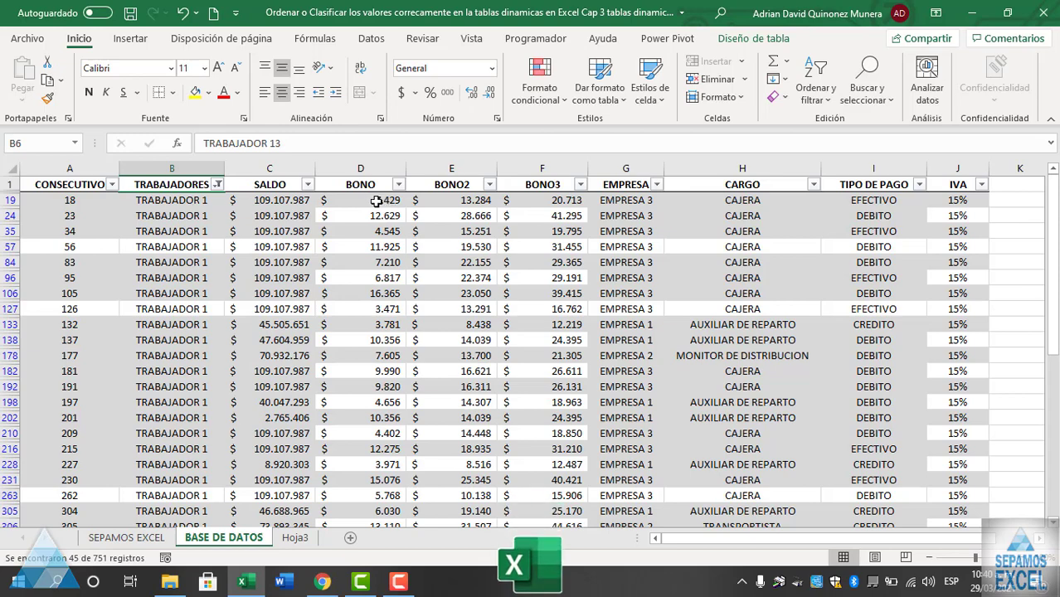
# Step: Select TRABAJADOR 1's BONO values and compare their total with the Hoja3 pivot's 485.592
pyautogui.moveTo(375, 201)
pyautogui.mouseDown()
pyautogui.moveTo(364, 530)
pyautogui.moveTo(370, 500)
pyautogui.mouseUp()
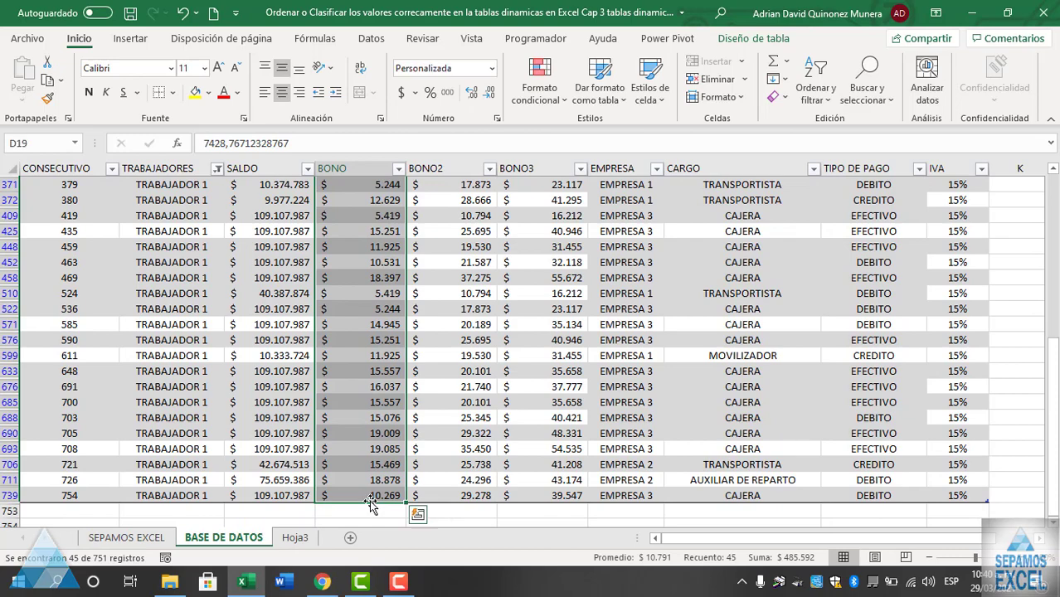
pyautogui.click(295, 538)
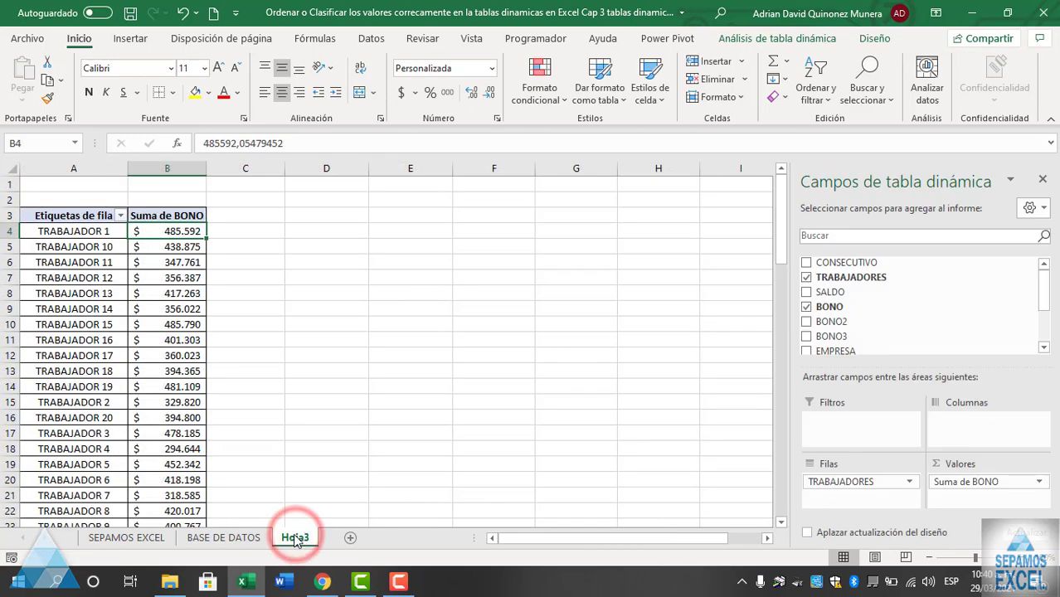
pyautogui.click(247, 538)
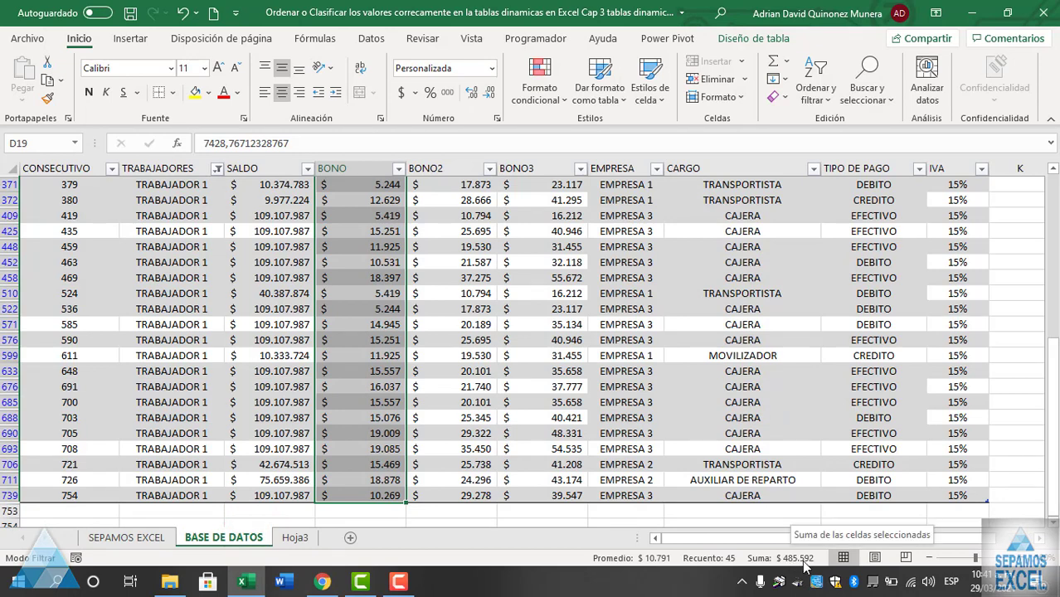
pyautogui.click(295, 538)
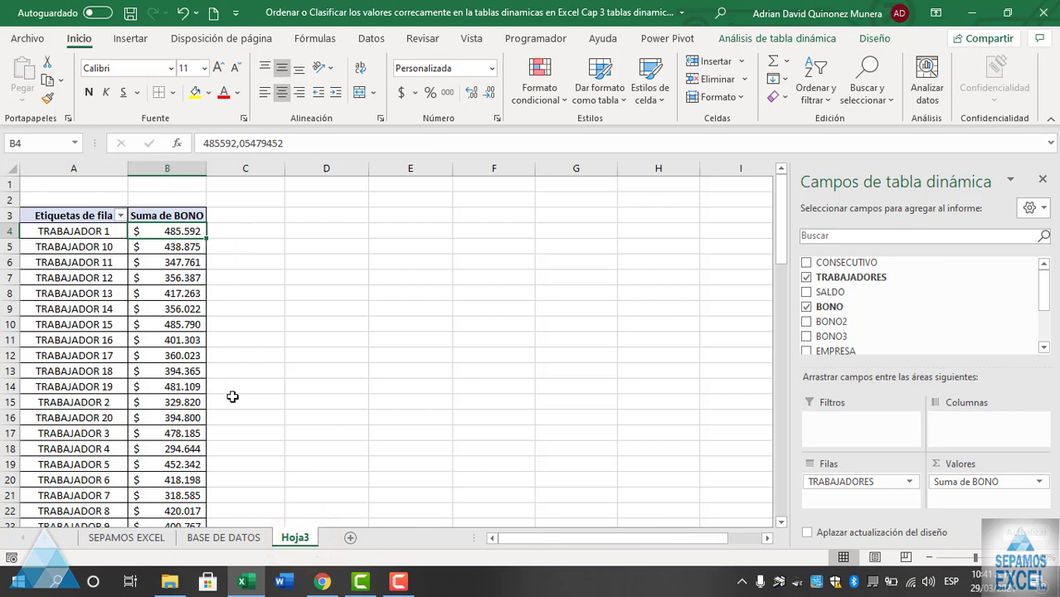
pyautogui.click(255, 540)
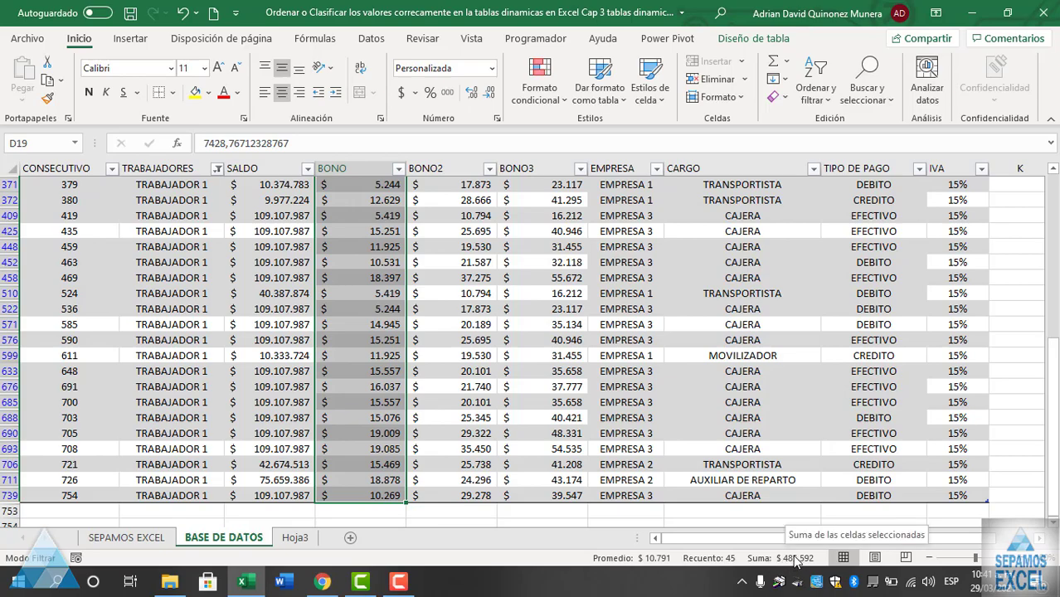
# Step: Clear the TRABAJADORES filter to show all rows, then return to Hoja3
pyautogui.scroll(2, 404, 281)
pyautogui.scroll(2, 404, 280)
pyautogui.scroll(2, 404, 281)
pyautogui.scroll(1, 404, 281)
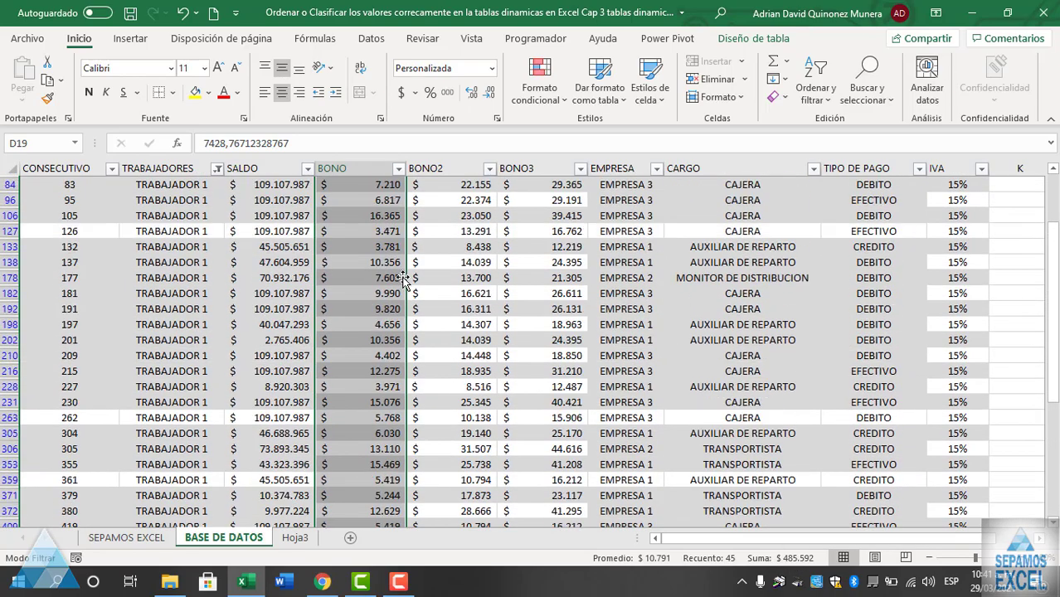
pyautogui.scroll(2, 404, 280)
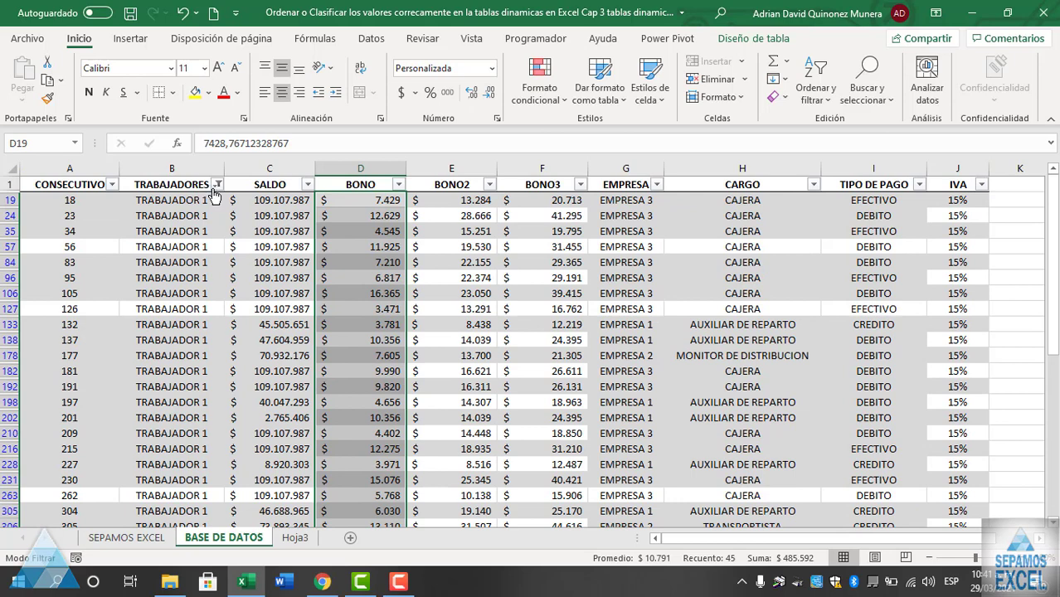
pyautogui.click(217, 185)
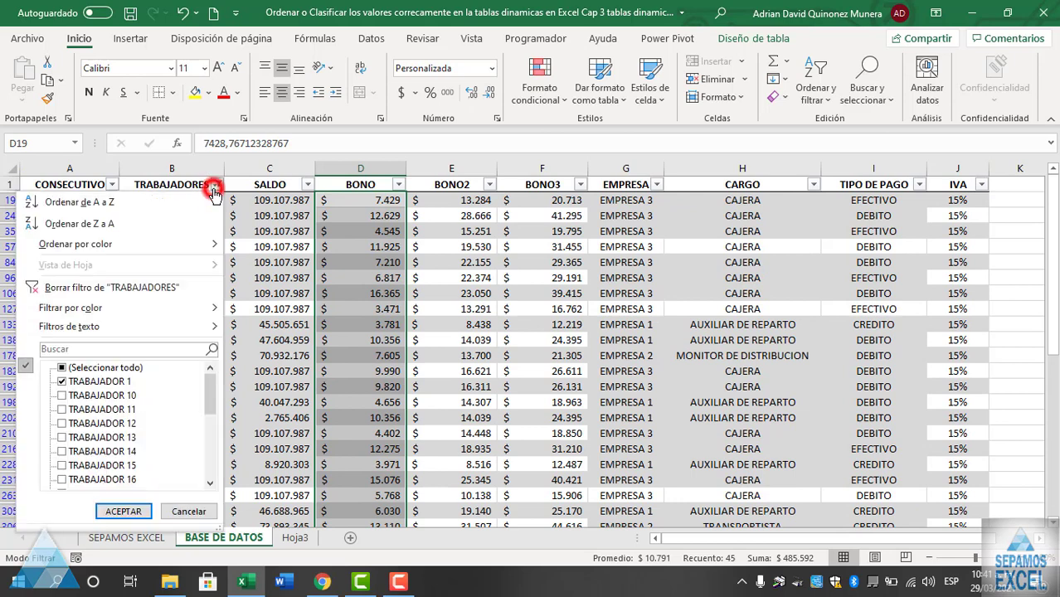
pyautogui.click(64, 288)
pyautogui.click(470, 357)
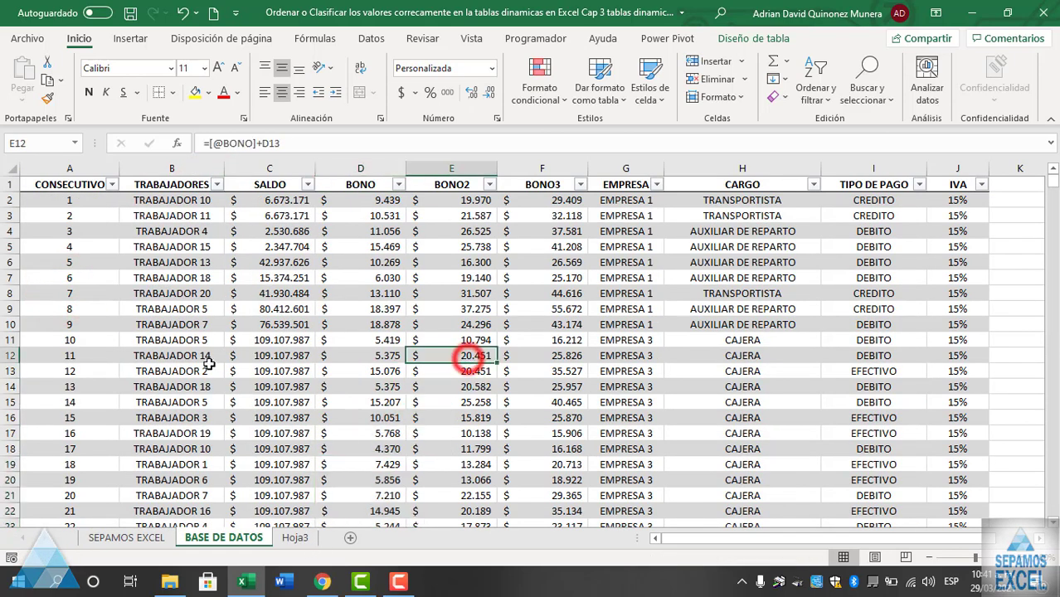
pyautogui.click(208, 366)
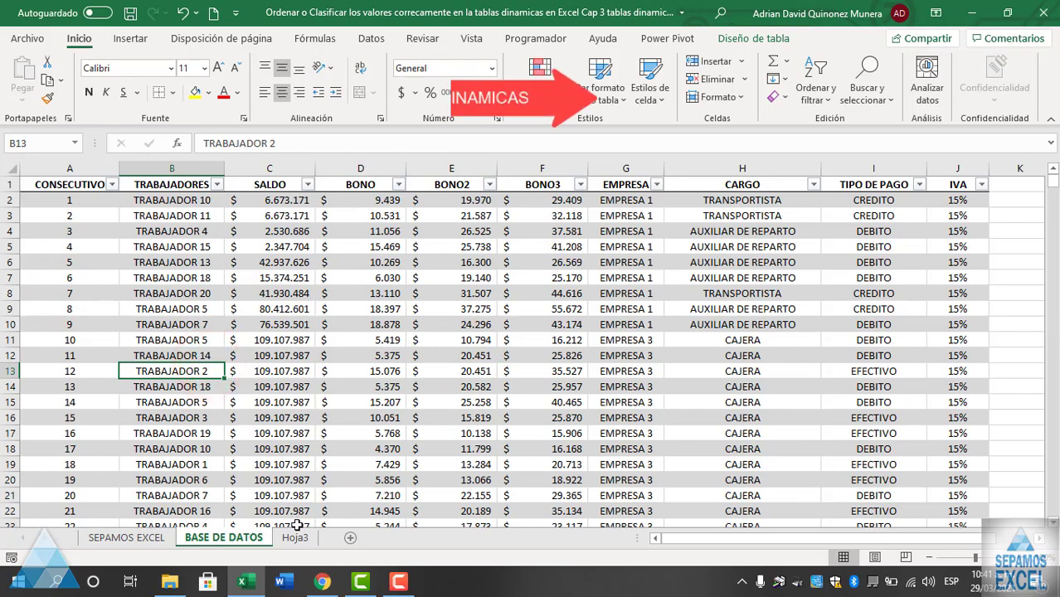
pyautogui.click(295, 537)
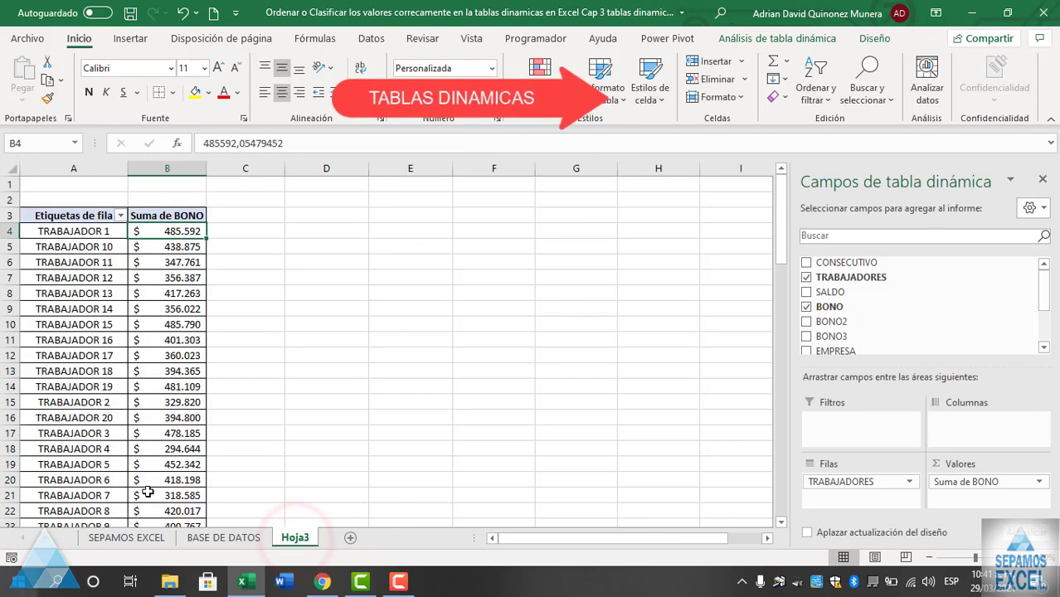
# Step: Experiment with the BONO, BONO2 and BONO3 value fields in the pivot
pyautogui.click(364, 306)
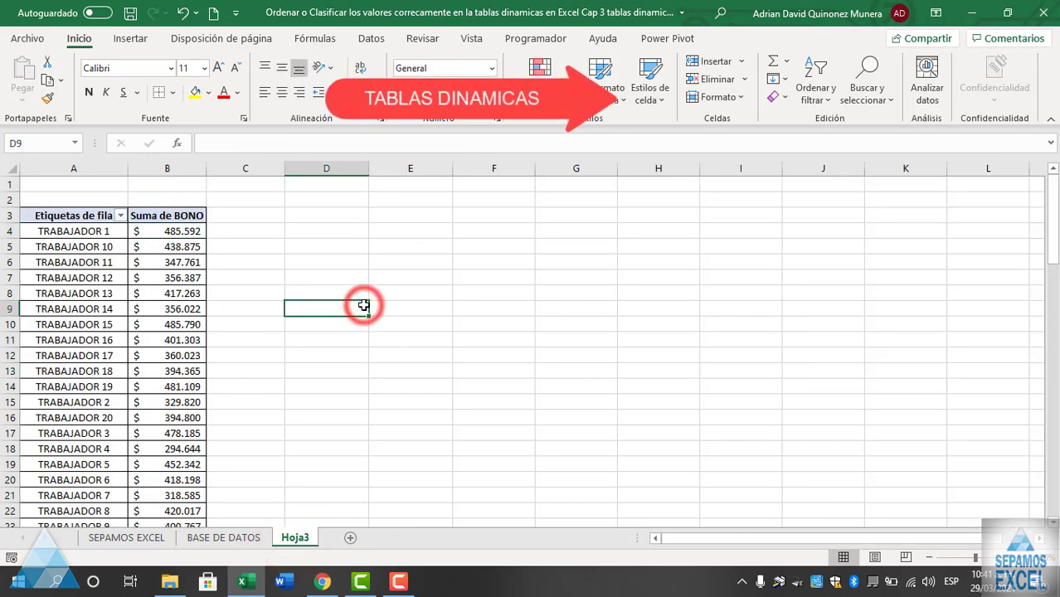
pyautogui.click(189, 292)
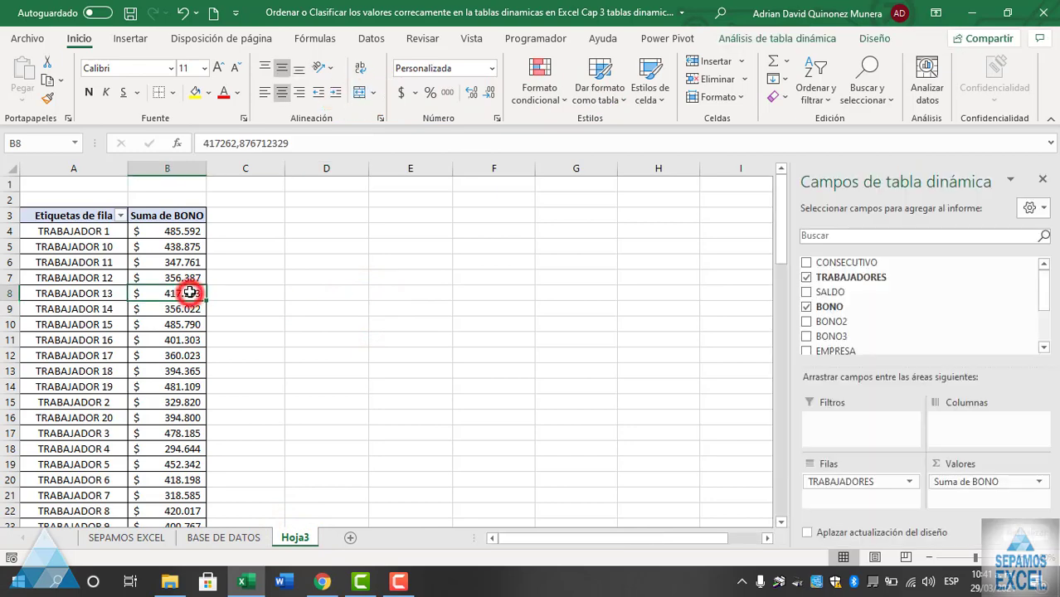
pyautogui.click(807, 307)
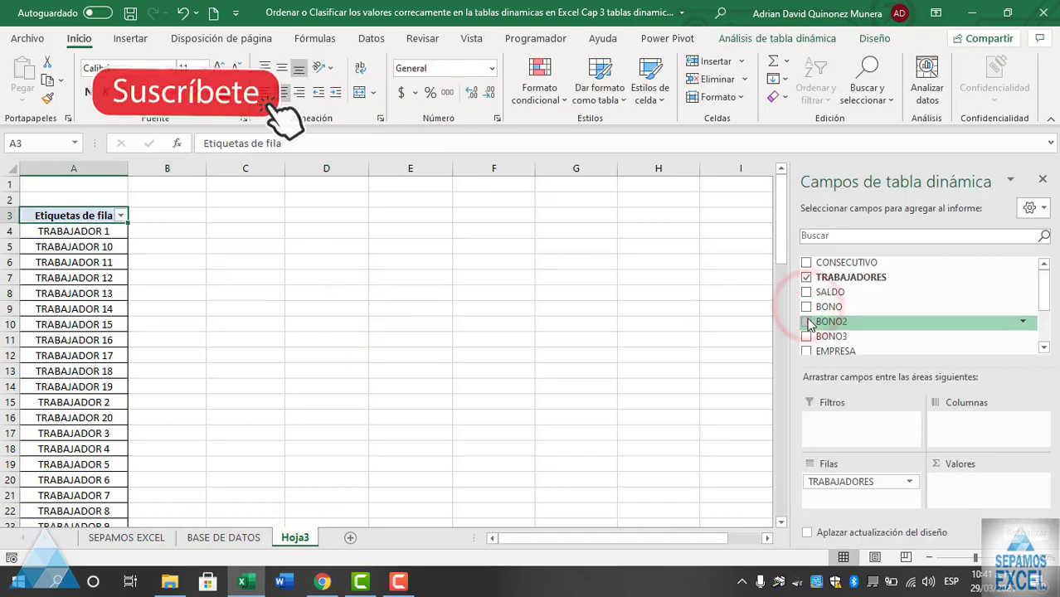
pyautogui.click(807, 322)
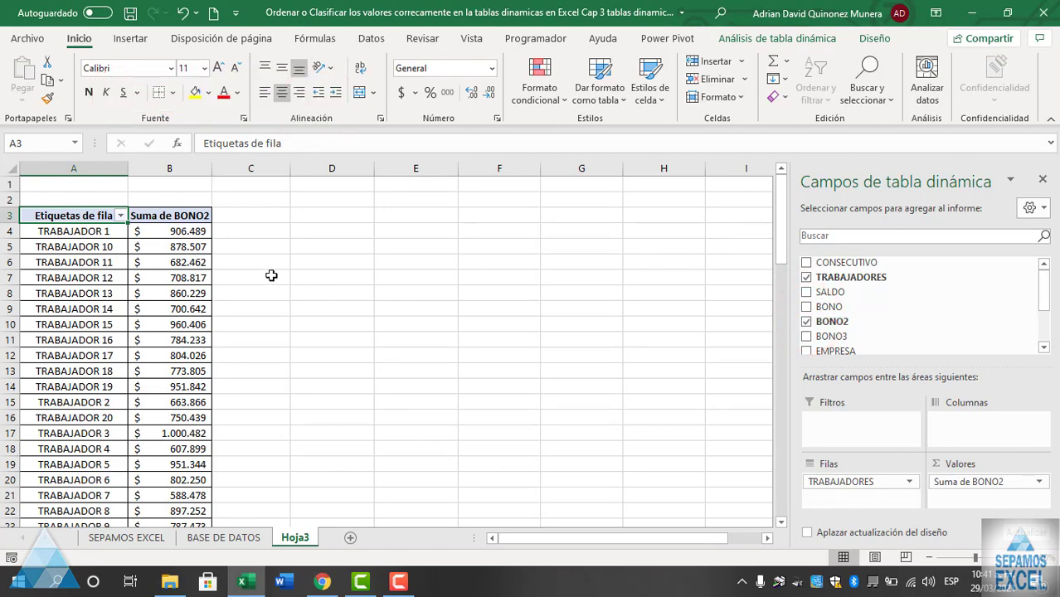
pyautogui.scroll(-3, 269, 275)
pyautogui.scroll(4, 269, 274)
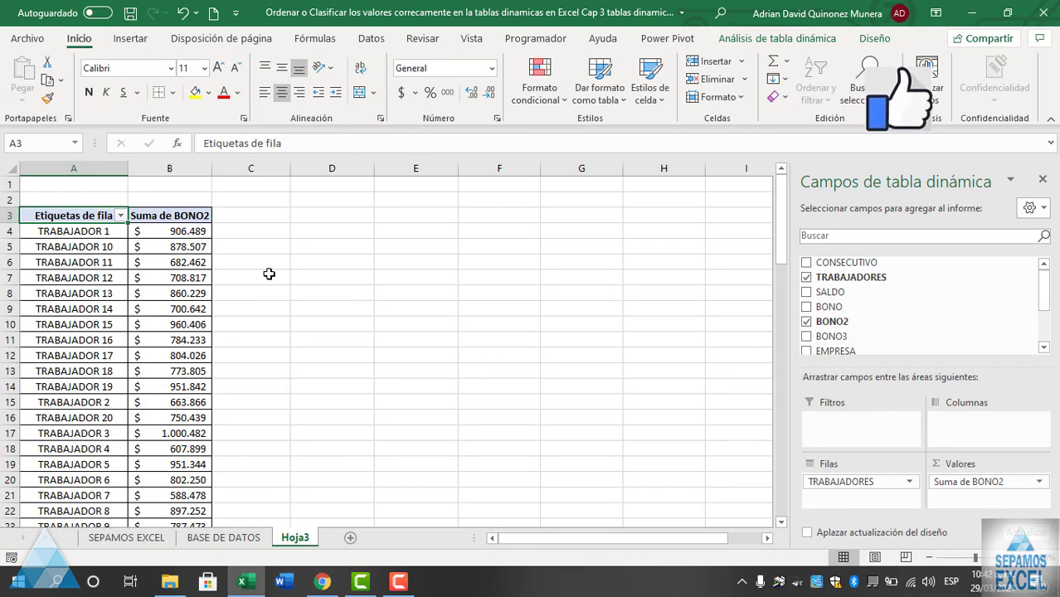
pyautogui.click(807, 337)
pyautogui.click(807, 307)
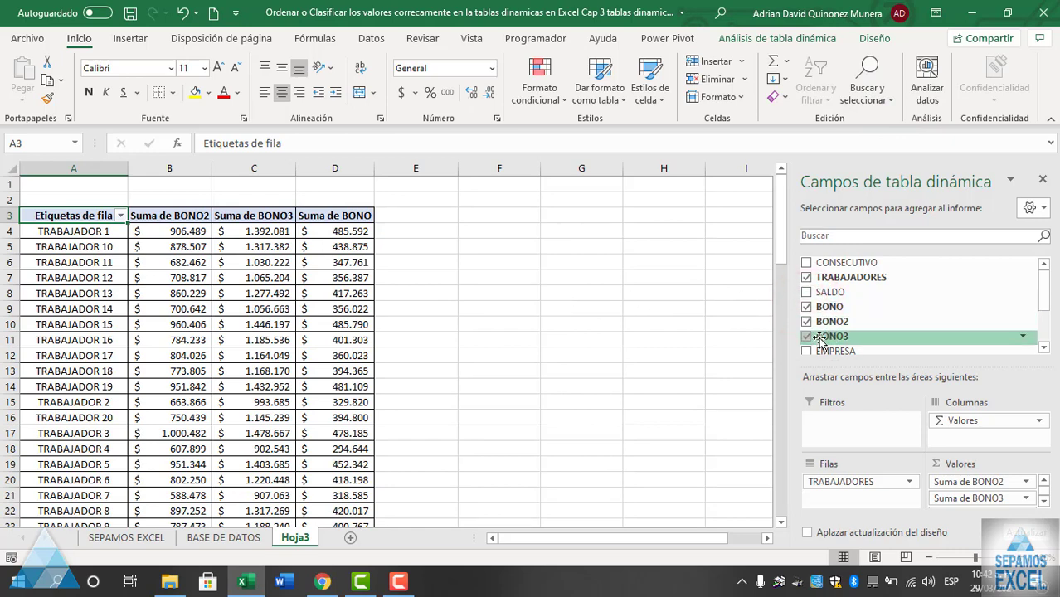
# Step: Re-add BONO3, BONO2 and BONO sums, checking TRABAJADOR 1's 1.392.081, 906.489 and 485.592
pyautogui.click(807, 337)
pyautogui.click(806, 322)
pyautogui.click(807, 307)
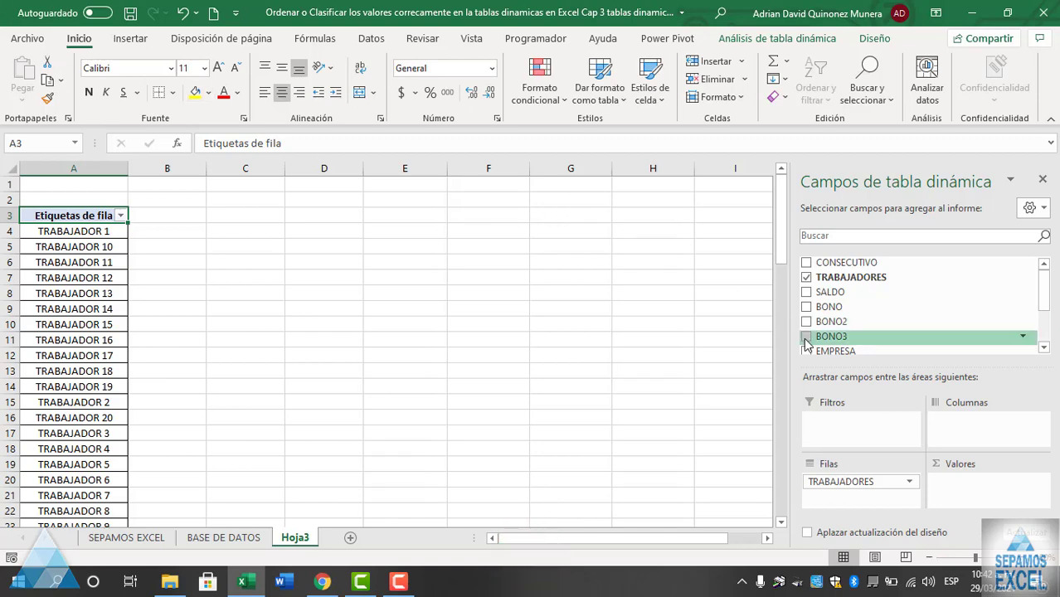
pyautogui.click(807, 336)
pyautogui.click(807, 321)
pyautogui.click(808, 309)
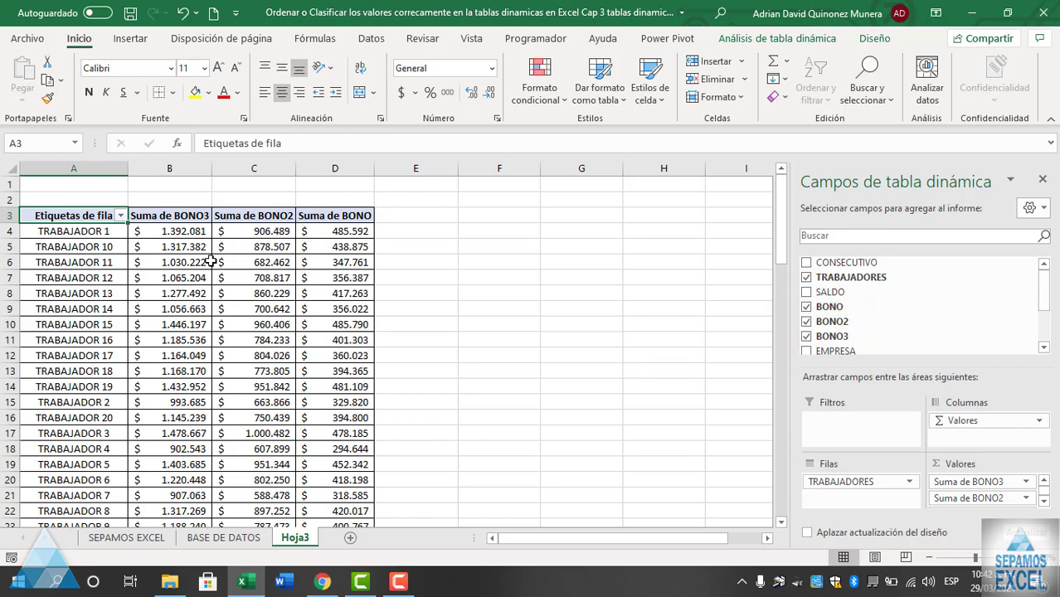
pyautogui.moveTo(194, 244); pyautogui.dragTo(194, 247)
pyautogui.click(274, 232)
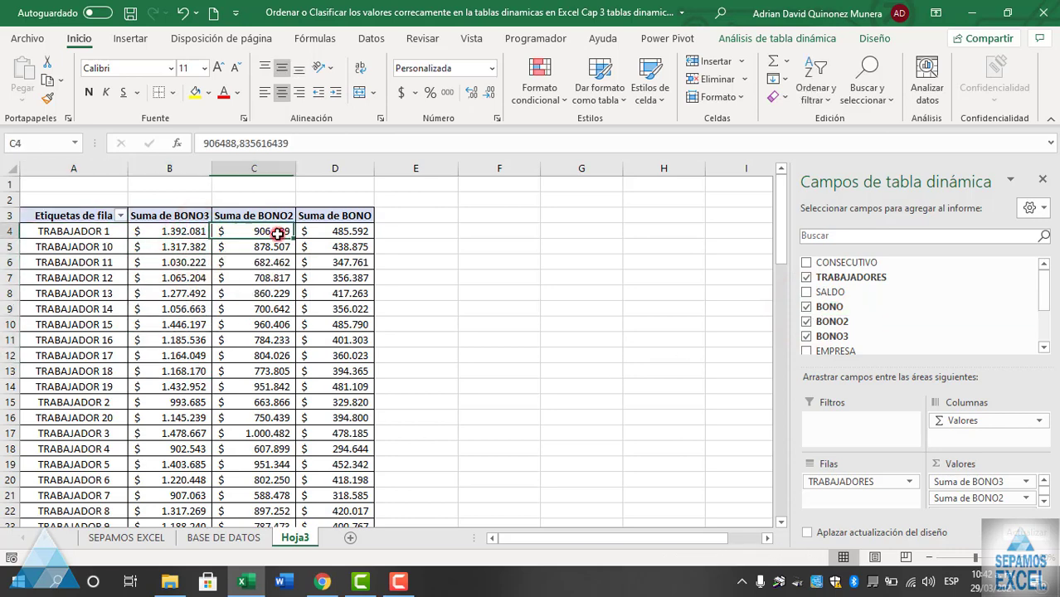
pyautogui.click(319, 234)
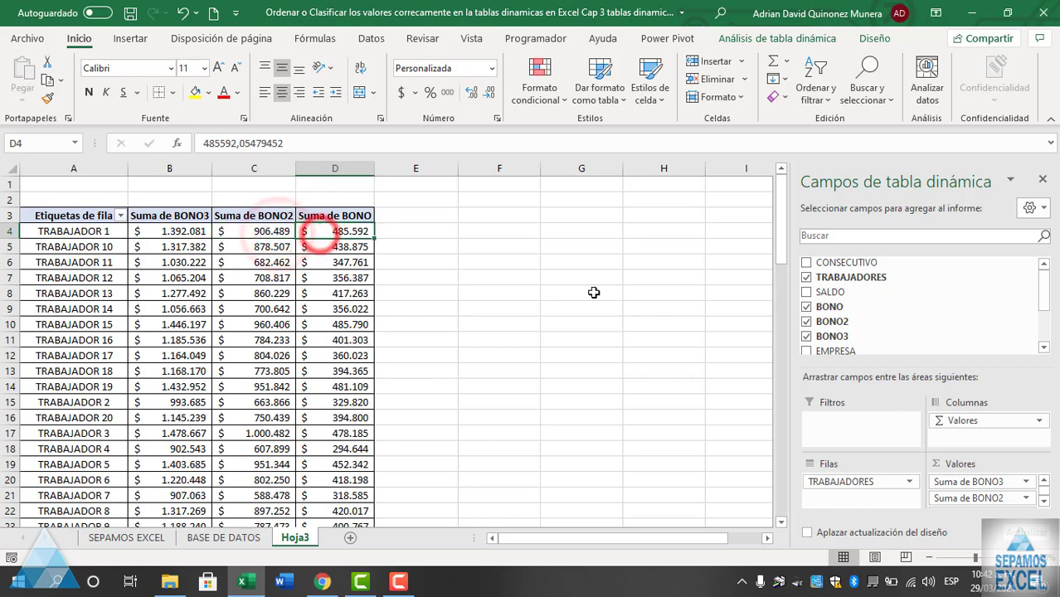
# Step: Swap all bonus sums for Suma de SALDO, showing TRABAJADOR 1 at $ 3.778.726.272
pyautogui.click(806, 336)
pyautogui.click(806, 321)
pyautogui.click(807, 307)
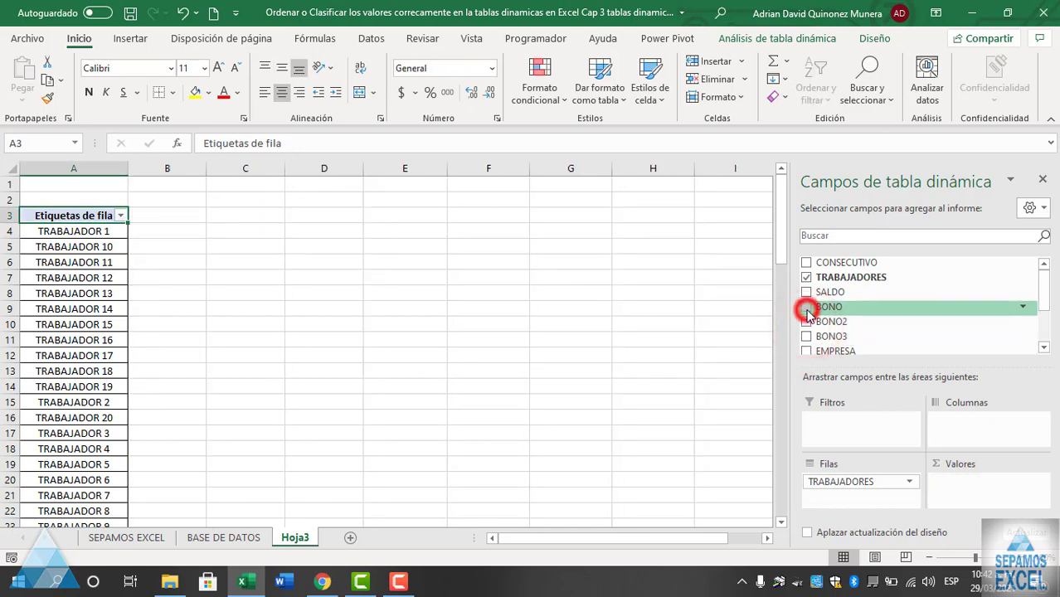
pyautogui.click(806, 307)
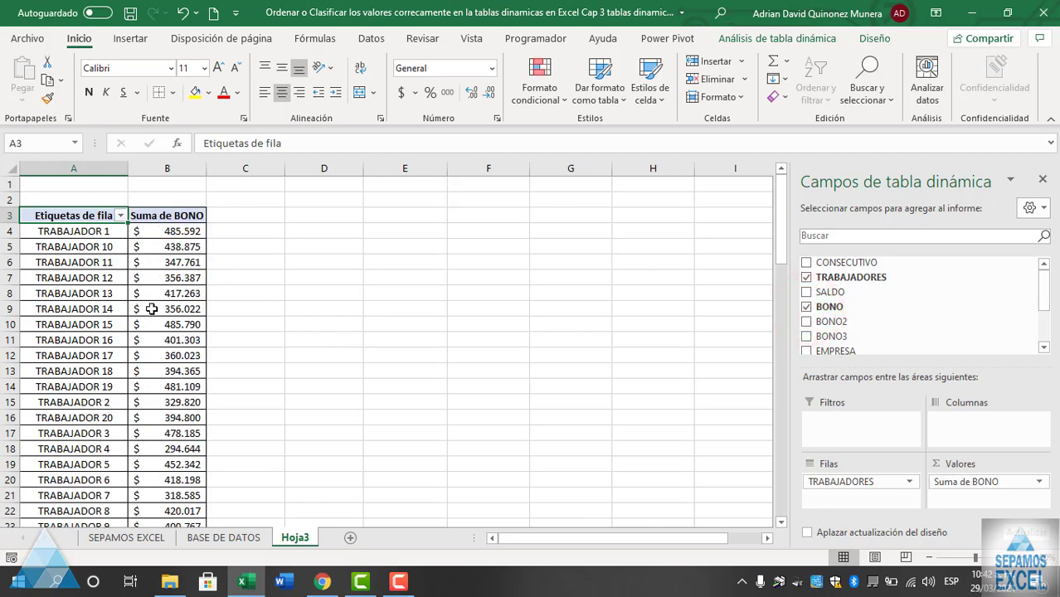
pyautogui.click(806, 292)
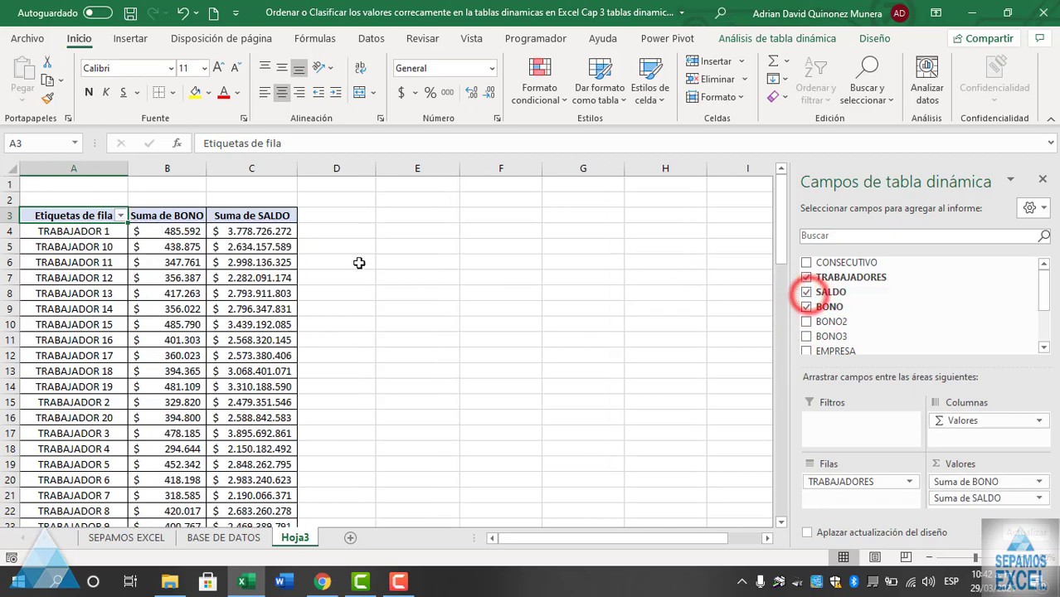
pyautogui.click(162, 216)
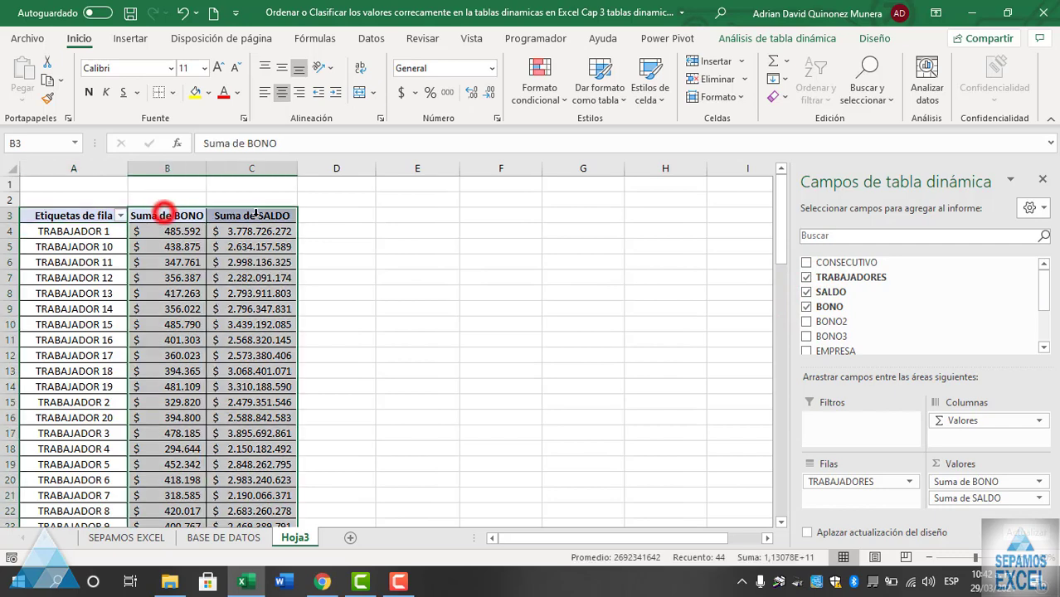
pyautogui.click(370, 247)
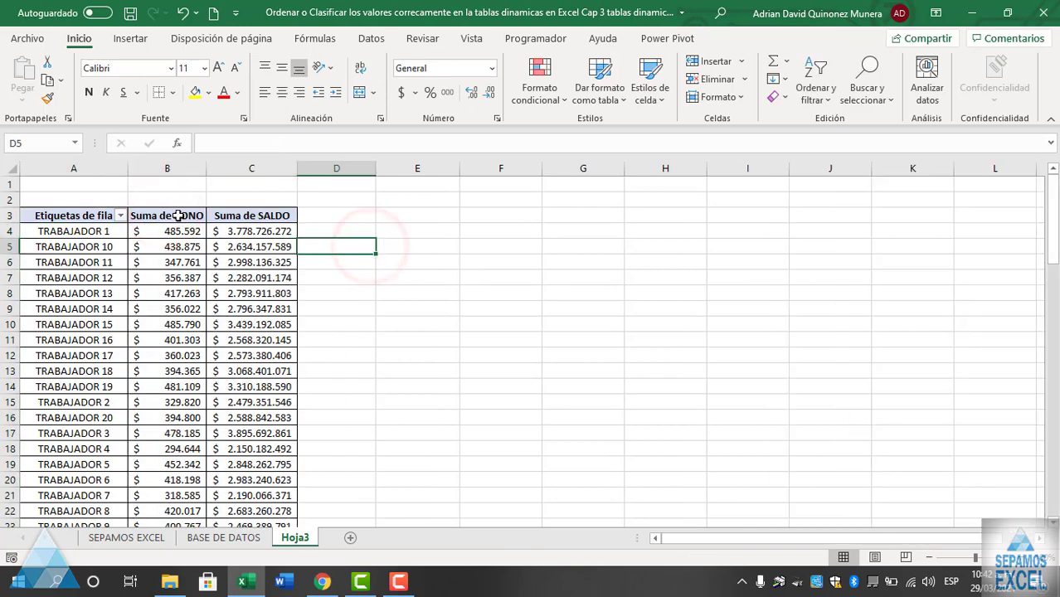
pyautogui.click(178, 218)
pyautogui.click(807, 307)
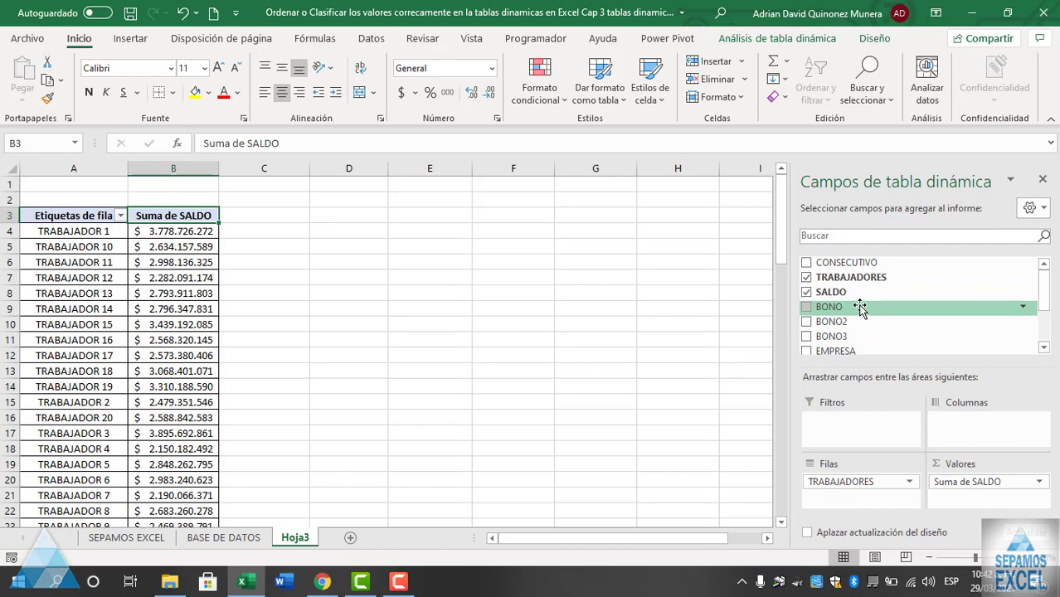
# Step: Add EMPRESA under TRABAJADORES in Filas and review each worker's SALDO split across EMPRESA 1–3
pyautogui.scroll(-1, 860, 309)
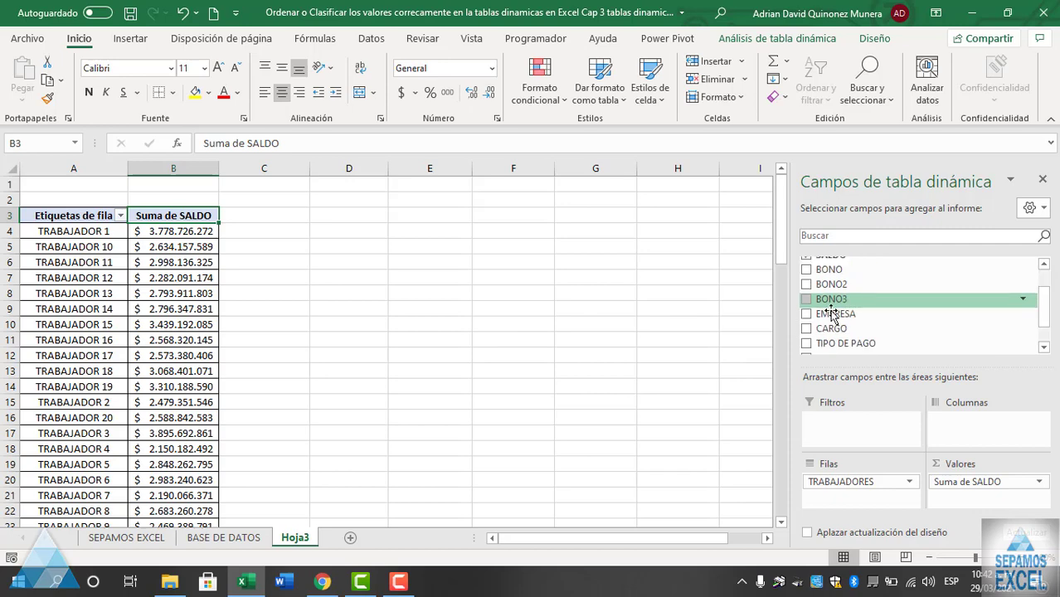
pyautogui.click(807, 313)
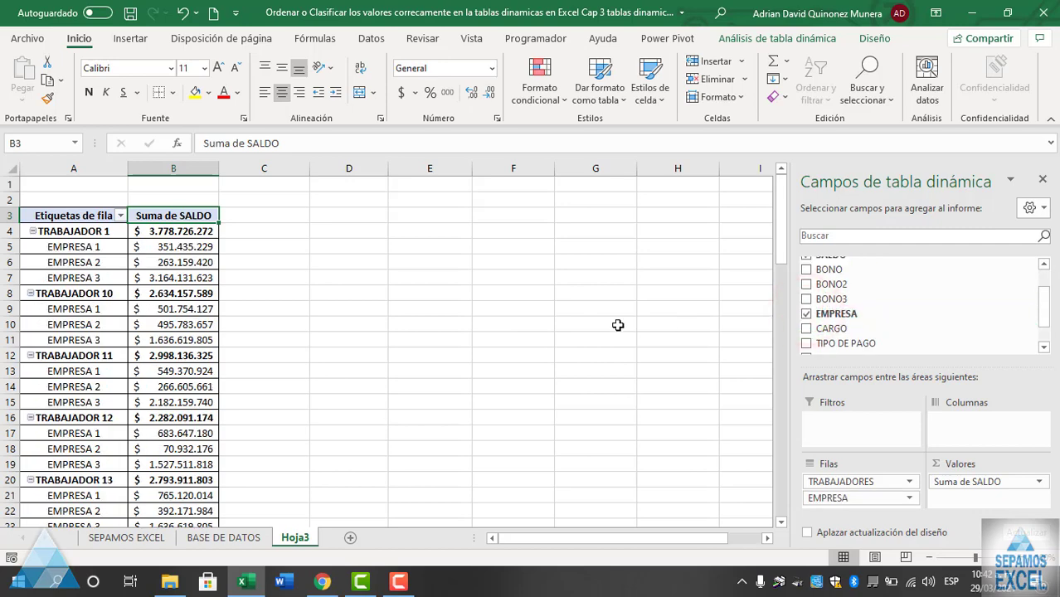
pyautogui.scroll(-3, 231, 370)
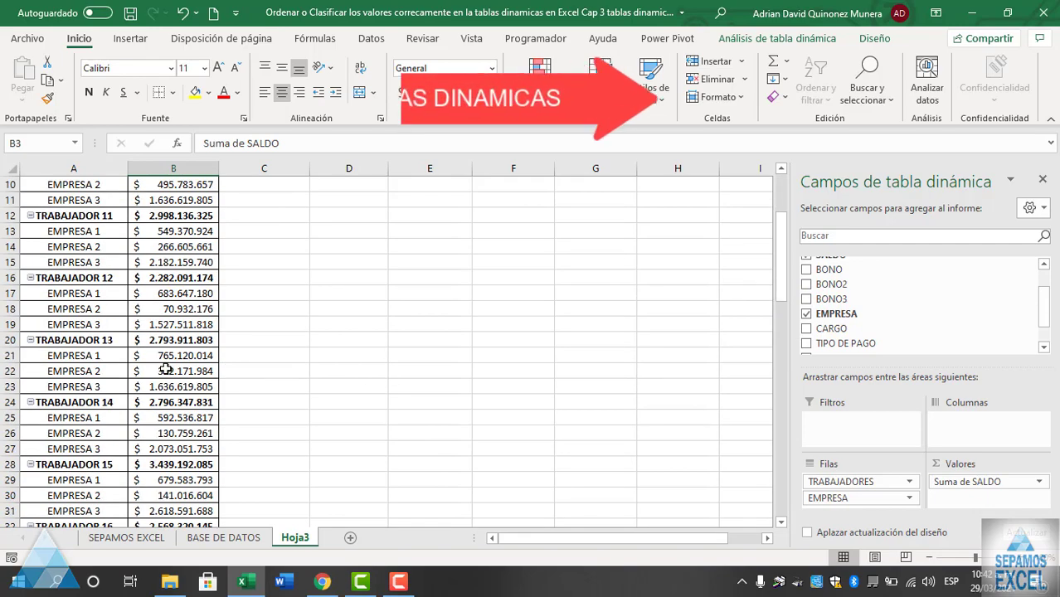
pyautogui.scroll(-8, 166, 369)
pyautogui.scroll(-4, 166, 368)
pyautogui.scroll(-4, 166, 368)
pyautogui.scroll(-4, 166, 369)
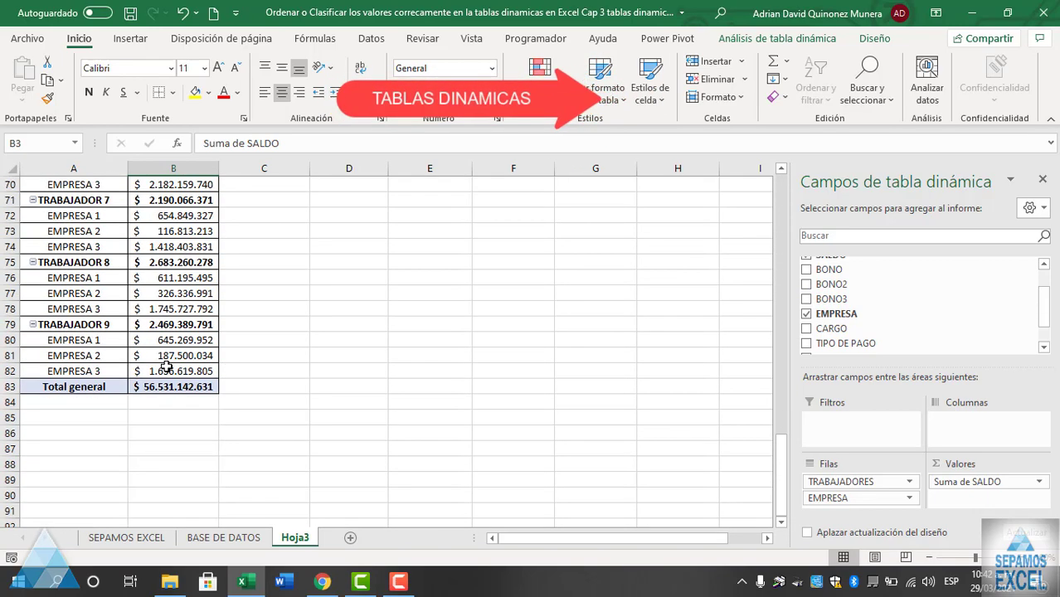
pyautogui.scroll(2, 166, 369)
pyautogui.scroll(6, 166, 368)
pyautogui.scroll(4, 166, 369)
pyautogui.scroll(9, 166, 365)
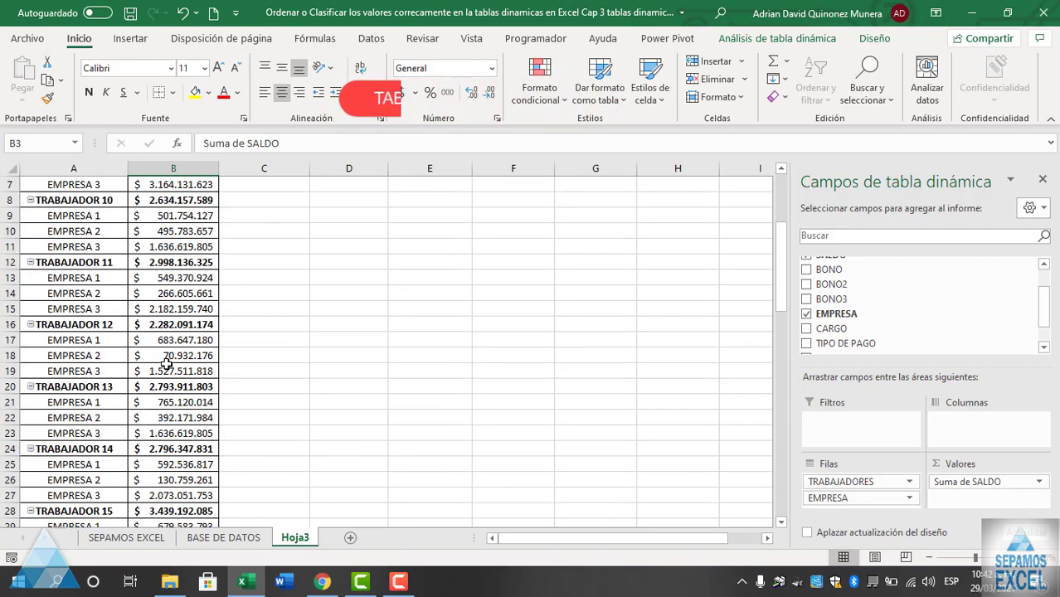
pyautogui.scroll(2, 200, 356)
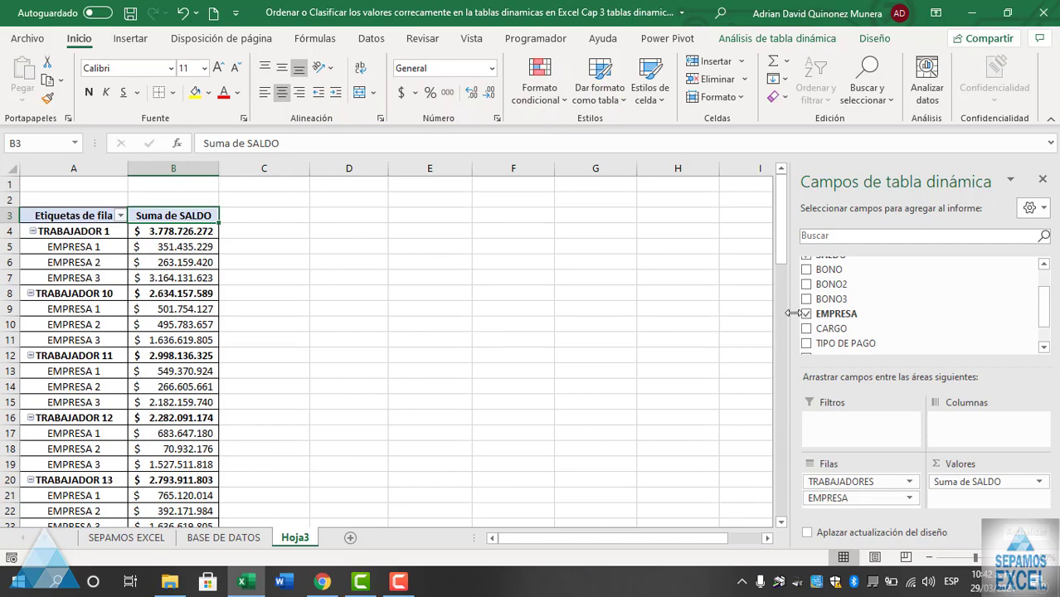
pyautogui.scroll(1, 801, 315)
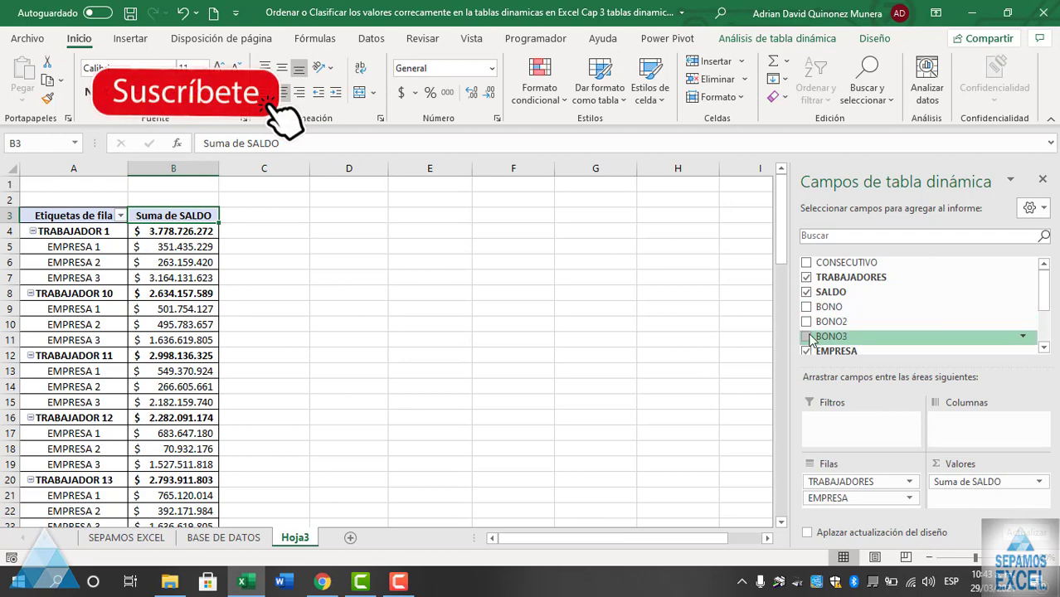
# Step: Rearrange the row fields to EMPRESA then TRABAJADORES, with the SALDO sums removed
pyautogui.click(806, 293)
pyautogui.click(806, 351)
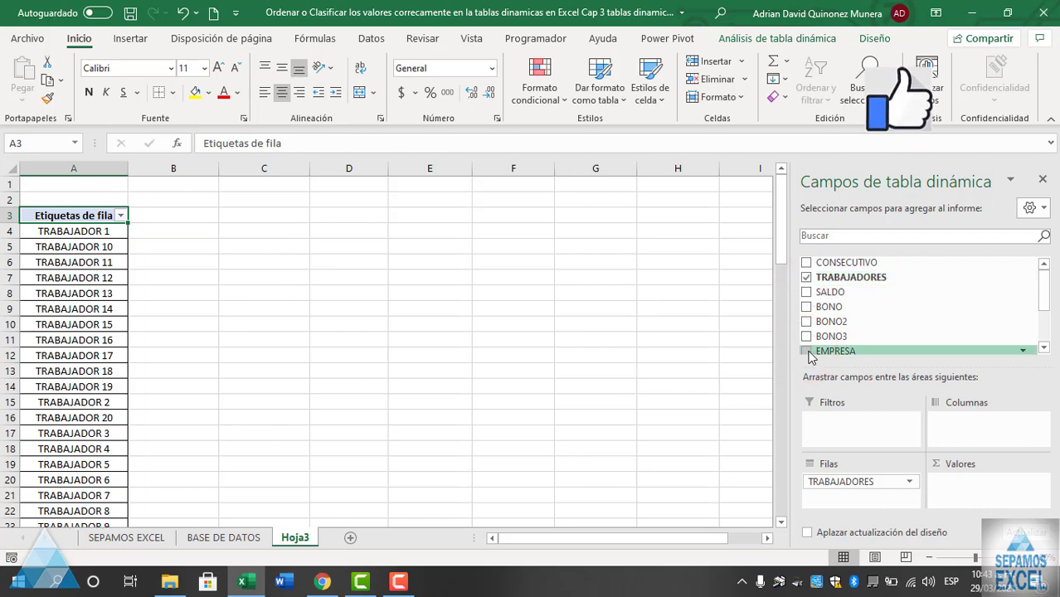
pyautogui.click(806, 350)
pyautogui.click(807, 292)
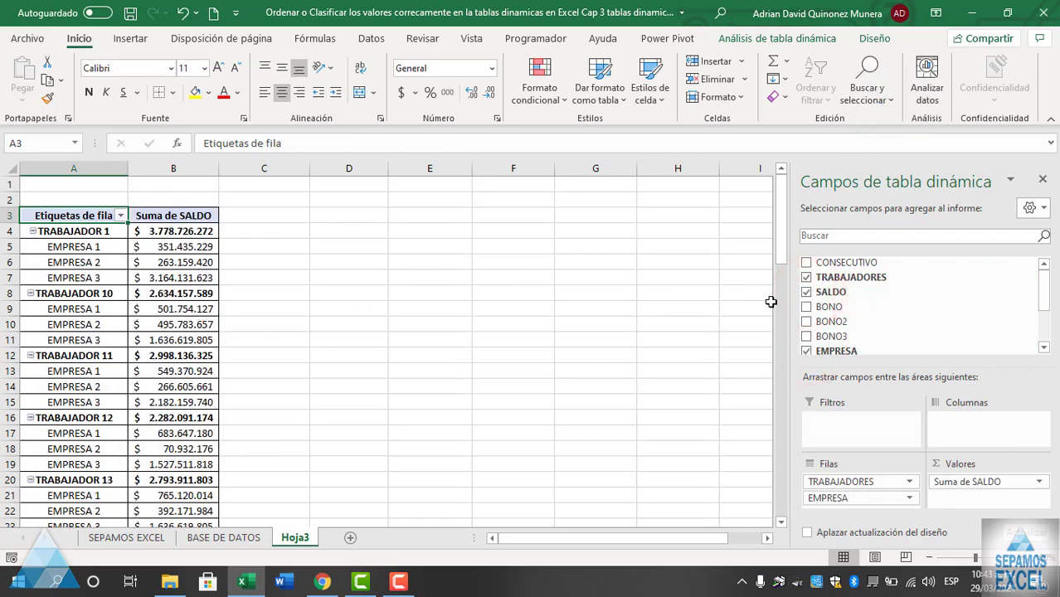
pyautogui.click(806, 277)
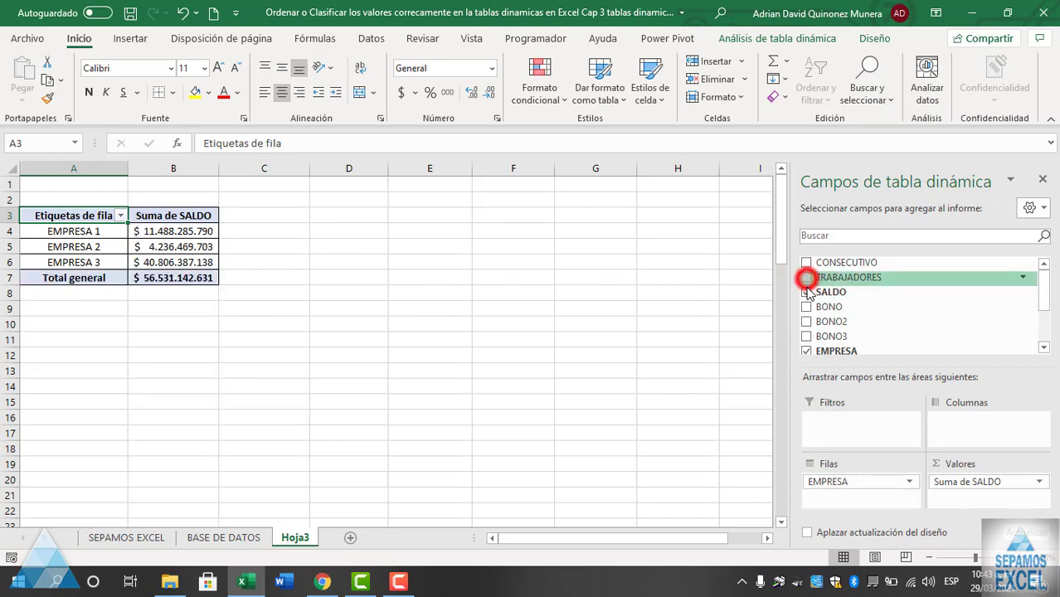
pyautogui.click(806, 292)
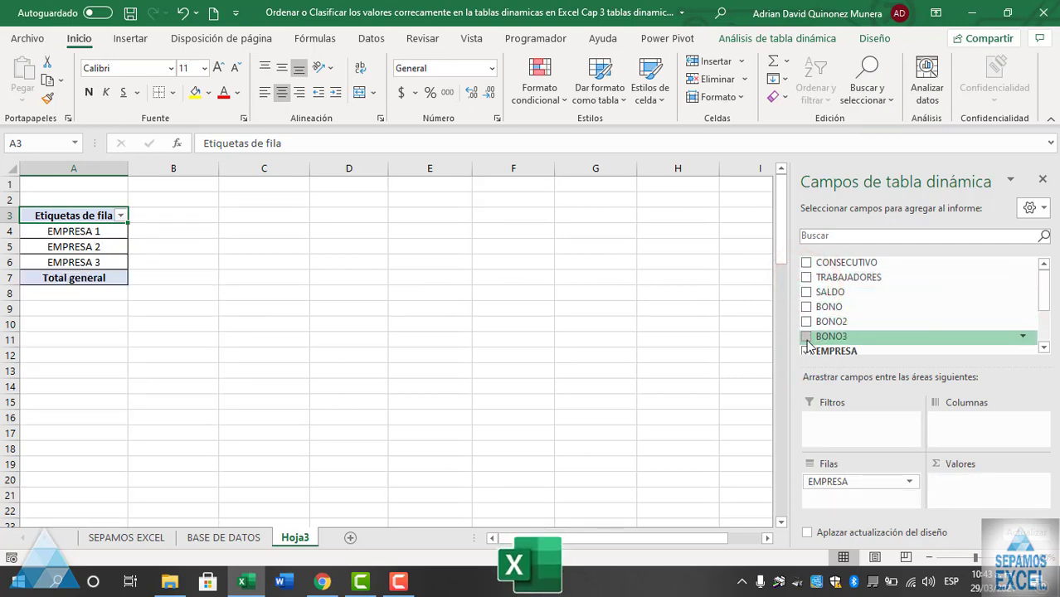
pyautogui.click(806, 277)
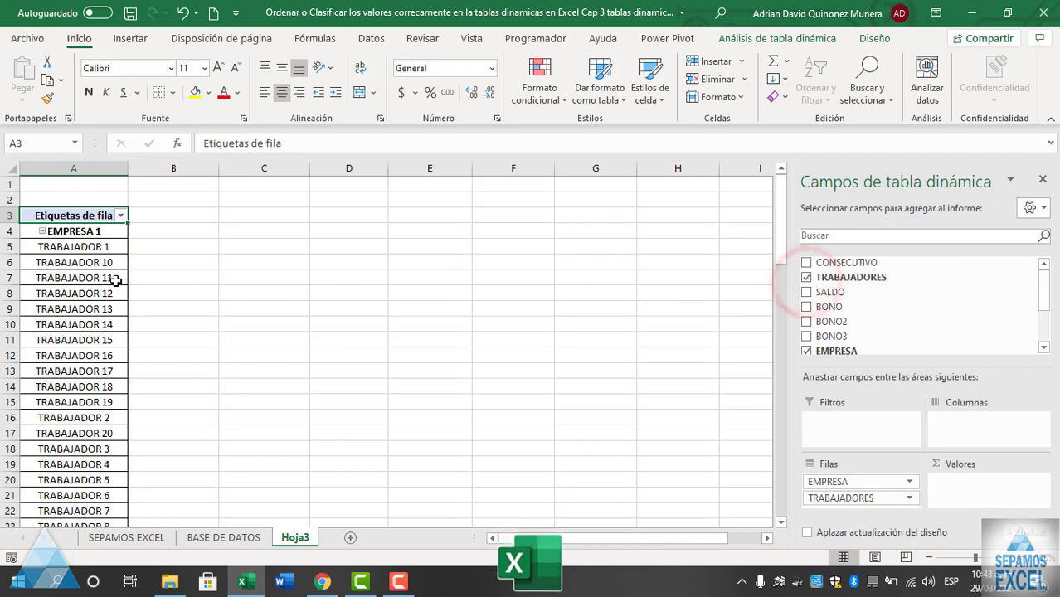
# Step: Review the rows and remove EMPRESA, leaving TRABAJADORES as the only row field
pyautogui.scroll(-4, 135, 312)
pyautogui.scroll(-3, 135, 312)
pyautogui.scroll(-2, 167, 317)
pyautogui.scroll(-2, 184, 316)
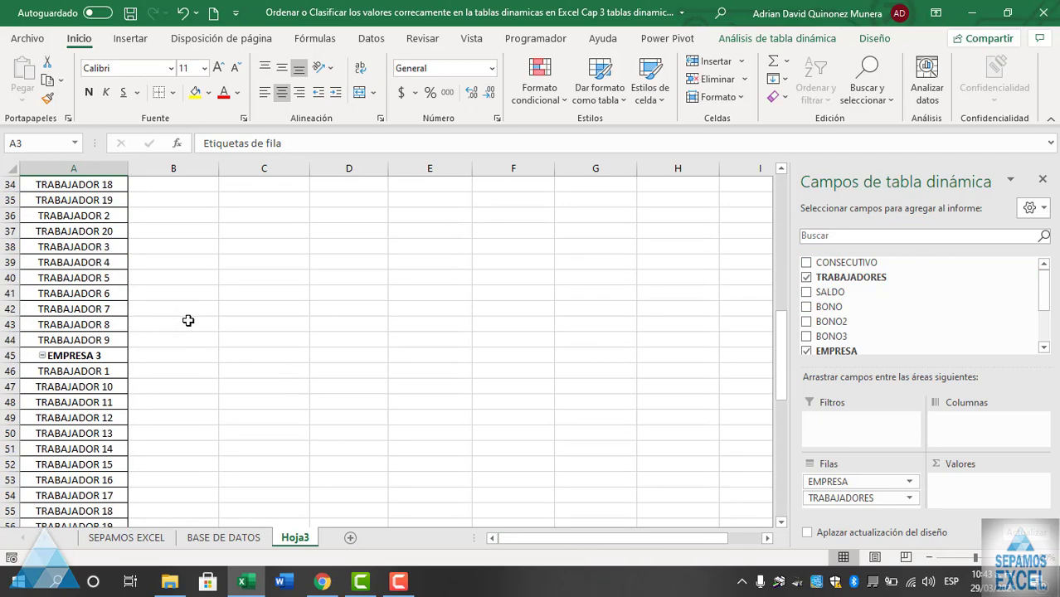
pyautogui.scroll(4, 188, 320)
pyautogui.scroll(5, 189, 320)
pyautogui.scroll(2, 188, 320)
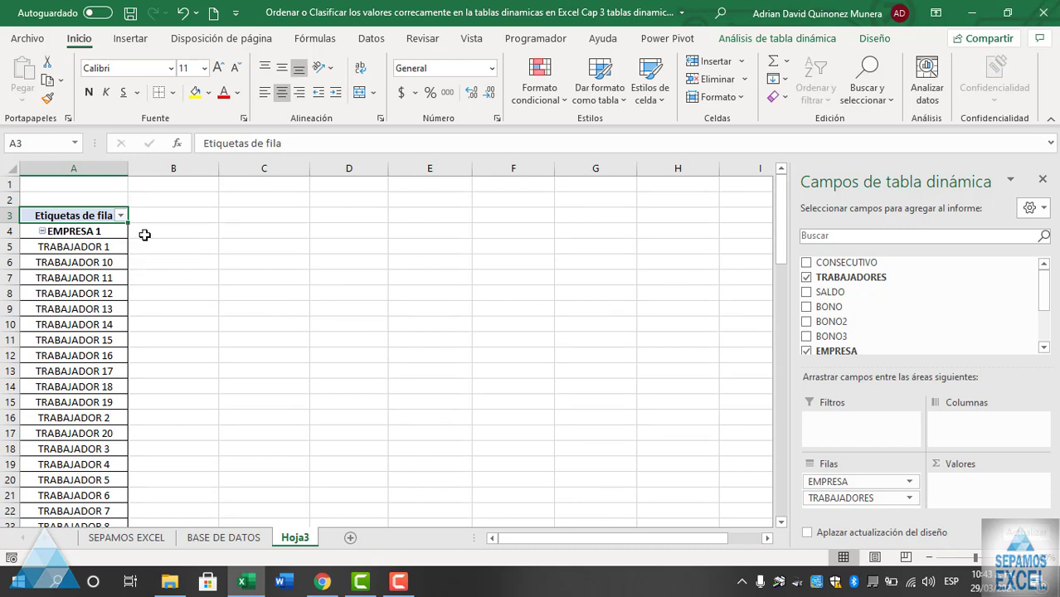
pyautogui.click(807, 352)
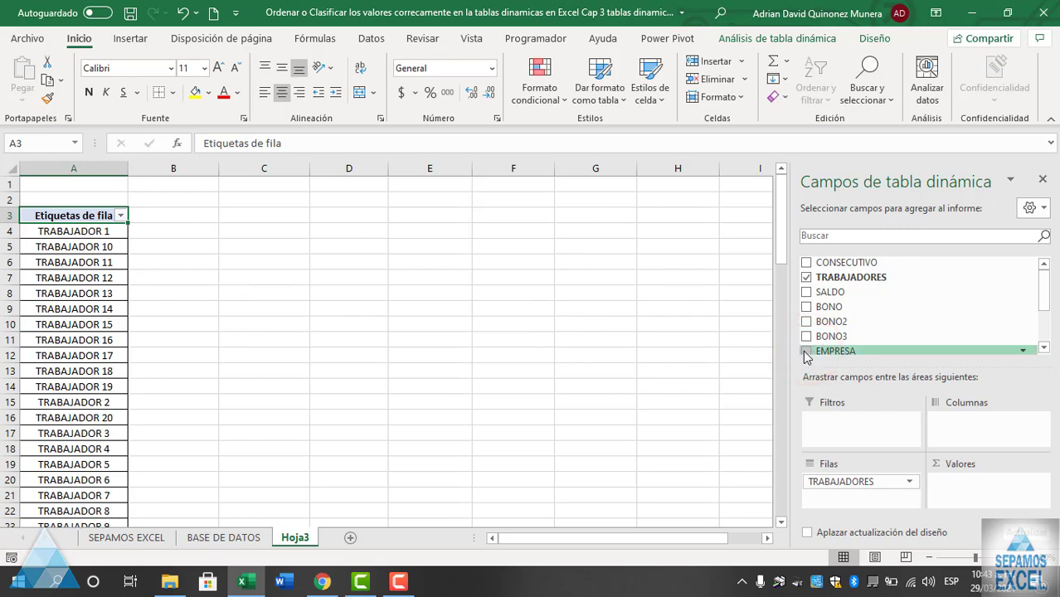
# Step: Nest EMPRESA 1–3 under each worker in the pivot rows
pyautogui.click(806, 352)
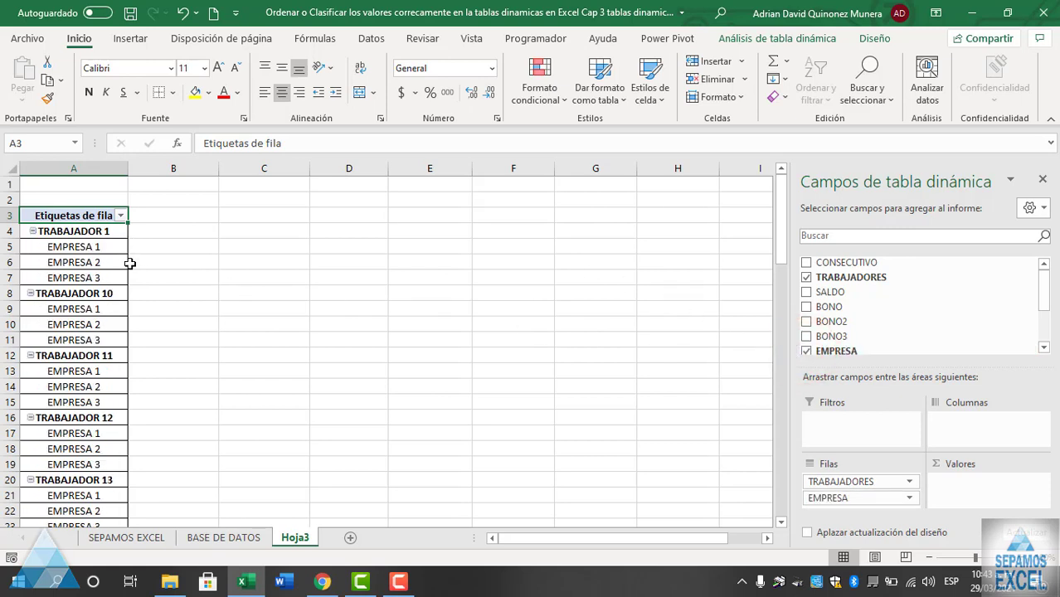
pyautogui.scroll(-2, 215, 334)
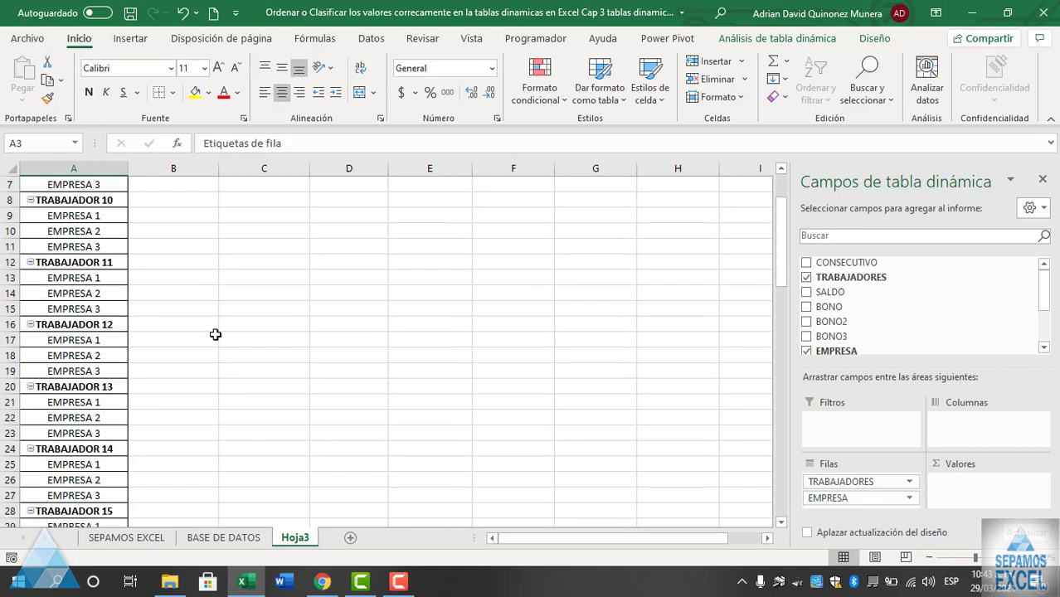
pyautogui.scroll(-3, 215, 334)
pyautogui.scroll(-4, 215, 335)
pyautogui.scroll(-5, 215, 334)
pyautogui.scroll(-3, 214, 334)
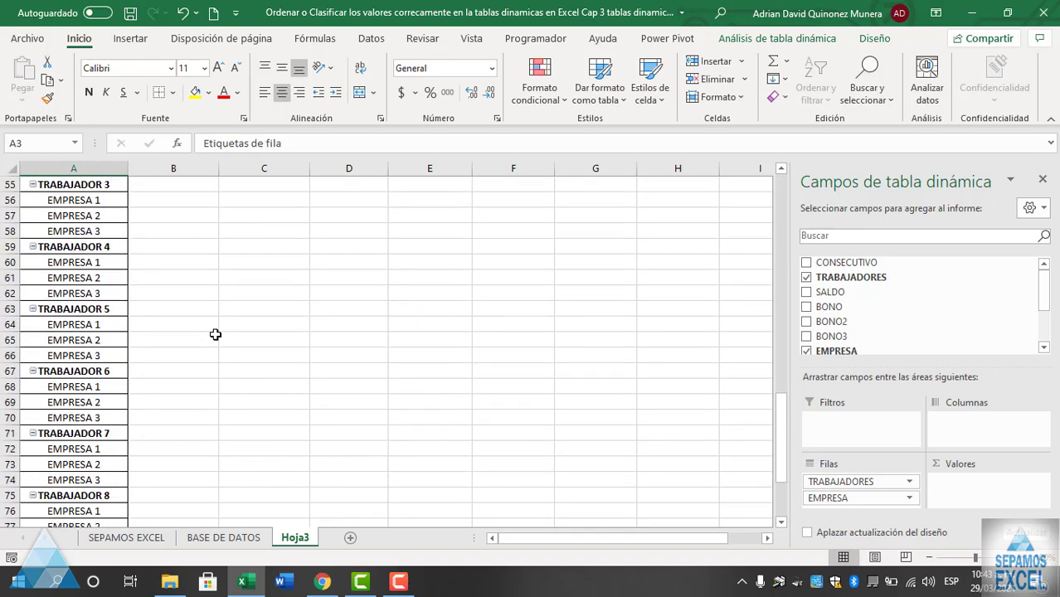
pyautogui.scroll(4, 215, 334)
pyautogui.scroll(10, 215, 334)
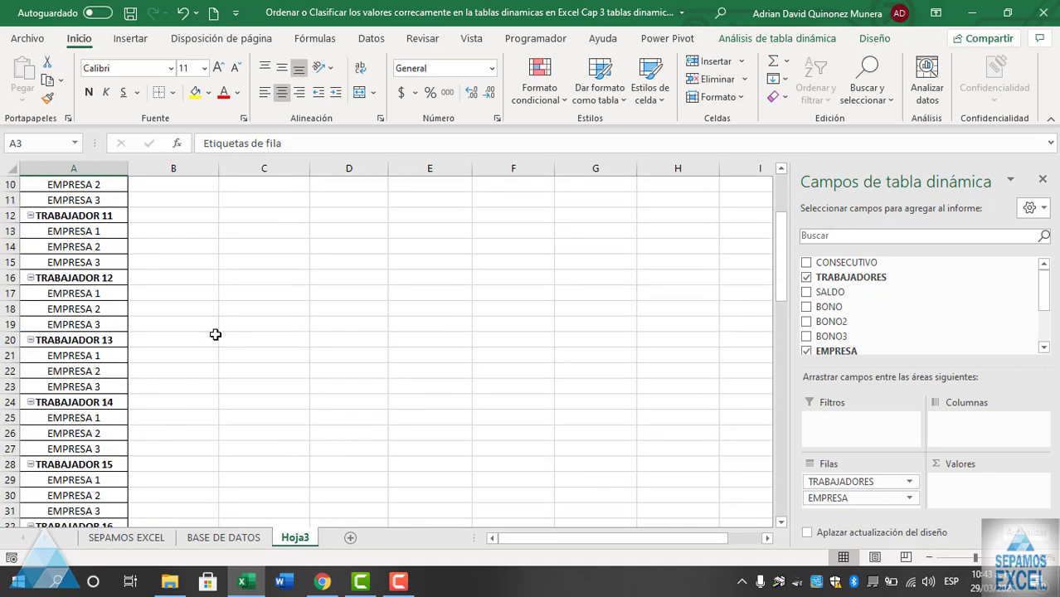
pyautogui.scroll(3, 503, 326)
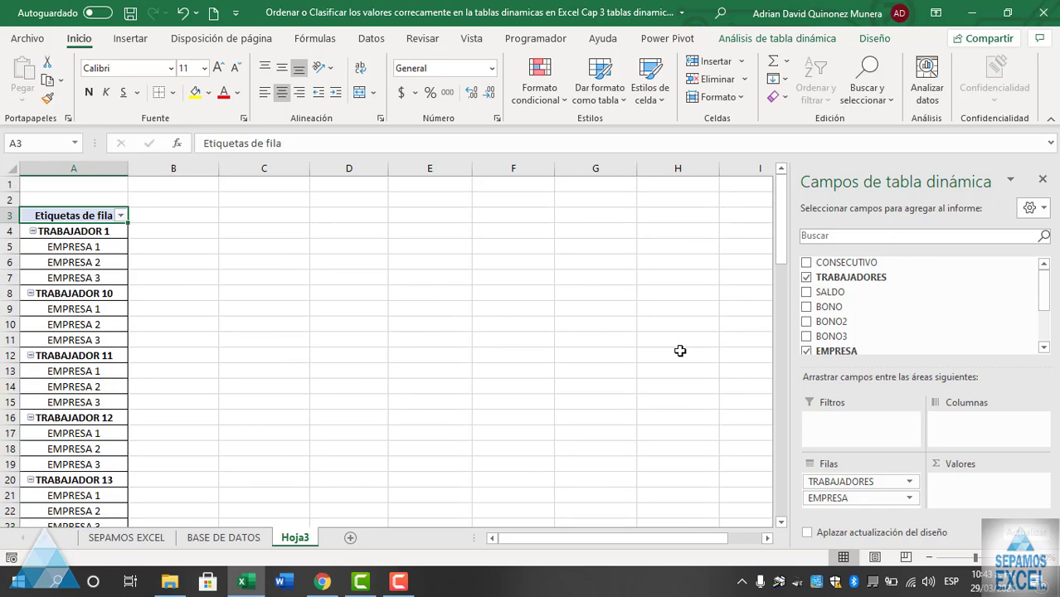
# Step: Add SALDO, BONO, BONO2 and BONO3 sums to the pivot values
pyautogui.click(804, 293)
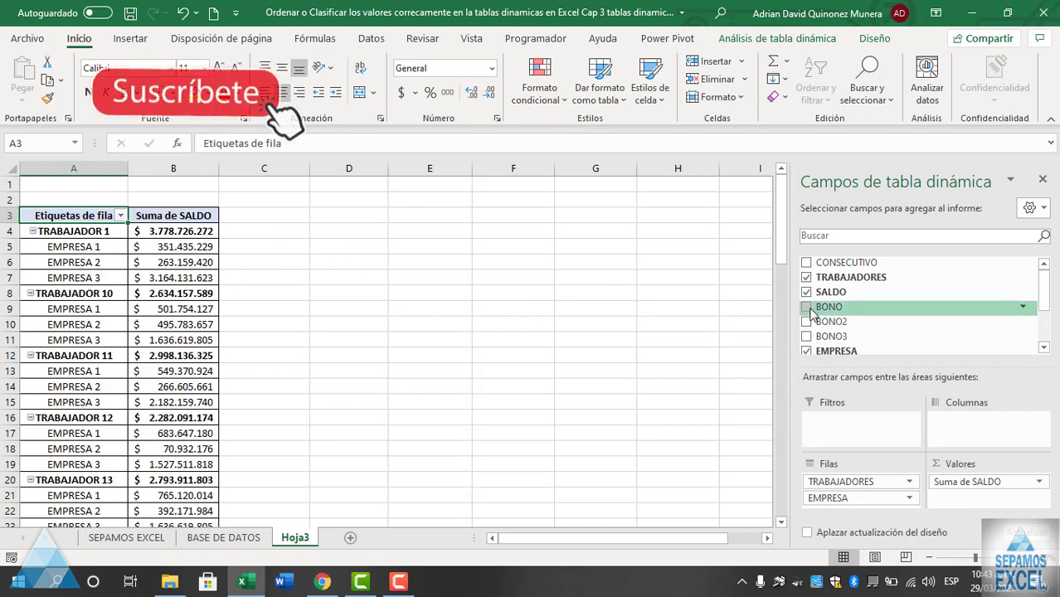
pyautogui.click(806, 307)
pyautogui.click(806, 322)
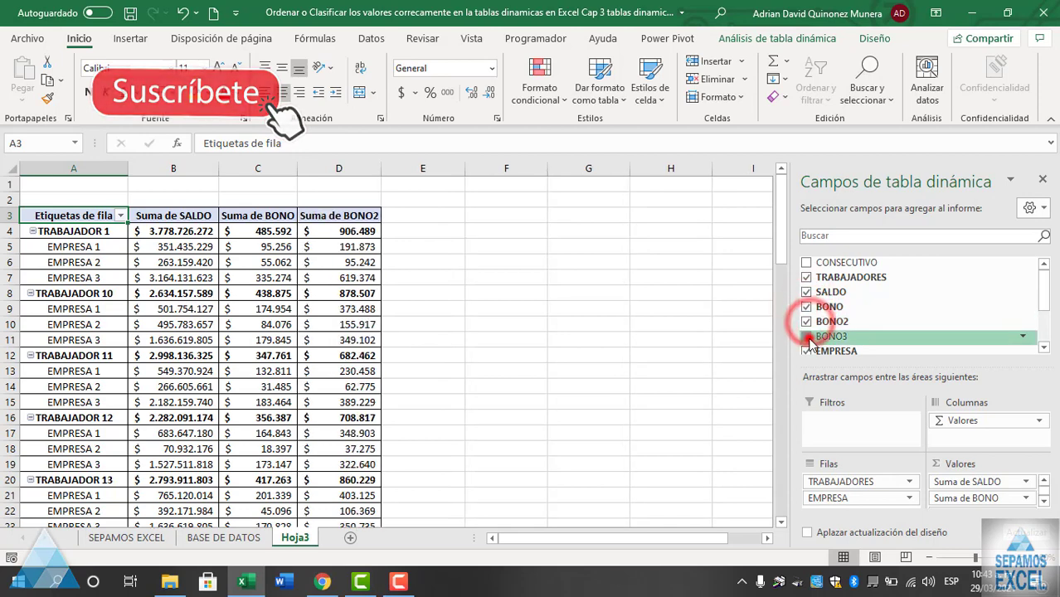
pyautogui.click(807, 336)
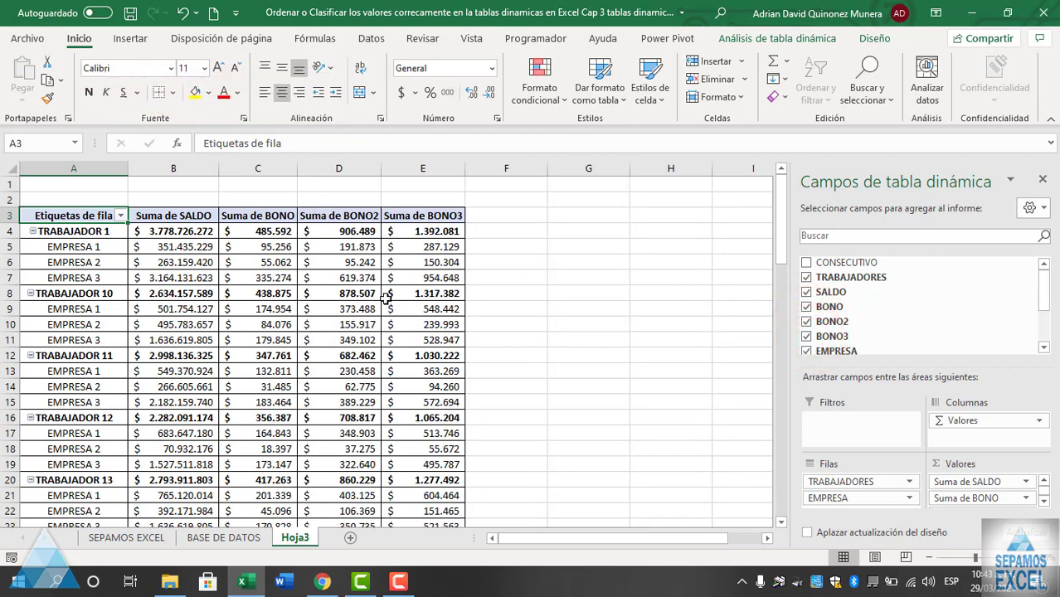
pyautogui.click(104, 236)
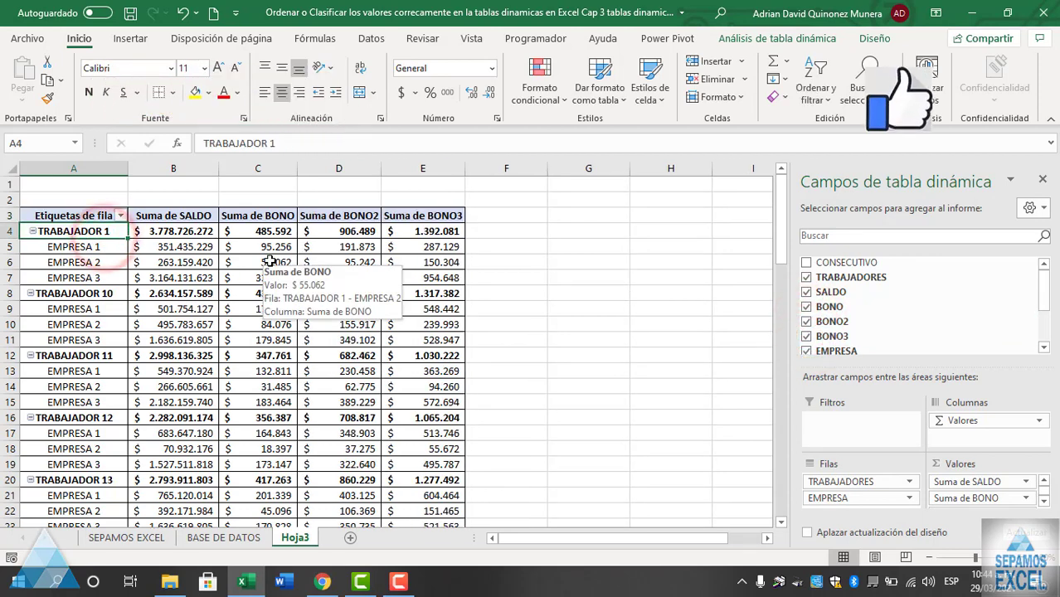
pyautogui.press('Right')
pyautogui.press('Left')
pyautogui.press('Down')
pyautogui.press('Down')
pyautogui.press('Down')
pyautogui.press('Up')
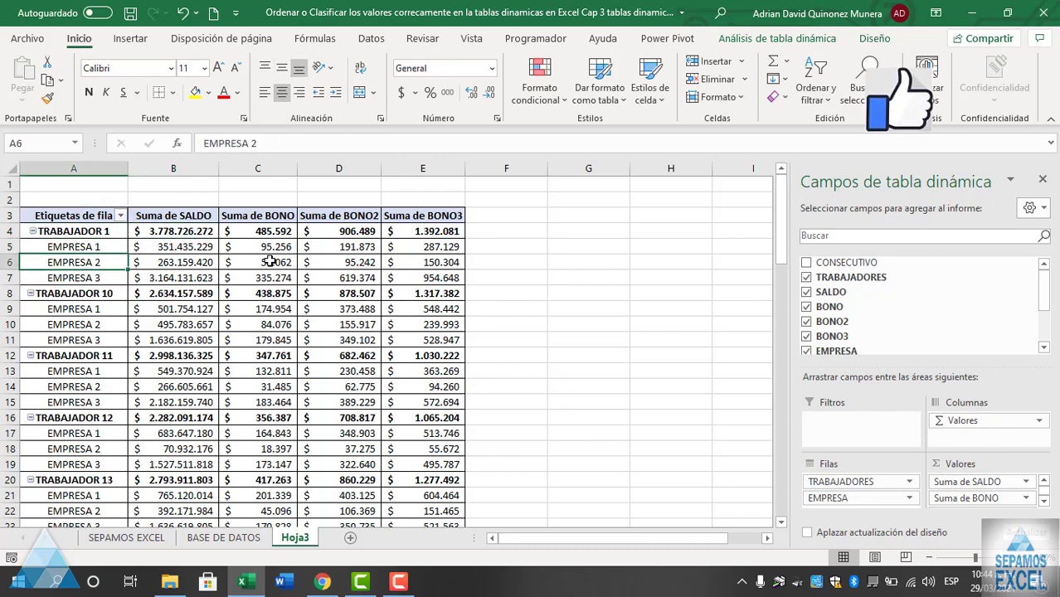
pyautogui.press('Up')
pyautogui.press('Up')
pyautogui.press('Right')
pyautogui.press('Right')
pyautogui.press('Right')
pyautogui.press('Left')
pyautogui.press('Left')
pyautogui.press('Left')
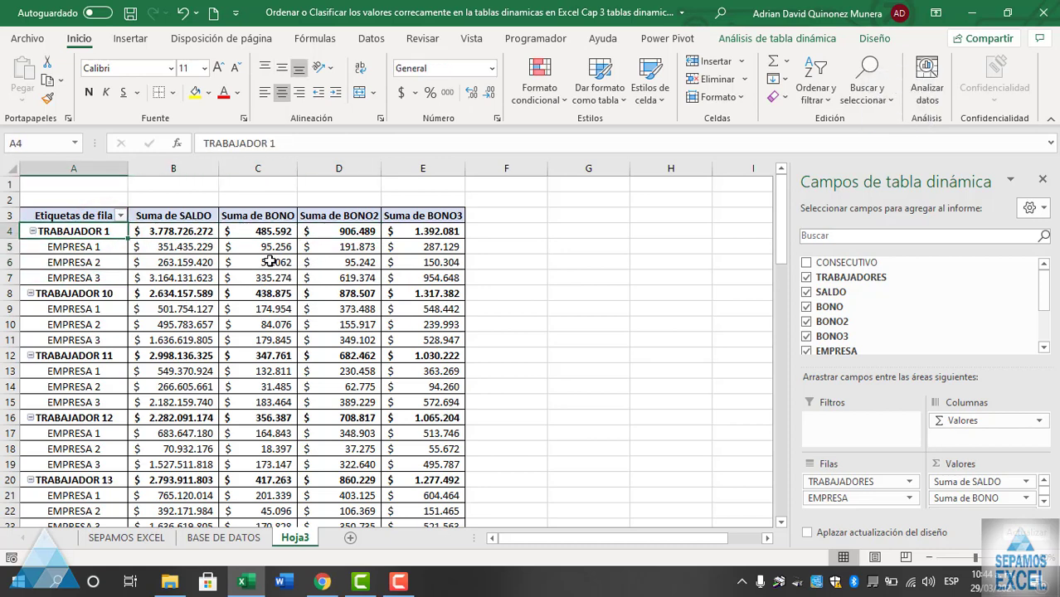
pyautogui.press('Down')
pyautogui.press('Right')
pyautogui.press('Right')
pyautogui.press('Right')
pyautogui.press('Right')
pyautogui.press('Left')
pyautogui.press('Left')
pyautogui.press('Left')
pyautogui.press('Left')
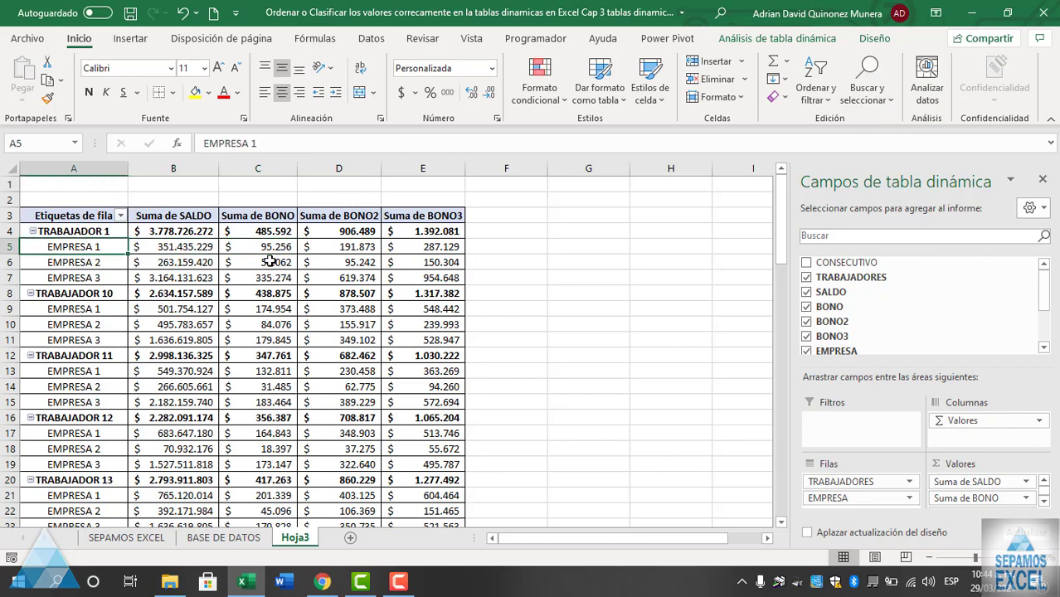
pyautogui.press('Down')
pyautogui.press('Right')
pyautogui.press('Right')
pyautogui.press('Right')
pyautogui.press('Right')
pyautogui.press('Down')
pyautogui.press('Left')
pyautogui.press('Left')
pyautogui.press('Left')
pyautogui.press('Left')
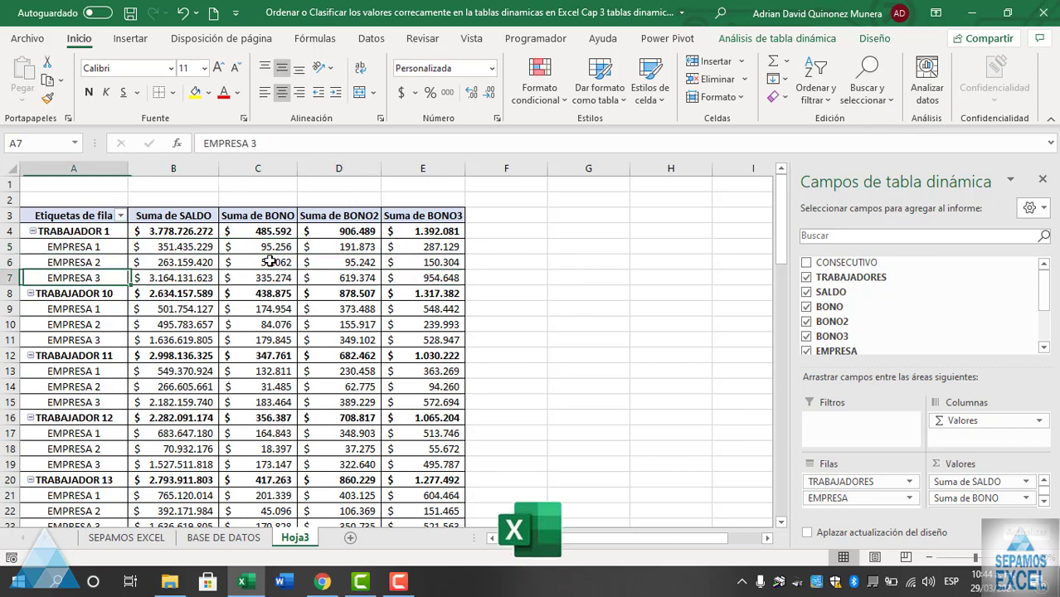
pyautogui.press('Right')
pyautogui.press('Right')
pyautogui.press('Right')
pyautogui.press('Right')
pyautogui.press('Right')
pyautogui.press('Left')
pyautogui.press('Left')
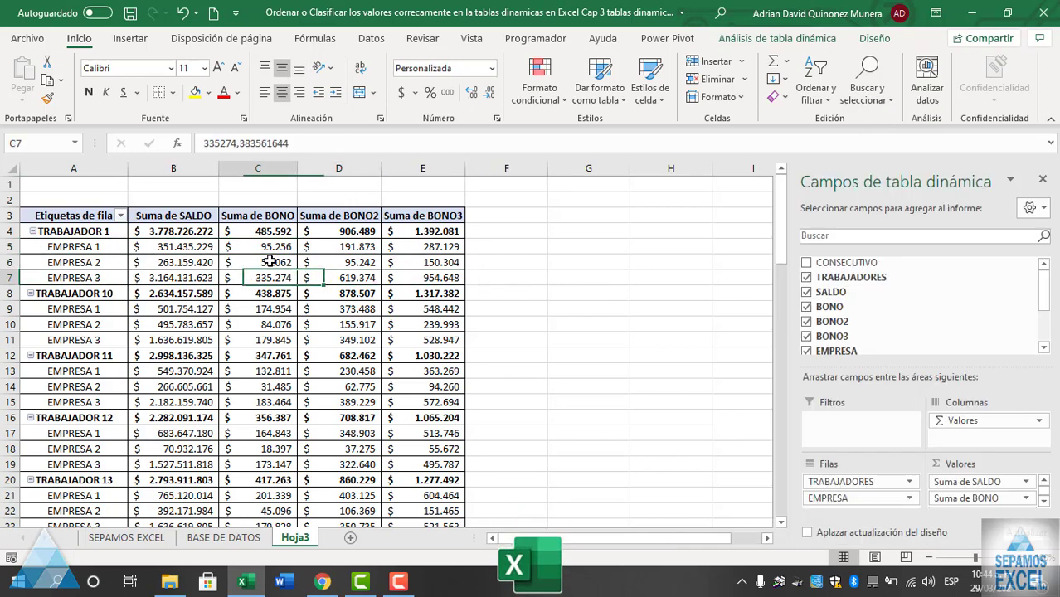
pyautogui.press('Left')
pyautogui.press('Left')
pyautogui.press('Left')
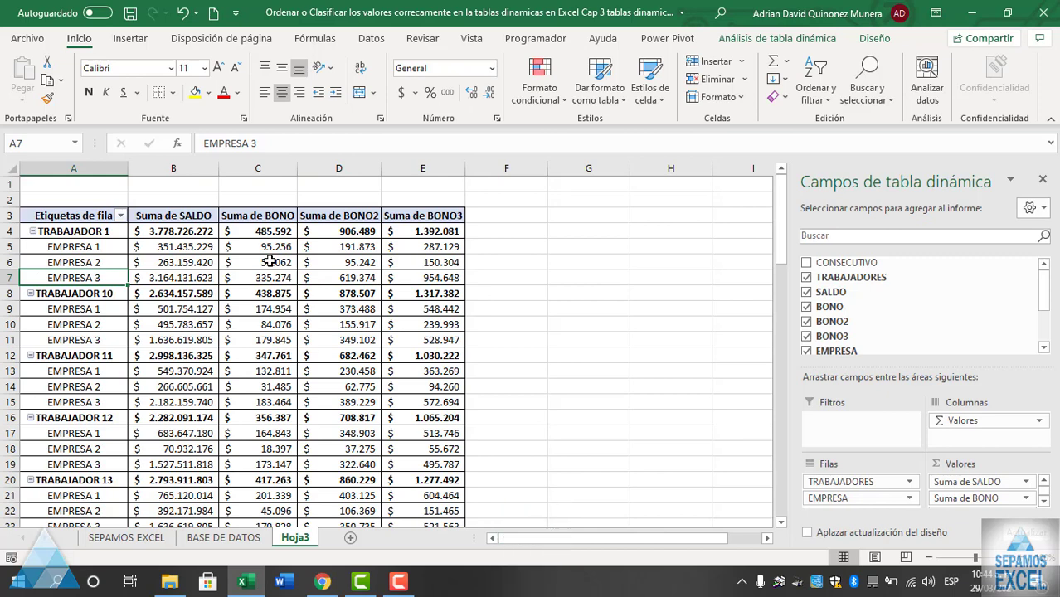
pyautogui.press('Down')
pyautogui.press('Down')
pyautogui.press('Down')
pyautogui.press('Down')
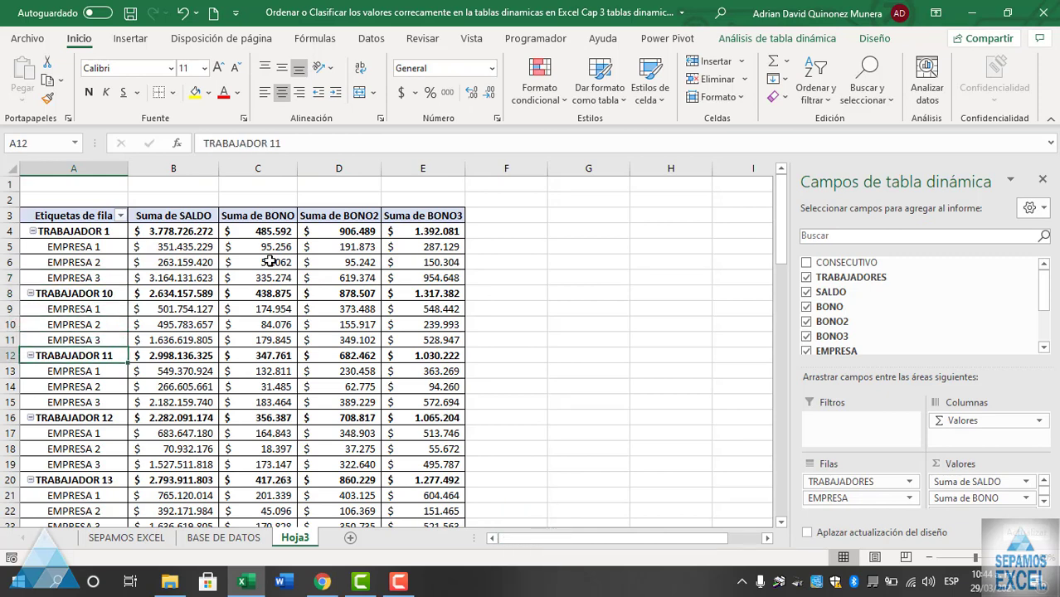
pyautogui.press('Up')
pyautogui.press('Up')
pyautogui.press('Up')
pyautogui.press('Up')
pyautogui.press('Up')
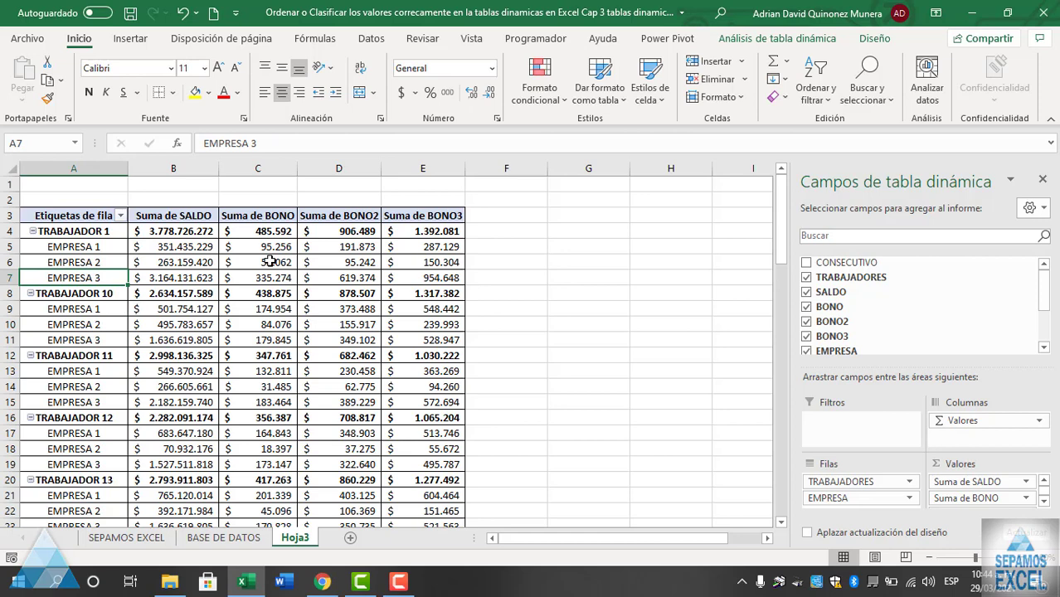
pyautogui.press('Up')
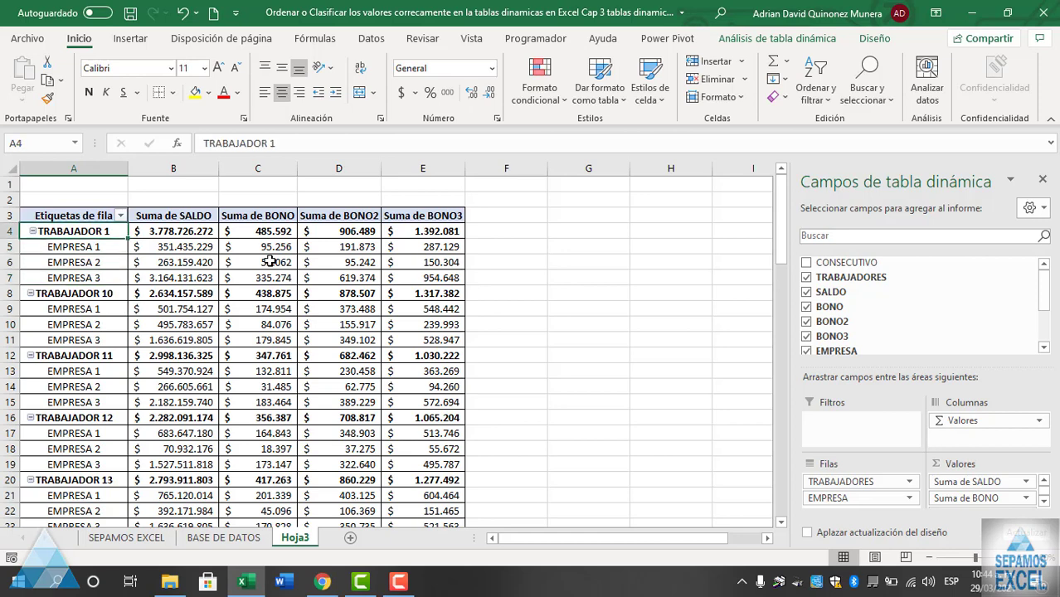
# Step: Remove the SALDO, BONO, BONO2 and BONO3 sums and the worker rows from the pivot
pyautogui.click(807, 336)
pyautogui.click(806, 321)
pyautogui.click(807, 306)
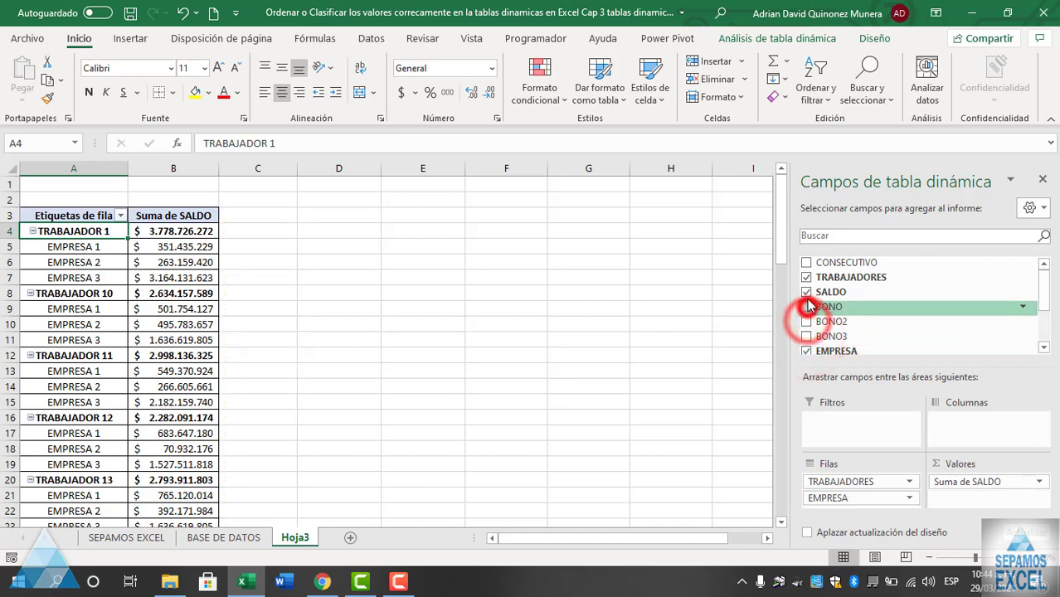
pyautogui.click(806, 292)
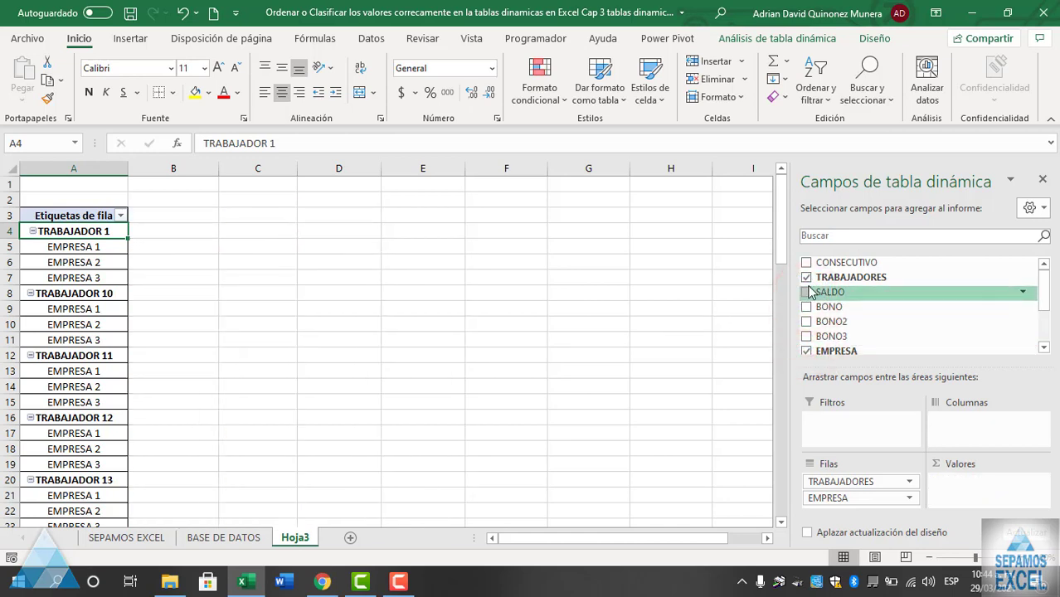
pyautogui.click(806, 277)
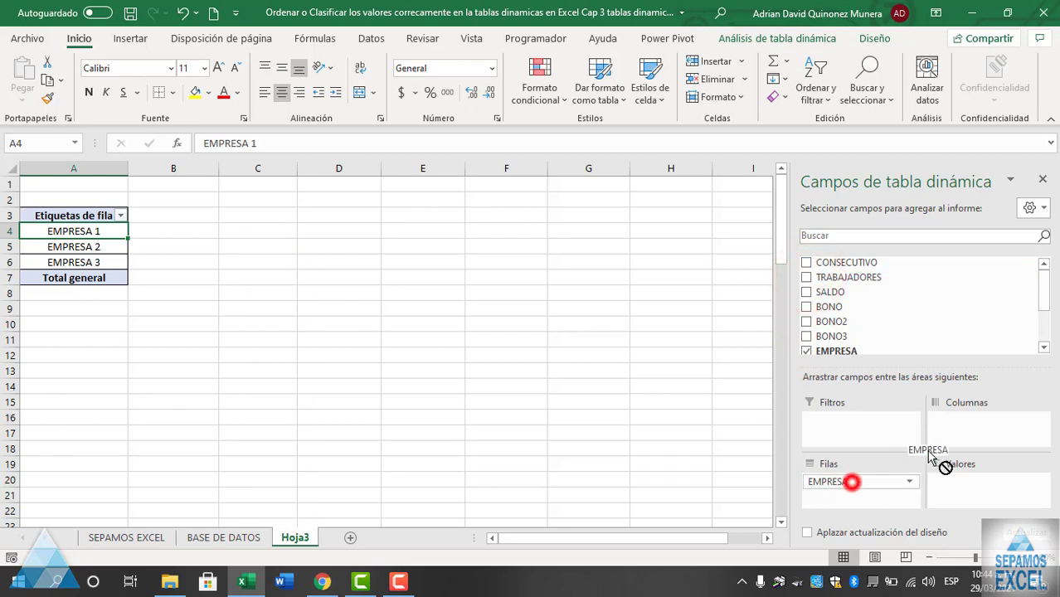
# Step: Put EMPRESA in Columns with Suma de SALDO and Cuenta de EMPRESA as values
pyautogui.moveTo(929, 452); pyautogui.dragTo(979, 440)
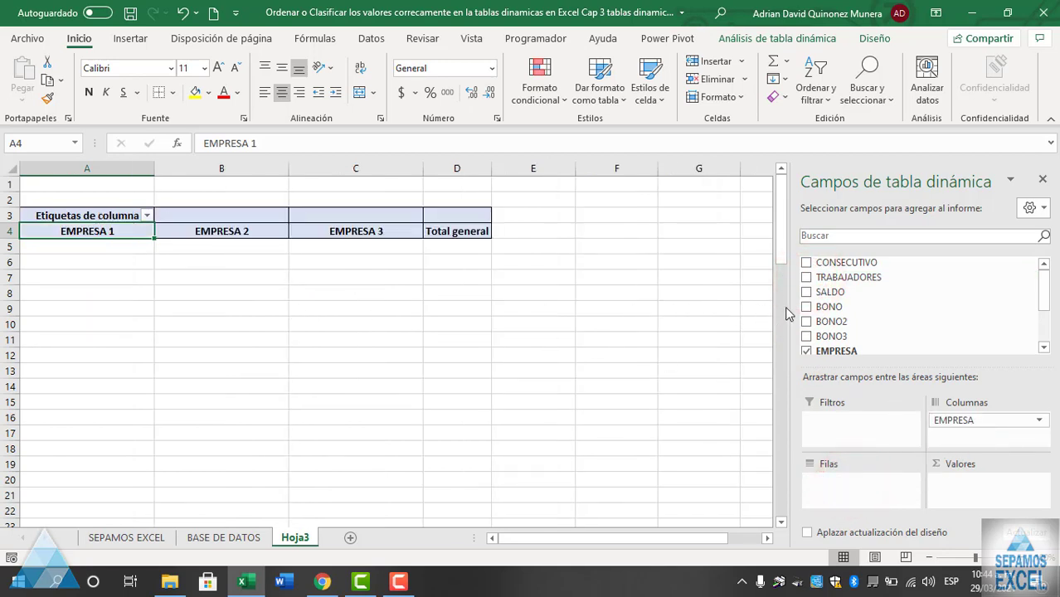
pyautogui.click(806, 292)
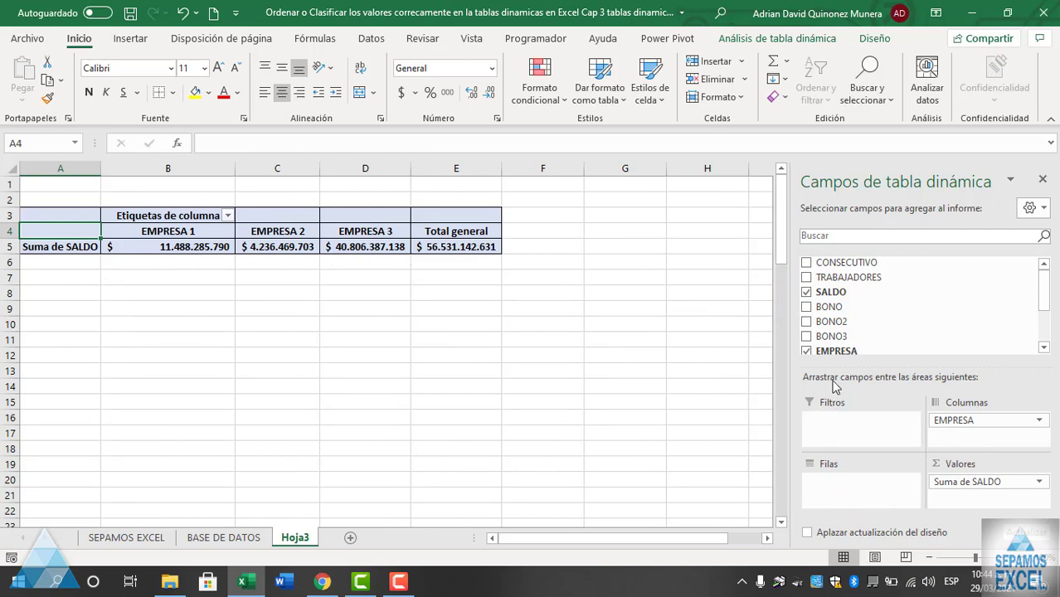
pyautogui.moveTo(834, 352); pyautogui.dragTo(865, 491)
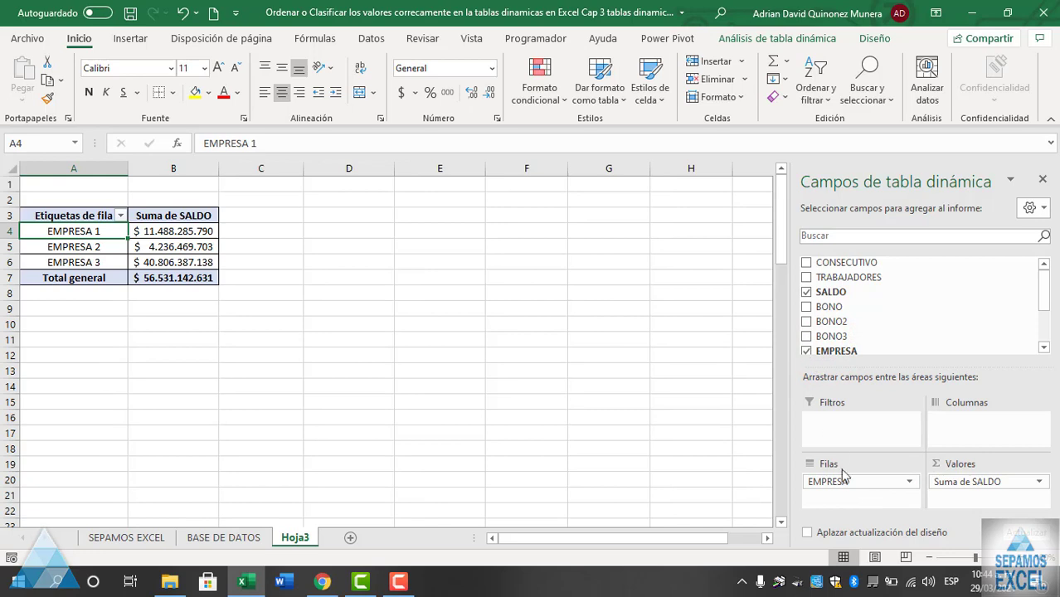
pyautogui.moveTo(843, 480); pyautogui.dragTo(966, 428)
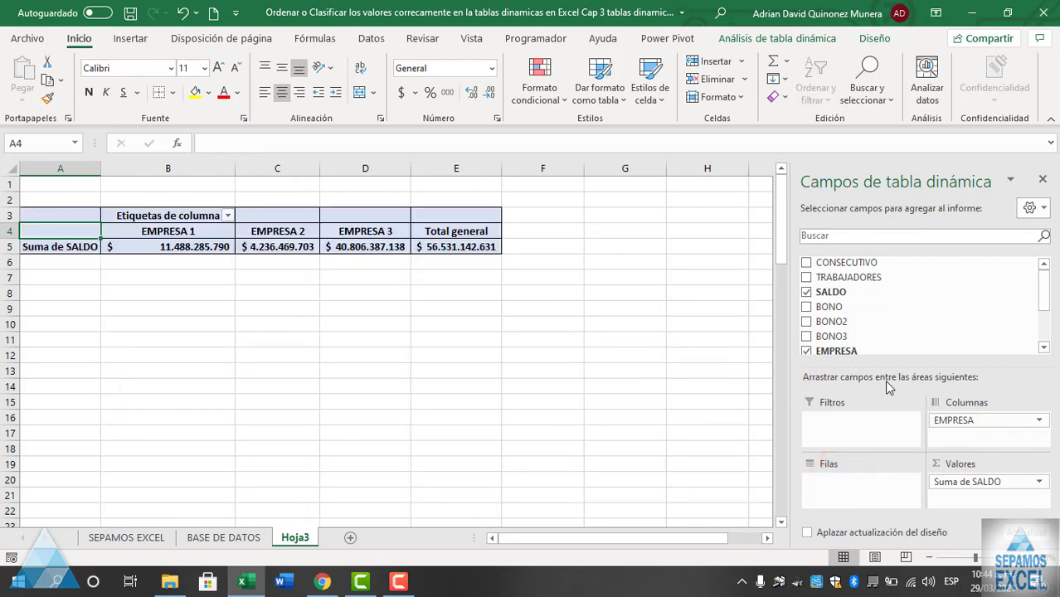
pyautogui.moveTo(834, 351); pyautogui.dragTo(993, 504)
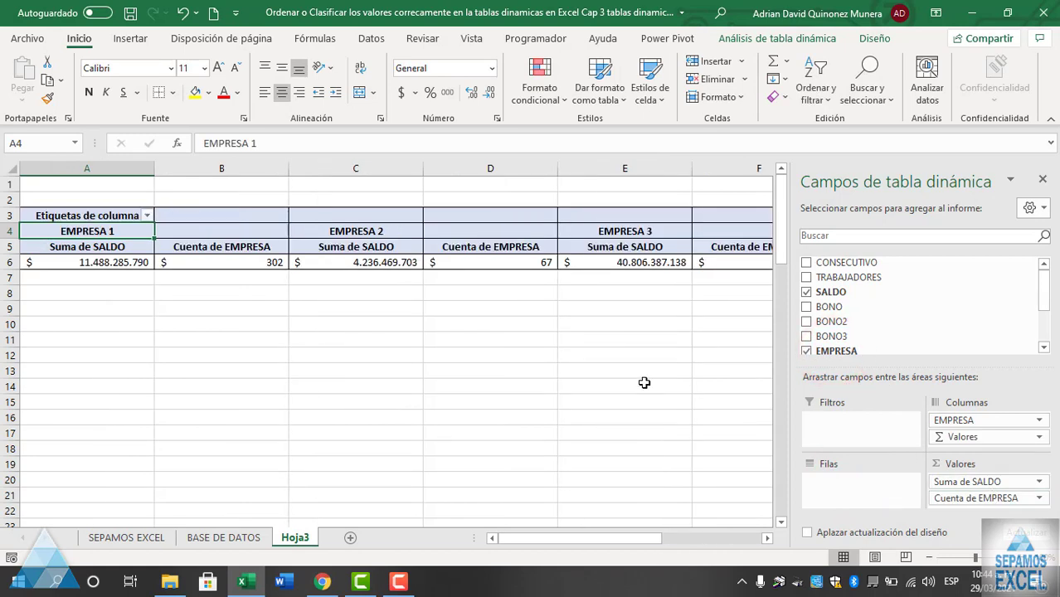
pyautogui.click(576, 352)
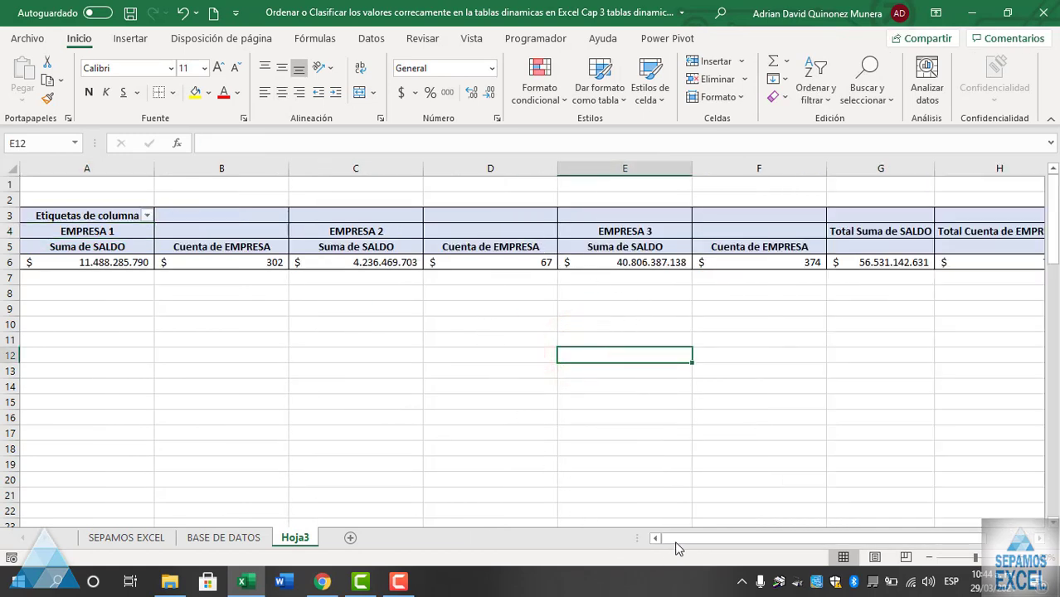
pyautogui.moveTo(676, 545); pyautogui.dragTo(614, 533)
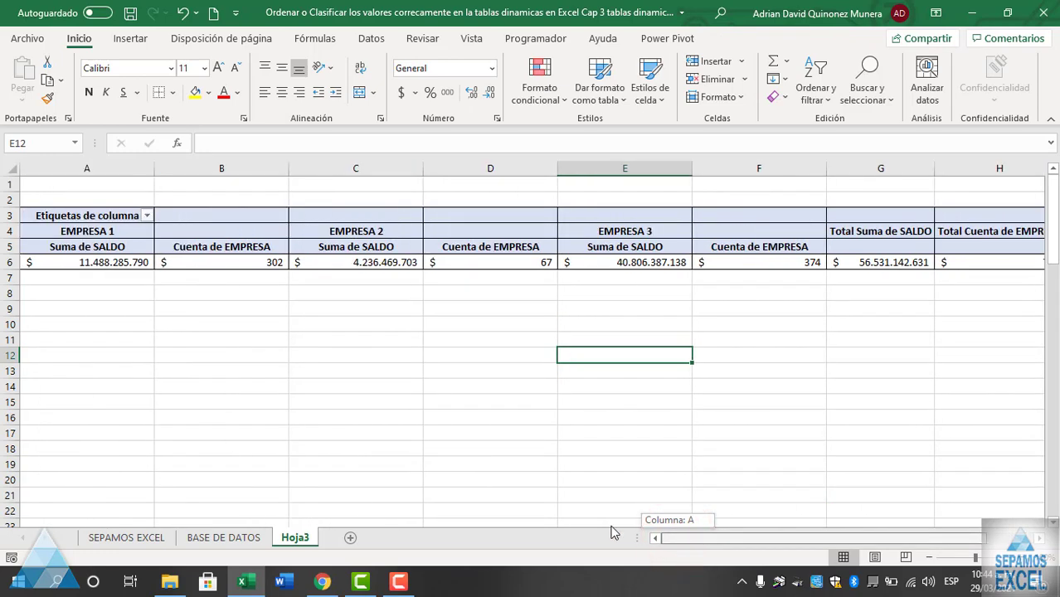
# Step: Remove Cuenta de EMPRESA from Valores and add TRABAJADORES as the pivot rows
pyautogui.click(233, 261)
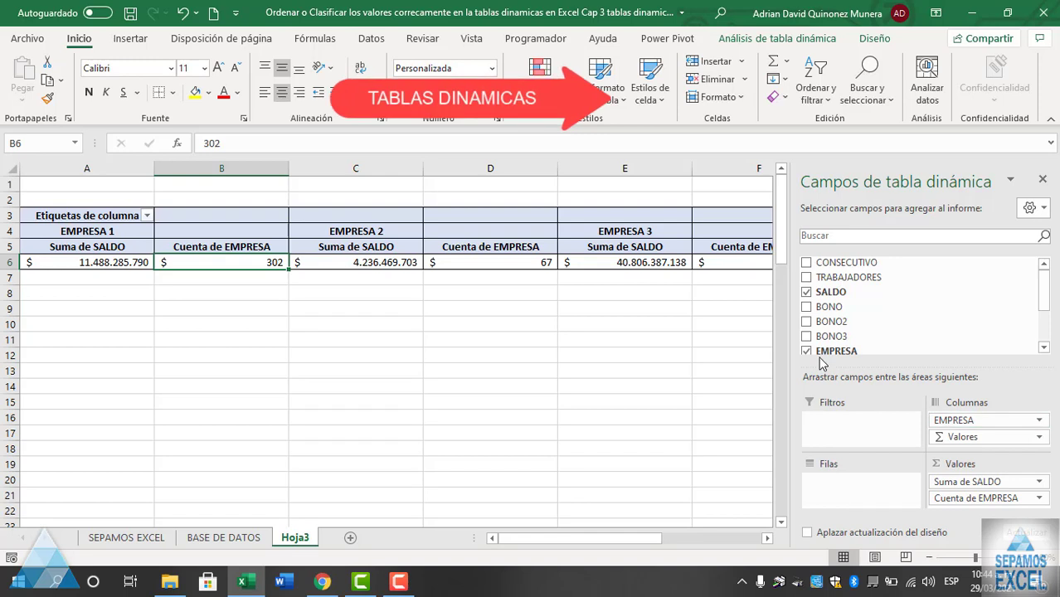
pyautogui.click(1038, 500)
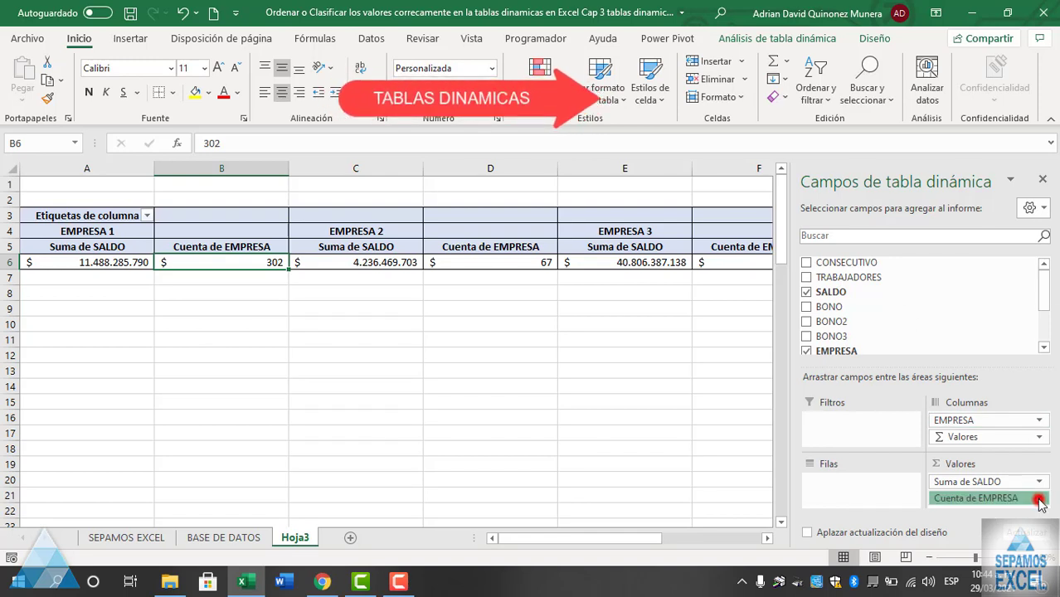
pyautogui.click(966, 463)
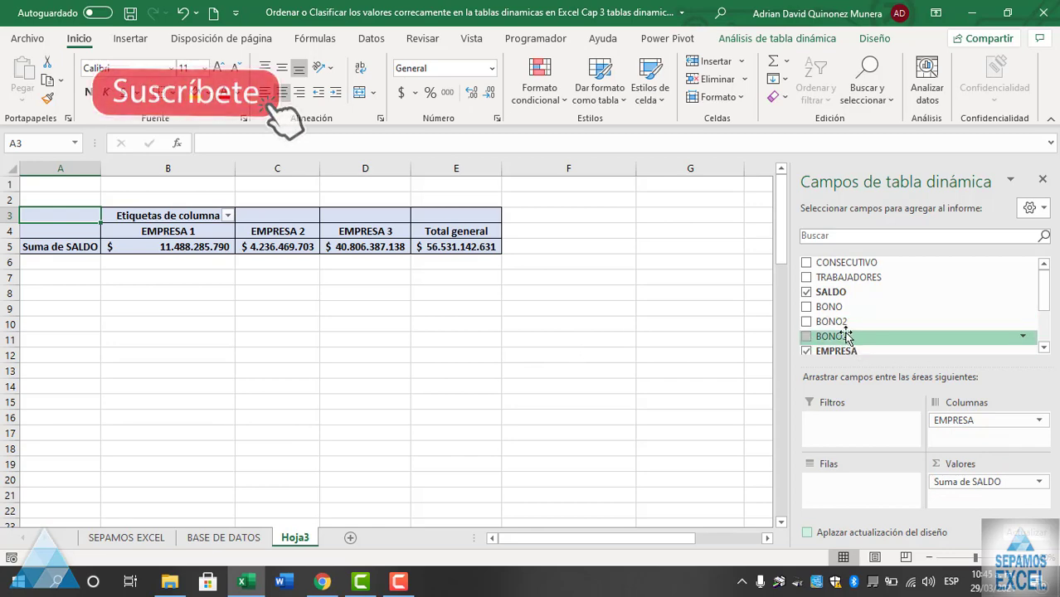
pyautogui.click(806, 278)
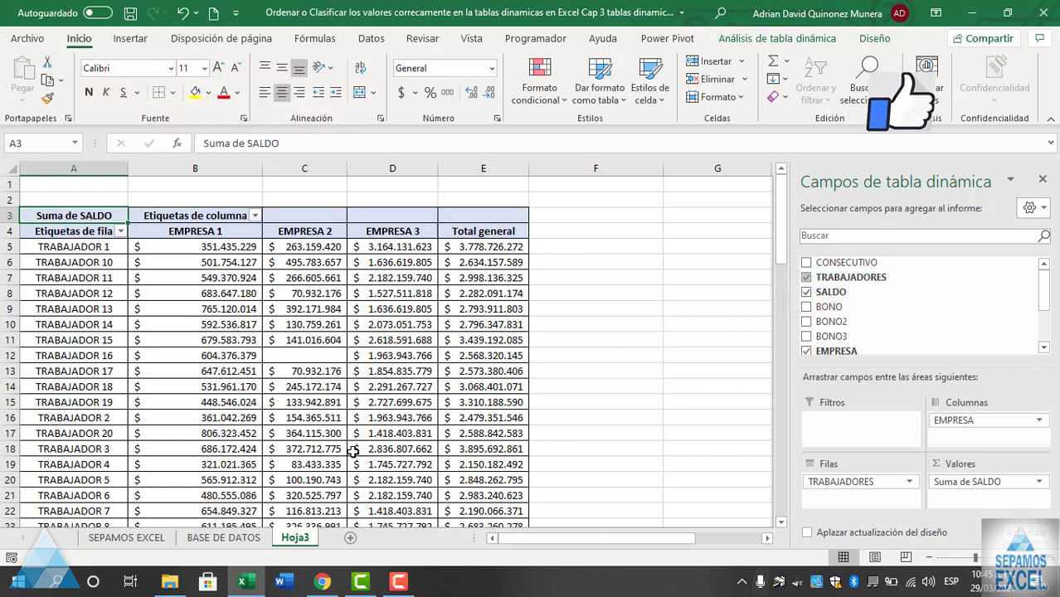
# Step: Re-add TRABAJADORES and review each worker's SALDO by EMPRESA, TRABAJADOR 1 totalling $ 3.778.726.272
pyautogui.click(806, 277)
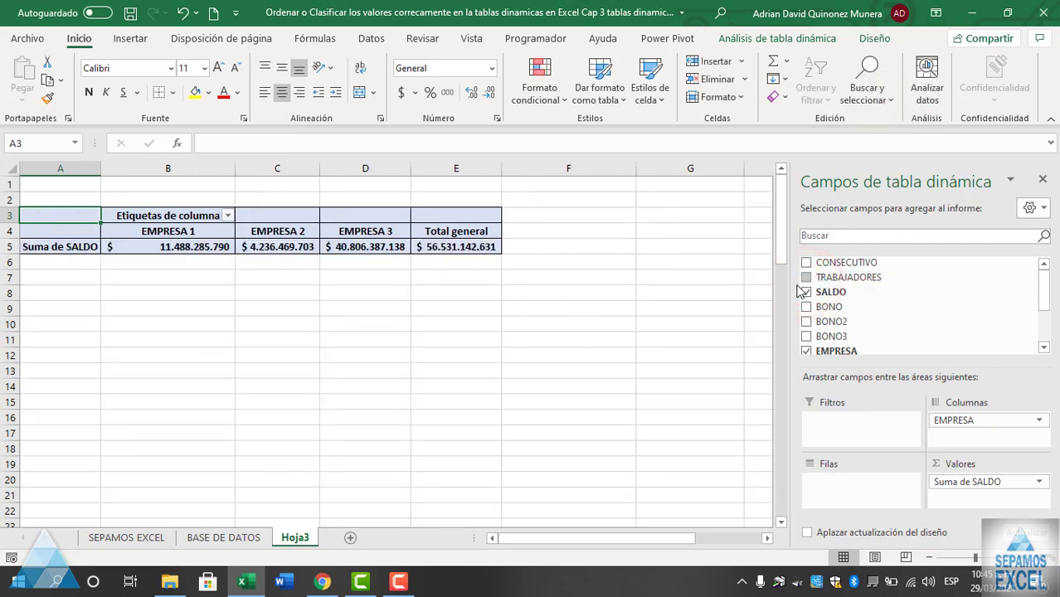
pyautogui.click(806, 277)
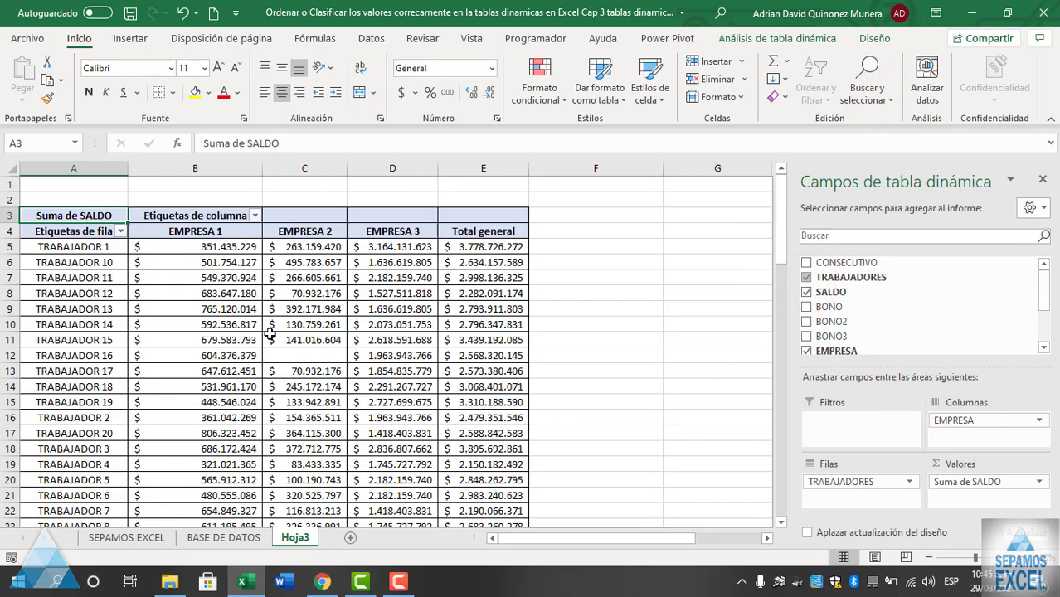
pyautogui.click(214, 232)
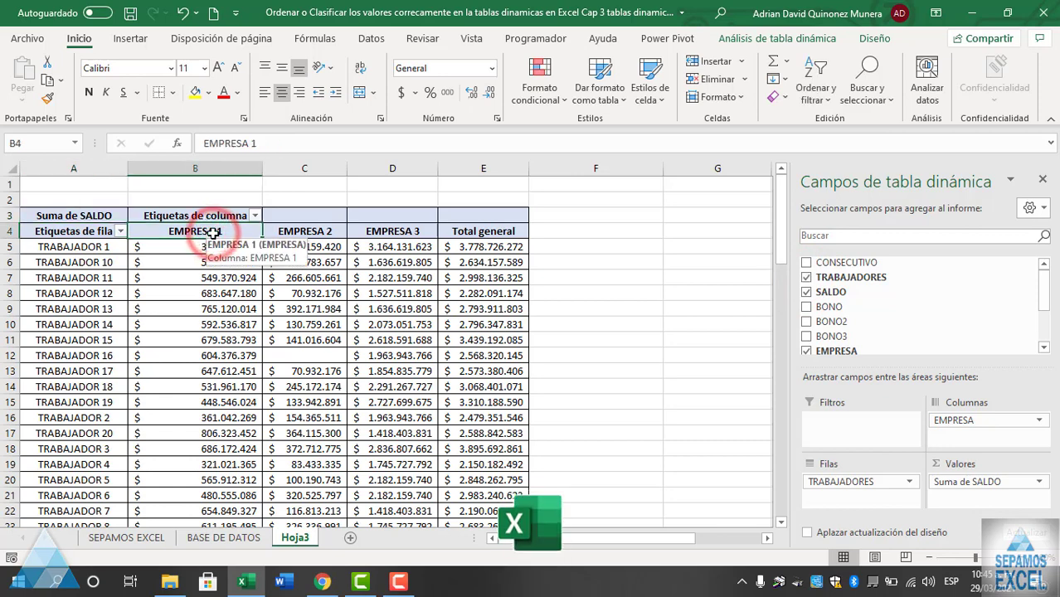
pyautogui.press('Right')
pyautogui.press('Right')
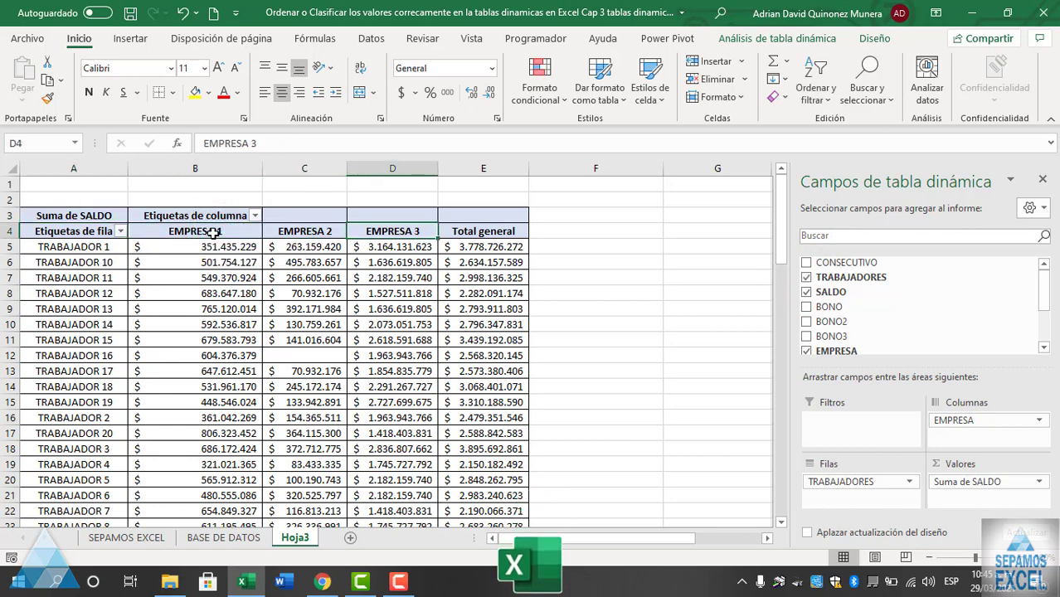
pyautogui.scroll(-3, 234, 288)
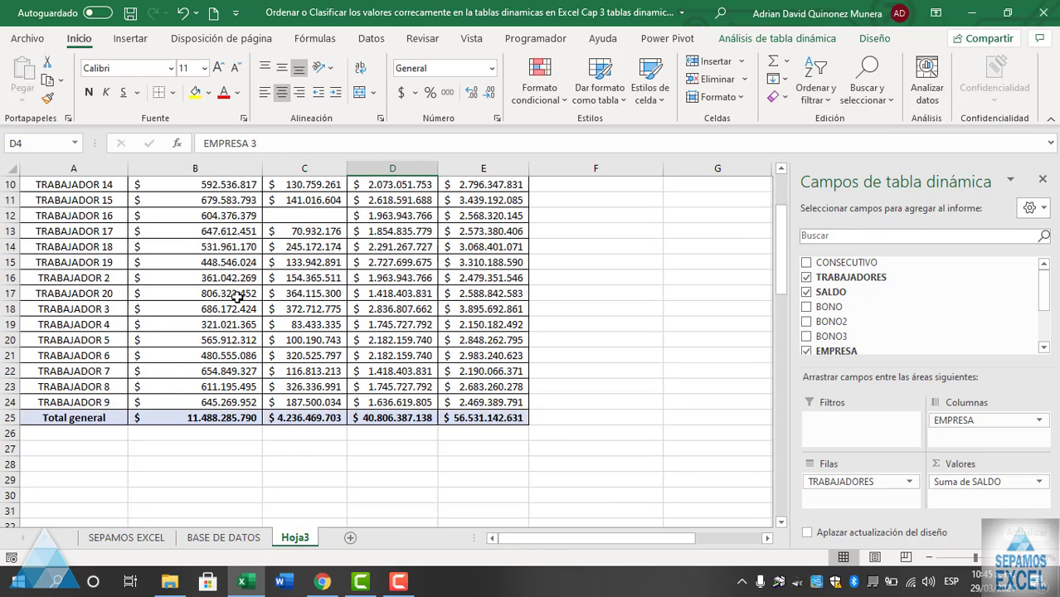
pyautogui.scroll(-2, 241, 307)
pyautogui.scroll(4, 247, 319)
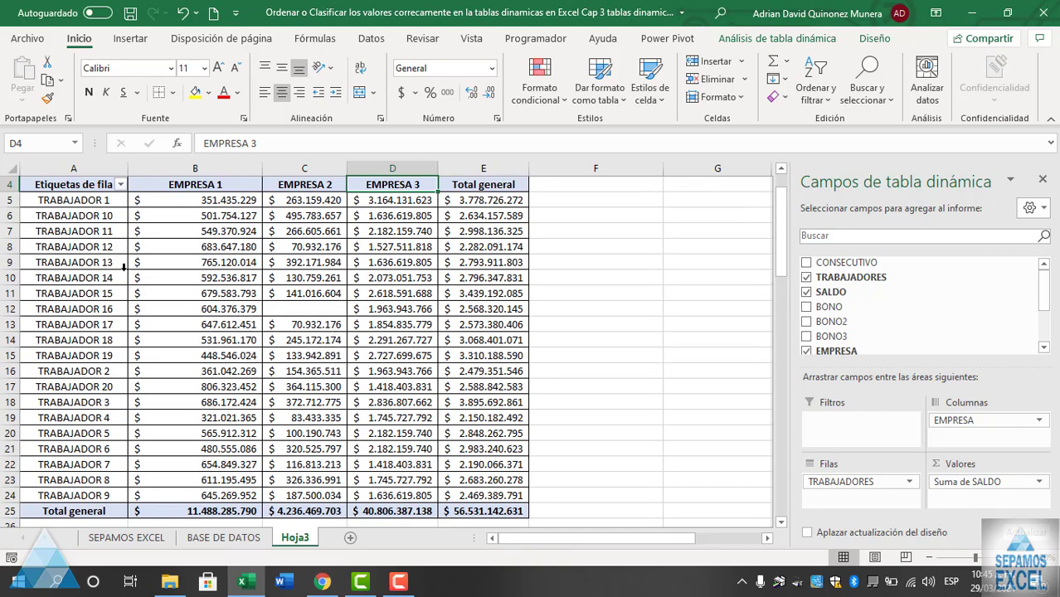
pyautogui.moveTo(68, 204)
pyautogui.mouseDown()
pyautogui.moveTo(493, 449)
pyautogui.moveTo(494, 511)
pyautogui.mouseUp()
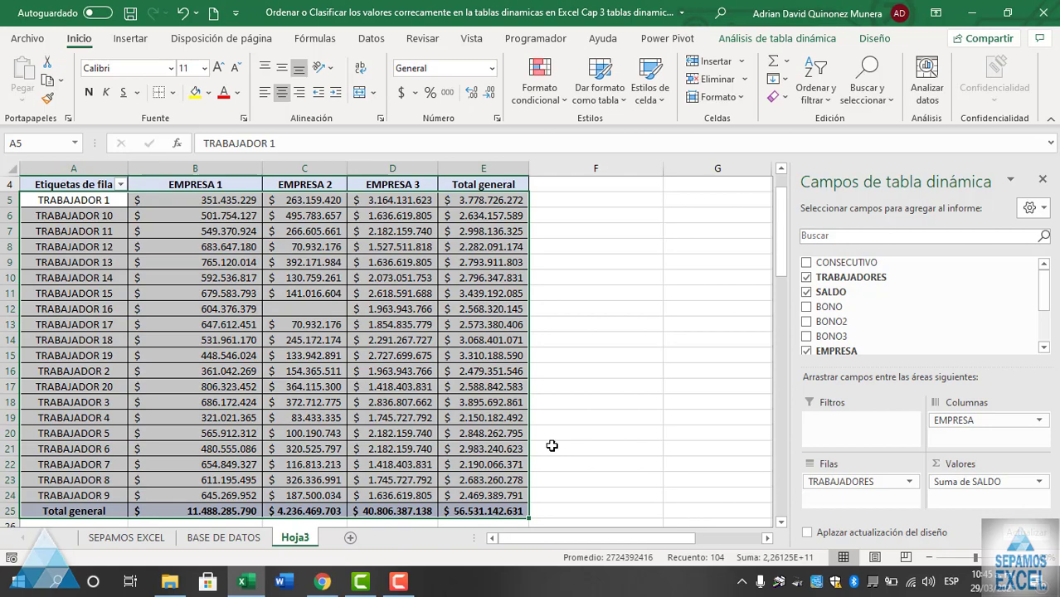
pyautogui.click(595, 395)
pyautogui.scroll(1, 448, 358)
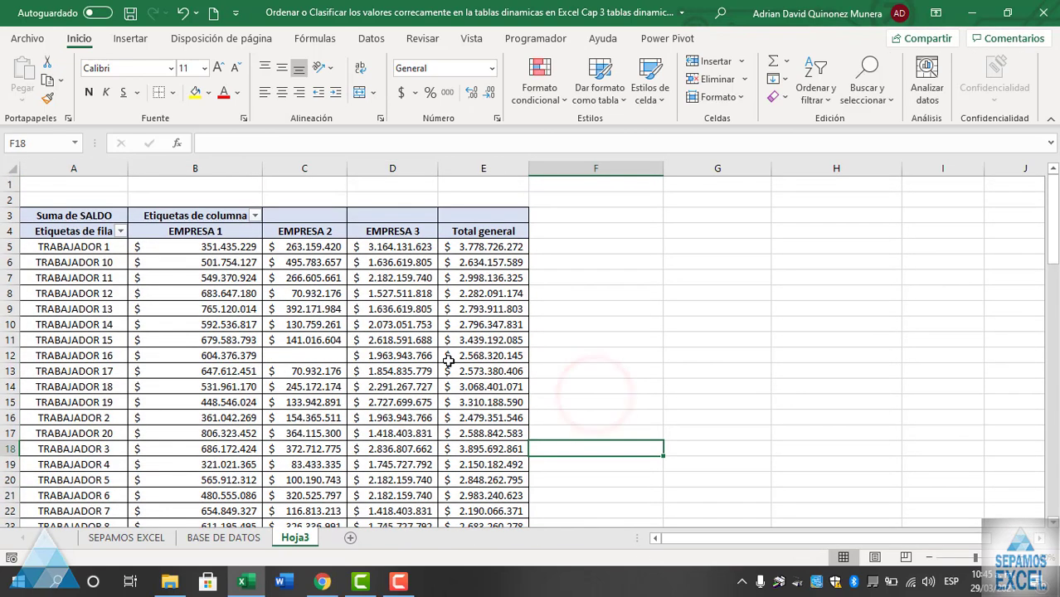
# Step: Remove one decimal from the pivot amounts and select TRABAJADOR 16's empty EMPRESA 2 cell
pyautogui.click(213, 247)
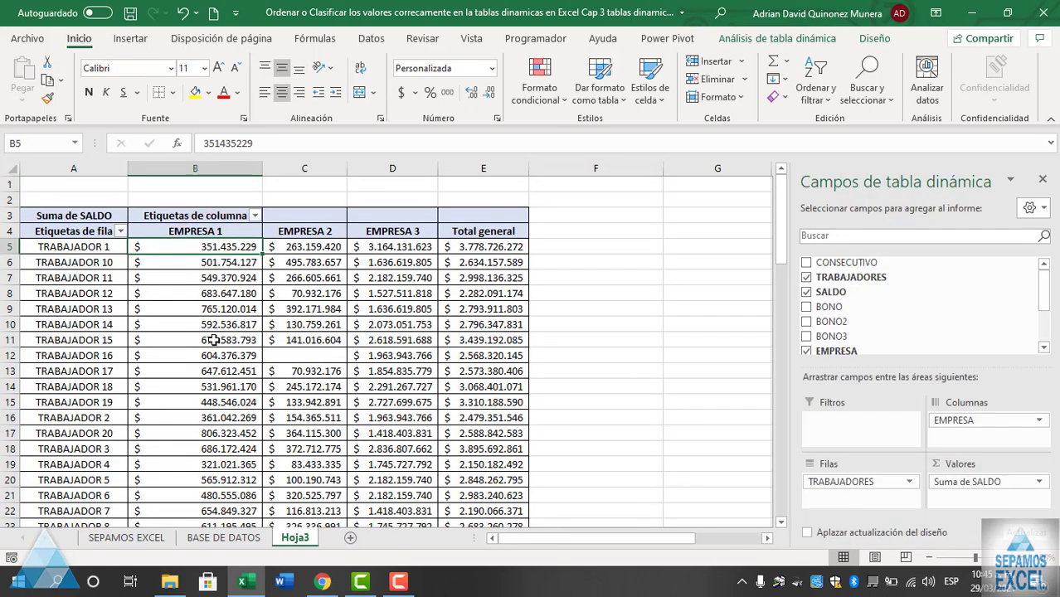
pyautogui.click(487, 97)
pyautogui.click(310, 356)
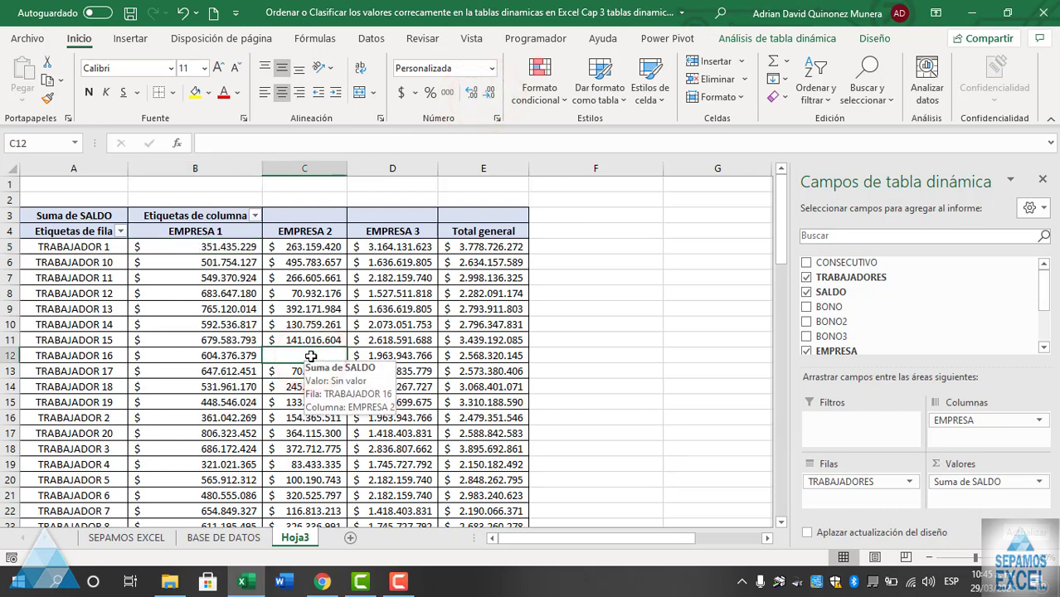
pyautogui.moveTo(308, 357)
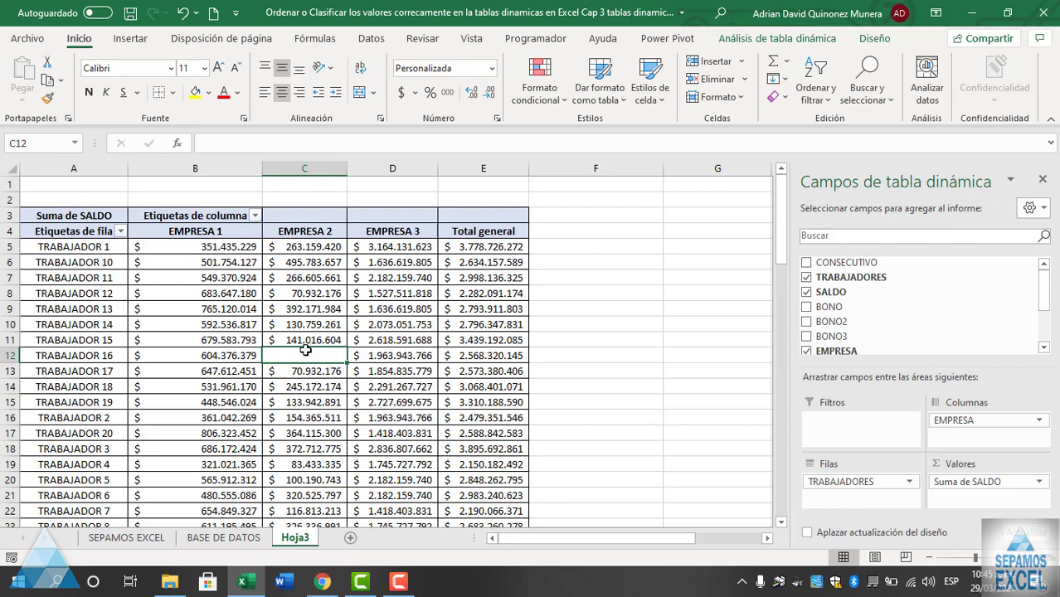
# Step: Compare TRABAJADOR 15's EMPRESA 2 amount with TRABAJADOR 16's blank EMPRESA 2 cell
pyautogui.scroll(-3, 306, 350)
pyautogui.scroll(1, 345, 346)
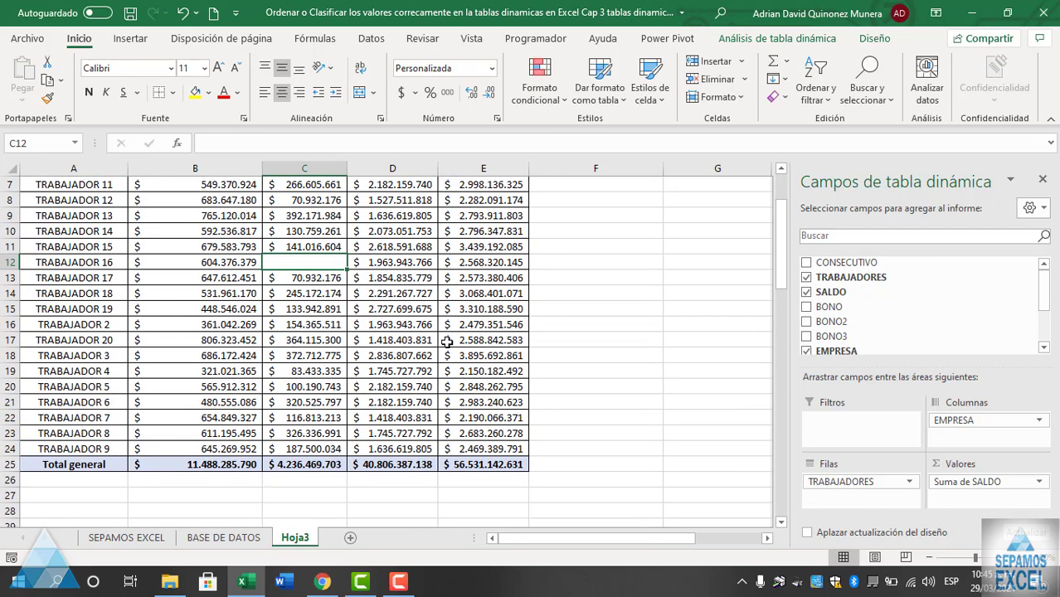
pyautogui.scroll(1, 446, 341)
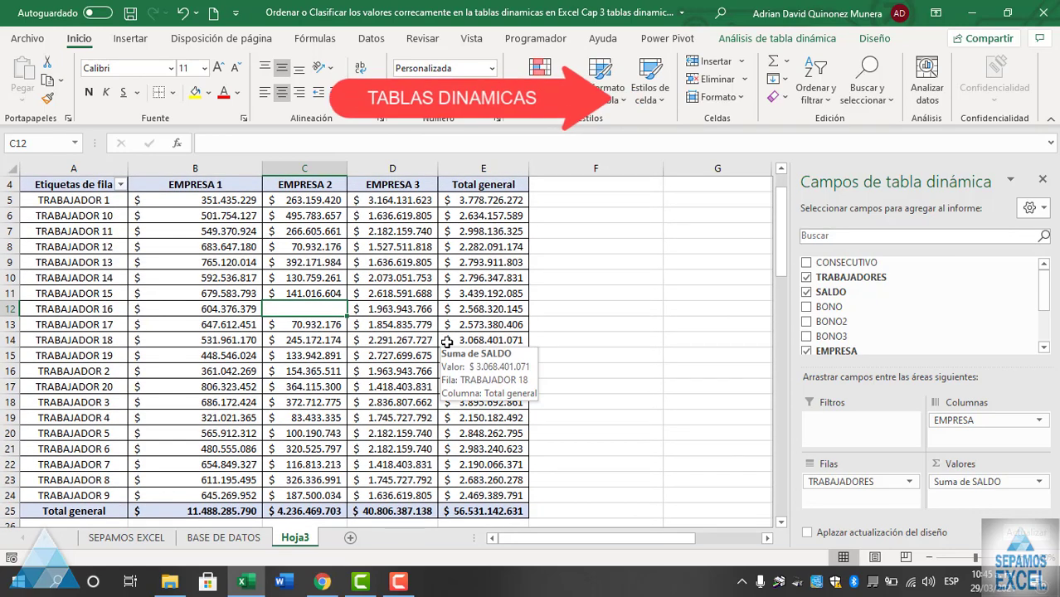
pyautogui.click(307, 292)
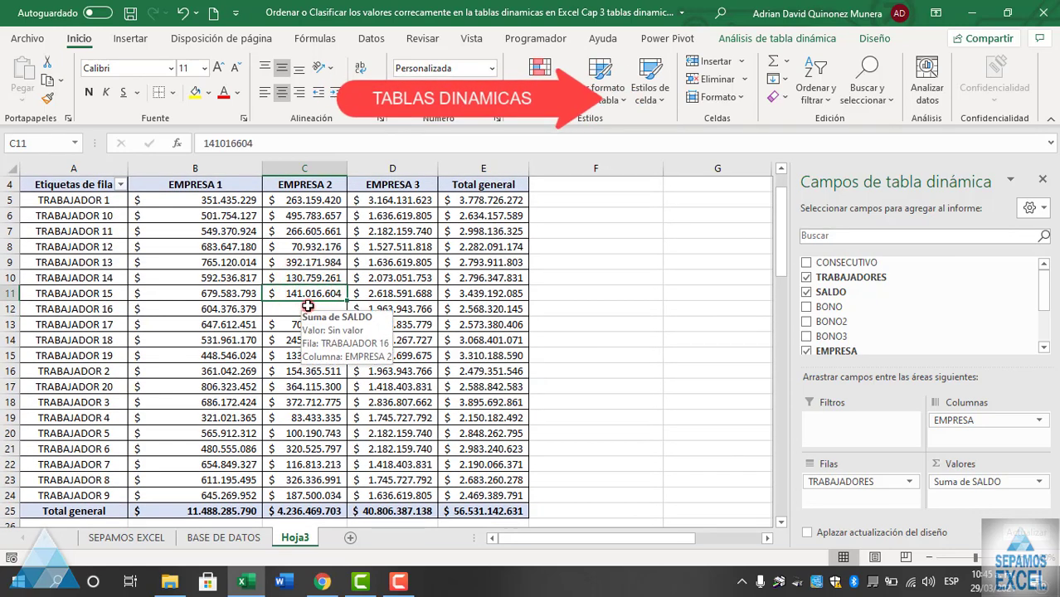
pyautogui.click(308, 307)
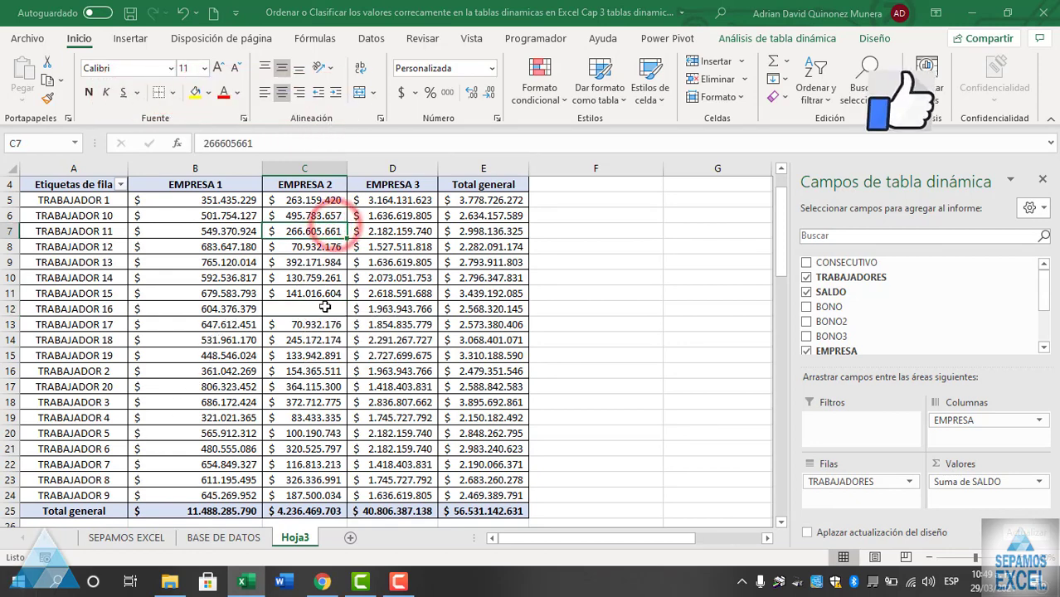
# Step: Open and close the Etiquetas de columna filter list without changing it
pyautogui.scroll(1, 325, 307)
pyautogui.click(254, 215)
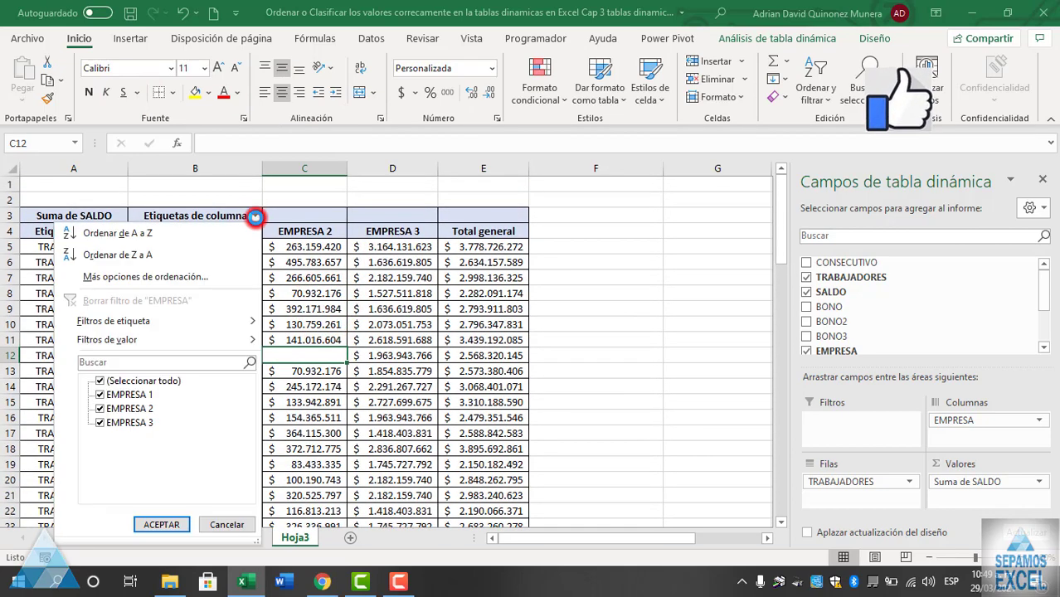
pyautogui.click(254, 215)
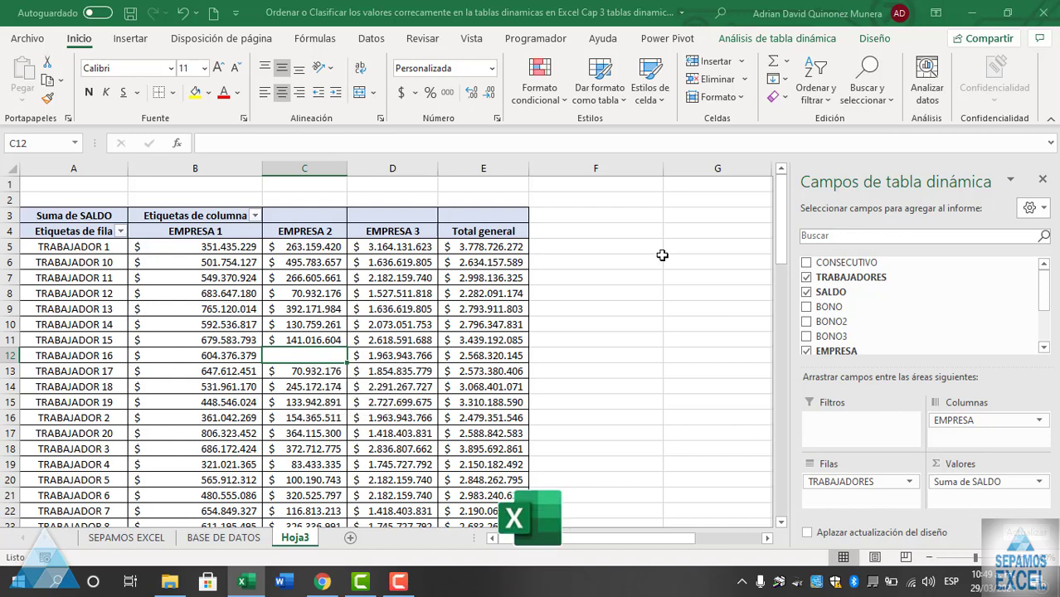
# Step: Refresh the pivot table data with Actualizar on Análisis de tabla dinámica
pyautogui.click(747, 39)
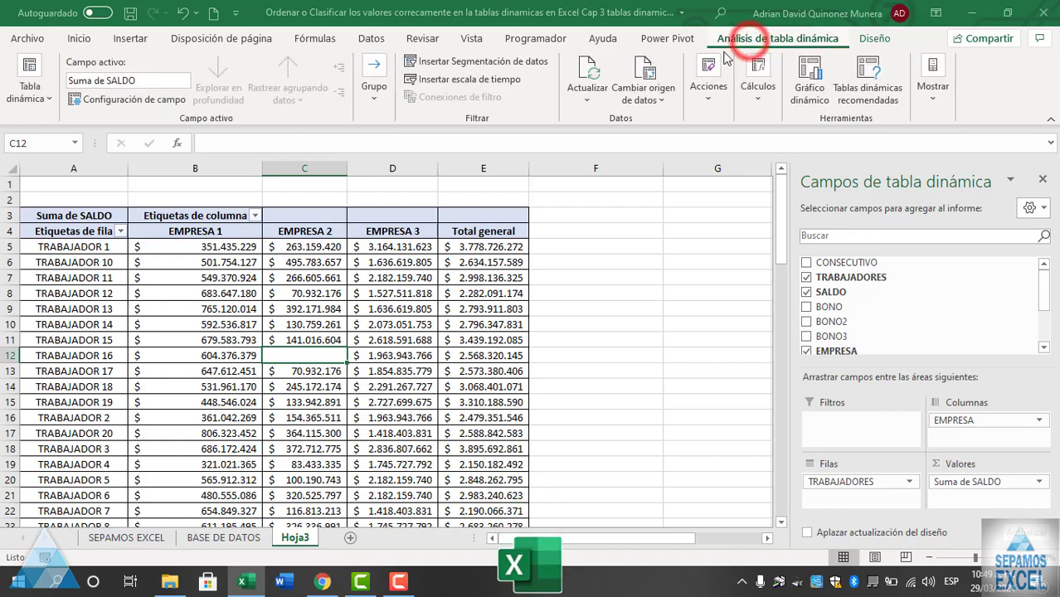
pyautogui.click(586, 86)
pyautogui.click(599, 137)
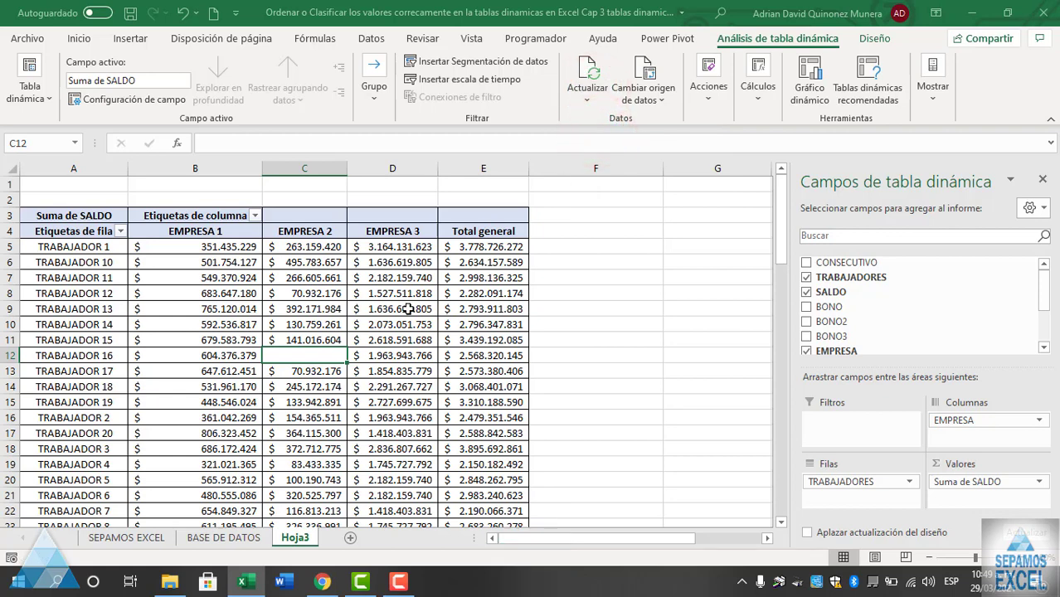
pyautogui.moveTo(408, 309)
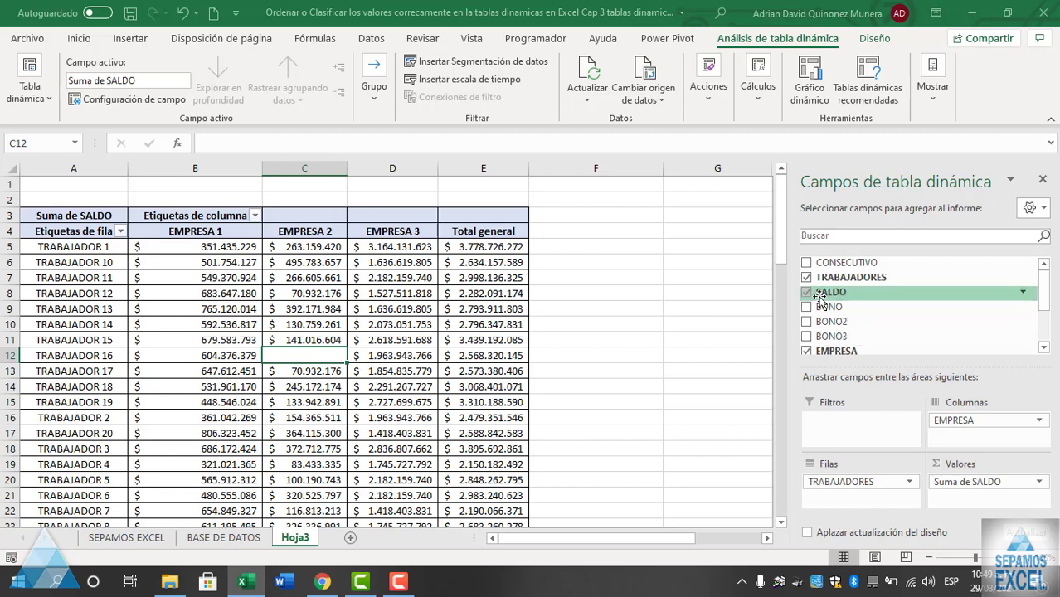
# Step: Uncheck and recheck SALDO in the pivot field list
pyautogui.moveTo(1042, 286)
pyautogui.mouseDown()
pyautogui.moveTo(1043, 314)
pyautogui.moveTo(1042, 297)
pyautogui.mouseUp()
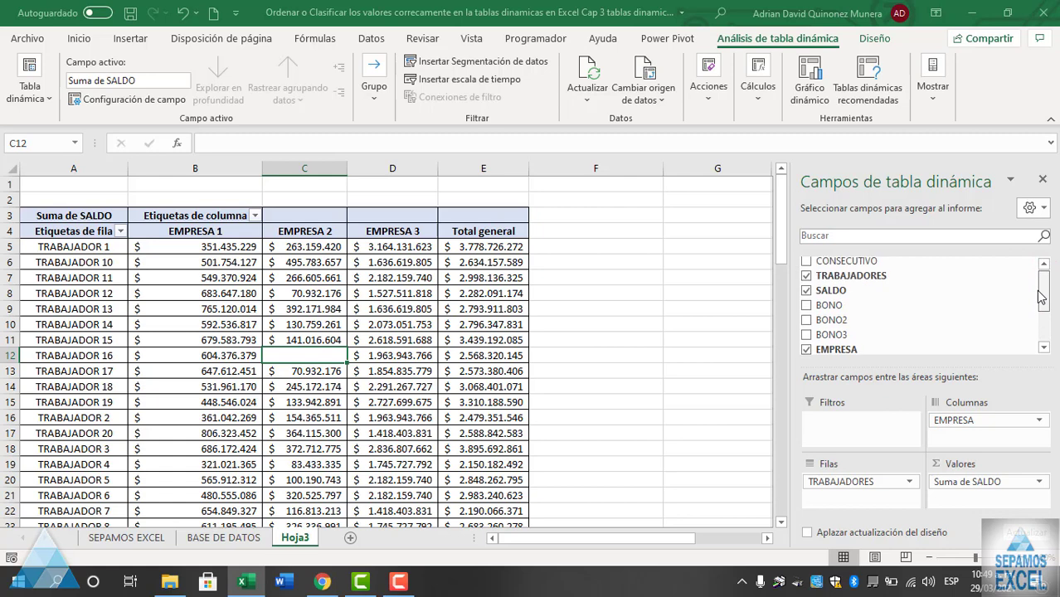
pyautogui.click(808, 292)
pyautogui.click(806, 291)
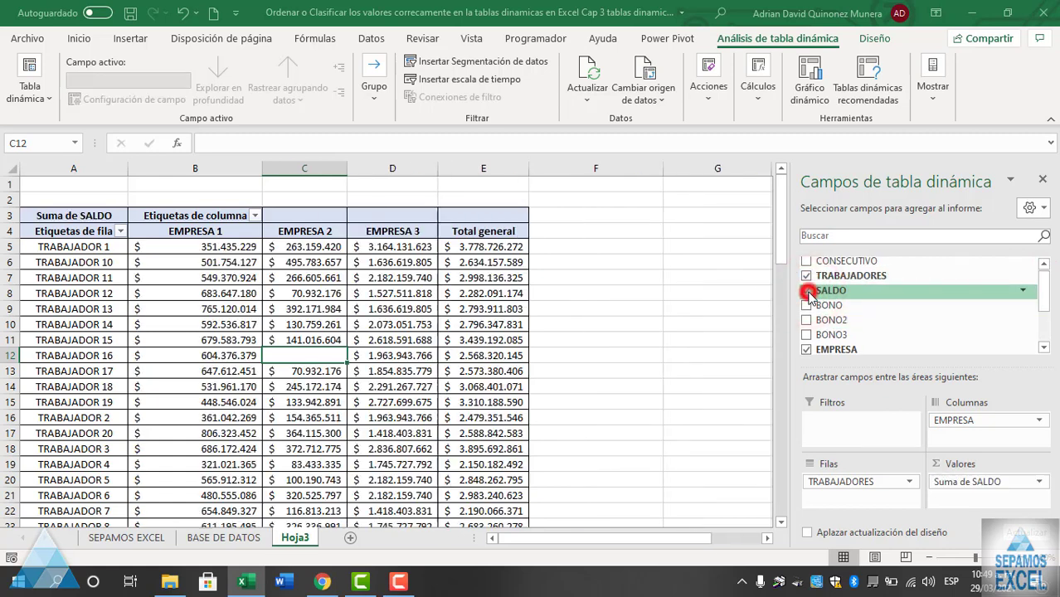
# Step: Check TRABAJADOR 16's blank EMPRESA 2 cell, then switch to the BASE DE DATOS sheet
pyautogui.moveTo(286, 392)
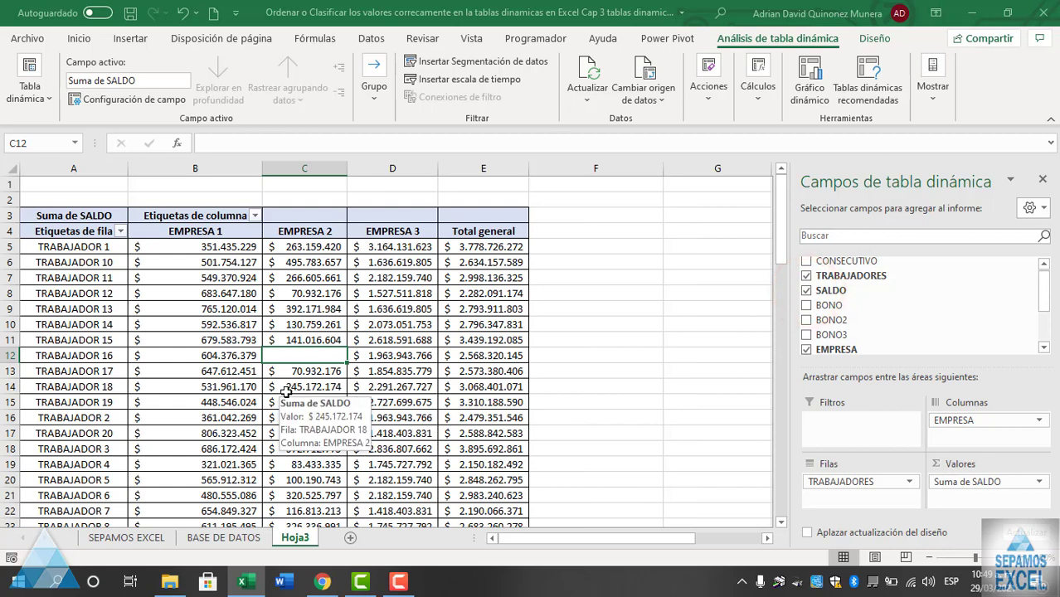
pyautogui.press('Left')
pyautogui.press('Left')
pyautogui.press('Right')
pyautogui.press('Right')
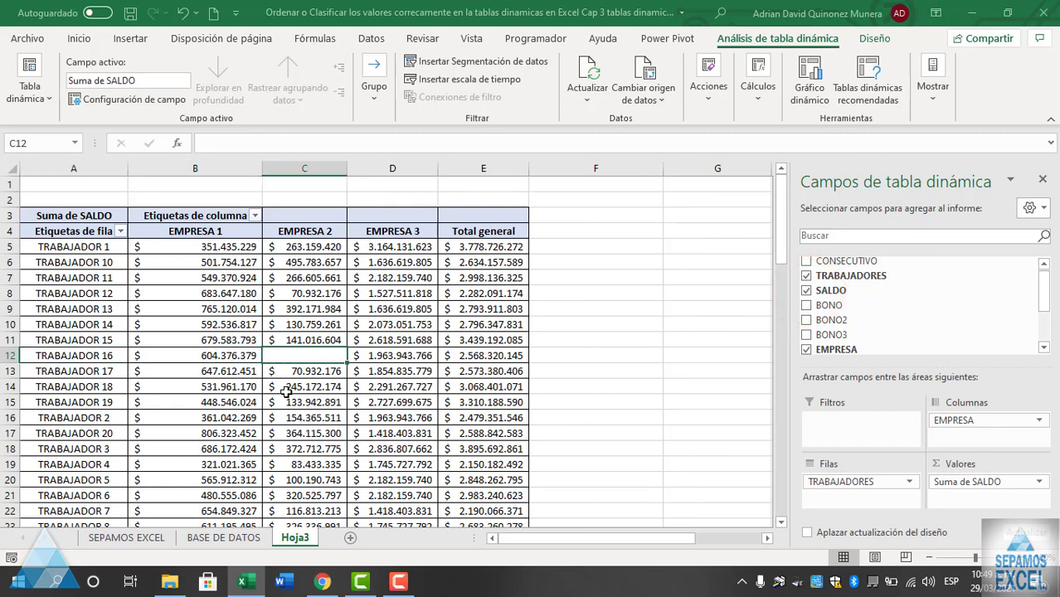
pyautogui.click(97, 355)
pyautogui.click(304, 355)
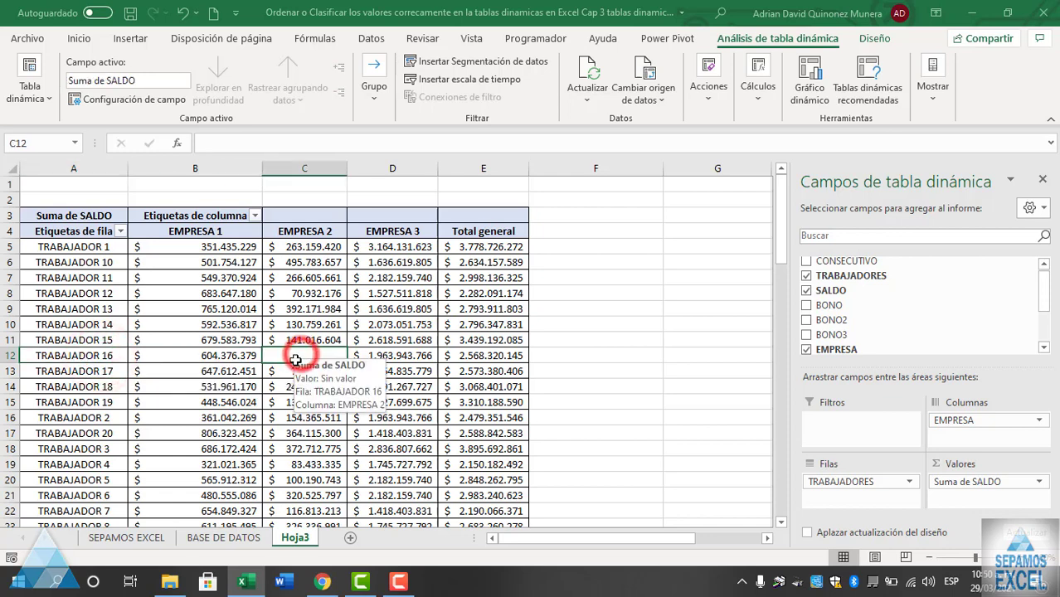
pyautogui.click(234, 544)
# Step: Filter the BASE DE DATOS TRABAJADORES column to show only TRABAJADOR 16
pyautogui.click(220, 186)
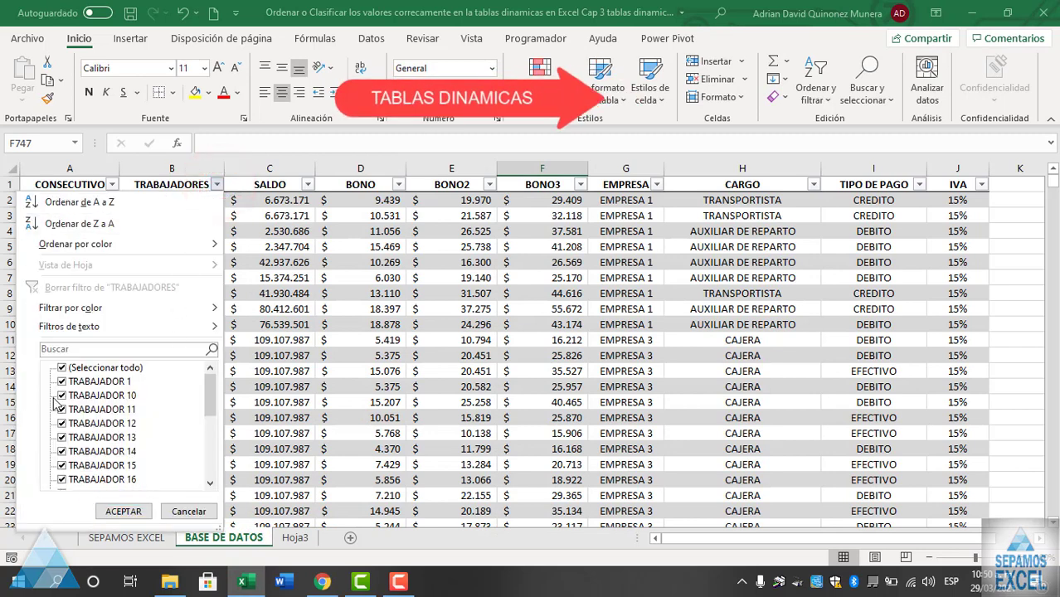
pyautogui.click(62, 368)
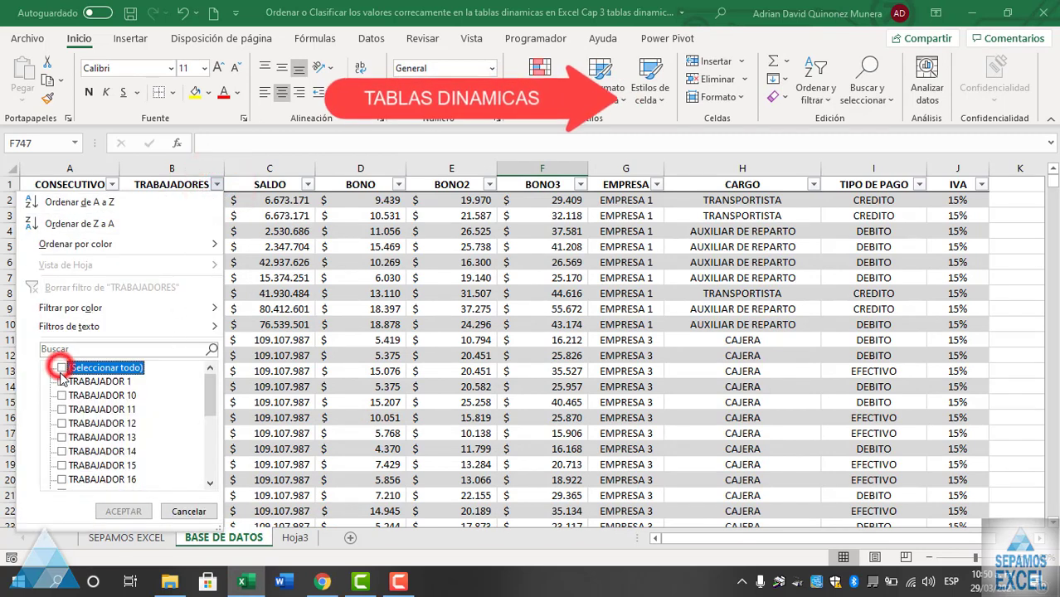
pyautogui.click(61, 479)
pyautogui.click(122, 511)
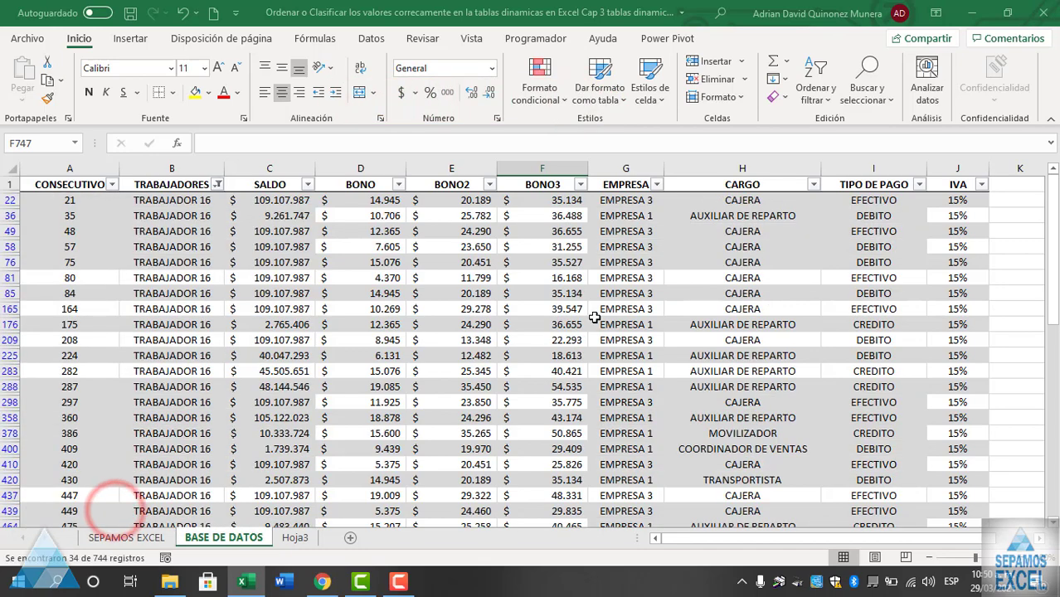
pyautogui.click(296, 538)
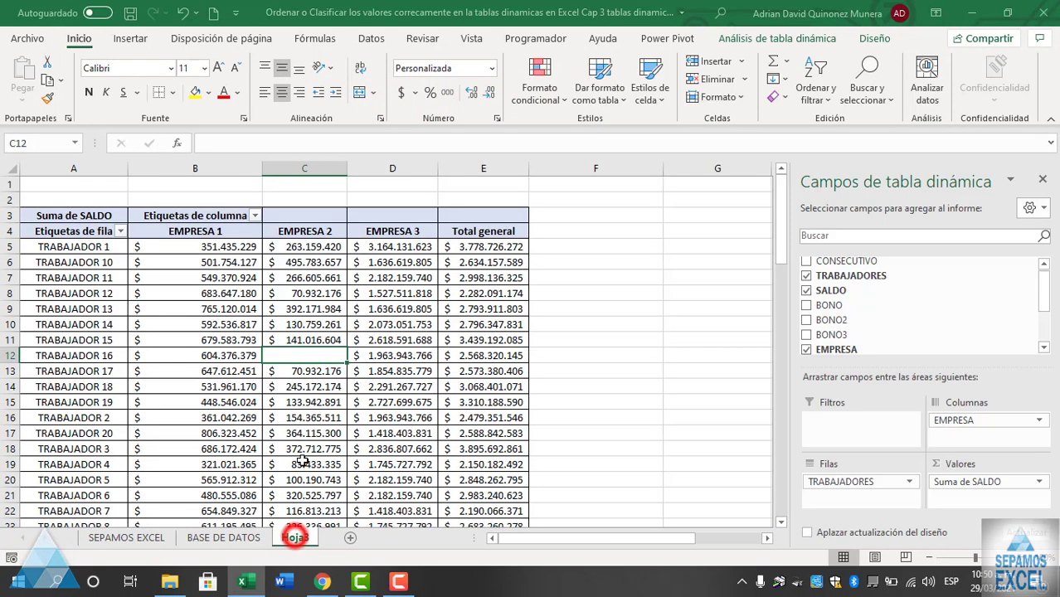
pyautogui.click(222, 538)
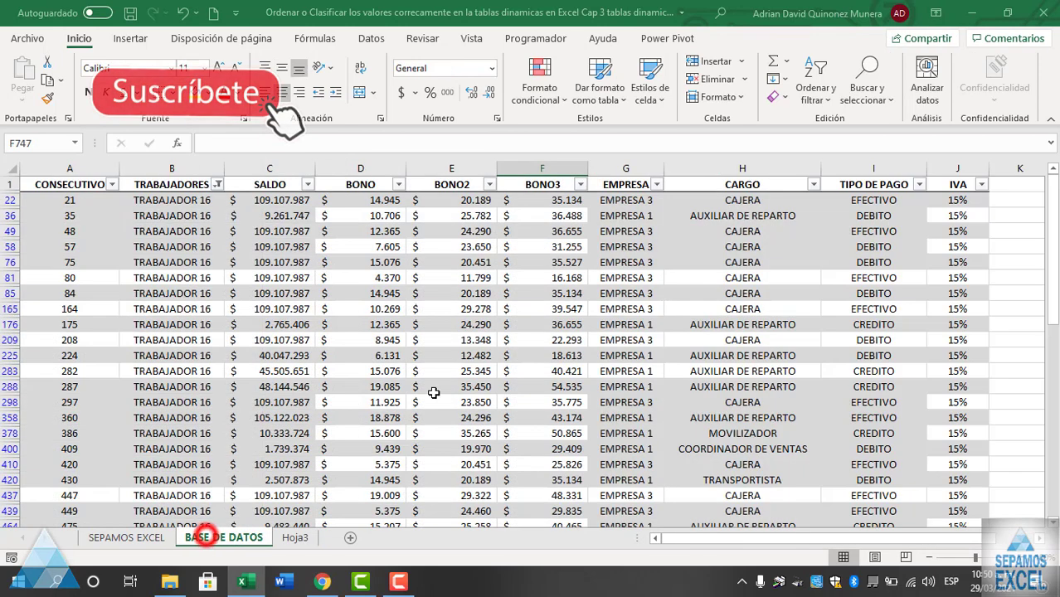
# Step: Check the EMPRESA filter and scroll through TRABAJADOR 16's EMPRESA 1 and EMPRESA 3 records
pyautogui.click(656, 184)
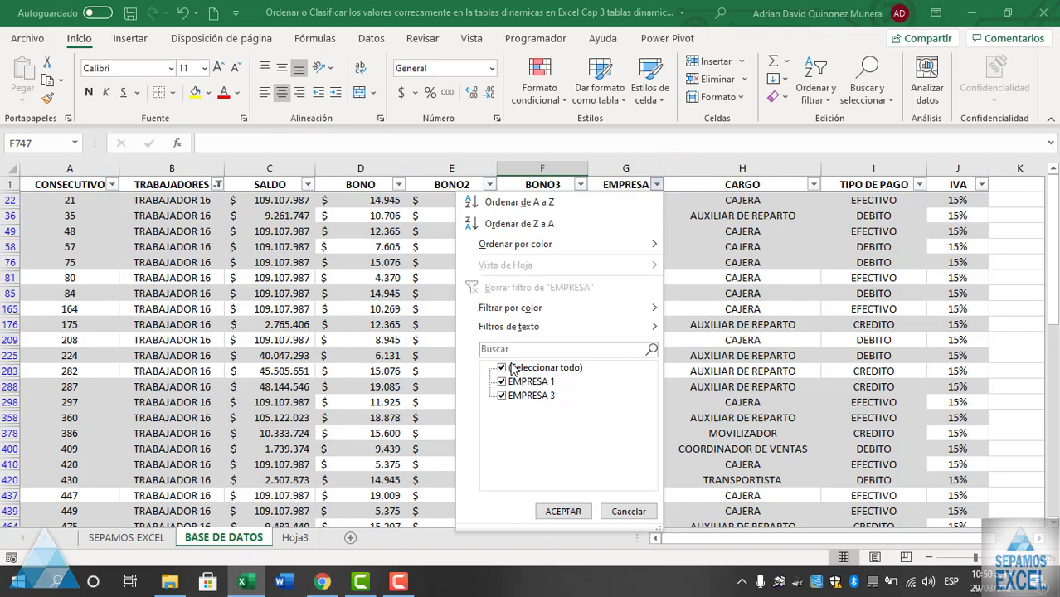
pyautogui.press('Return')
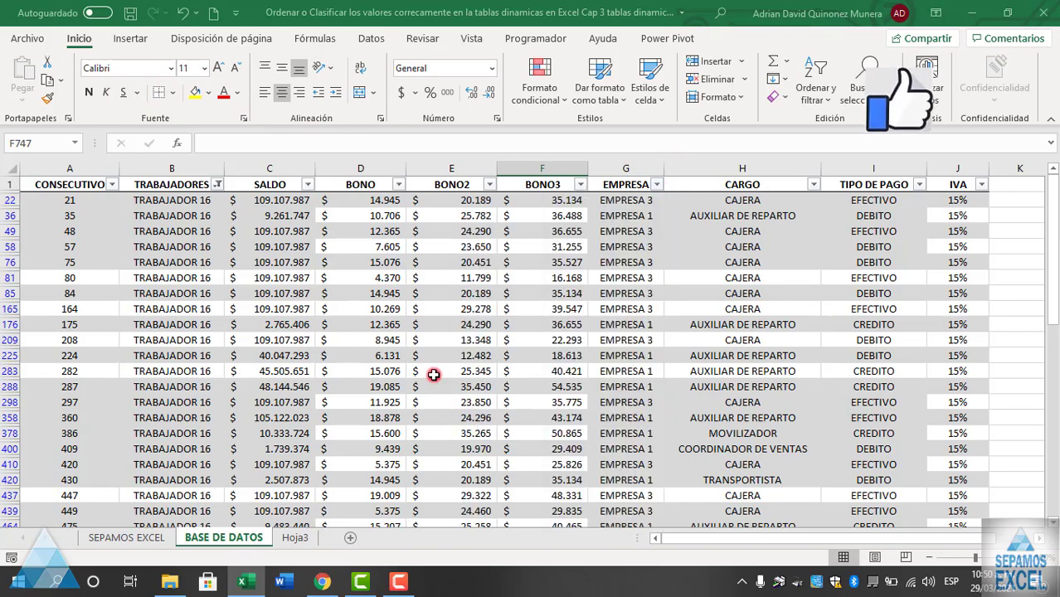
pyautogui.scroll(-2, 485, 339)
pyautogui.scroll(-2, 485, 338)
pyautogui.scroll(-2, 485, 338)
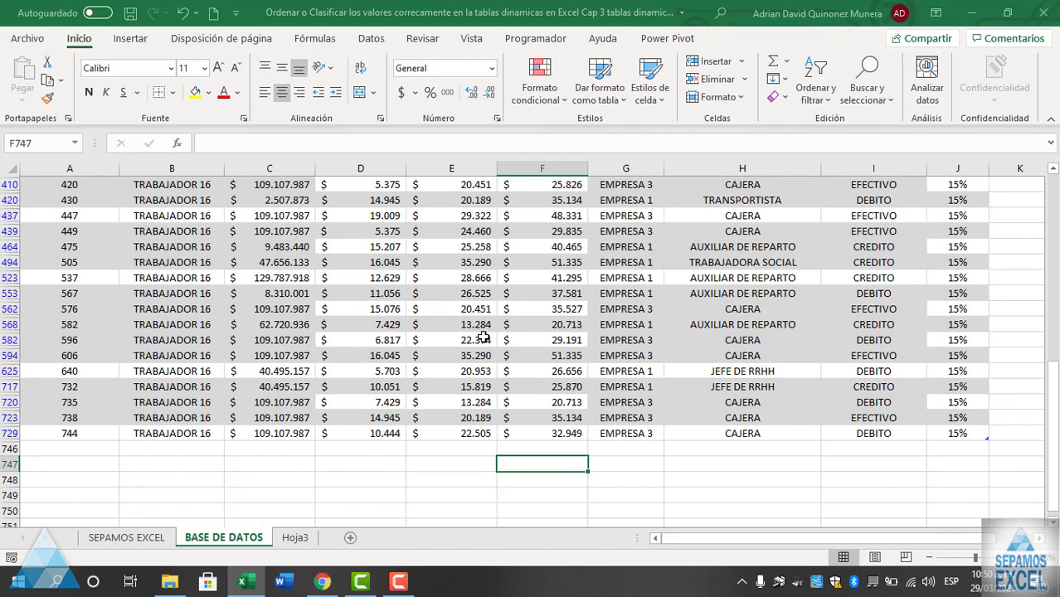
pyautogui.scroll(2, 507, 339)
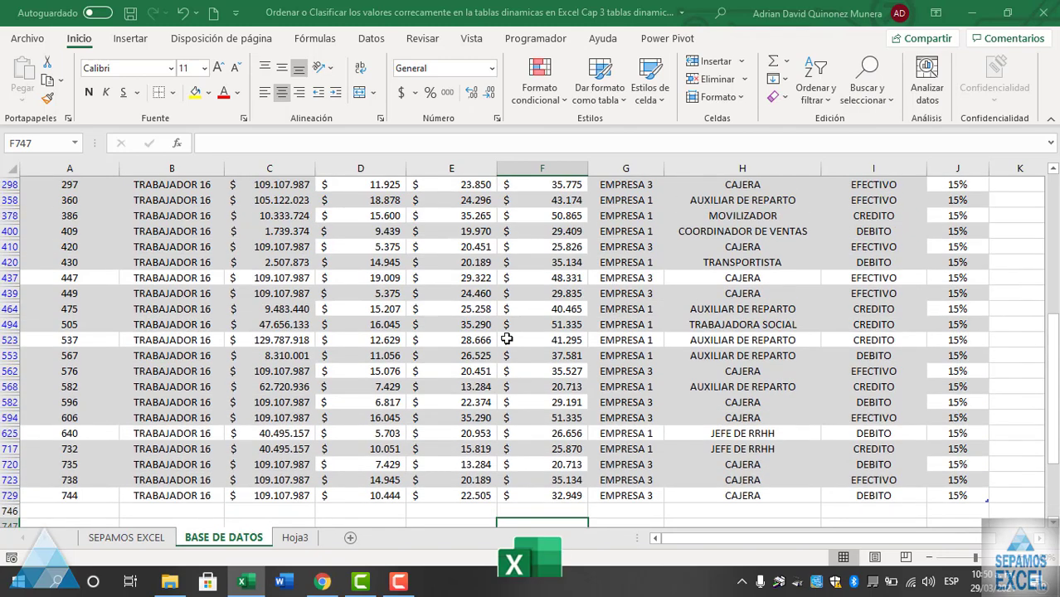
pyautogui.scroll(1, 507, 340)
pyautogui.scroll(-1, 507, 339)
pyautogui.scroll(-1, 506, 341)
pyautogui.scroll(2, 506, 340)
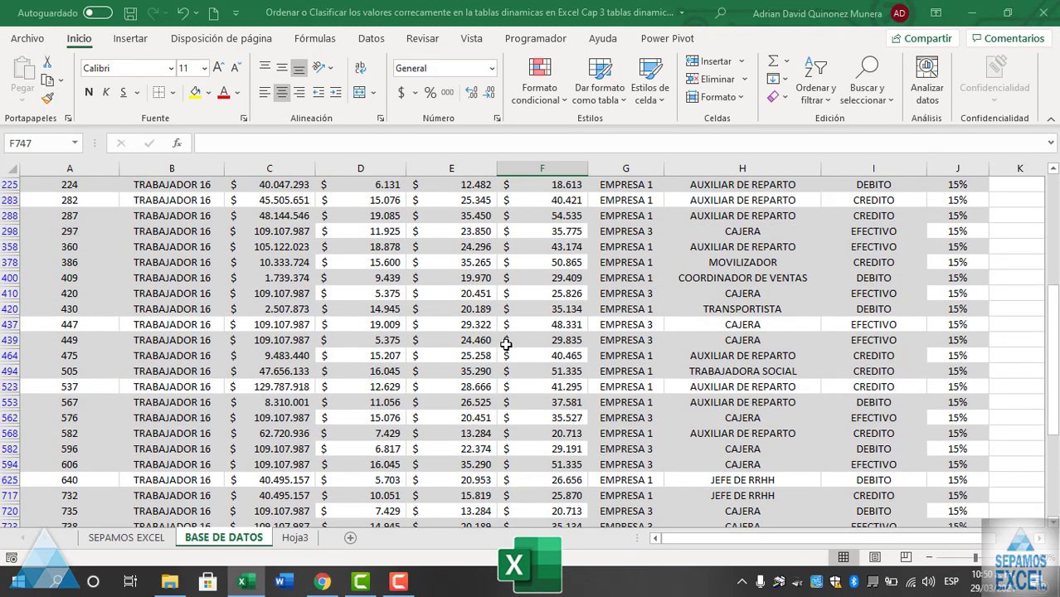
pyautogui.scroll(1, 506, 340)
pyautogui.scroll(1, 504, 343)
pyautogui.scroll(1, 503, 345)
pyautogui.scroll(1, 503, 345)
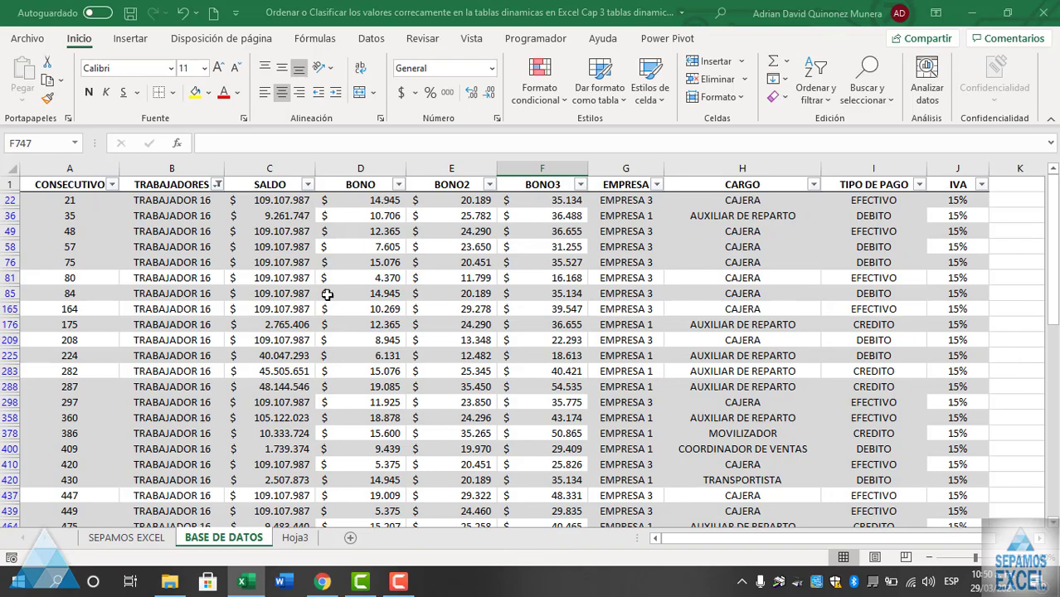
pyautogui.scroll(-1, 504, 339)
pyautogui.scroll(-1, 505, 340)
pyautogui.scroll(-2, 505, 340)
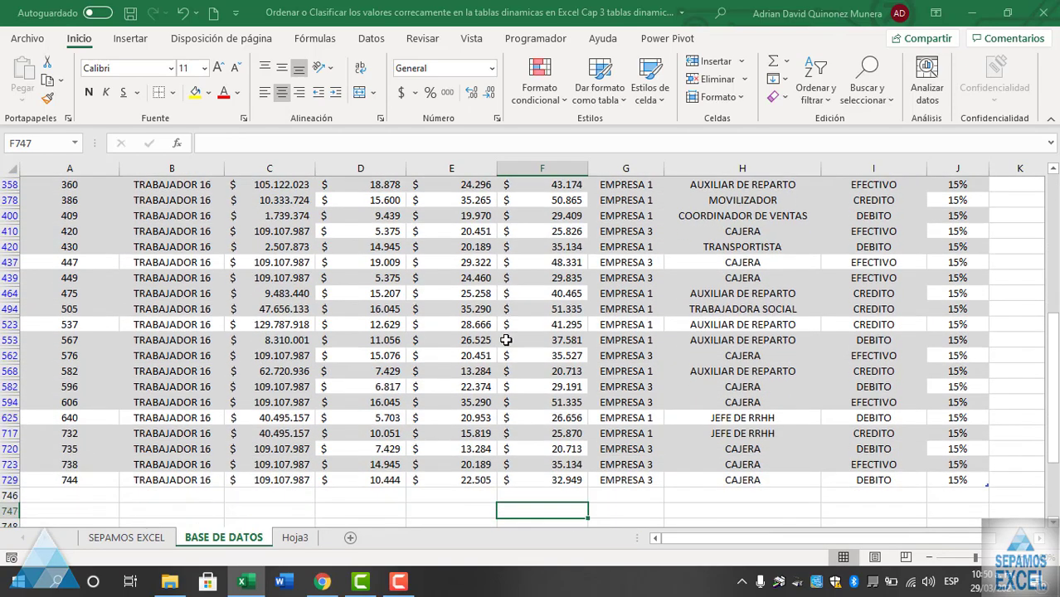
pyautogui.scroll(-1, 506, 340)
pyautogui.scroll(1, 506, 340)
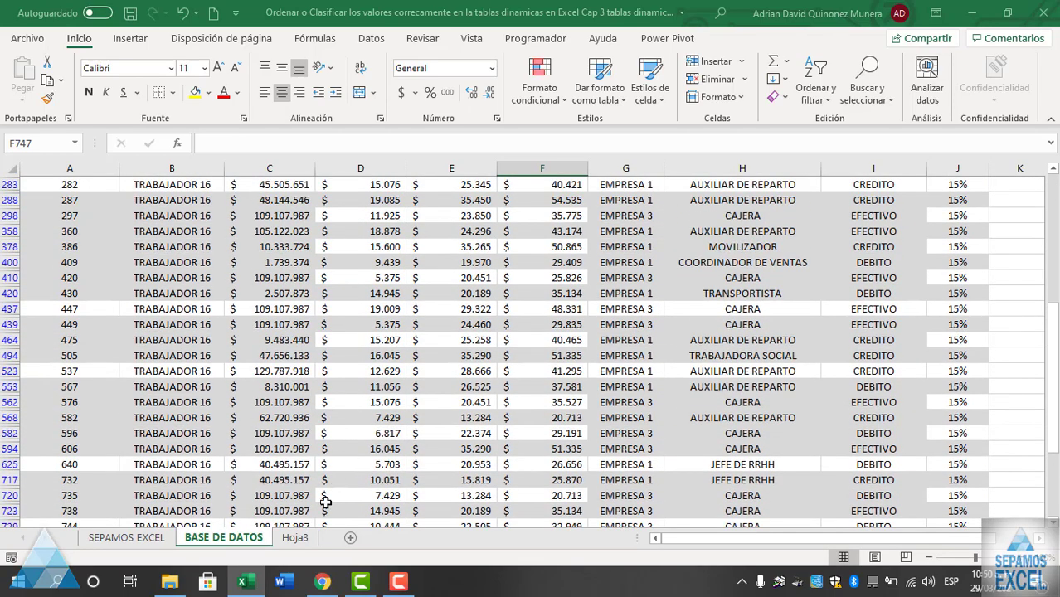
# Step: Return to Hoja3 and highlight TRABAJADOR 16's row, showing 604.376.379 under EMPRESA 1
pyautogui.click(300, 539)
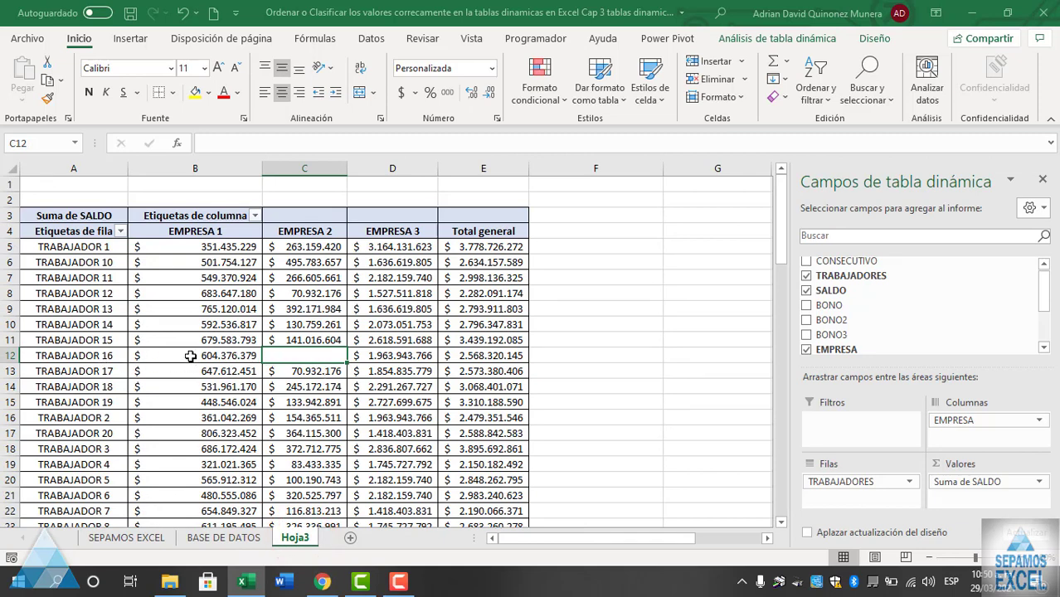
pyautogui.moveTo(184, 355); pyautogui.dragTo(323, 353)
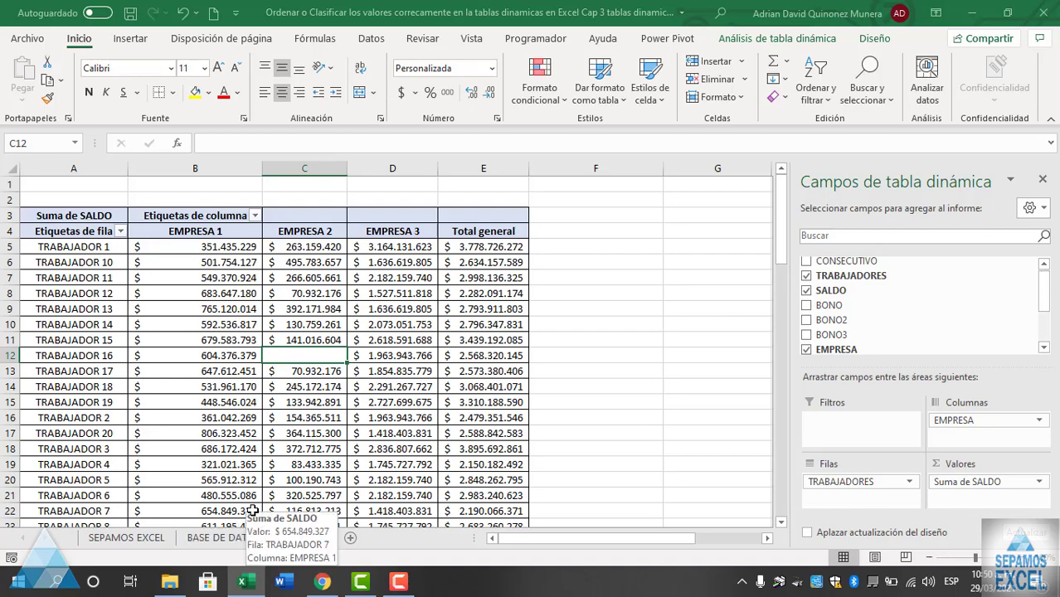
pyautogui.click(220, 537)
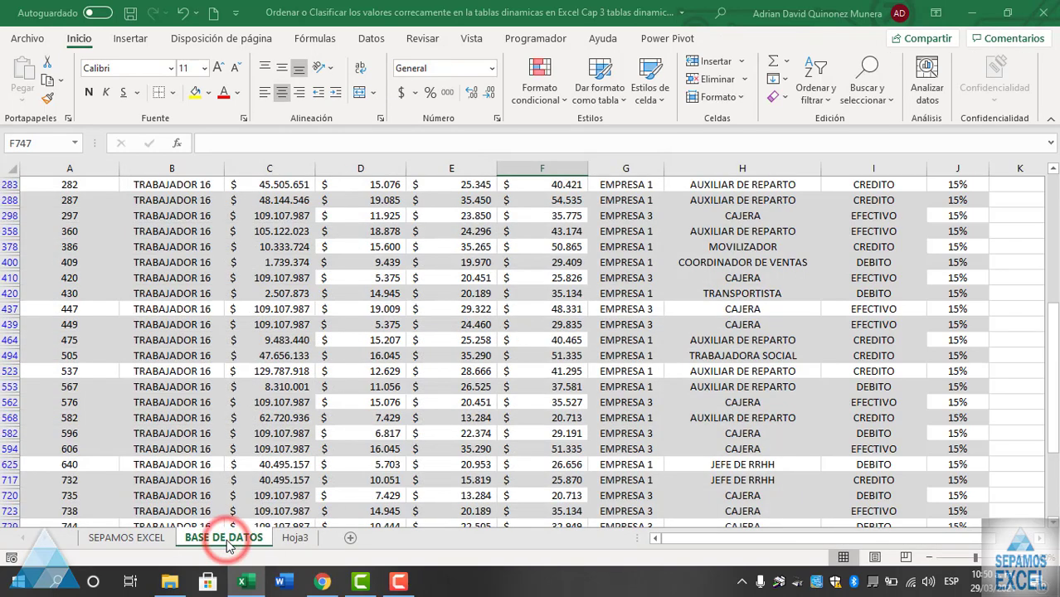
pyautogui.scroll(2, 563, 389)
pyautogui.scroll(1, 563, 388)
pyautogui.scroll(2, 563, 388)
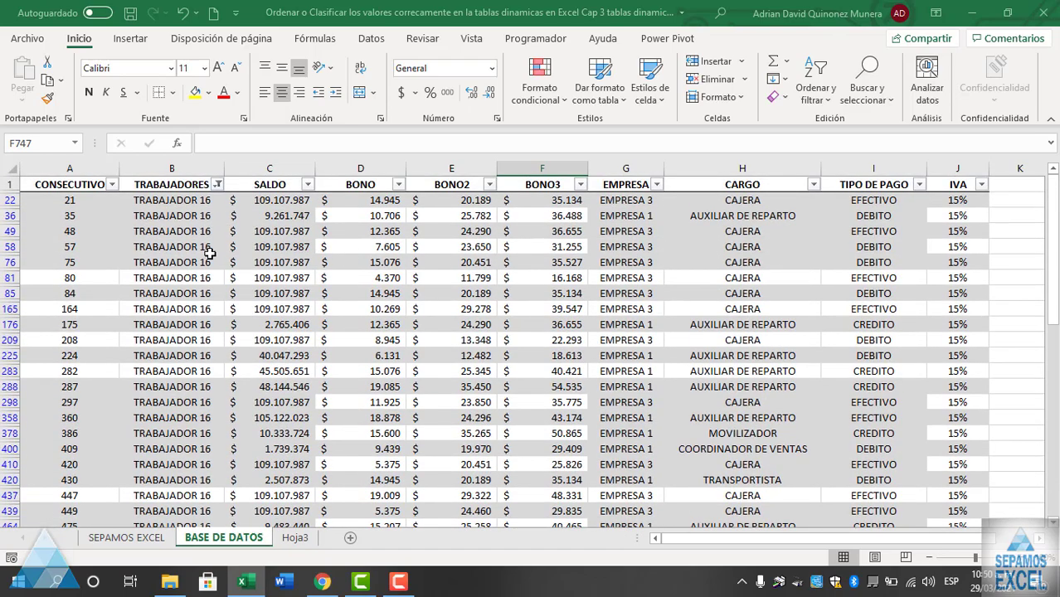
pyautogui.scroll(-1, 646, 237)
pyautogui.scroll(1, 635, 257)
pyautogui.click(632, 202)
pyautogui.press('Down')
pyautogui.press('Down')
pyautogui.press('Down')
pyautogui.press('Down')
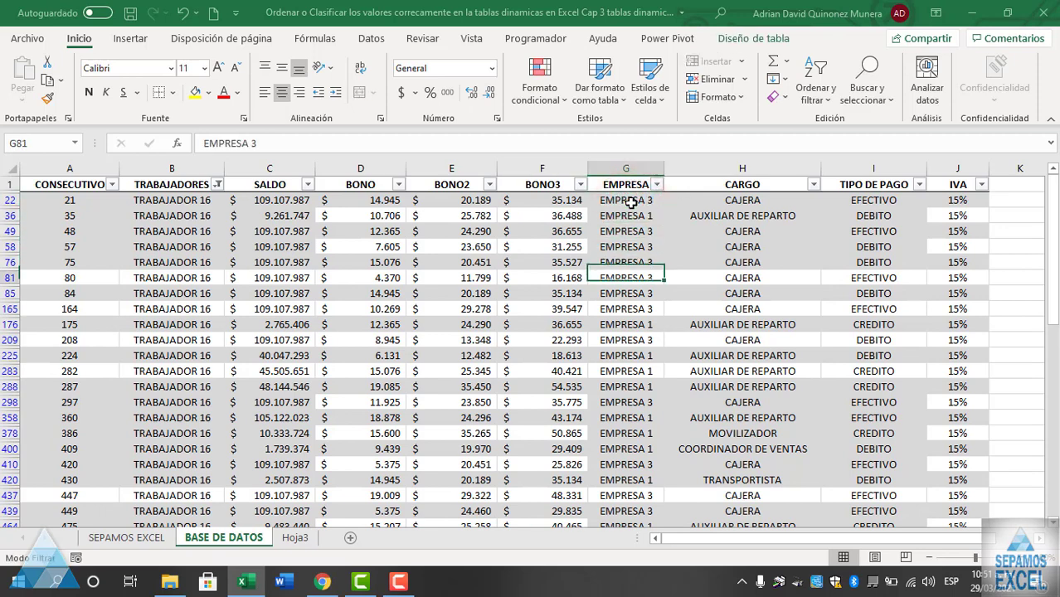
pyautogui.press('Down')
pyautogui.press('Down')
pyautogui.press('Down')
pyautogui.press('Down')
pyautogui.press('Down')
pyautogui.press('Down')
pyautogui.press('Down')
pyautogui.press('Down')
pyautogui.press('Down')
pyautogui.press('Down')
pyautogui.press('Down')
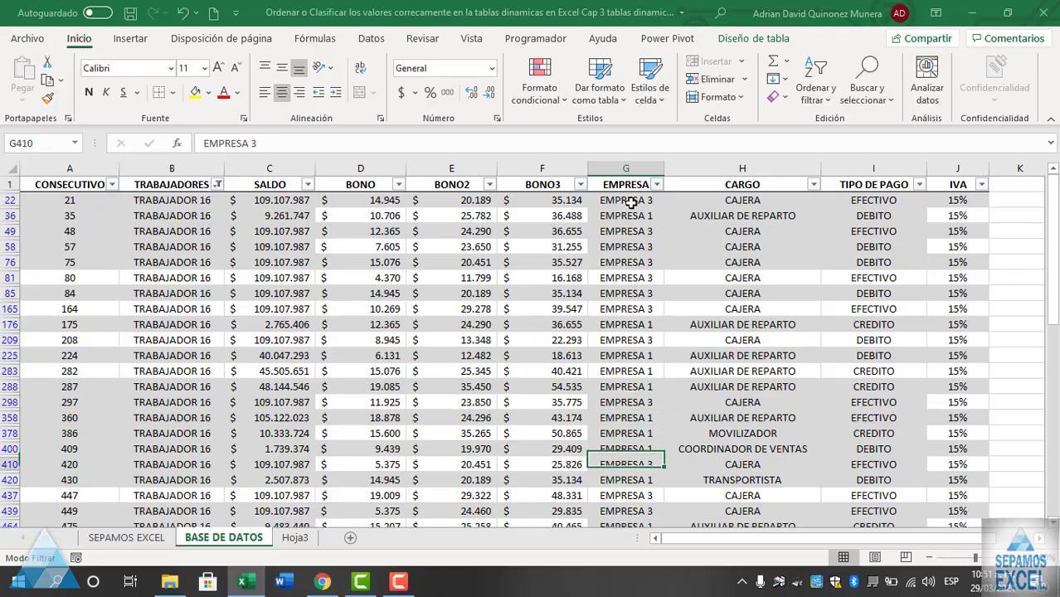
pyautogui.press('Down')
pyautogui.press('Down')
pyautogui.press('Down')
pyautogui.press('Down')
pyautogui.press('Down')
pyautogui.press('Down')
pyautogui.press('Down')
pyautogui.press('Down')
pyautogui.press('Down')
pyautogui.press('Down')
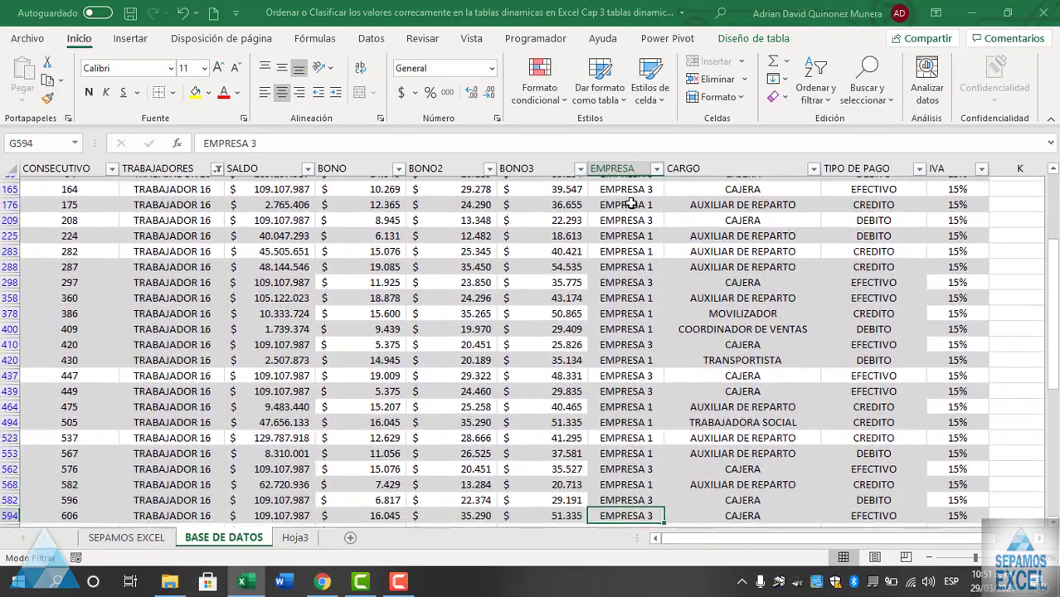
pyautogui.press('Down')
pyautogui.press('Down')
pyautogui.press('Down')
pyautogui.press('Down')
pyautogui.press('Down')
pyautogui.press('Down')
pyautogui.press('Down')
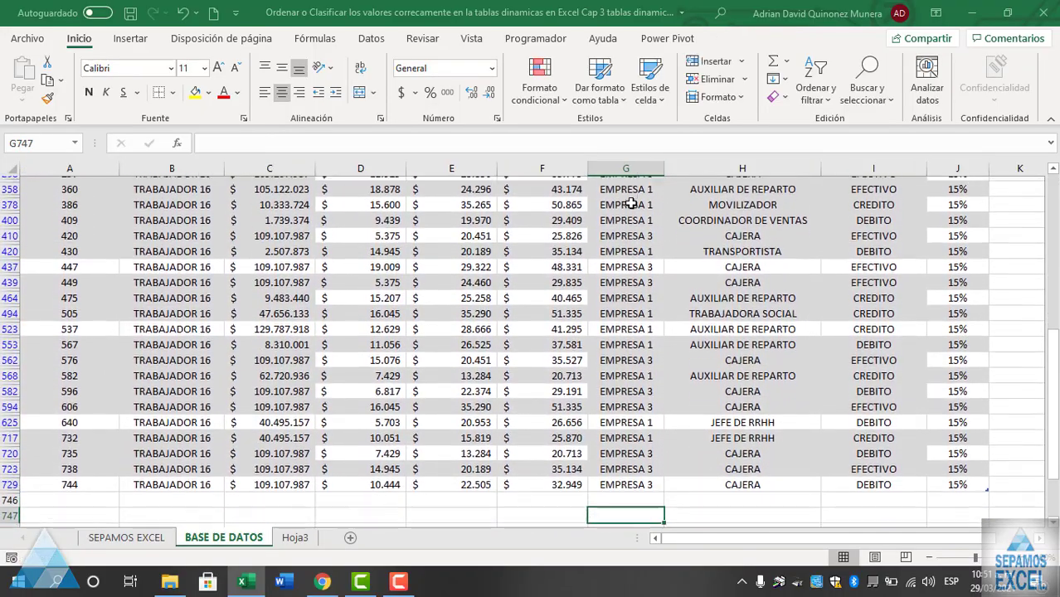
pyautogui.press('Up')
pyautogui.press('Up')
pyautogui.press('Up')
pyautogui.press('Up')
pyautogui.press('Up')
pyautogui.press('Up')
pyautogui.press('Up')
pyautogui.press('Up')
pyautogui.press('Up')
pyautogui.press('Up')
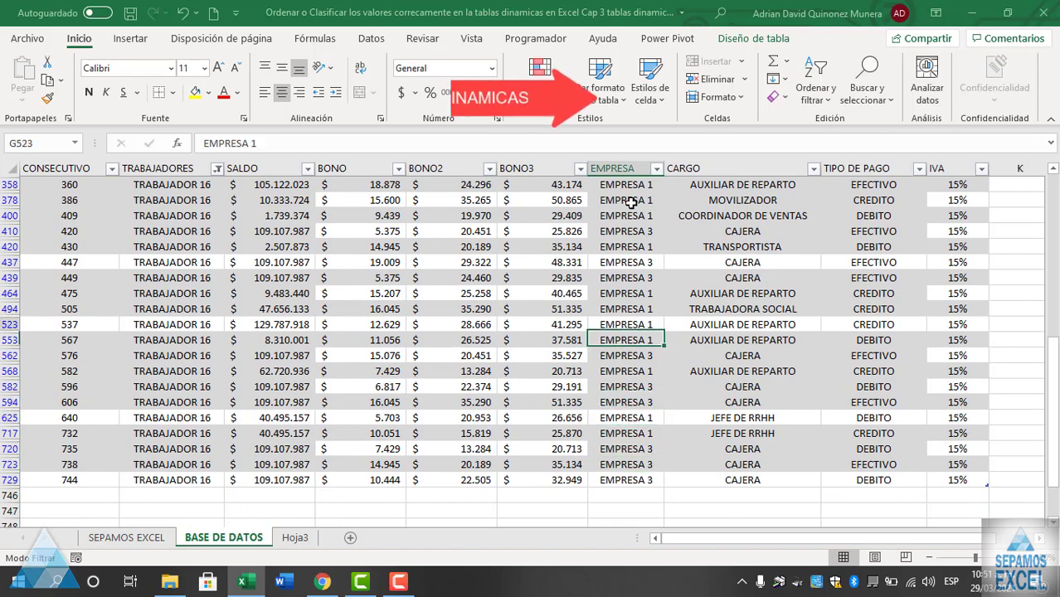
pyautogui.hotkey('ctrl', 'Up')
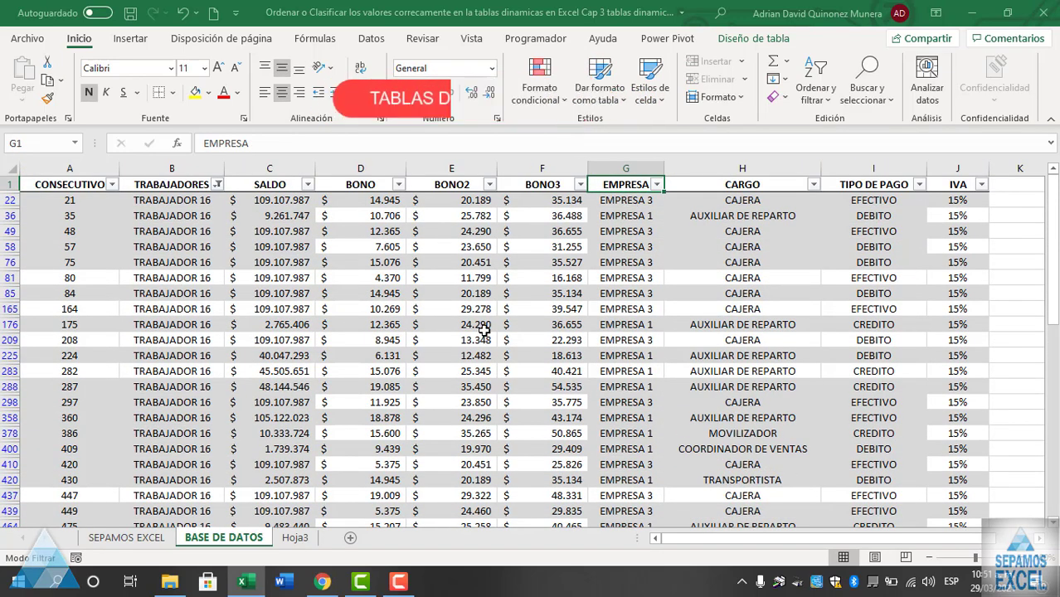
pyautogui.click(304, 541)
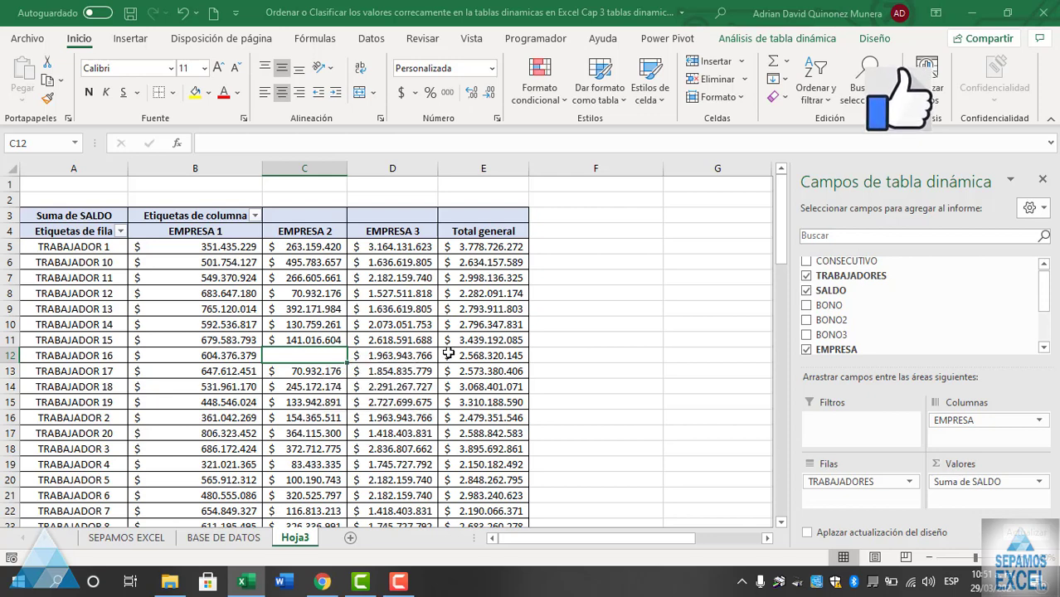
pyautogui.click(425, 342)
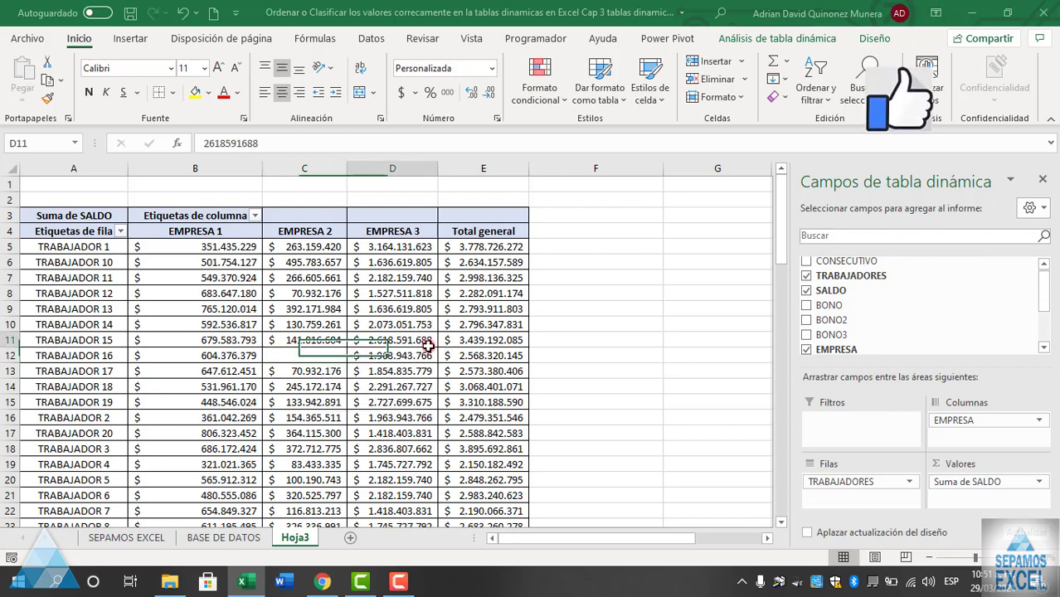
pyautogui.click(329, 357)
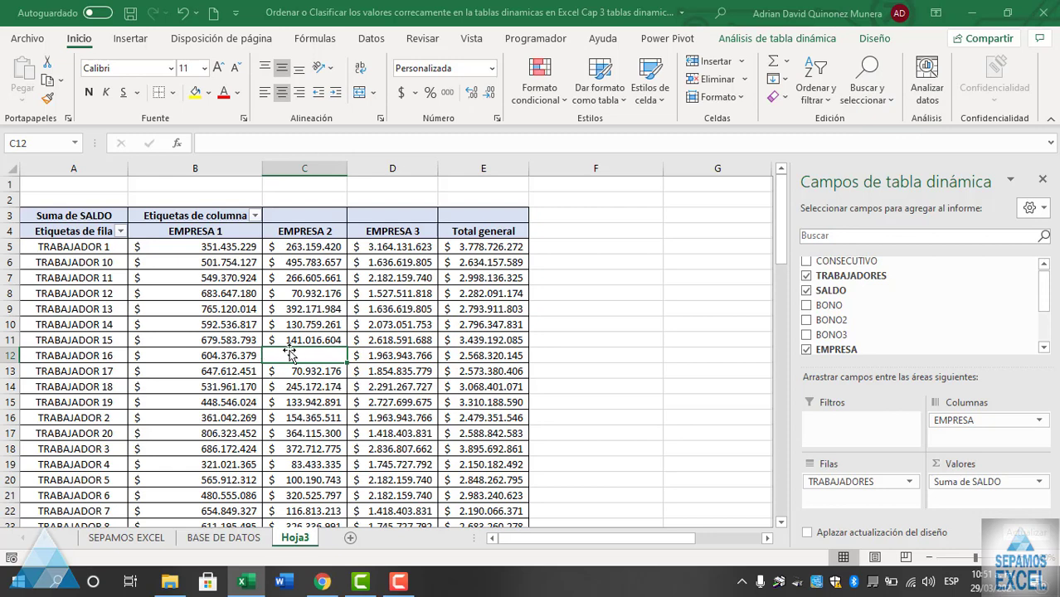
pyautogui.click(236, 359)
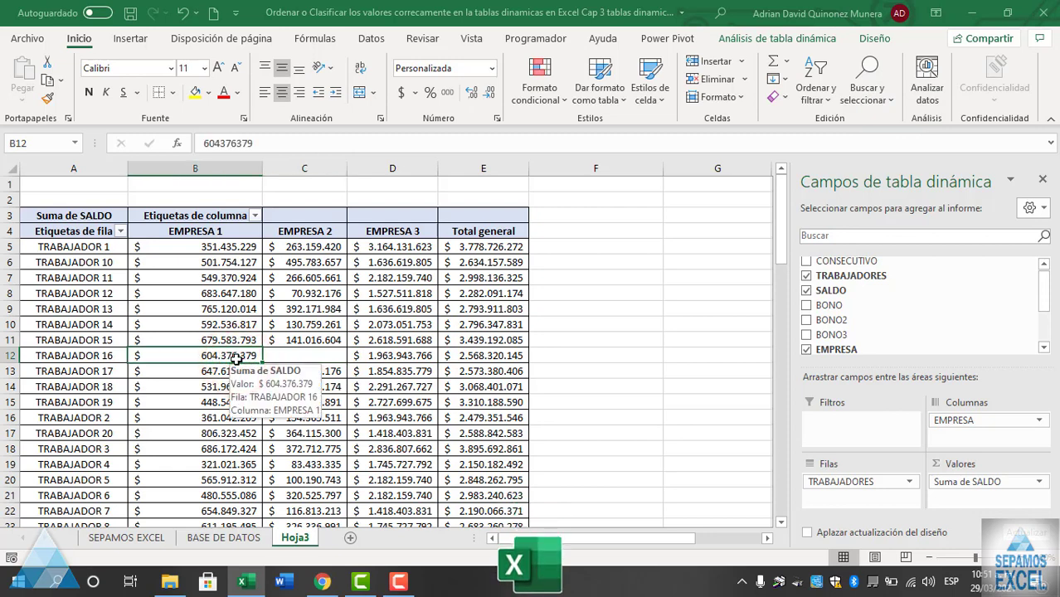
pyautogui.press('Right')
pyautogui.press('Right')
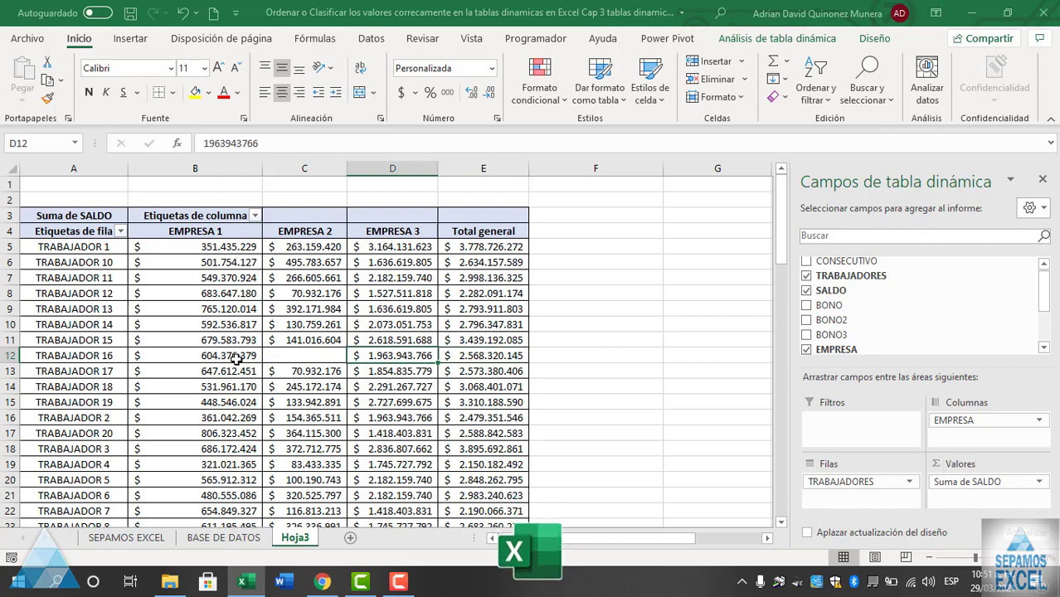
pyautogui.moveTo(236, 358)
pyautogui.click(278, 359)
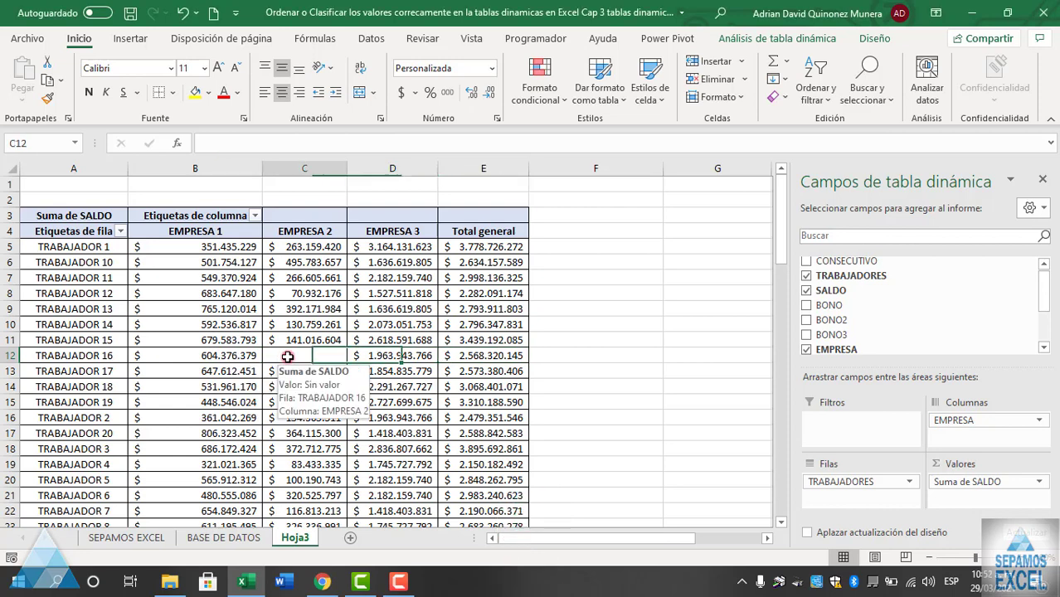
pyautogui.moveTo(334, 355)
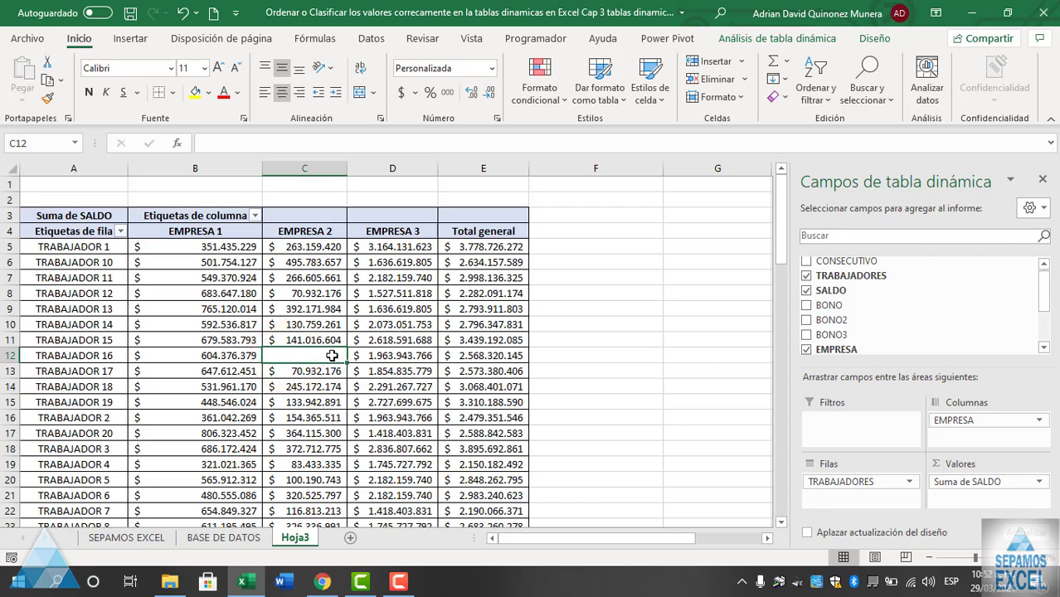
pyautogui.moveTo(397, 354)
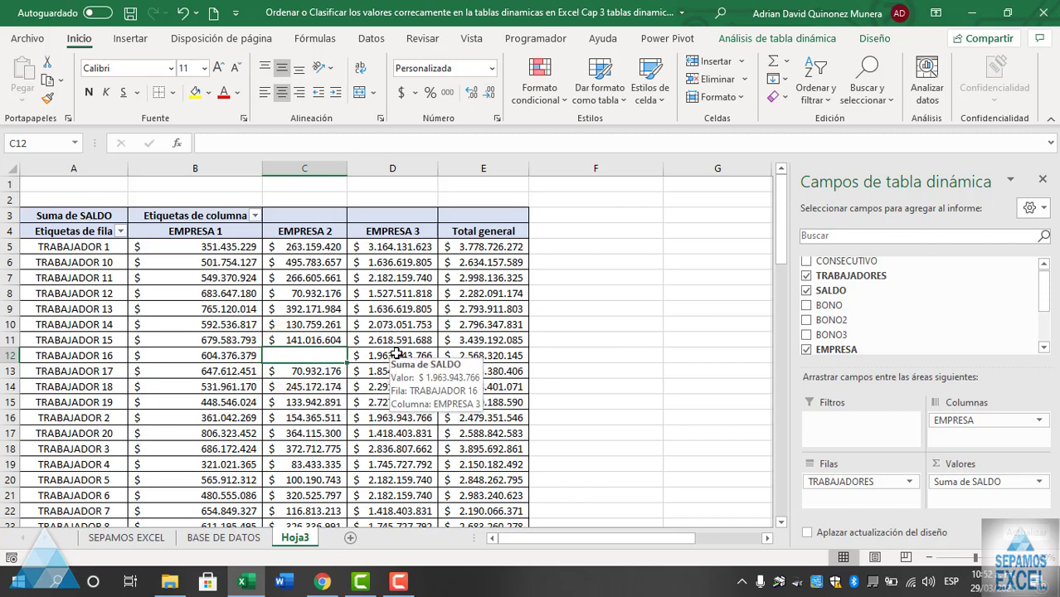
pyautogui.press('Left')
pyautogui.press('Left')
pyautogui.press('Right')
pyautogui.press('Right')
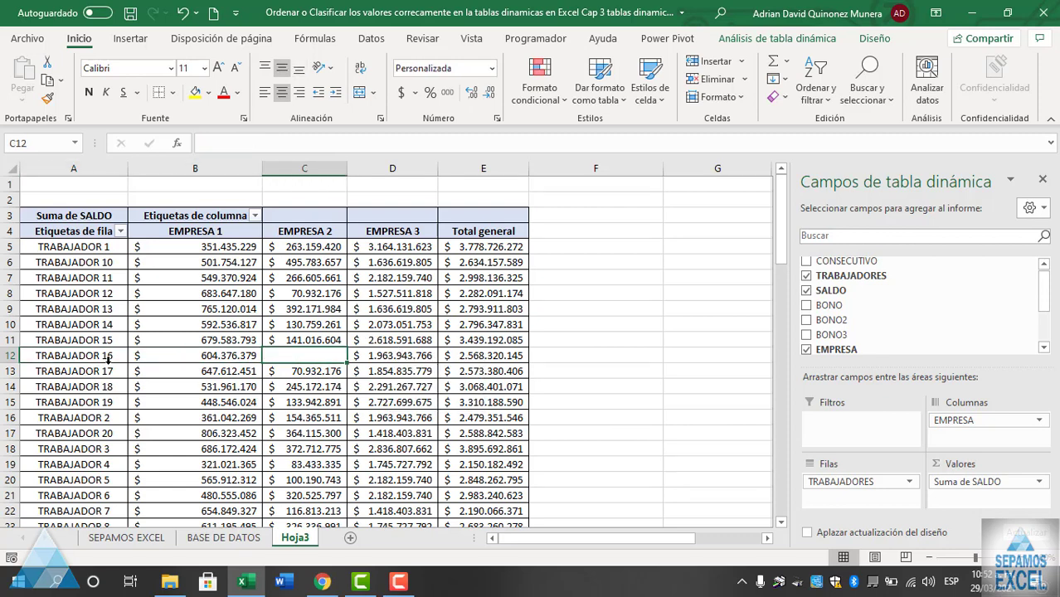
# Step: Scroll through the filtered TRABAJADOR 16 records on BASE DE DATOS
pyautogui.click(246, 538)
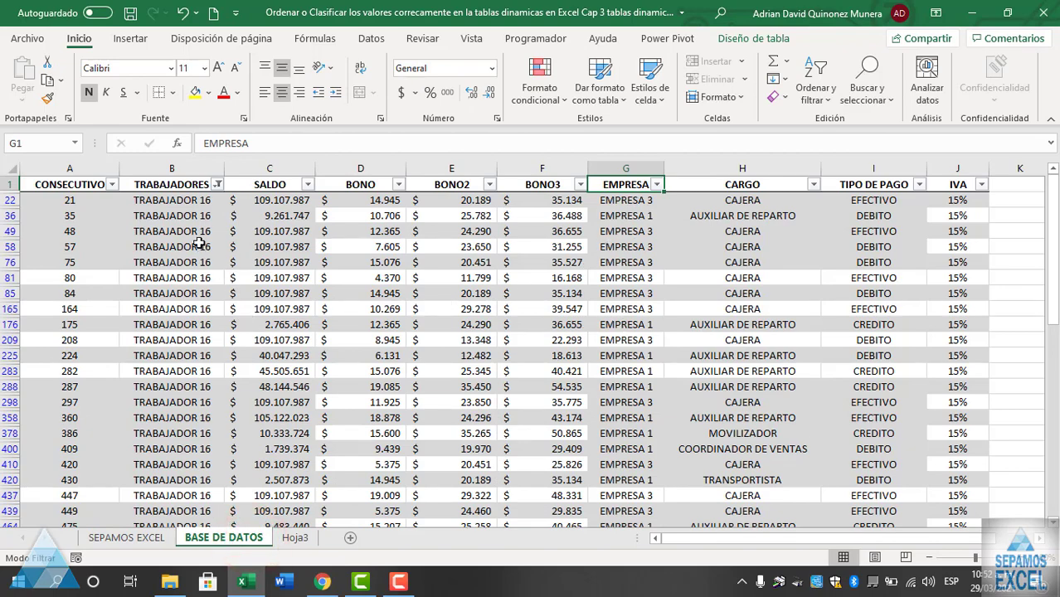
pyautogui.scroll(-2, 188, 299)
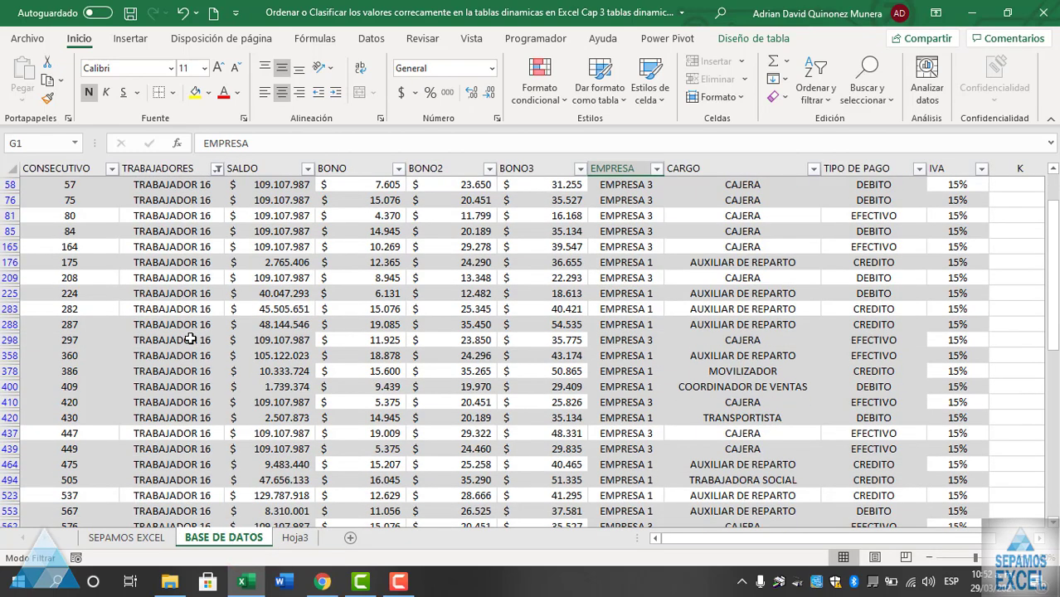
pyautogui.scroll(-2, 191, 357)
pyautogui.scroll(1, 573, 399)
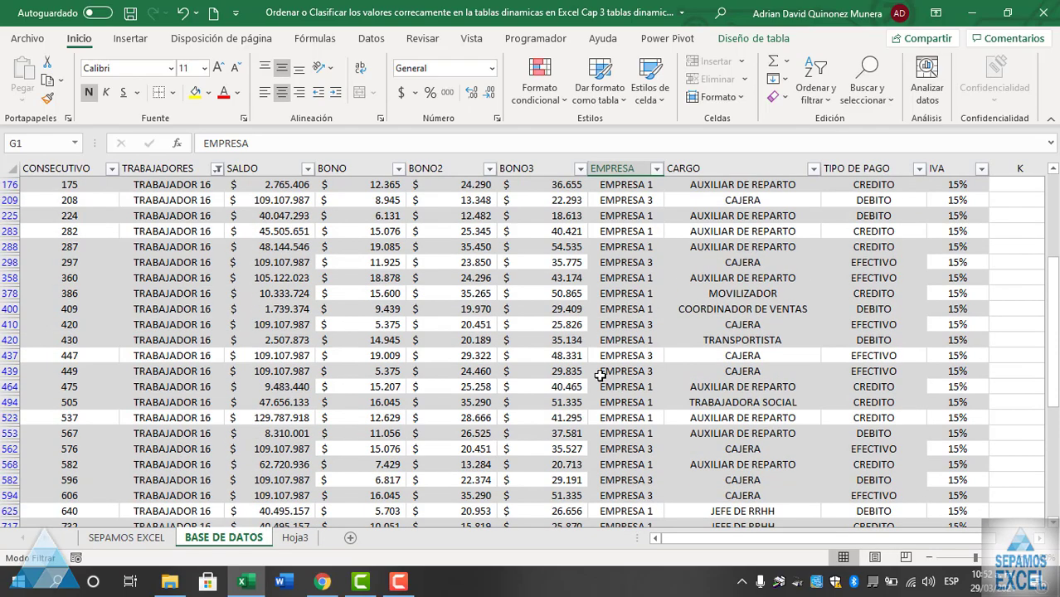
pyautogui.scroll(2, 603, 373)
pyautogui.scroll(1, 608, 301)
pyautogui.scroll(1, 605, 282)
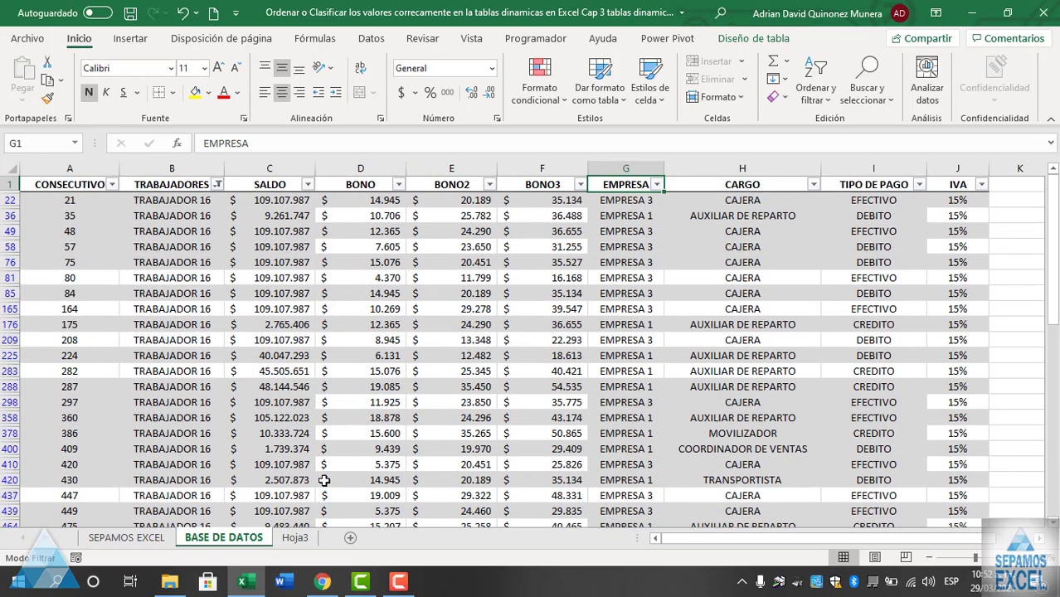
# Step: On Hoja3, compare TRABAJADOR 14's EMPRESA 2 amount with TRABAJADOR 16's blank cell
pyautogui.click(295, 538)
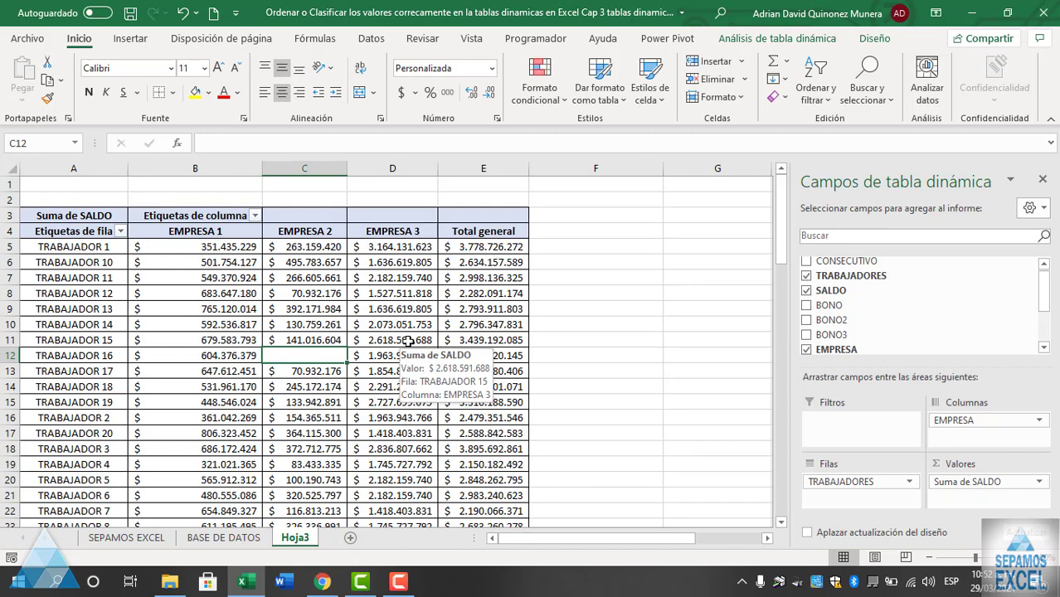
pyautogui.click(326, 320)
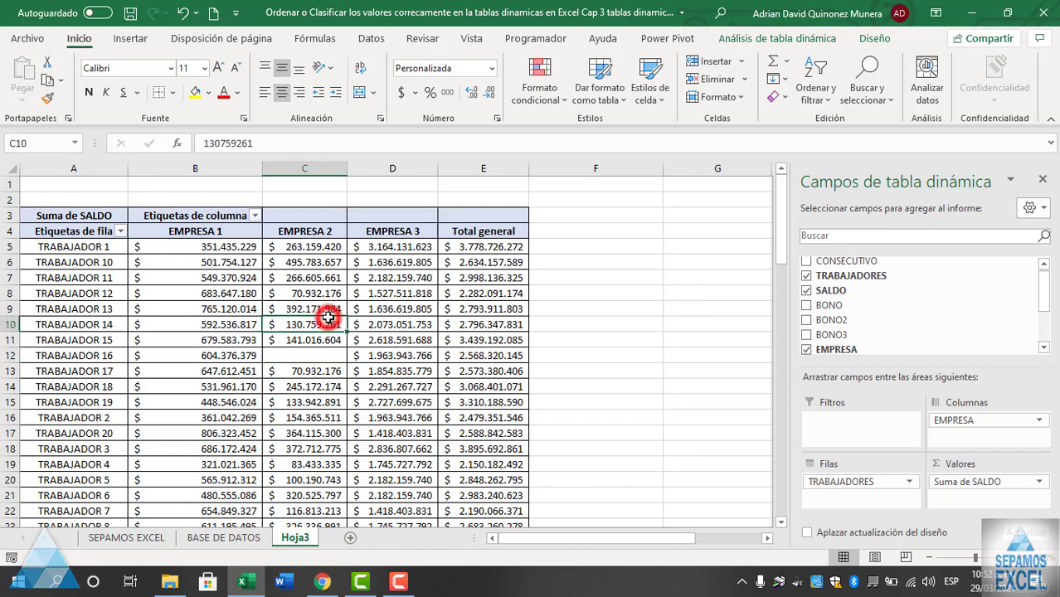
pyautogui.click(310, 357)
pyautogui.press('Left')
pyautogui.press('Left')
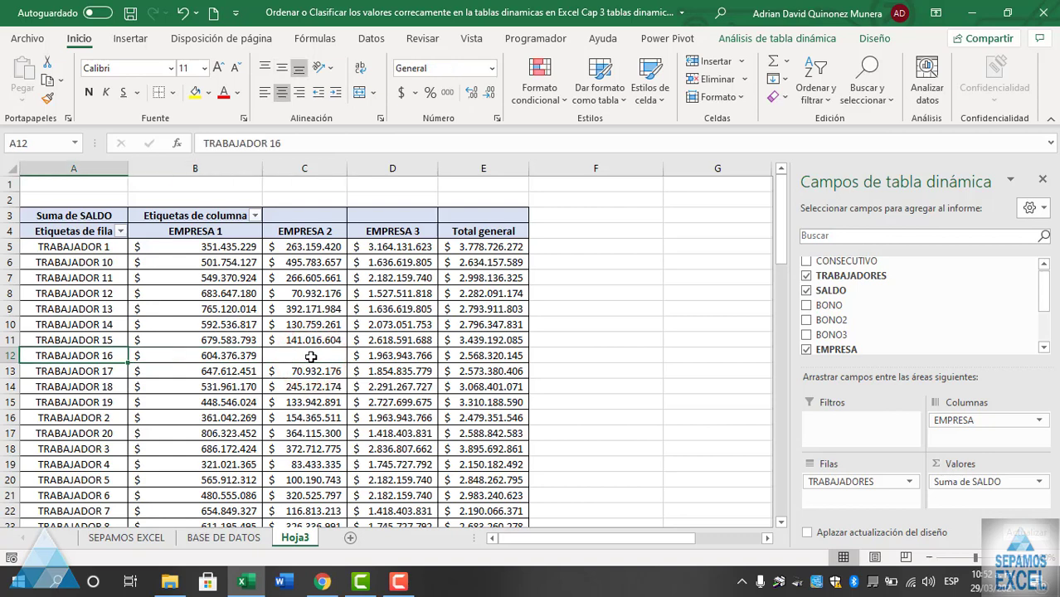
pyautogui.press('Right')
pyautogui.press('Right')
pyautogui.press('Right')
pyautogui.press('Left')
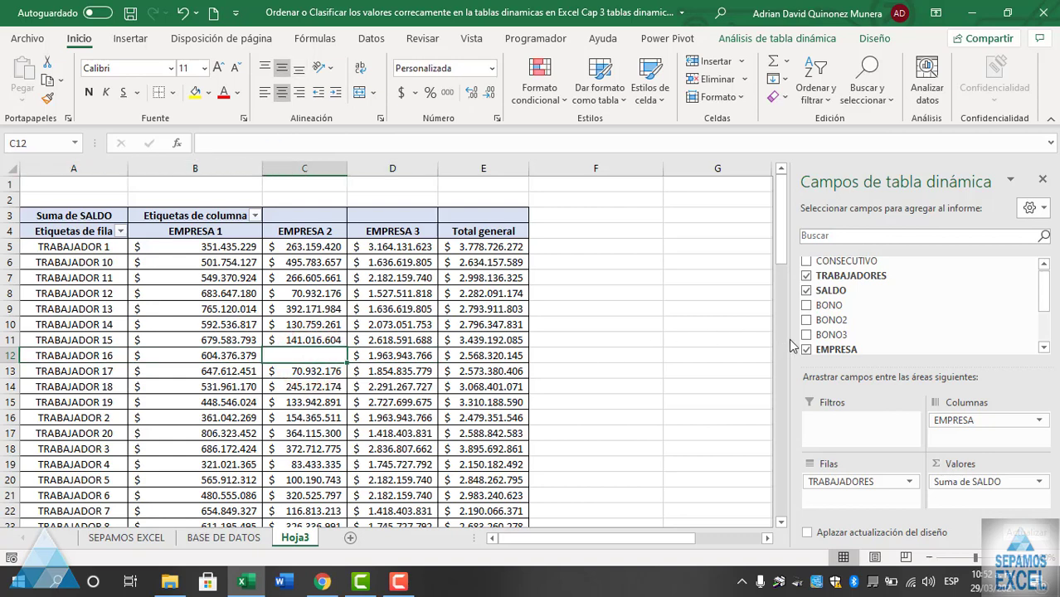
# Step: Add BONO, BONO2 and BONO3 sums beside SALDO, then click an empty cell outside the pivot
pyautogui.click(806, 308)
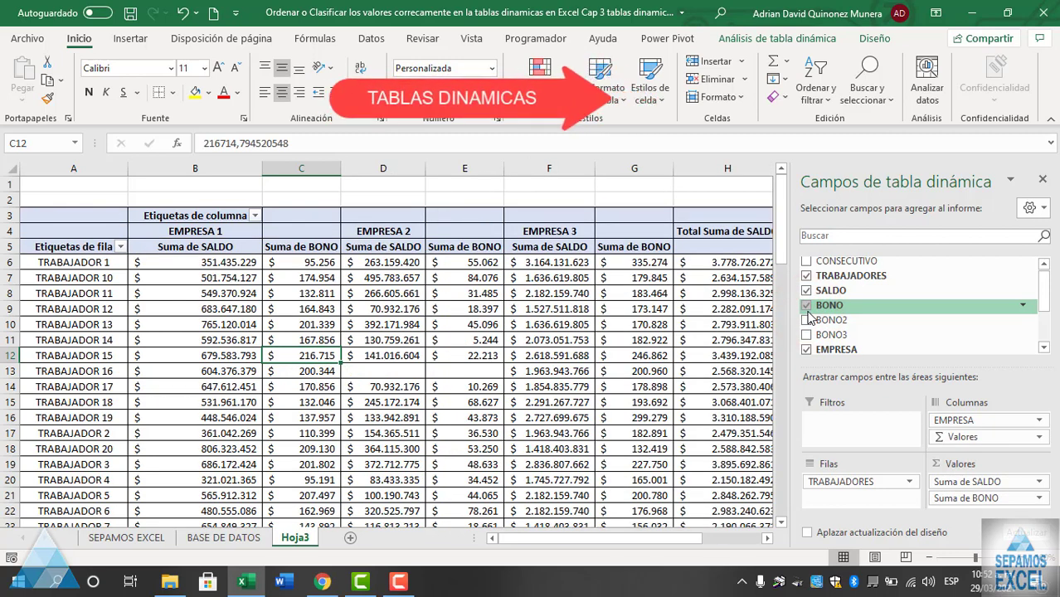
pyautogui.click(807, 322)
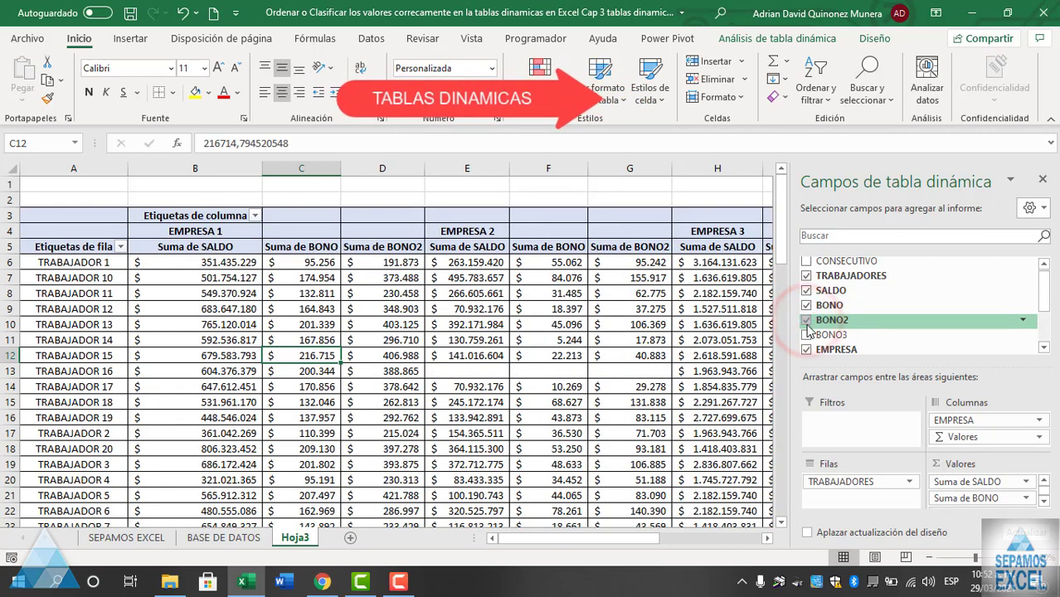
pyautogui.click(807, 337)
pyautogui.click(682, 305)
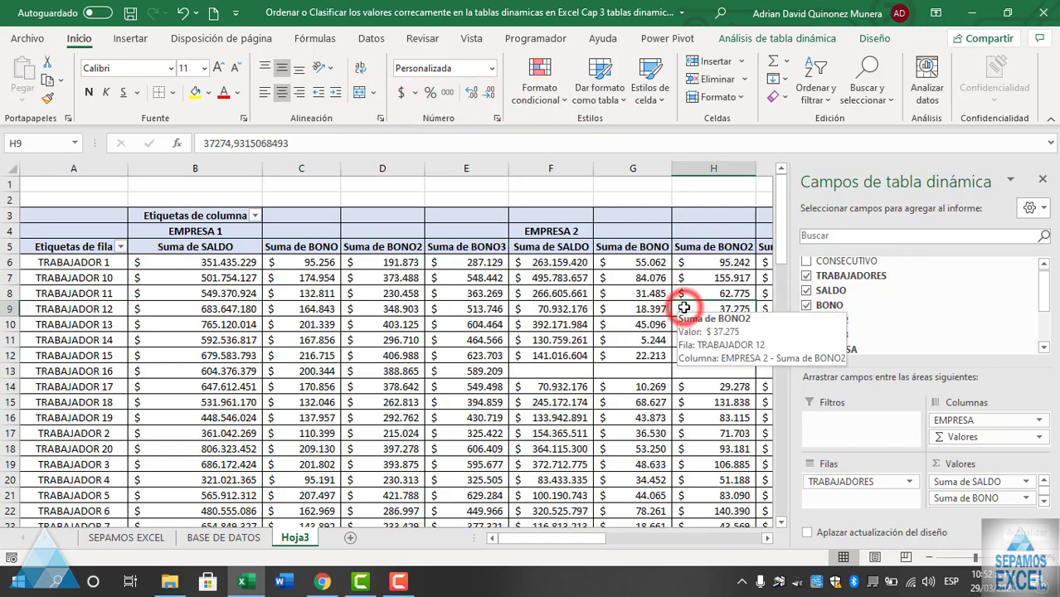
pyautogui.click(555, 199)
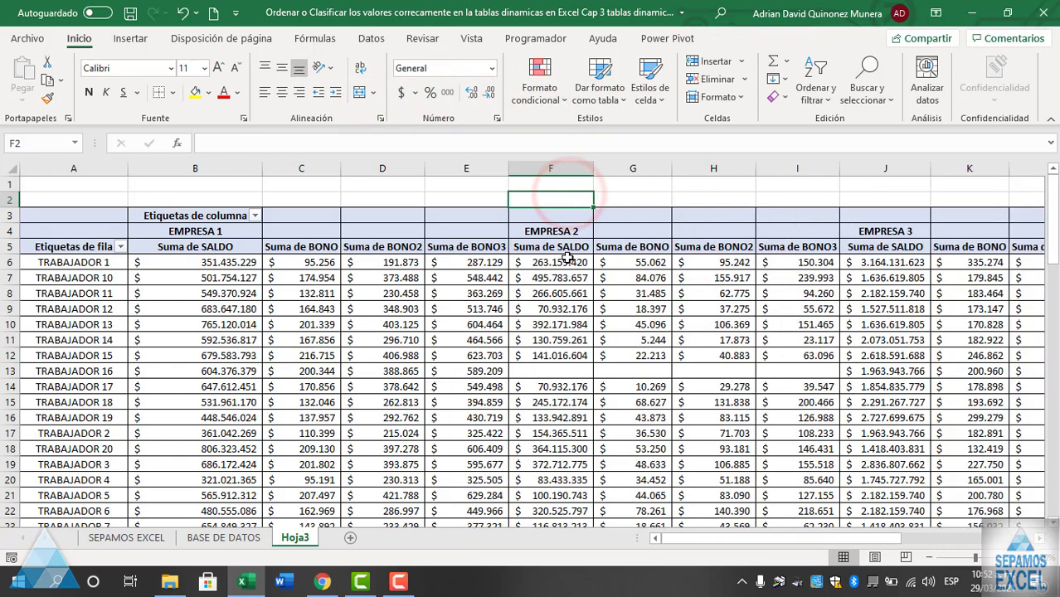
pyautogui.moveTo(712, 539)
pyautogui.mouseDown()
pyautogui.moveTo(755, 539)
pyautogui.moveTo(689, 539)
pyautogui.mouseUp()
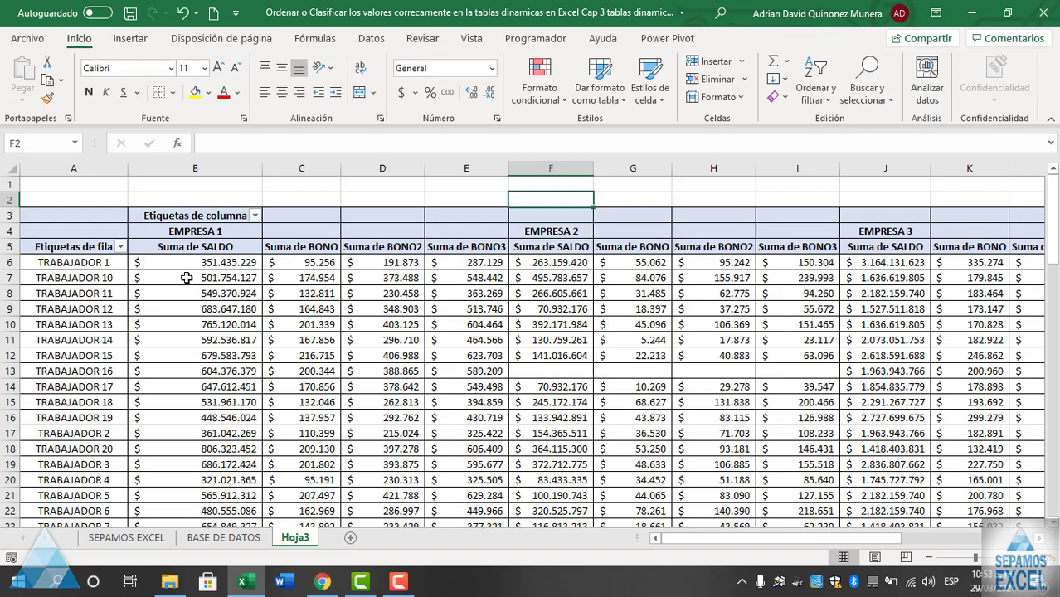
pyautogui.scroll(-3, 217, 328)
pyautogui.scroll(2, 220, 333)
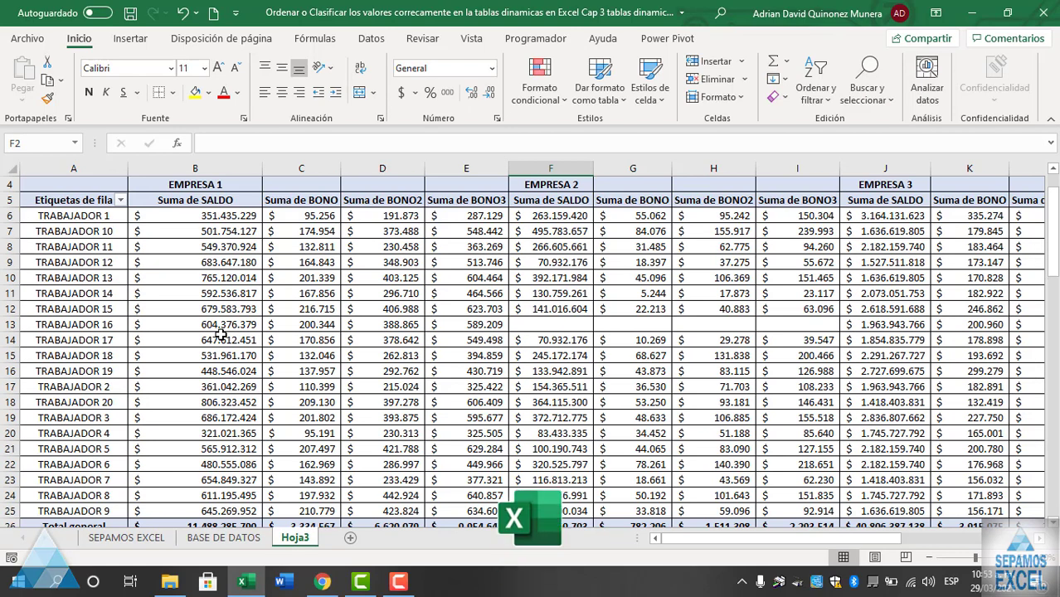
pyautogui.click(200, 215)
pyautogui.press('Right')
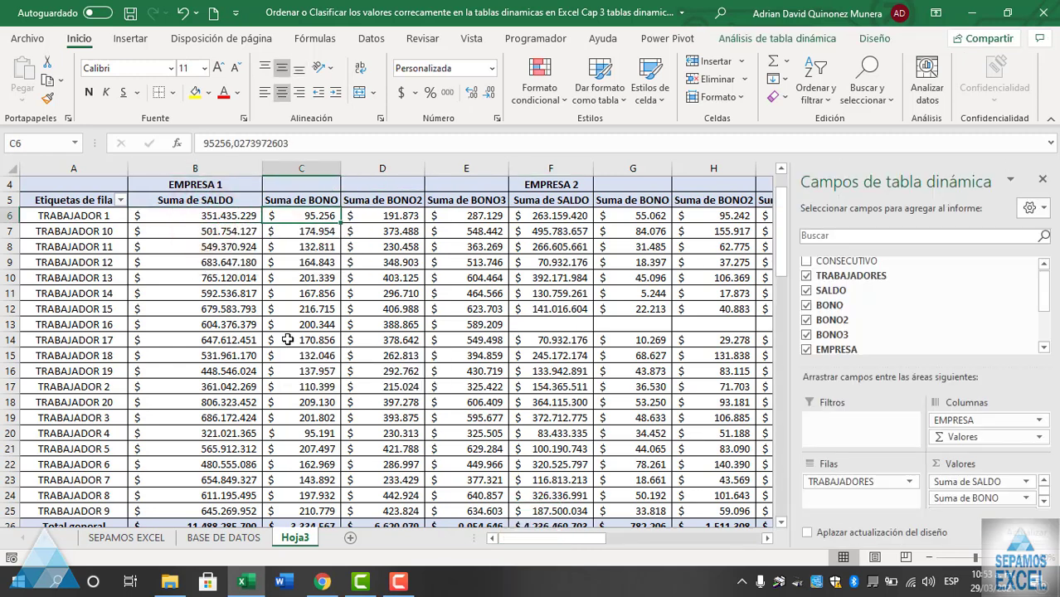
pyautogui.press('Right')
pyautogui.press('Left')
pyautogui.press('Left')
pyautogui.press('Right')
pyautogui.press('Right')
pyautogui.press('Right')
pyautogui.press('Right')
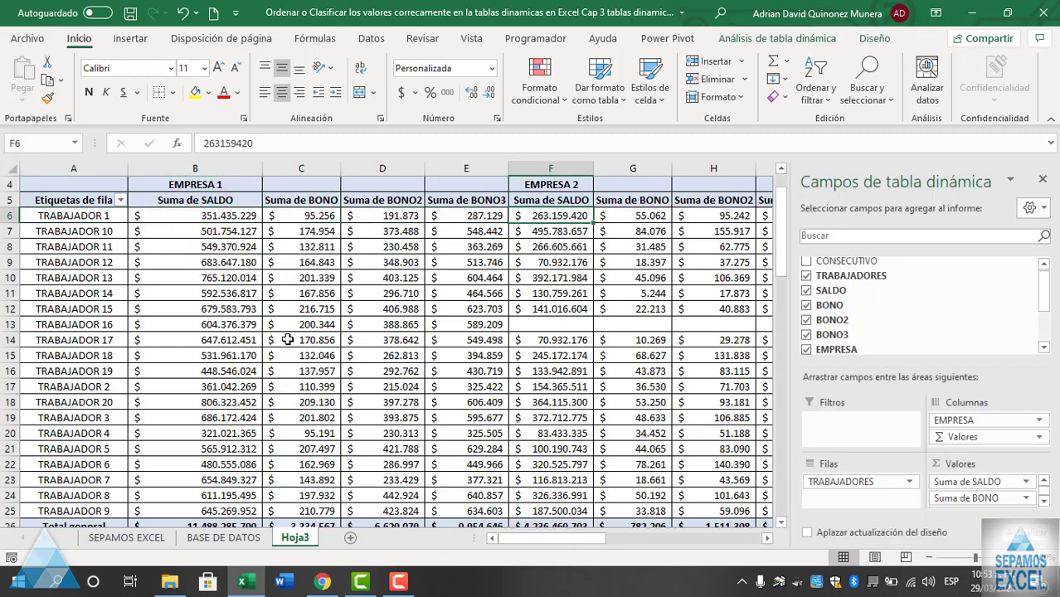
pyautogui.press('Left')
pyautogui.press('Left')
pyautogui.press('Left')
pyautogui.press('Left')
pyautogui.press('Right')
pyautogui.press('Right')
pyautogui.press('Right')
pyautogui.press('Right')
pyautogui.press('Right')
pyautogui.press('Right')
pyautogui.press('Right')
pyautogui.press('Right')
pyautogui.press('Right')
pyautogui.press('Right')
pyautogui.press('Right')
pyautogui.press('Right')
pyautogui.press('Right')
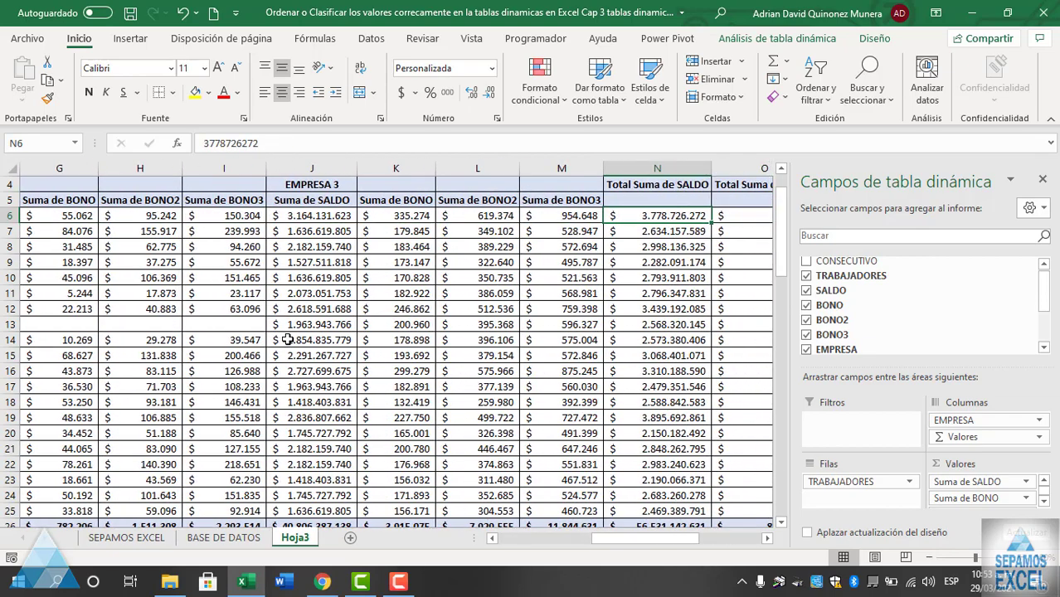
pyautogui.press('Right')
pyautogui.press('Right')
pyautogui.press('Right')
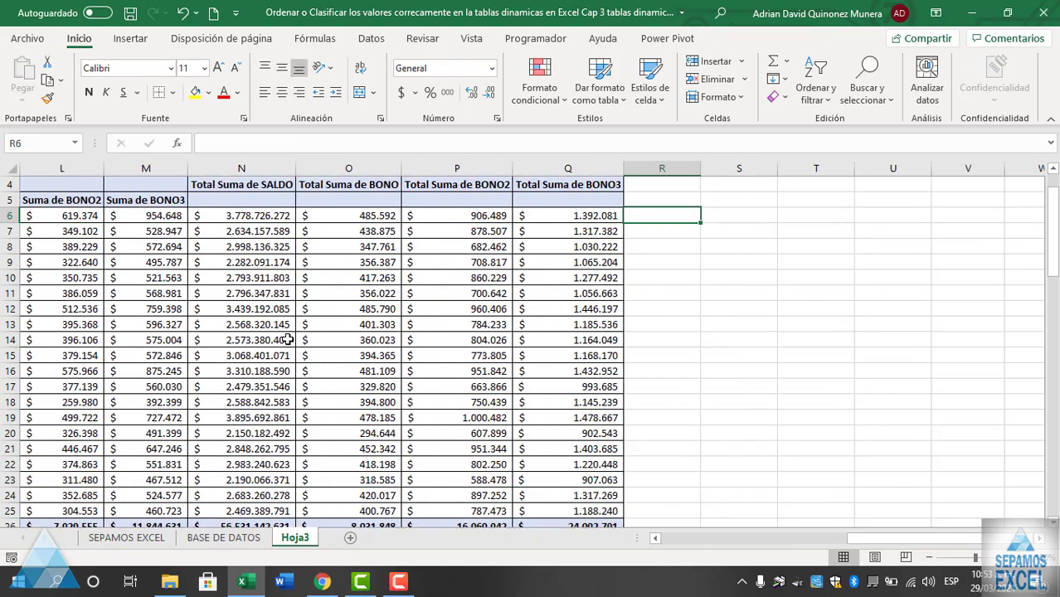
pyautogui.press('Left')
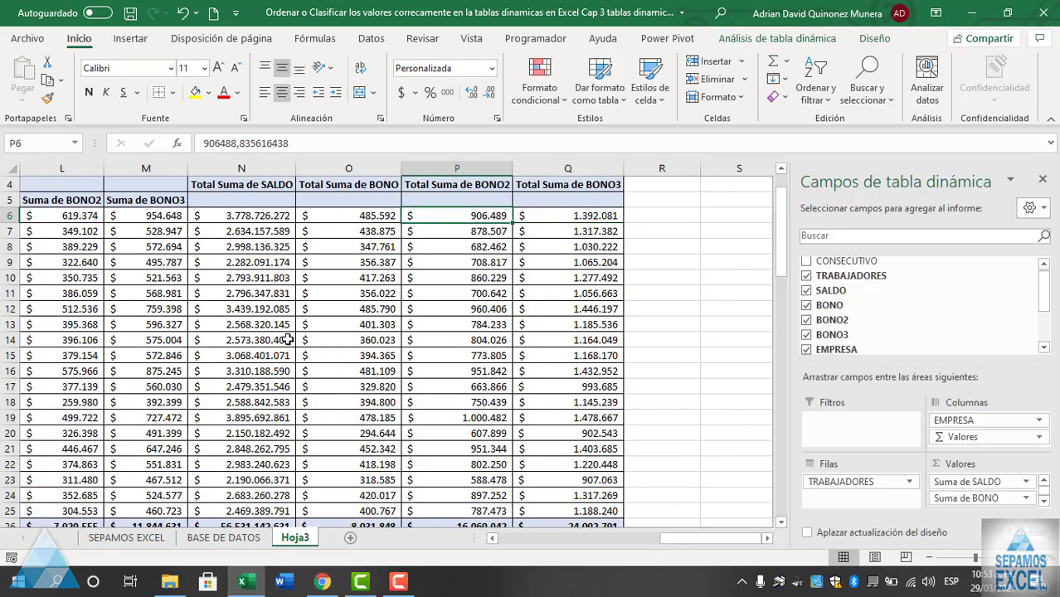
pyautogui.press('Left')
pyautogui.press('Left')
pyautogui.press('Left')
pyautogui.press('Left')
pyautogui.press('Left')
pyautogui.press('Left')
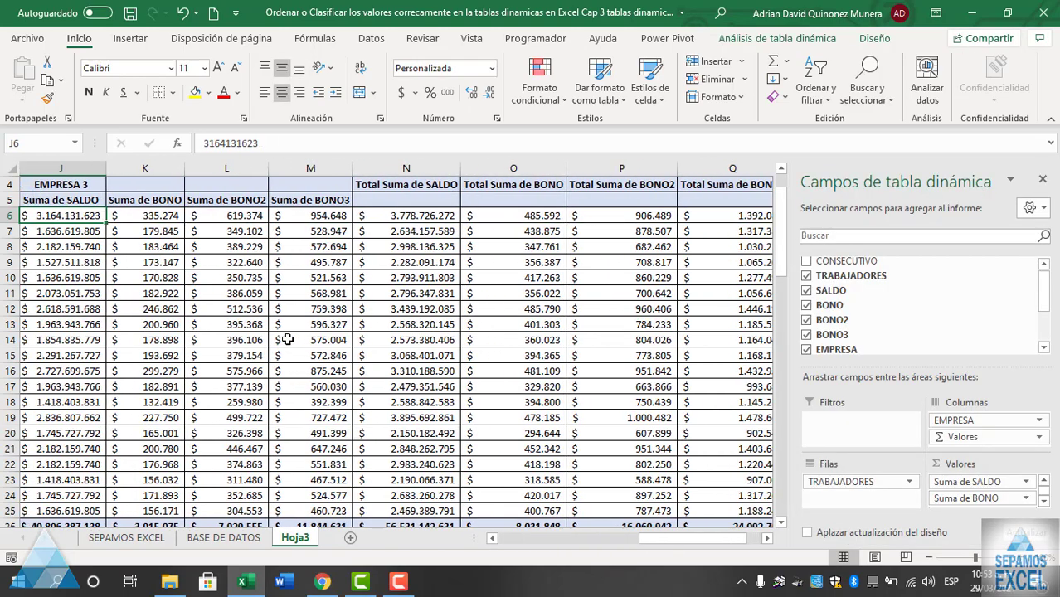
pyautogui.press('Left')
pyautogui.press('Left')
pyautogui.press('Left')
pyautogui.press('Left')
pyautogui.press('Left')
pyautogui.press('Left')
pyautogui.press('Left')
pyautogui.press('Left')
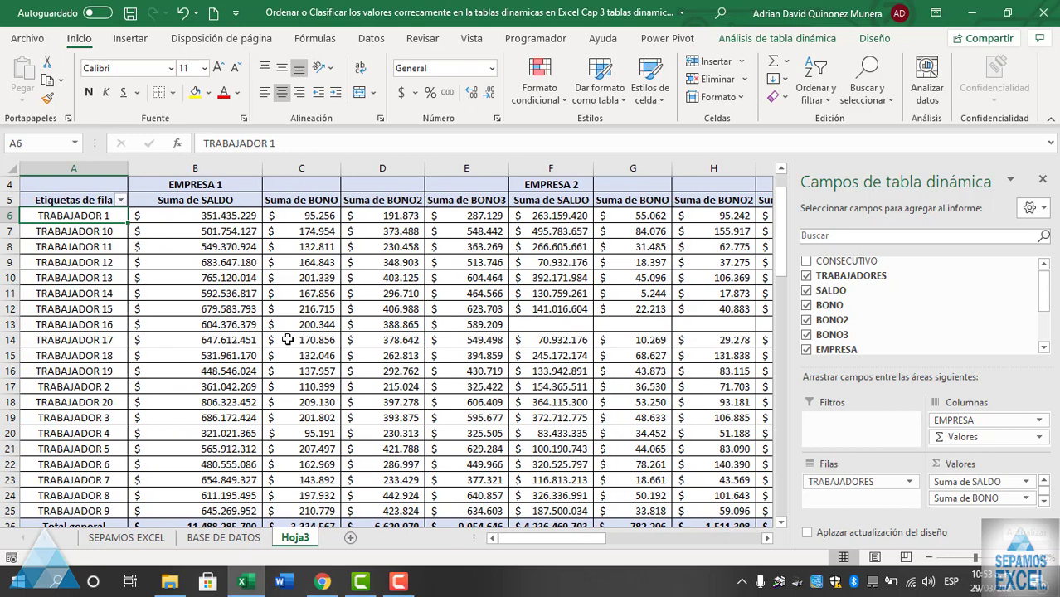
pyautogui.scroll(1, 438, 369)
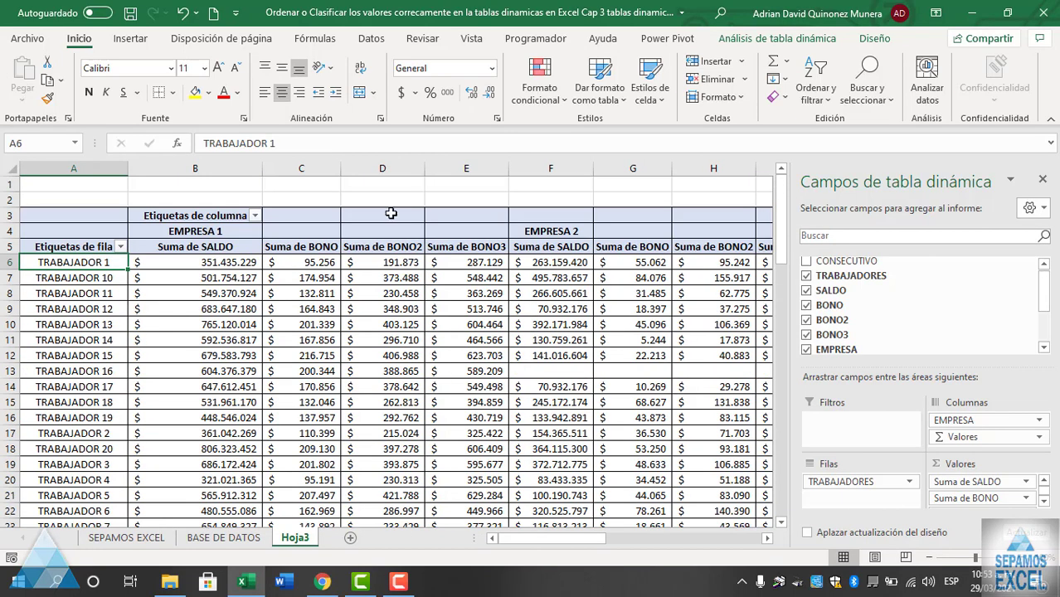
pyautogui.click(386, 199)
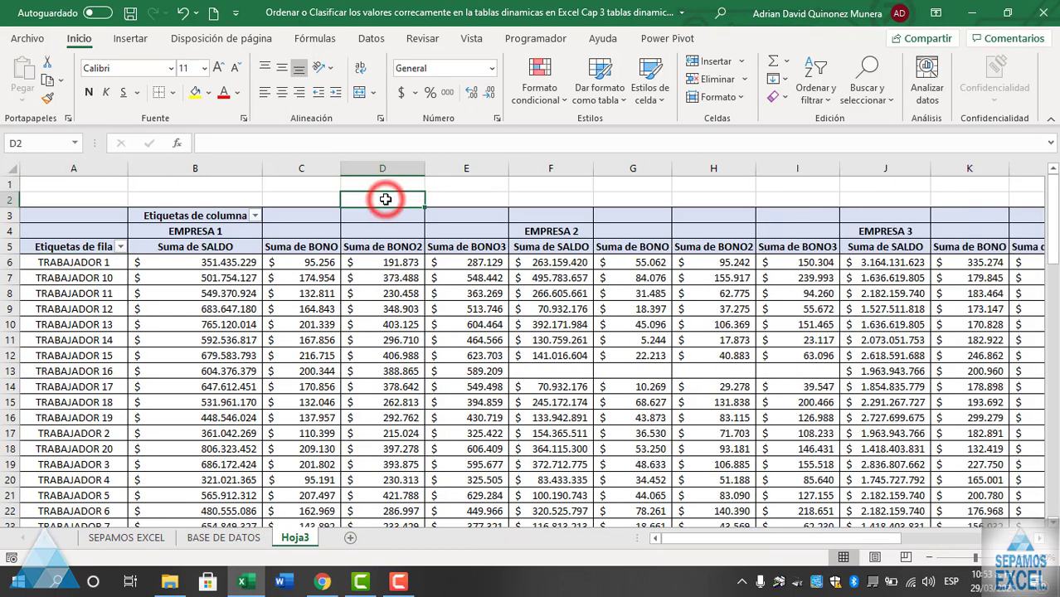
# Step: Uncheck BONO3, BONO2, BONO, SALDO, EMPRESA and TRABAJADORES, leaving the empty PivotTable2 placeholder
pyautogui.click(546, 351)
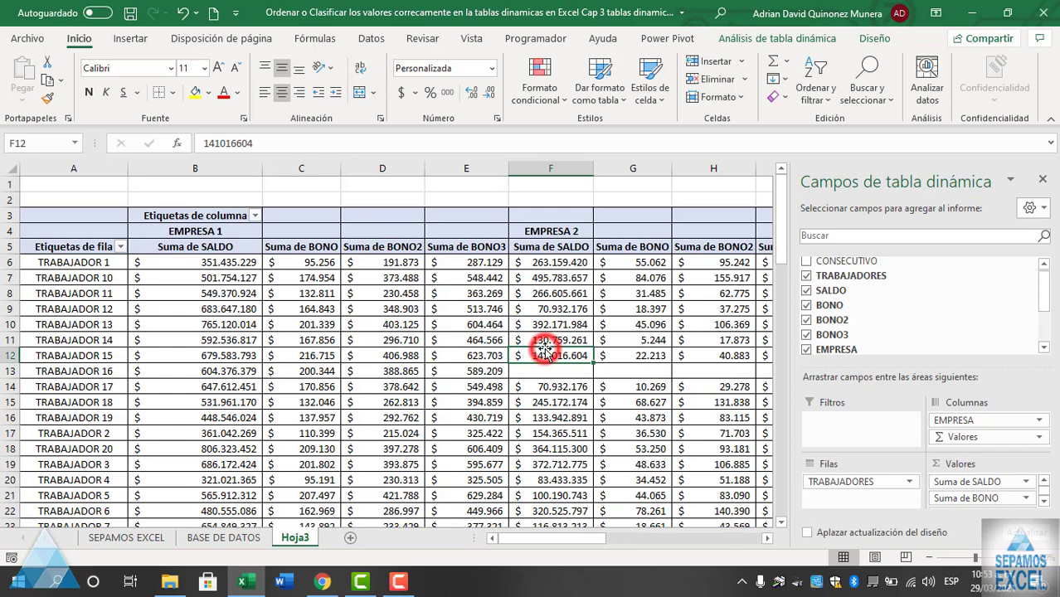
pyautogui.click(807, 335)
pyautogui.click(807, 321)
pyautogui.click(807, 305)
pyautogui.click(806, 292)
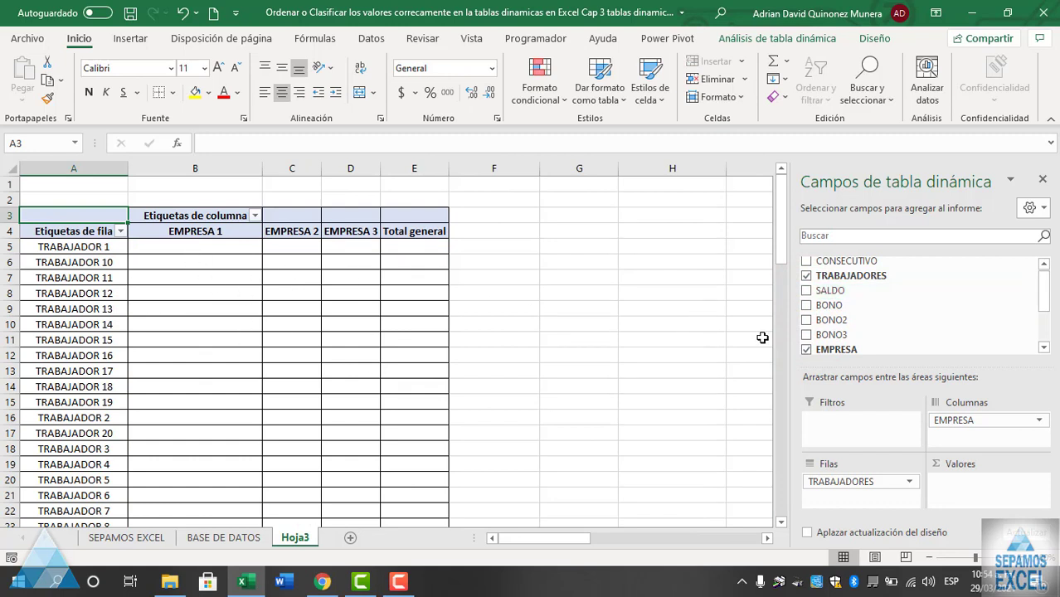
pyautogui.click(807, 291)
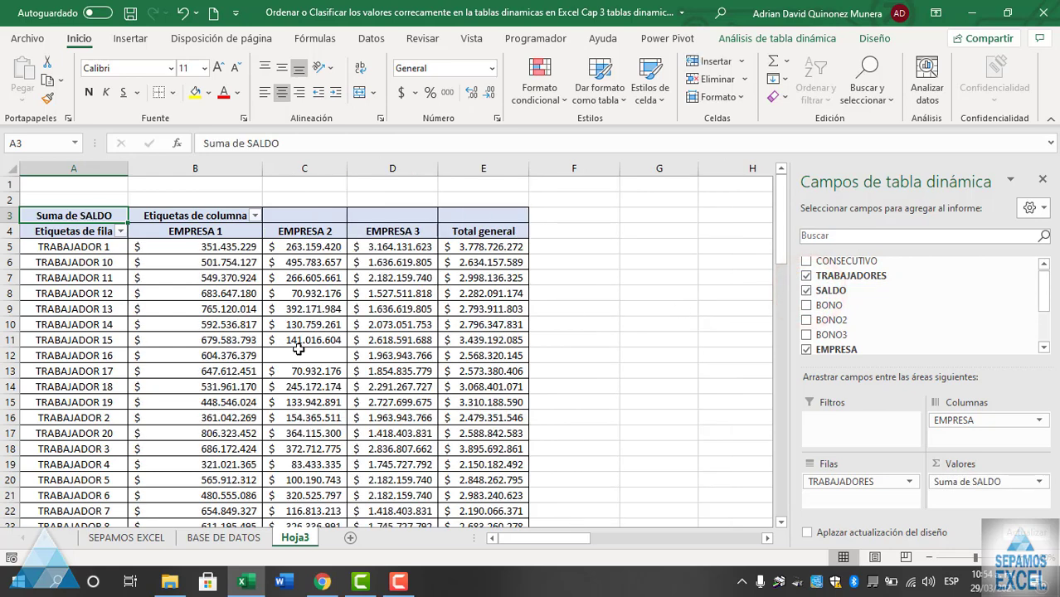
pyautogui.click(807, 291)
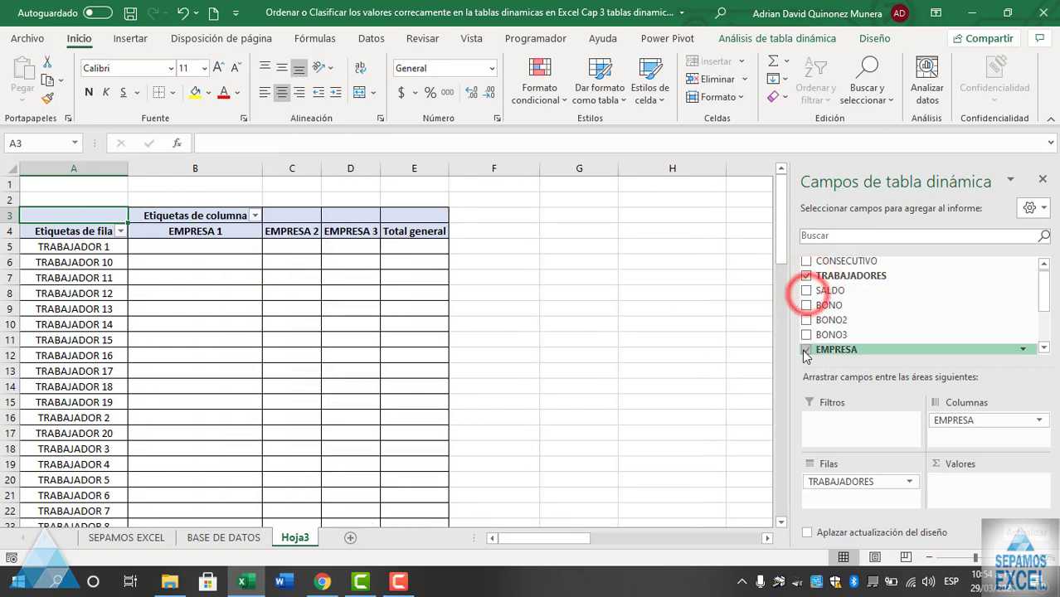
pyautogui.click(806, 349)
pyautogui.click(806, 276)
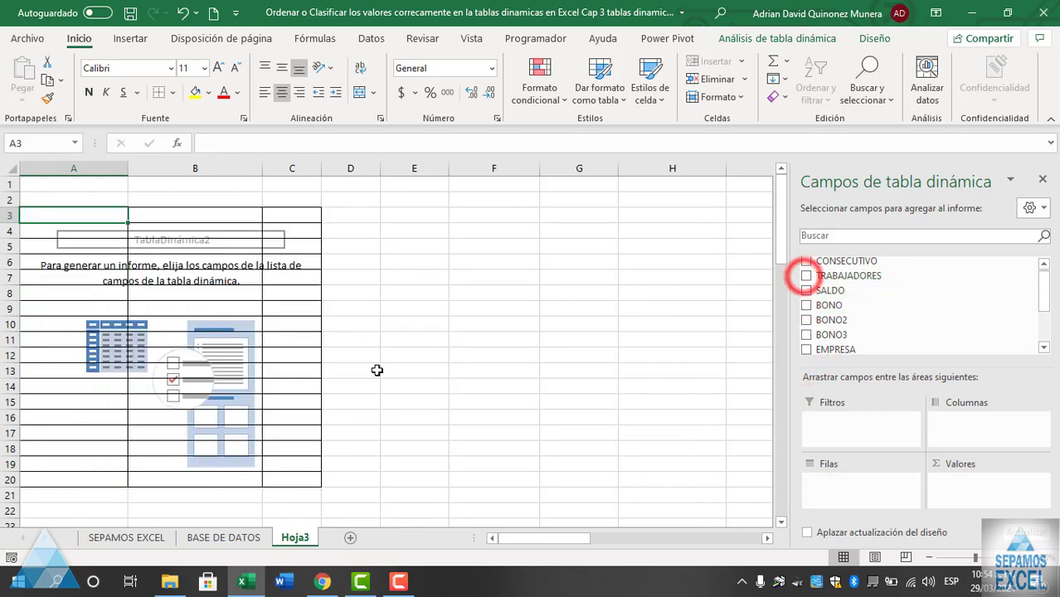
pyautogui.moveTo(89, 199); pyautogui.dragTo(369, 498)
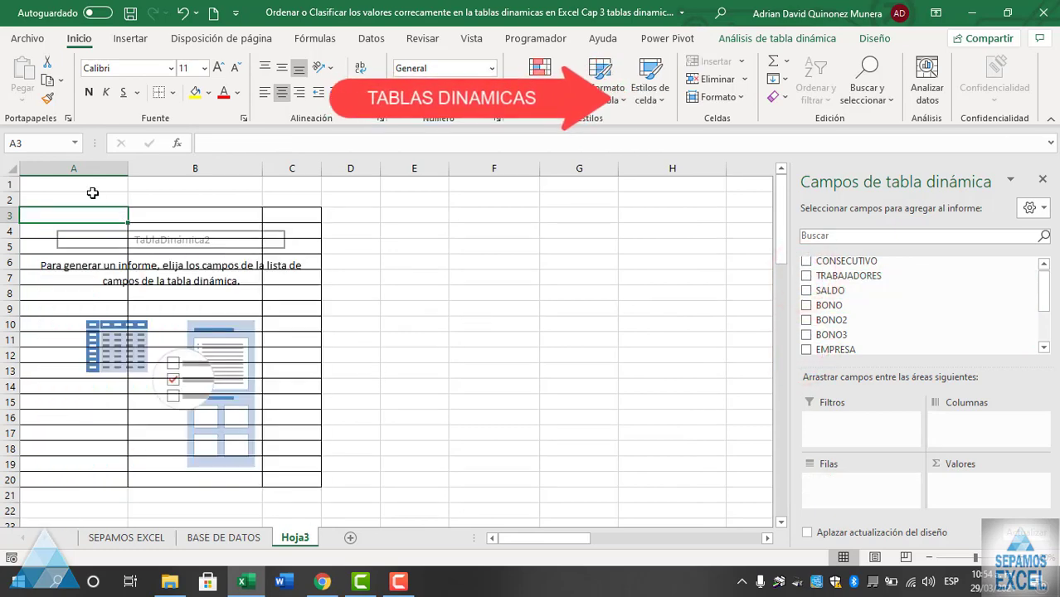
# Step: Clear the placeholder borders, then add TRABAJADORES, TIPO DE PAGO and SALDO to the pivot
pyautogui.click(158, 92)
pyautogui.click(498, 292)
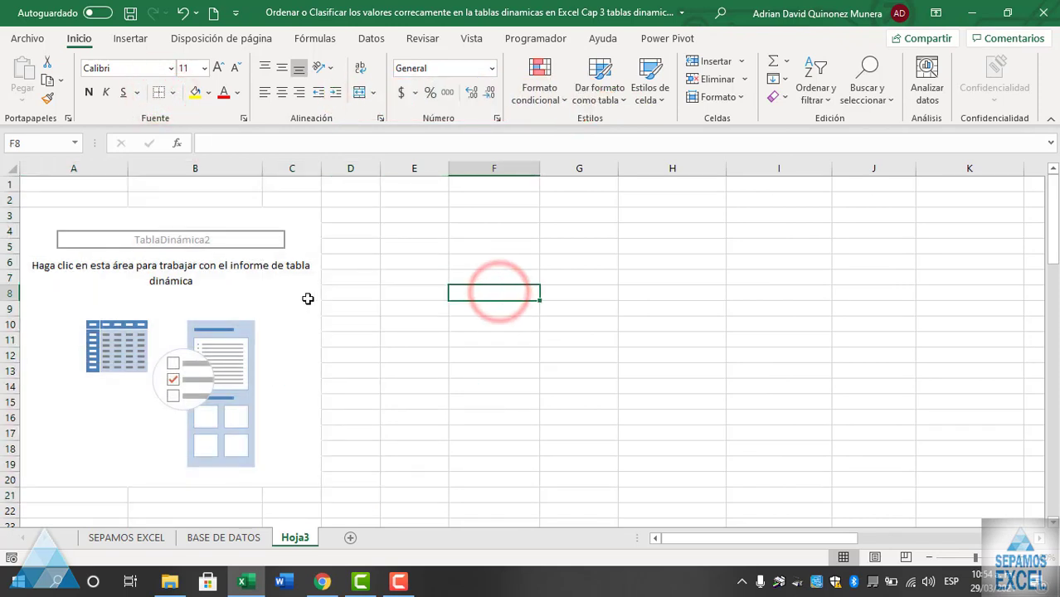
pyautogui.click(306, 297)
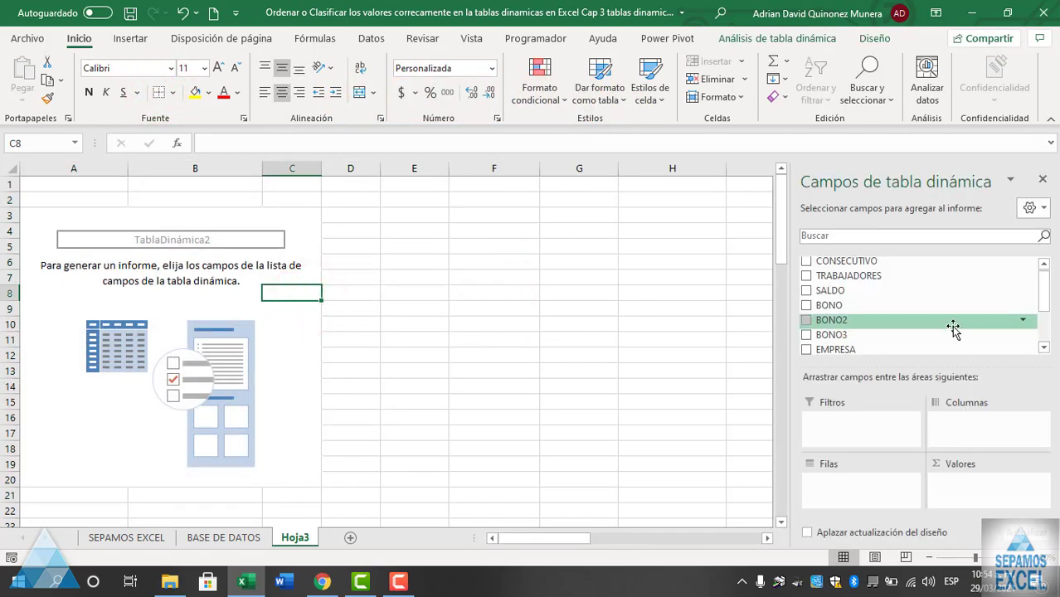
pyautogui.moveTo(1047, 303)
pyautogui.mouseDown()
pyautogui.moveTo(1049, 324)
pyautogui.moveTo(1042, 286)
pyautogui.moveTo(1043, 325)
pyautogui.mouseUp()
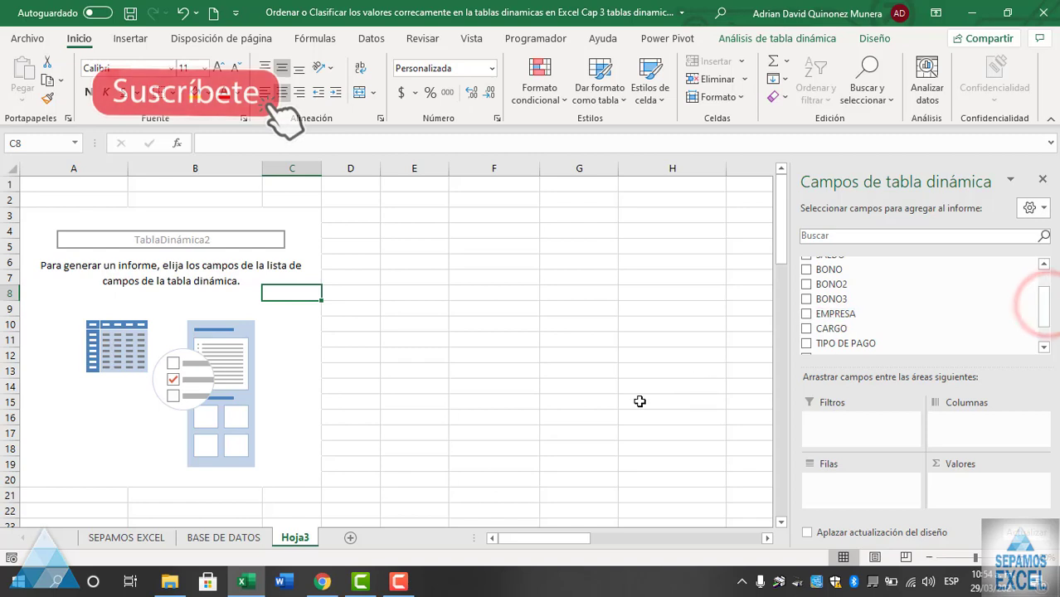
pyautogui.click(807, 277)
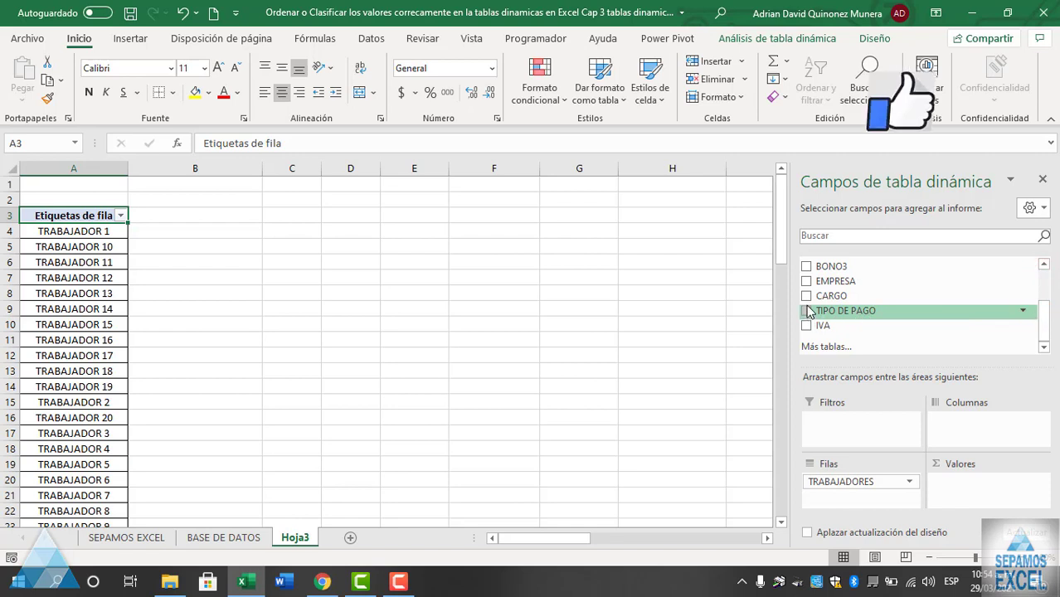
pyautogui.click(806, 310)
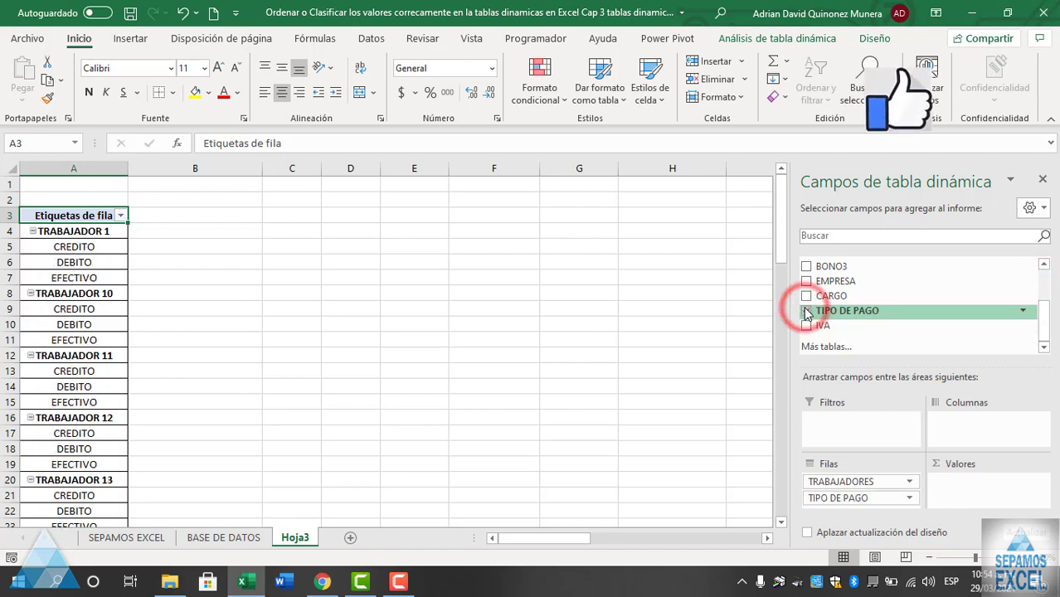
pyautogui.moveTo(1044, 322); pyautogui.dragTo(1044, 274)
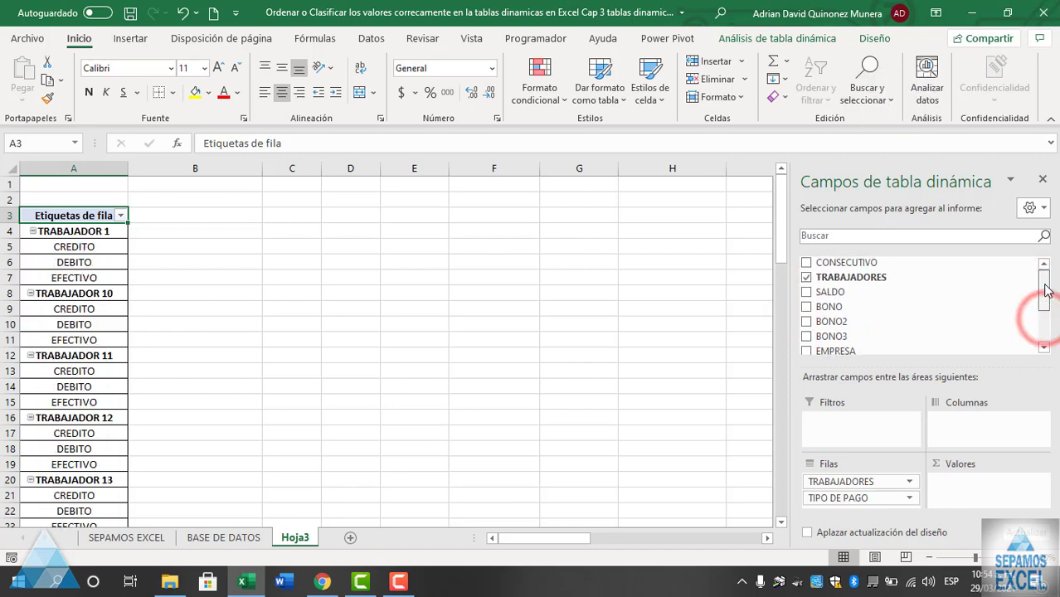
pyautogui.click(806, 292)
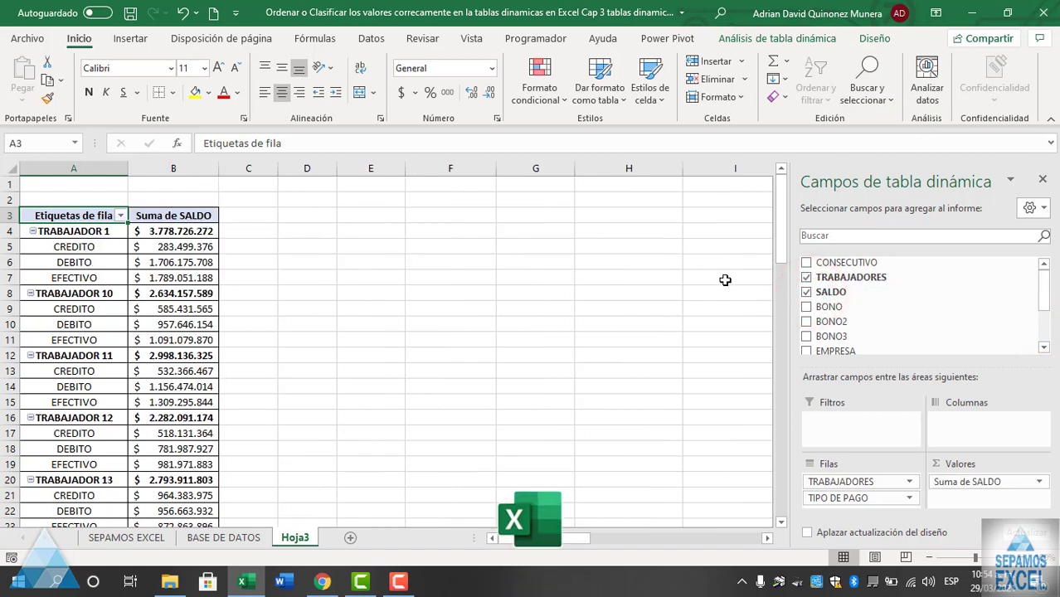
# Step: Try TIPO DE PAGO as a count in Valores, then move it back to Filas
pyautogui.scroll(-1, 840, 330)
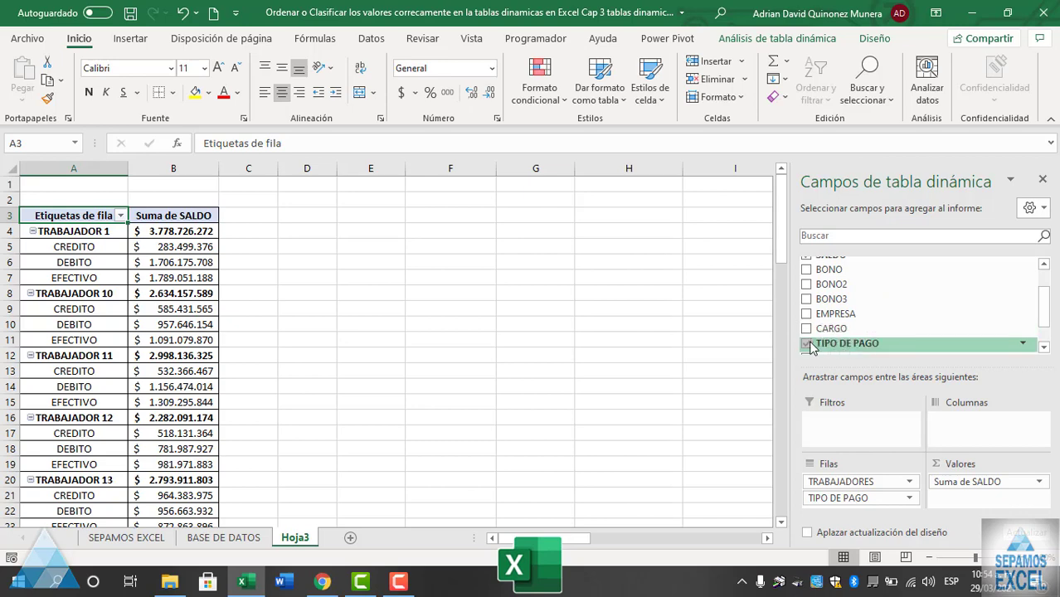
pyautogui.click(806, 344)
pyautogui.moveTo(829, 347); pyautogui.dragTo(969, 485)
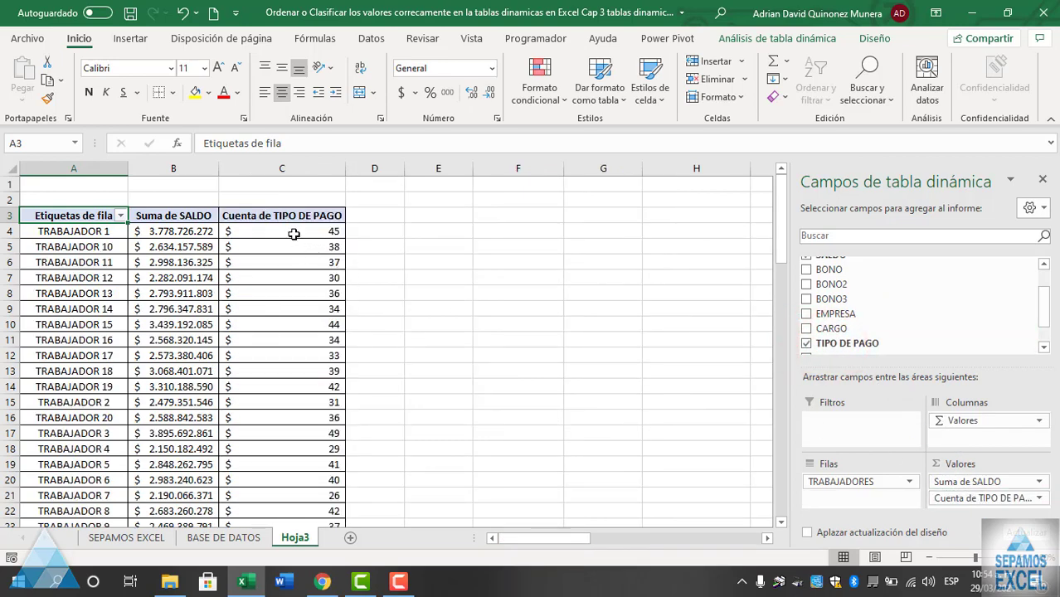
pyautogui.moveTo(292, 230)
pyautogui.click(267, 230)
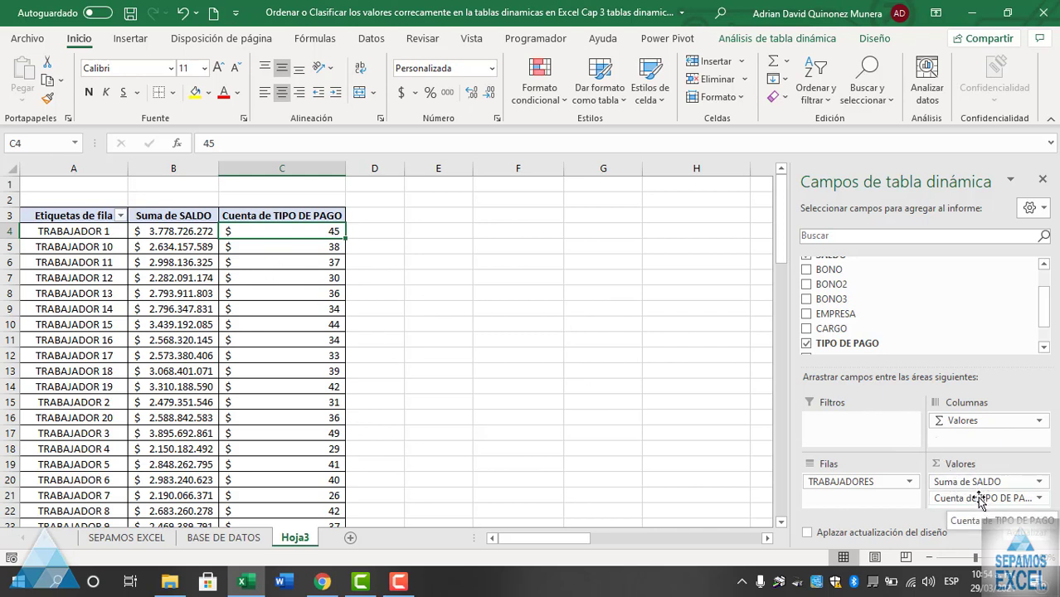
pyautogui.moveTo(979, 501); pyautogui.dragTo(863, 498)
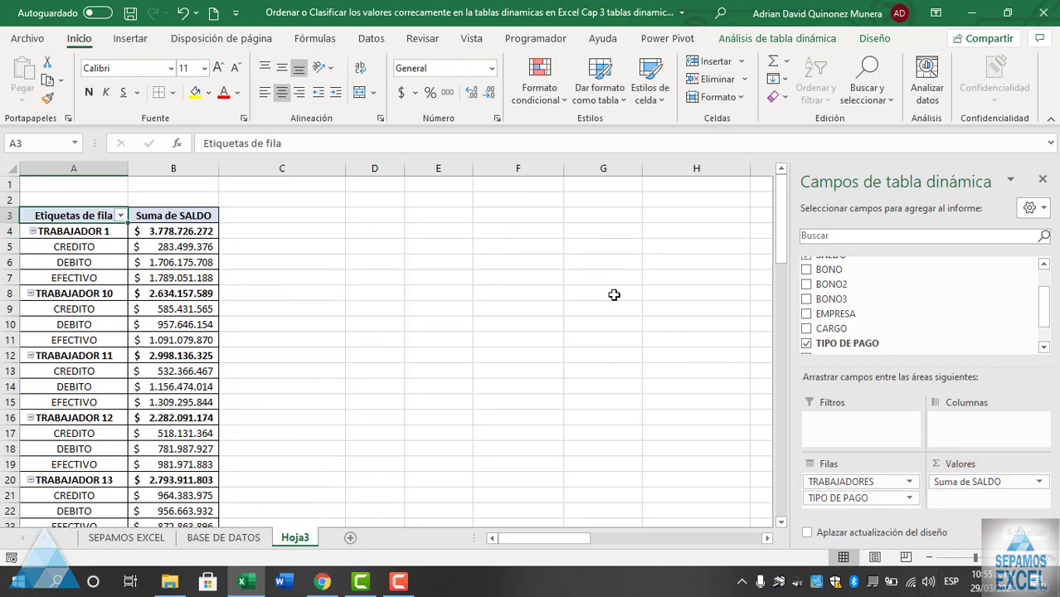
# Step: Add the CARGO field so job titles nest under each TIPO DE PAGO
pyautogui.scroll(-6, 166, 324)
pyautogui.scroll(-5, 182, 336)
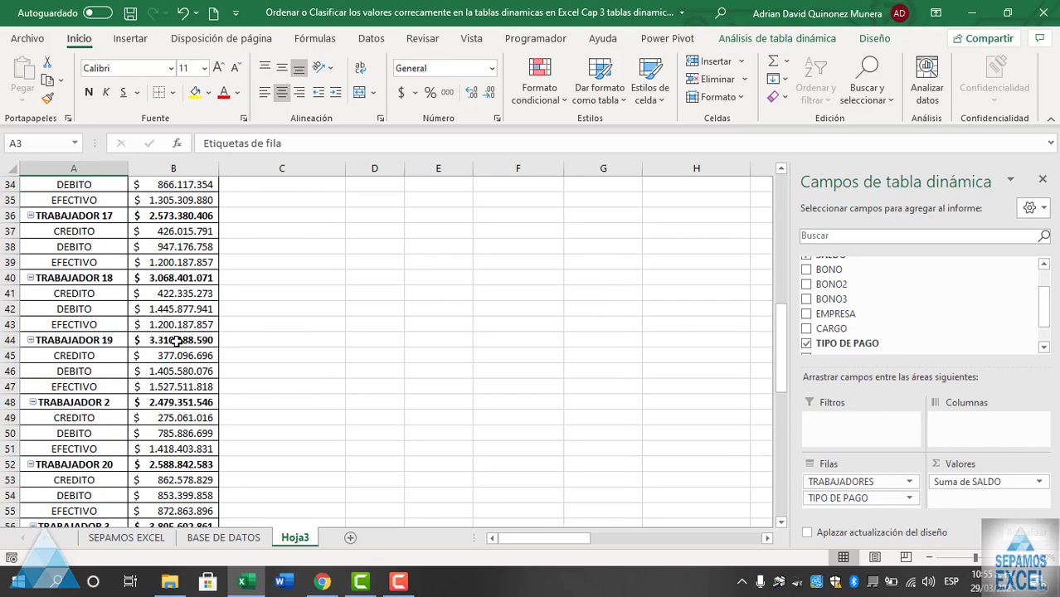
pyautogui.scroll(-2, 184, 298)
pyautogui.scroll(6, 190, 355)
pyautogui.scroll(5, 190, 355)
pyautogui.scroll(2, 190, 354)
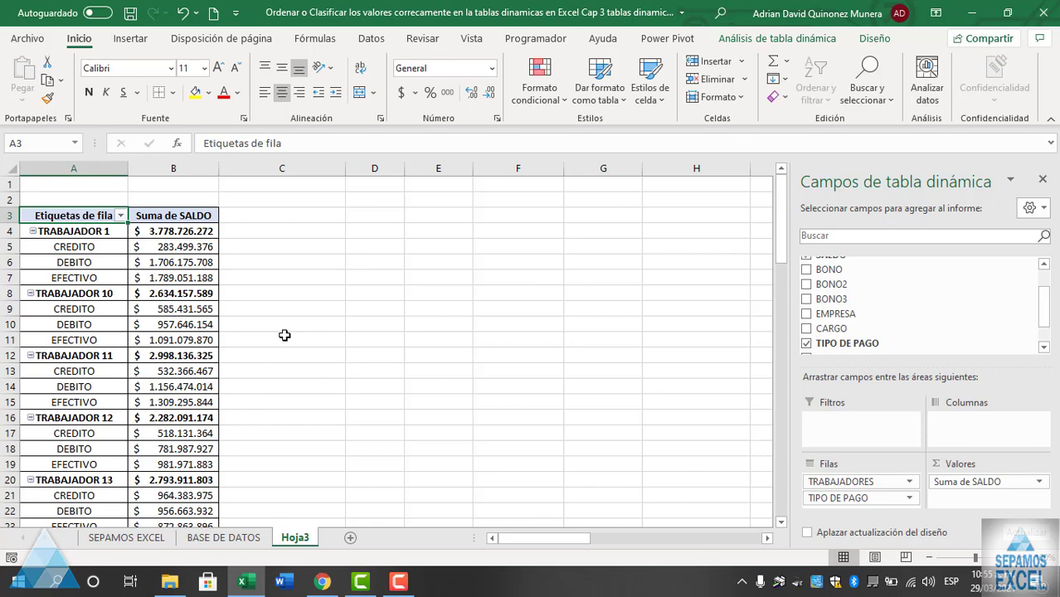
pyautogui.scroll(-3, 287, 336)
pyautogui.scroll(3, 289, 339)
pyautogui.click(806, 330)
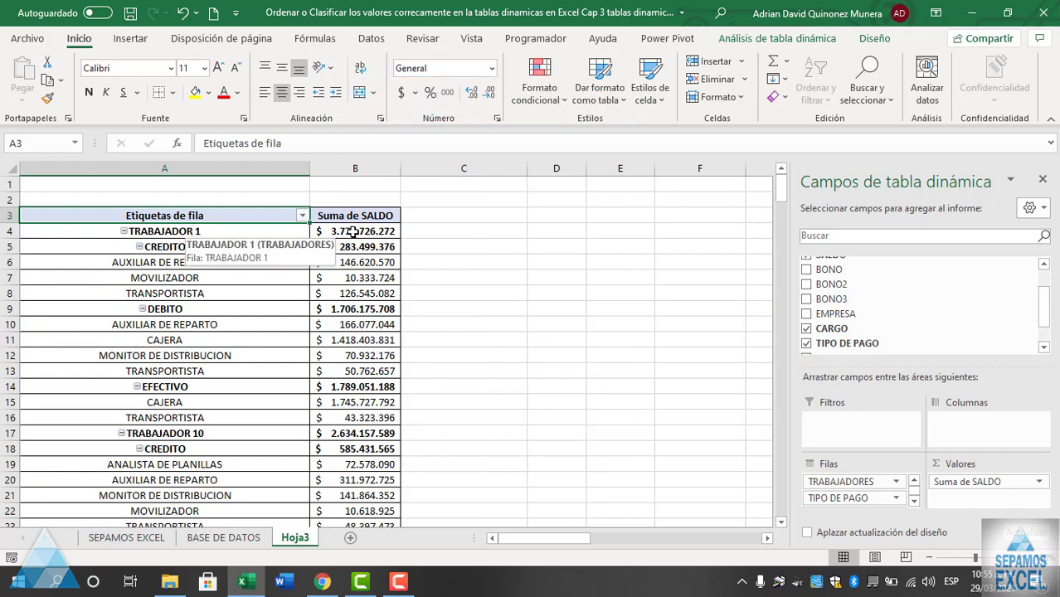
# Step: Step through the new job-title rows, such as TRANSPORTISTA and MOVILIZADOR
pyautogui.press('Down')
pyautogui.press('Down')
pyautogui.press('Down')
pyautogui.press('Down')
pyautogui.press('Up')
pyautogui.press('Up')
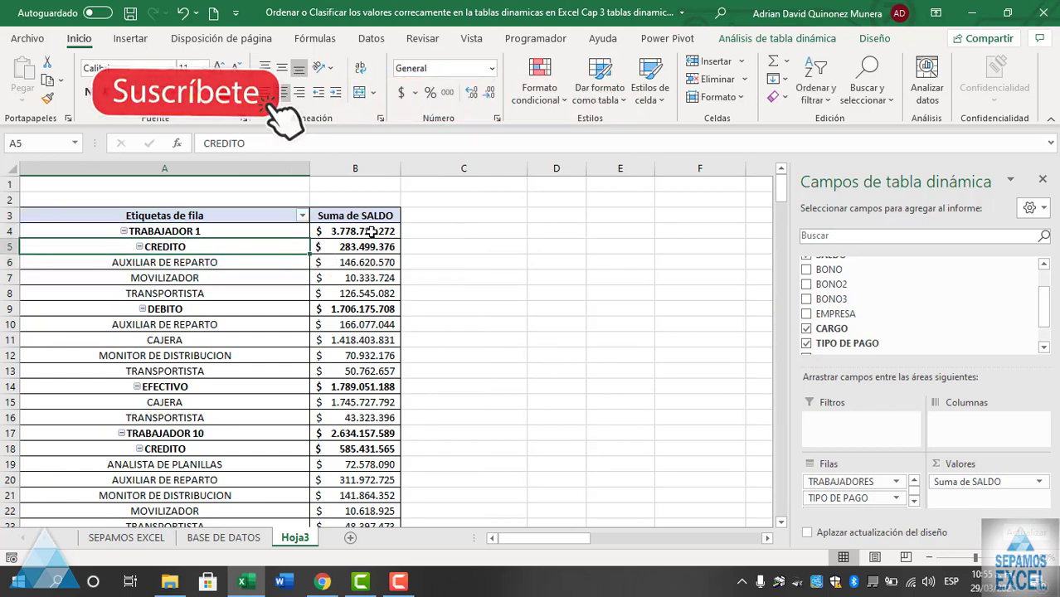
pyautogui.press('Down')
pyautogui.press('Down')
pyautogui.press('Down')
pyautogui.press('Up')
pyautogui.press('Up')
pyautogui.press('Up')
pyautogui.press('Down')
pyautogui.press('Down')
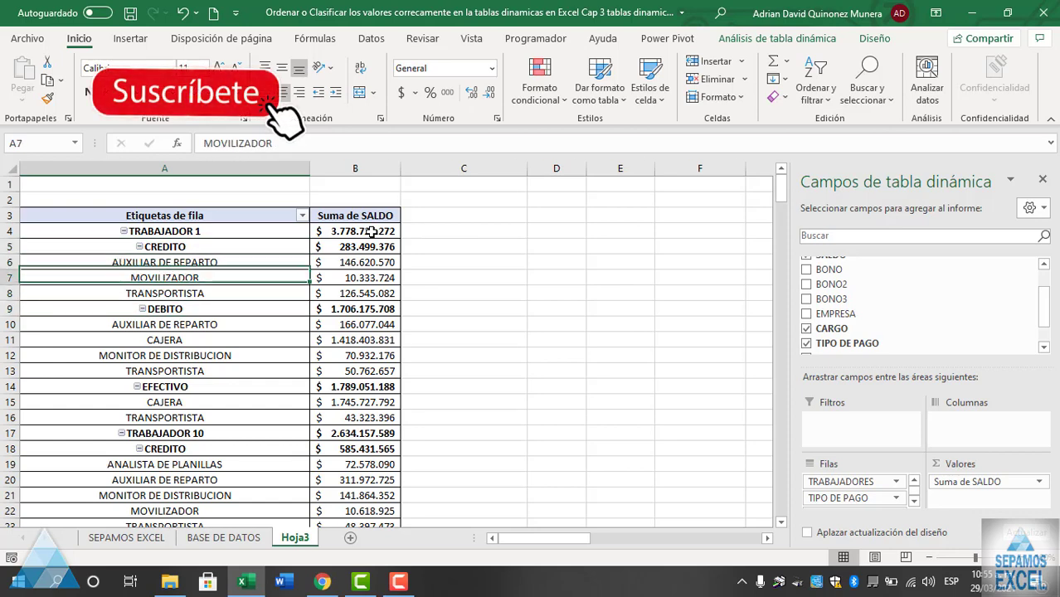
pyautogui.press('Down')
pyautogui.press('Up')
pyautogui.press('Down')
pyautogui.press('Down')
pyautogui.press('Down')
pyautogui.press('Down')
pyautogui.press('Down')
pyautogui.press('Down')
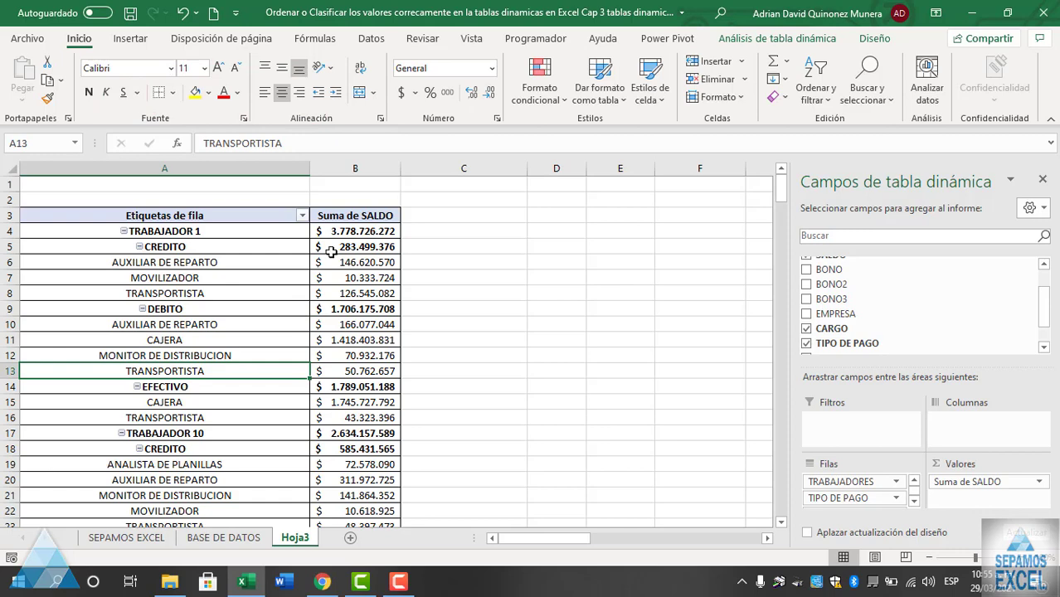
pyautogui.scroll(1, 833, 332)
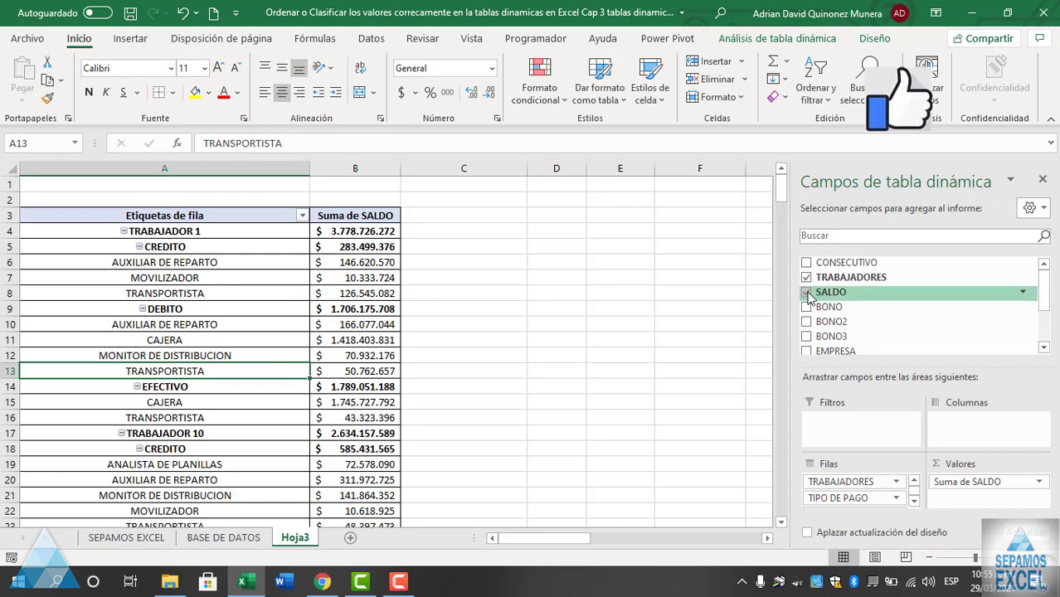
# Step: Remove SALDO, TRABAJADORES, TIPO DE PAGO and CARGO from the pivot
pyautogui.click(806, 292)
pyautogui.click(807, 277)
pyautogui.scroll(-1, 814, 311)
pyautogui.scroll(-1, 813, 311)
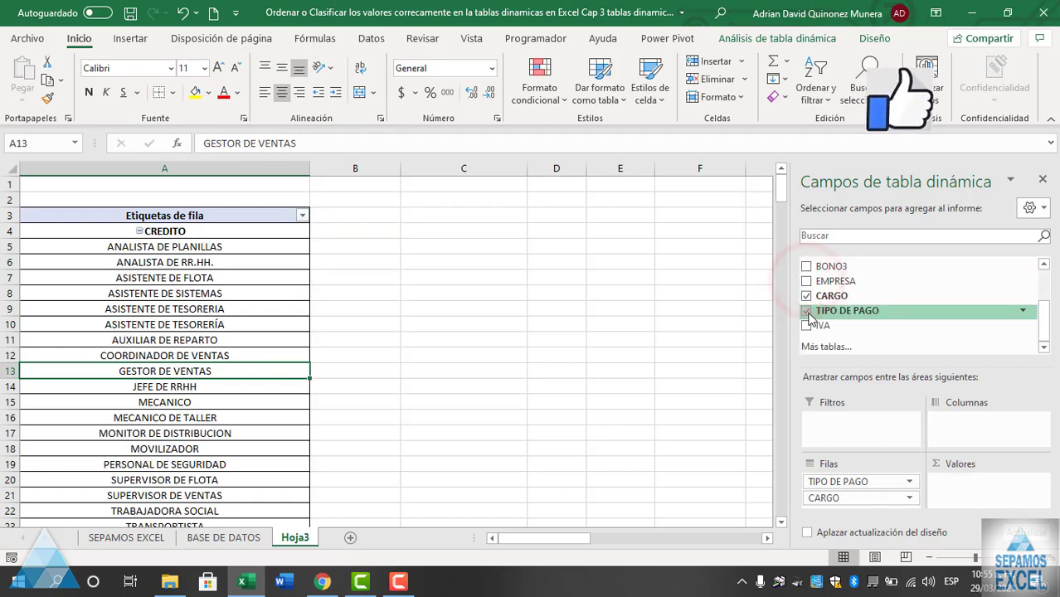
pyautogui.click(806, 310)
pyautogui.click(807, 296)
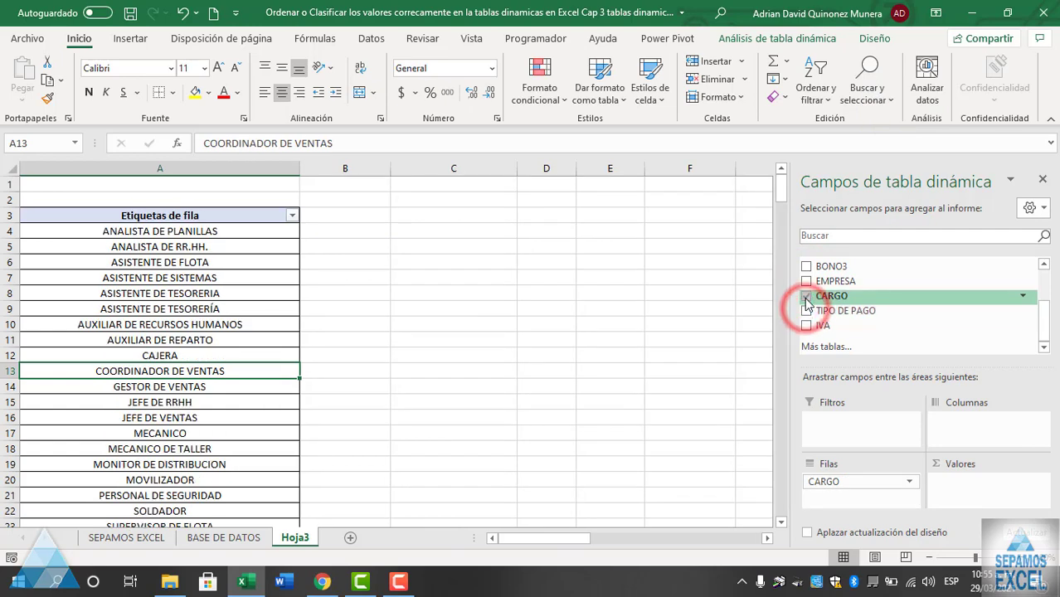
# Step: Put TIPO DE PAGO in Columnas, try then drop TRABAJADORES, and sum SALDO by EMPRESA rows
pyautogui.click(806, 310)
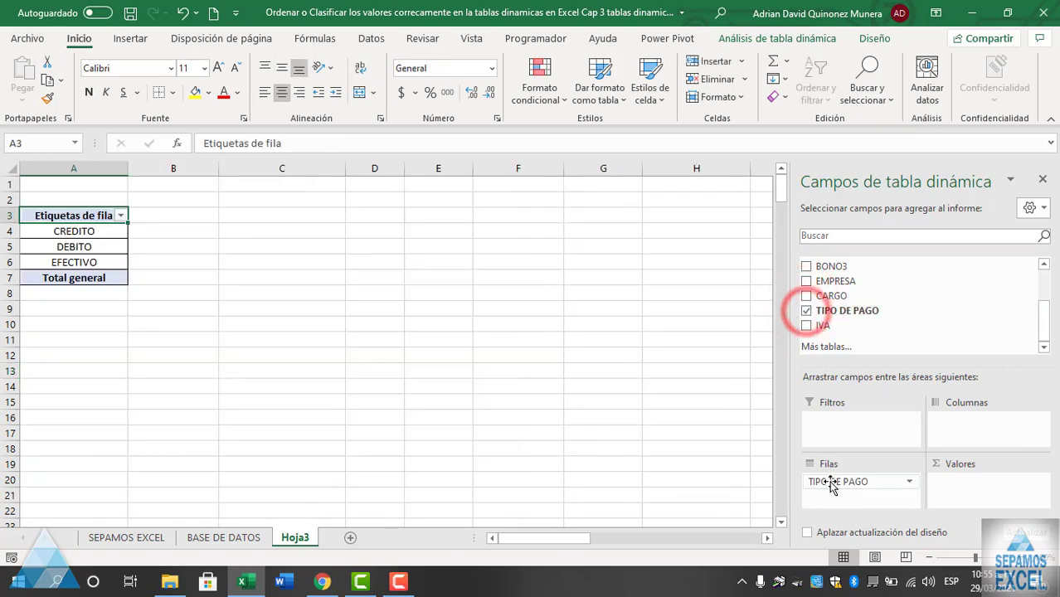
pyautogui.moveTo(829, 481); pyautogui.dragTo(967, 427)
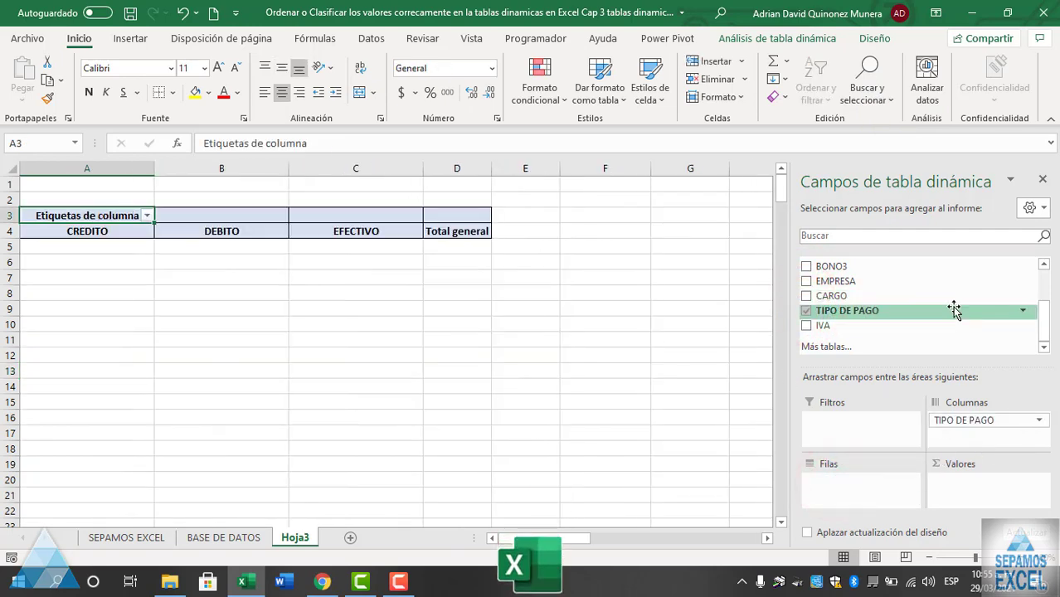
pyautogui.scroll(3, 884, 334)
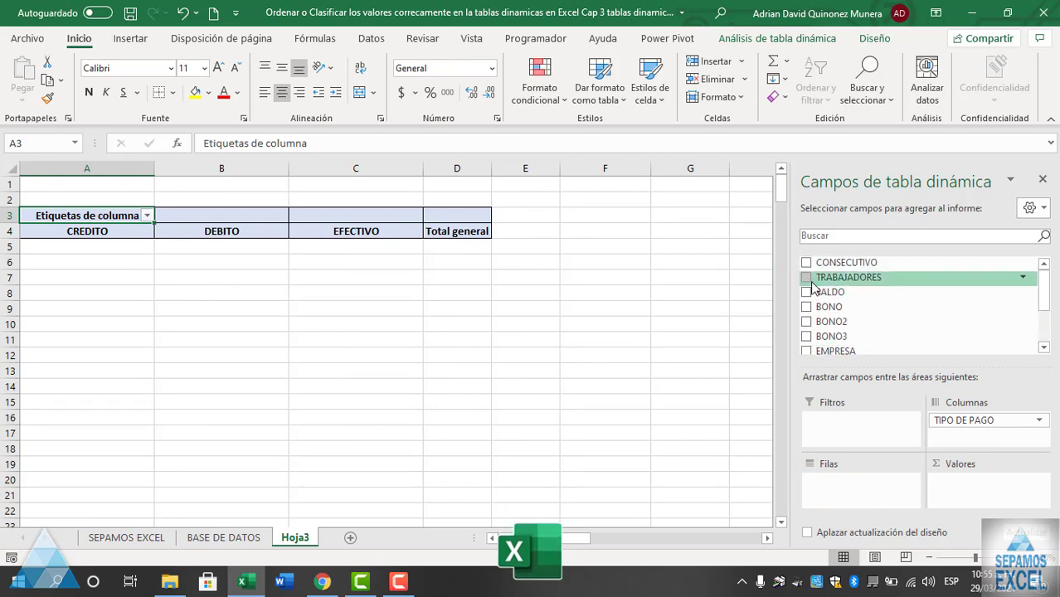
pyautogui.click(807, 278)
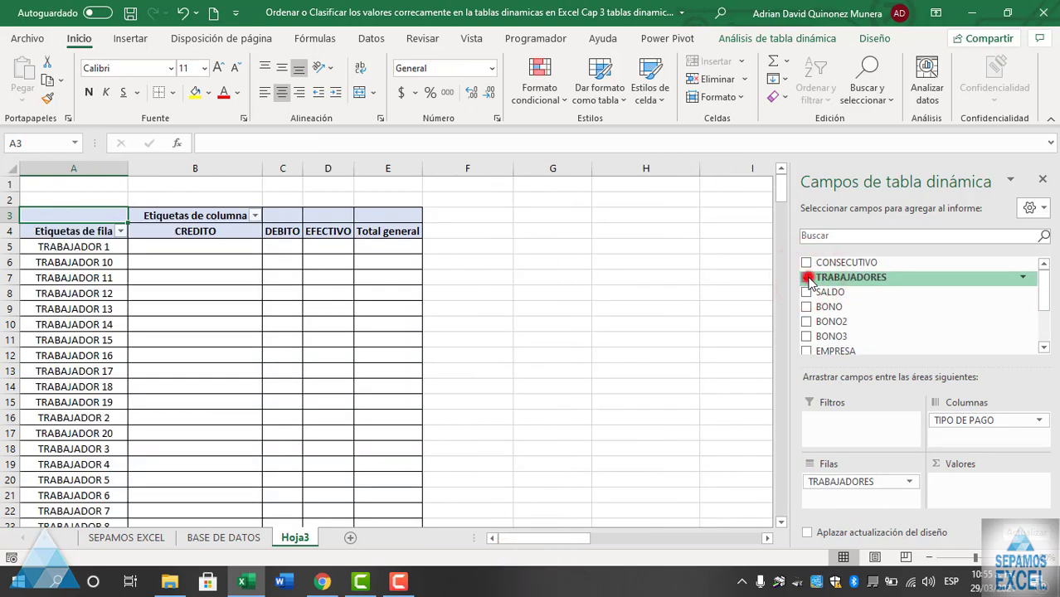
pyautogui.moveTo(811, 283); pyautogui.dragTo(977, 441)
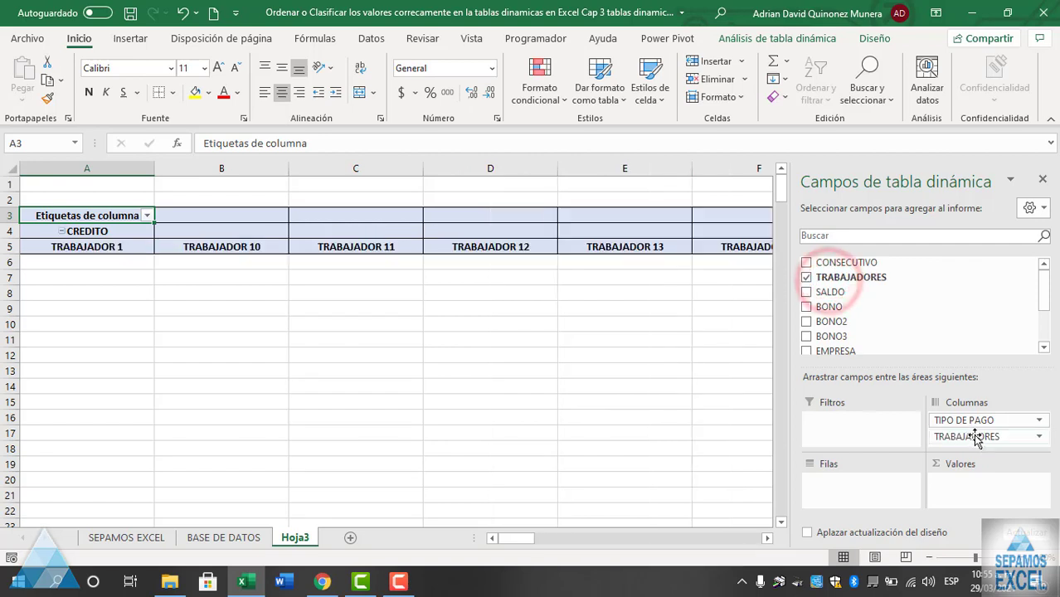
pyautogui.click(805, 278)
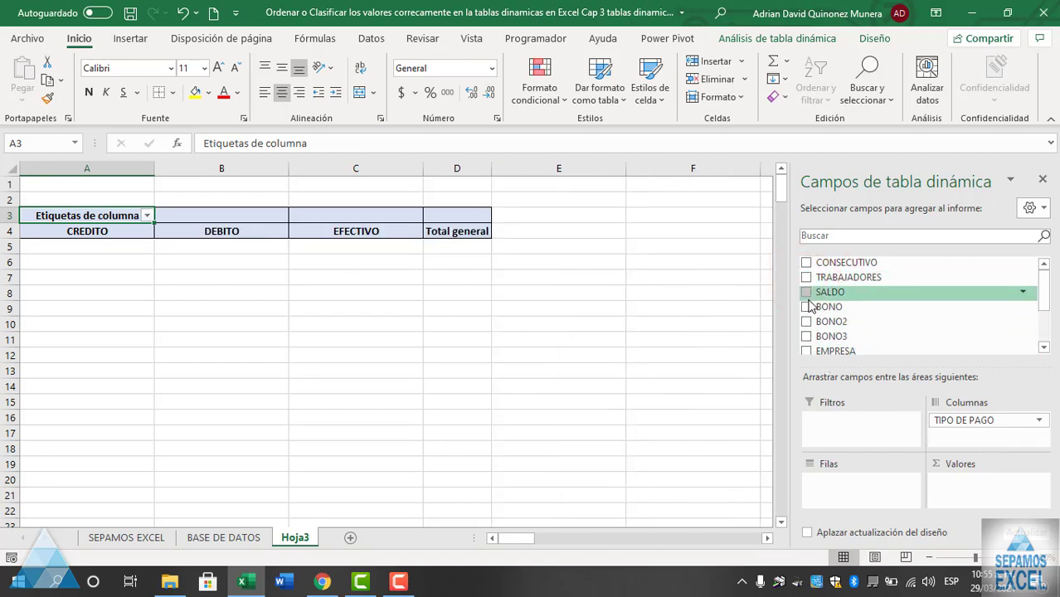
pyautogui.click(805, 295)
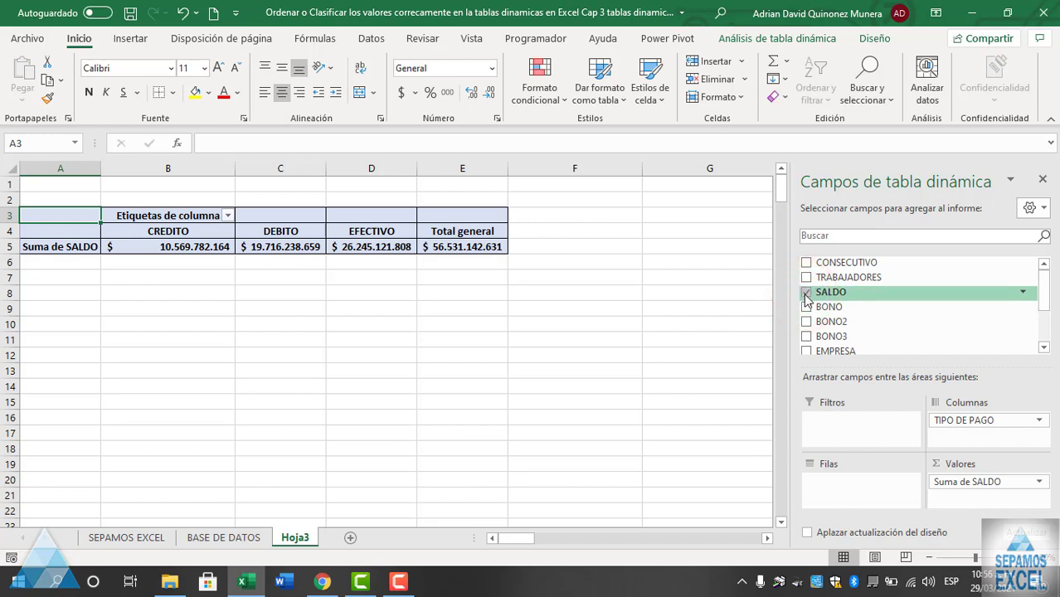
pyautogui.click(805, 351)
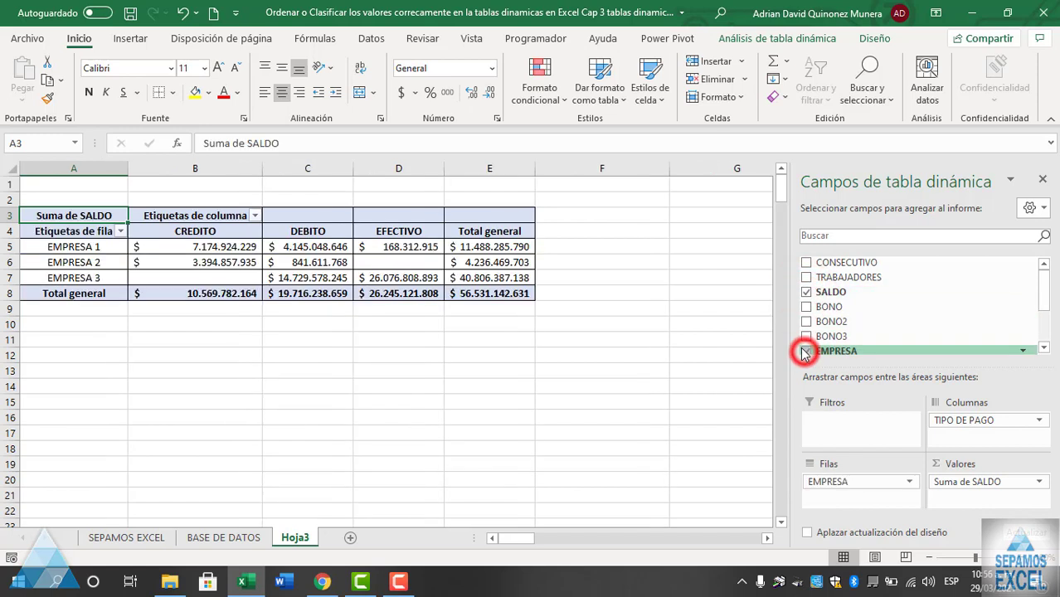
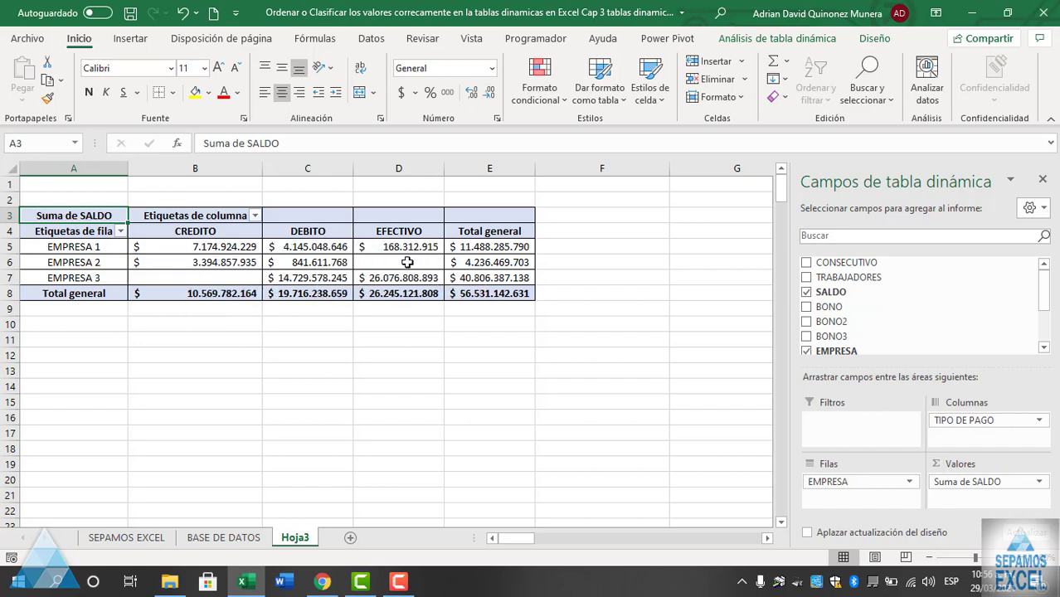
# Step: Inspect the empty EFECTIVO cell for EMPRESA 2 and CREDITO cell for EMPRESA 3 in the pivot
pyautogui.click(409, 262)
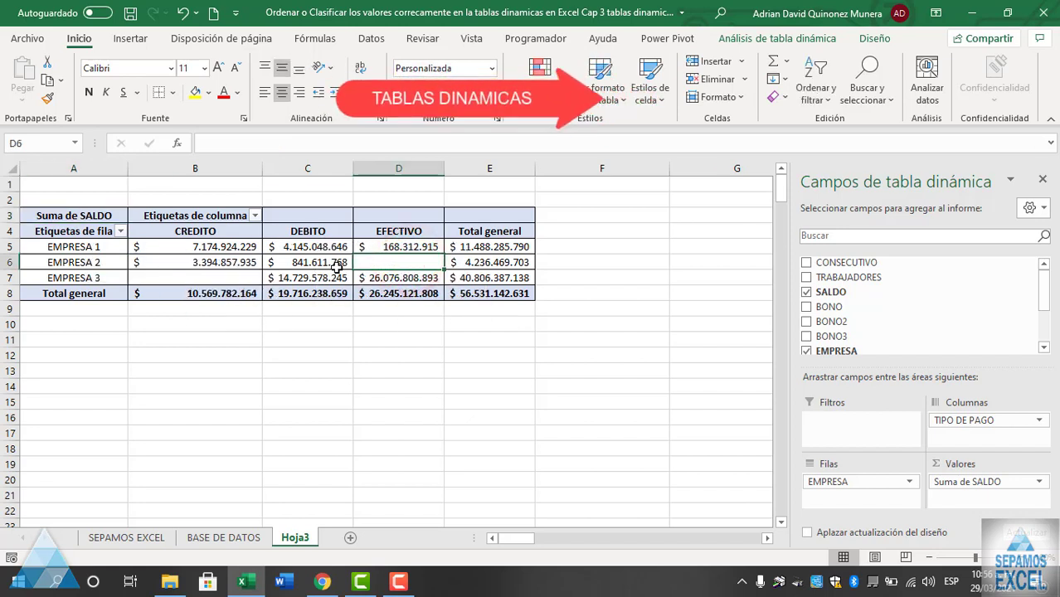
pyautogui.click(214, 278)
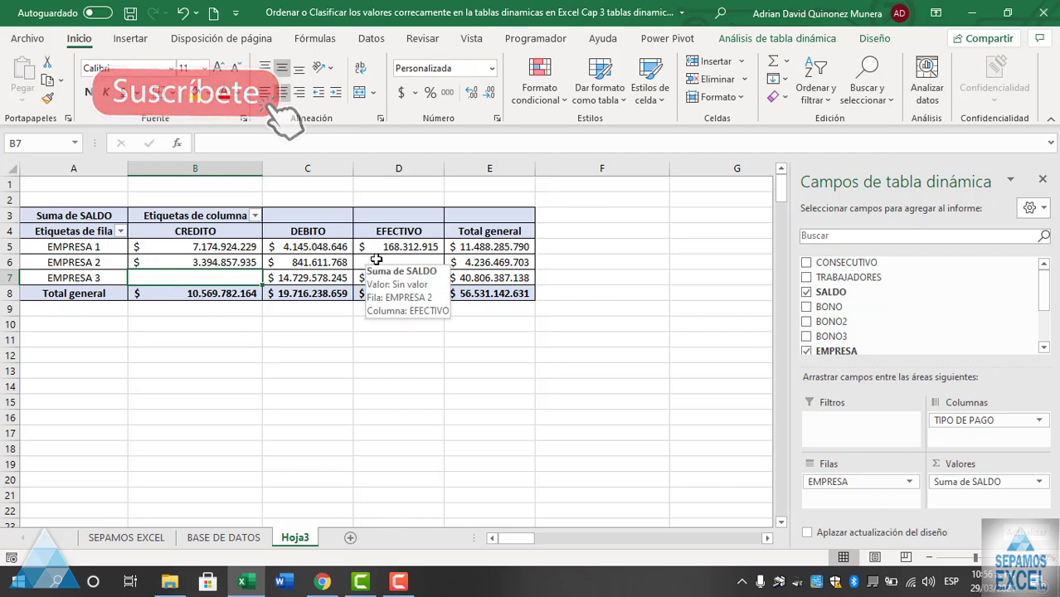
pyautogui.click(376, 259)
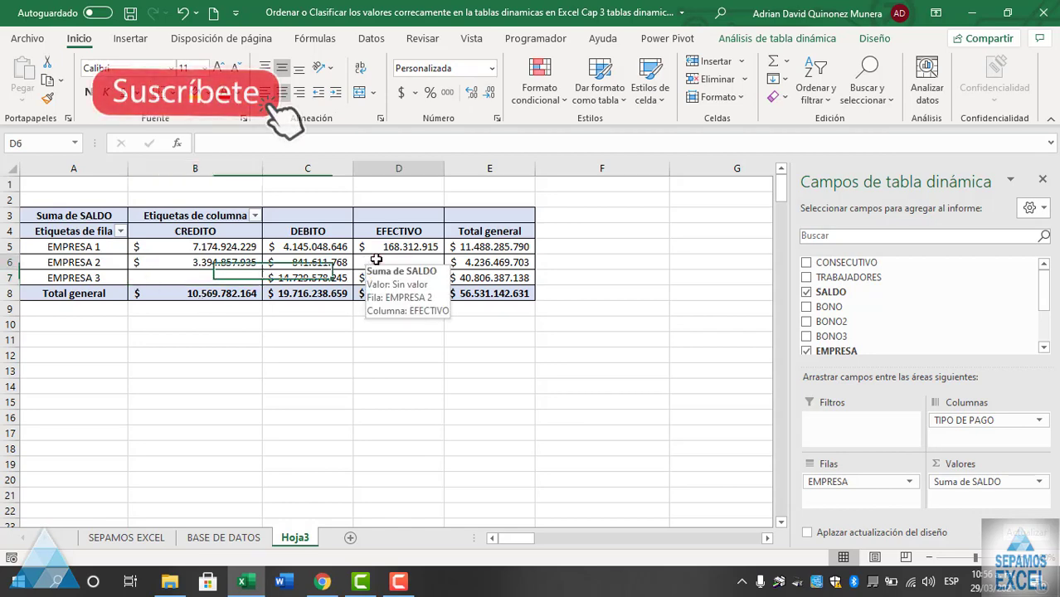
# Step: On BASE DE DATOS, clear the TRABAJADORES filter so all rows show
pyautogui.click(225, 537)
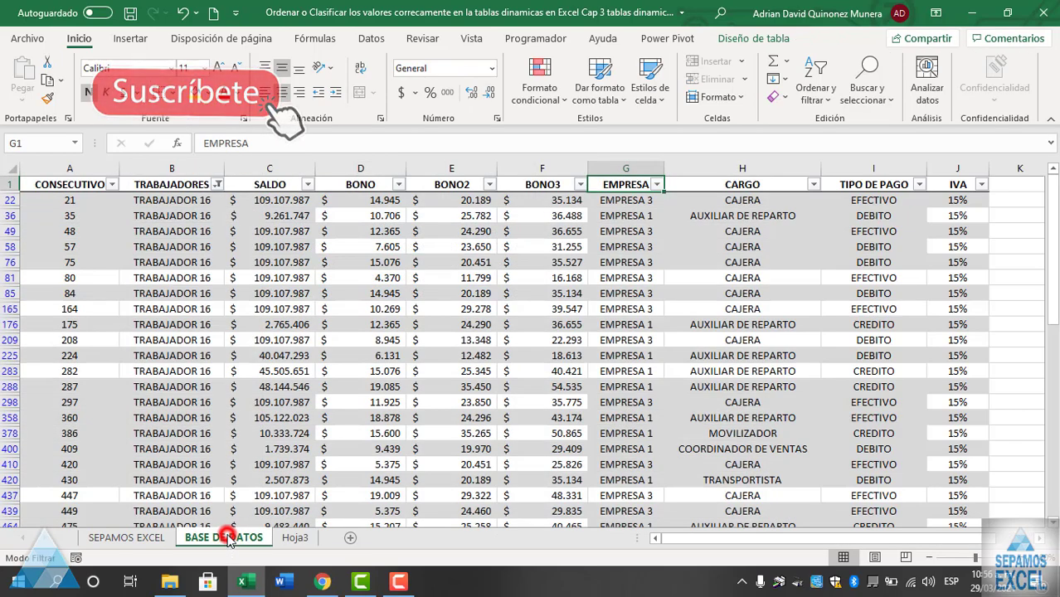
pyautogui.click(657, 185)
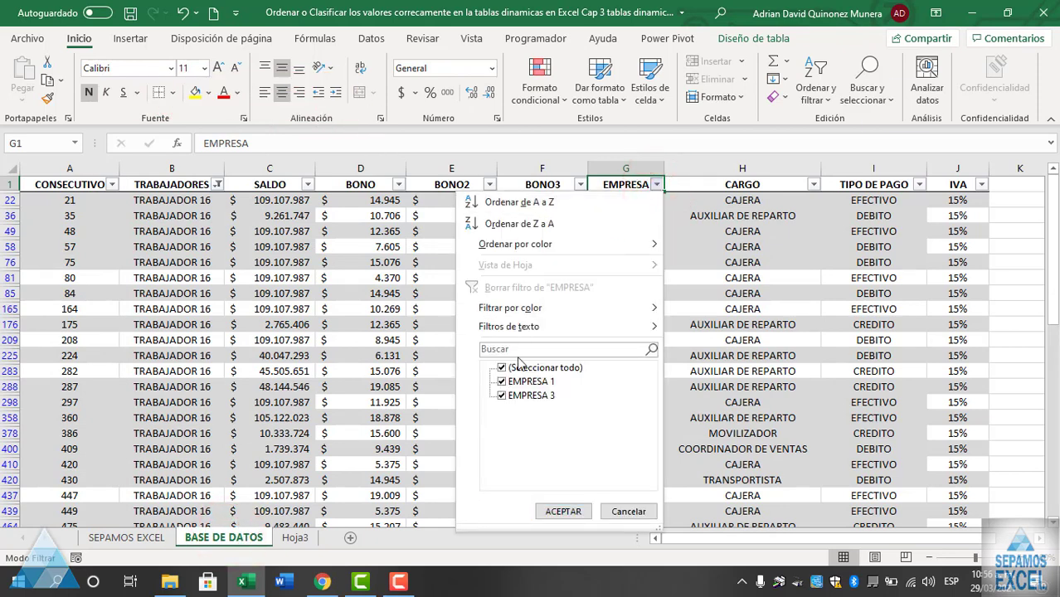
pyautogui.click(324, 263)
pyautogui.click(218, 184)
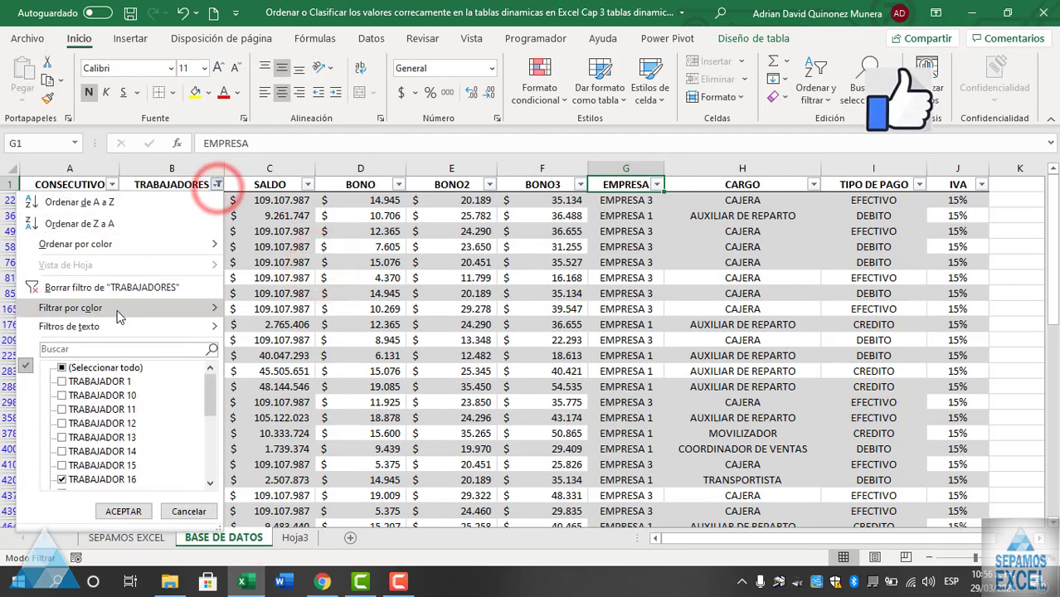
pyautogui.click(106, 287)
# Step: Filter EMPRESA to EMPRESA 2 only, review its TIPO DE PAGO values, and return to Hoja3
pyautogui.click(656, 185)
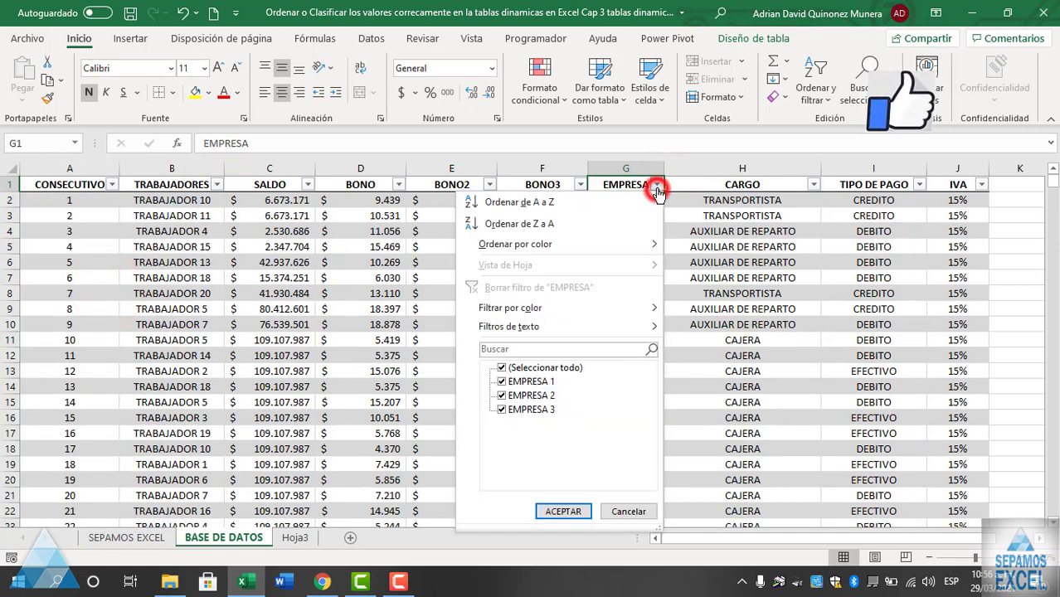
pyautogui.click(499, 370)
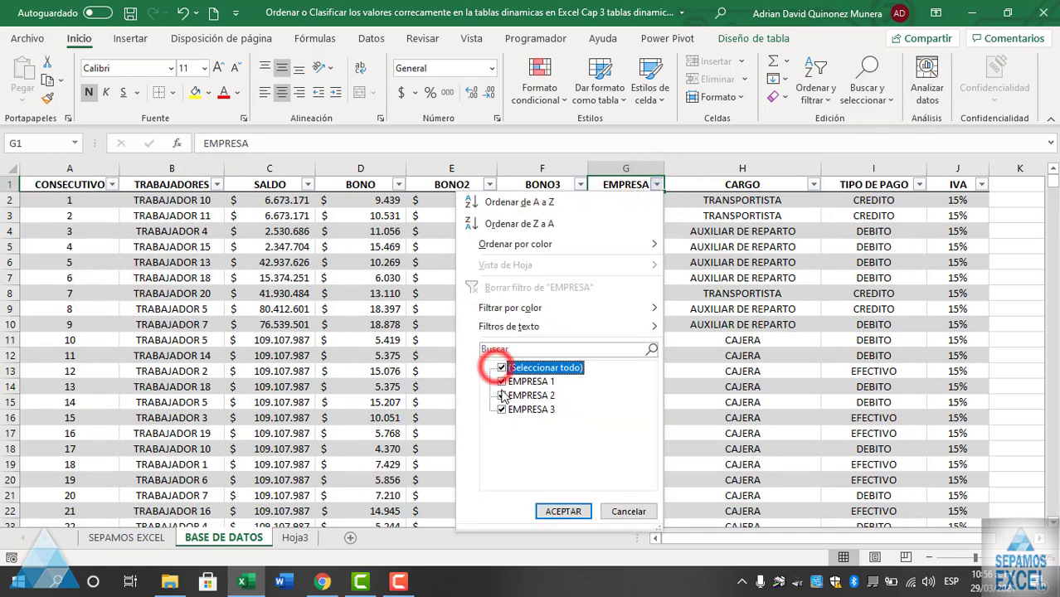
pyautogui.click(501, 396)
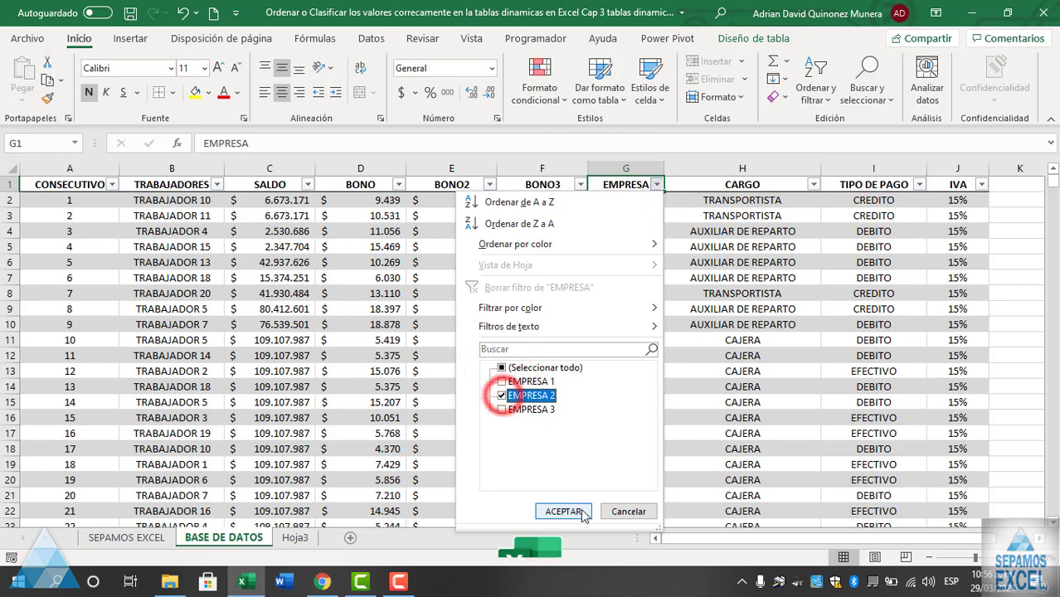
pyautogui.click(564, 511)
pyautogui.click(919, 184)
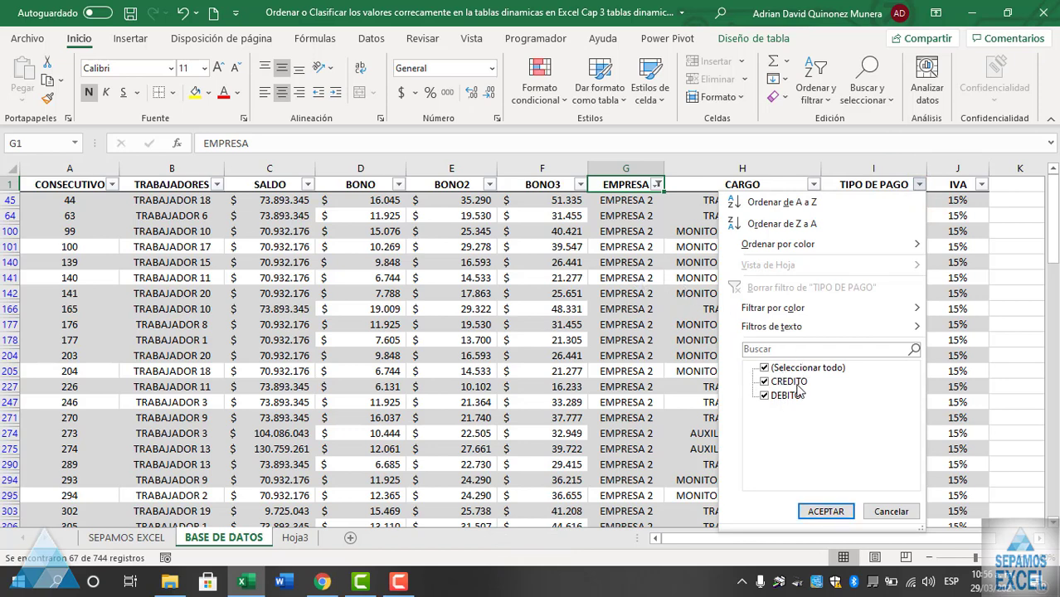
pyautogui.click(549, 357)
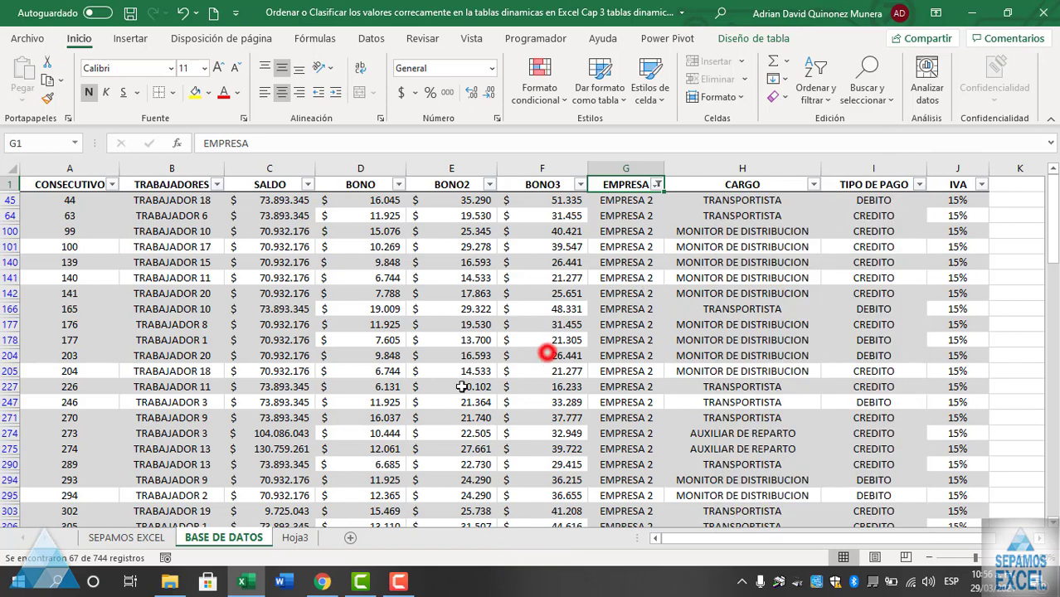
pyautogui.click(296, 538)
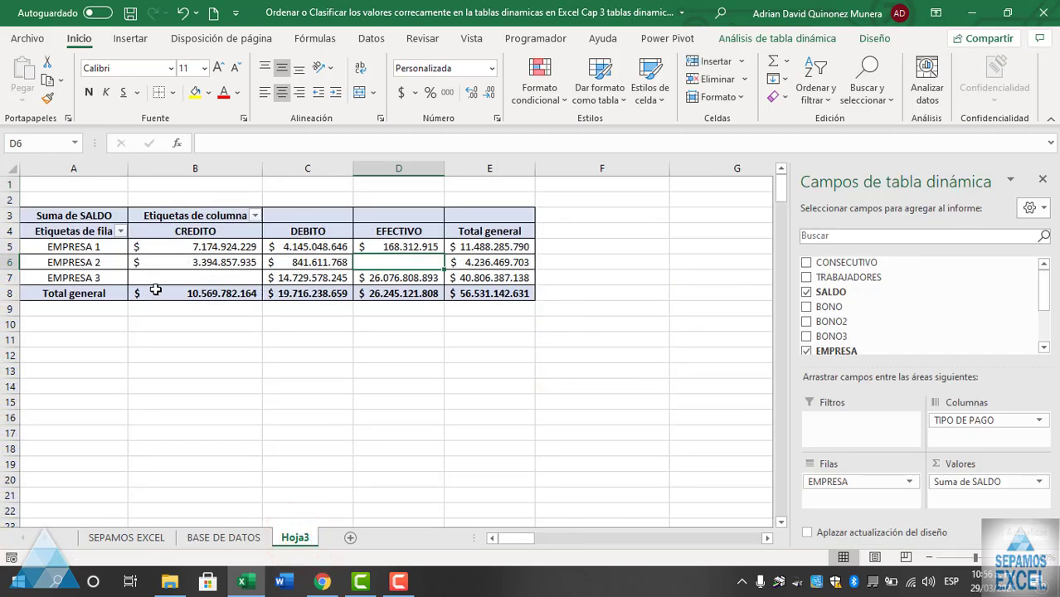
# Step: Filter BASE DE DATOS to show only EMPRESA 3 rows, 374 of 744 records
pyautogui.moveTo(167, 275)
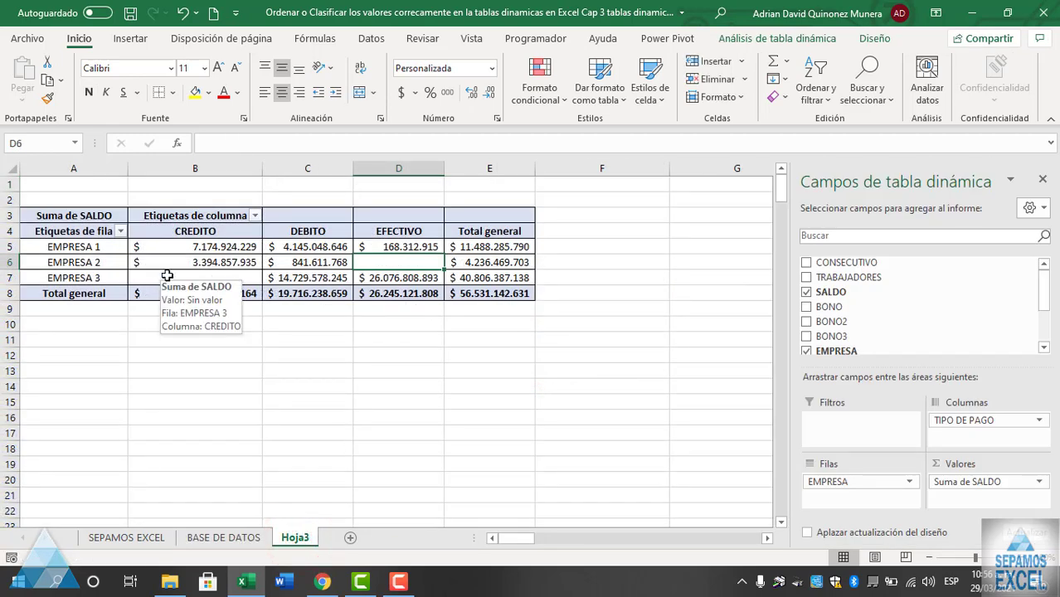
pyautogui.click(223, 532)
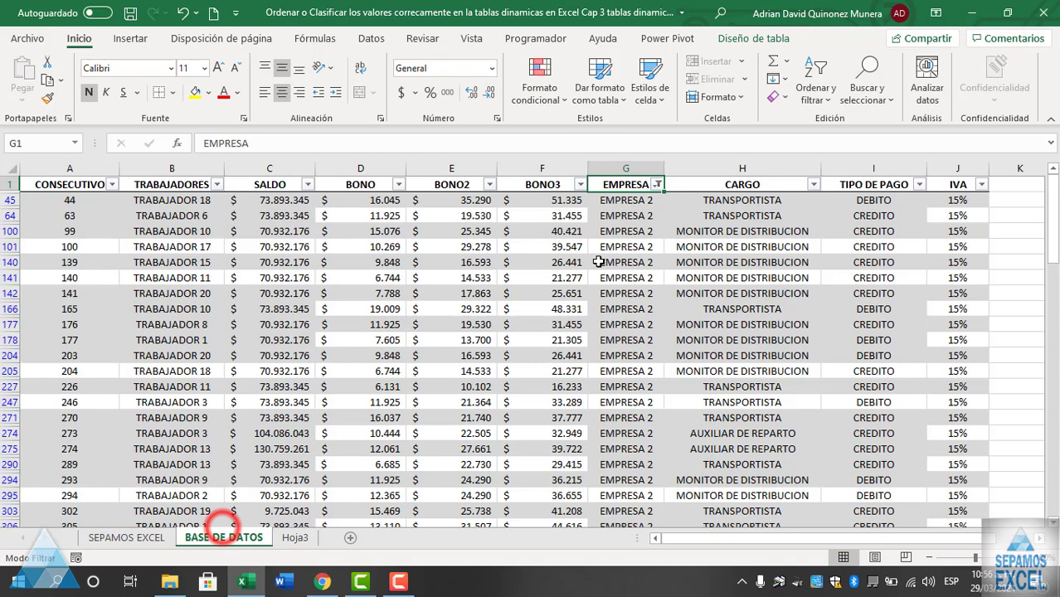
pyautogui.click(657, 184)
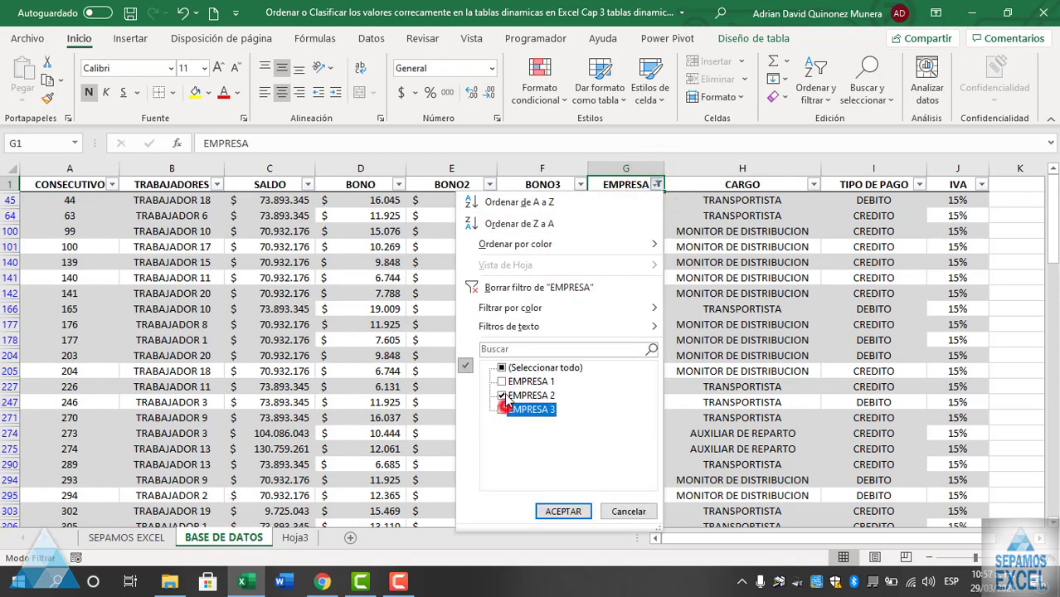
pyautogui.click(503, 368)
pyautogui.click(503, 368)
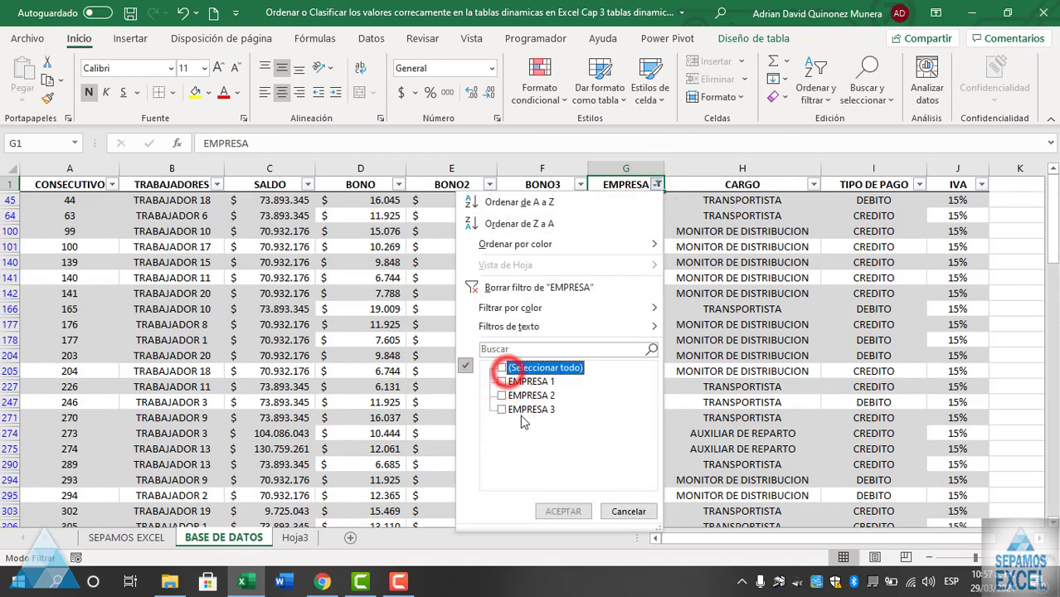
pyautogui.click(501, 409)
pyautogui.click(556, 508)
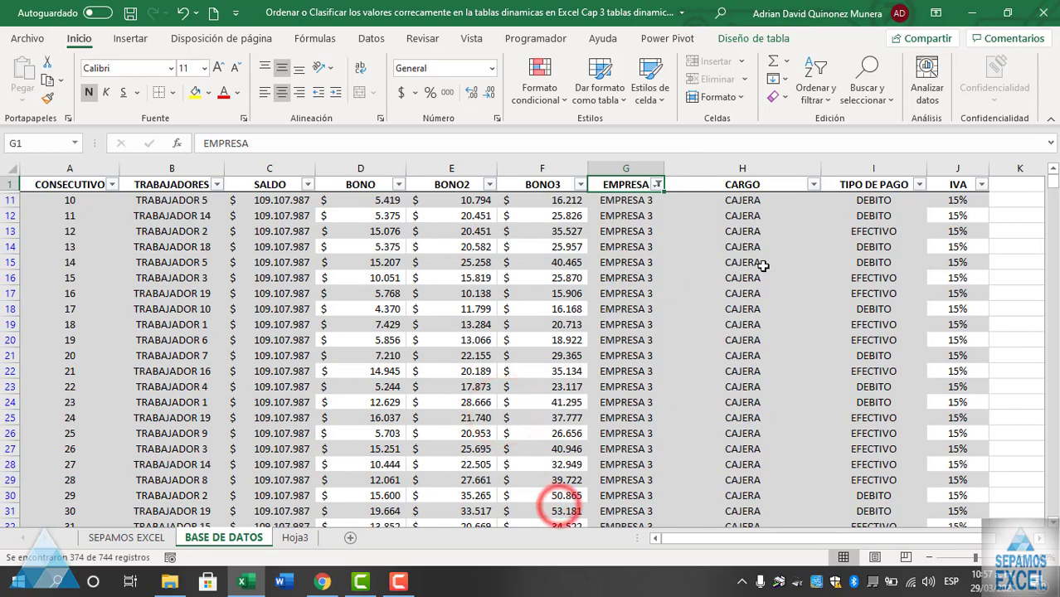
pyautogui.click(297, 538)
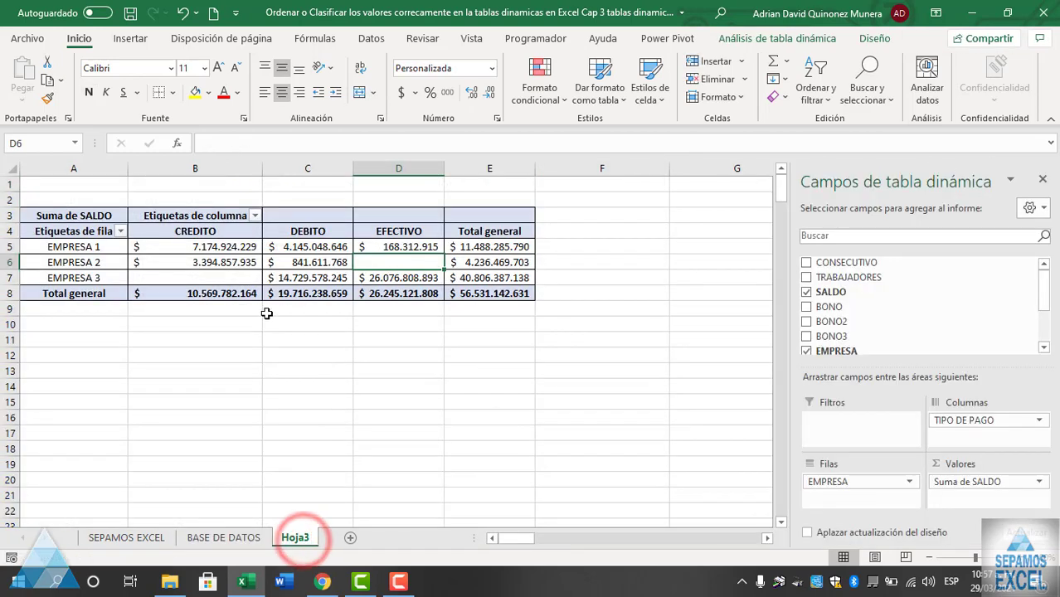
# Step: Check that EMPRESA 3 has only DEBITO and EFECTIVO payment types, then return to Hoja3
pyautogui.click(239, 539)
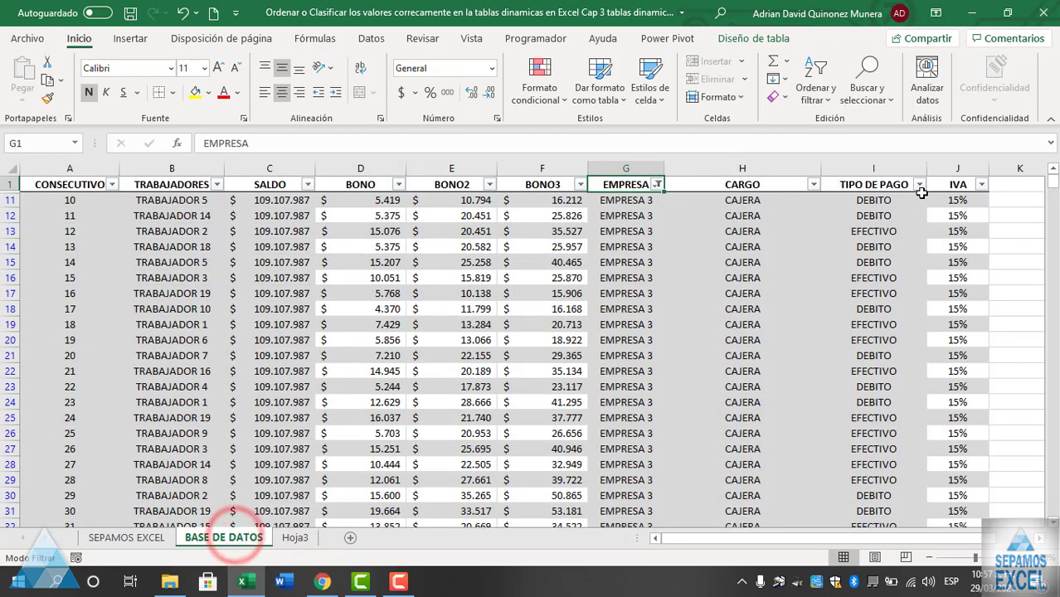
pyautogui.click(920, 186)
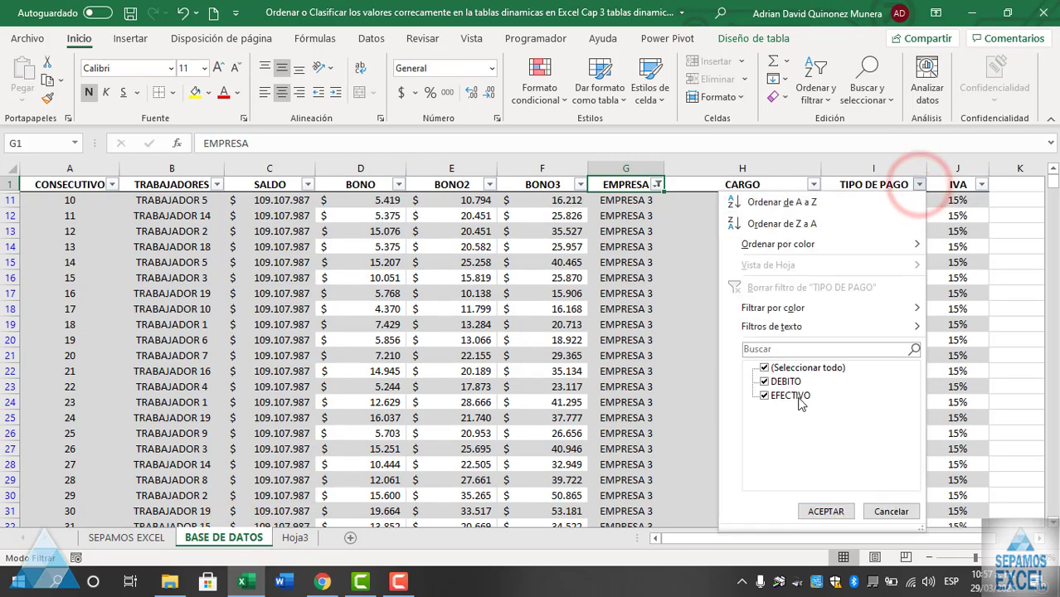
pyautogui.moveTo(757, 310)
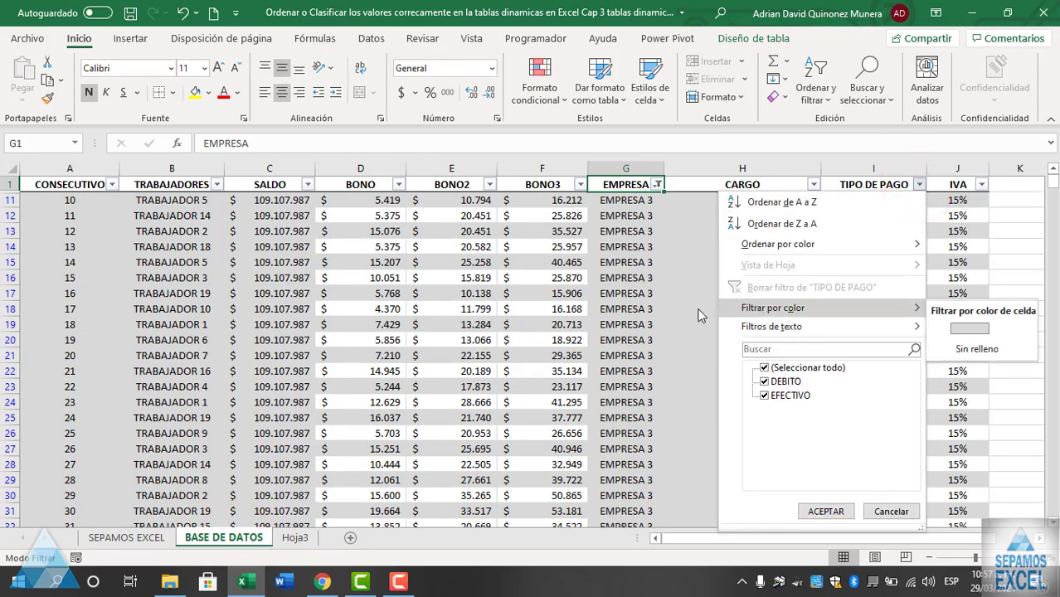
pyautogui.click(548, 326)
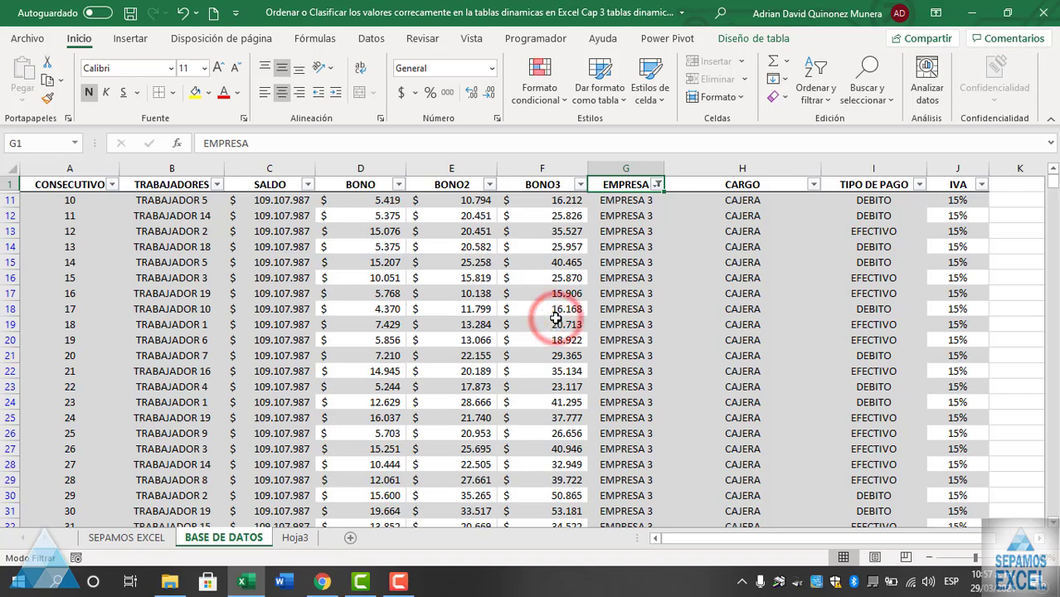
pyautogui.click(296, 538)
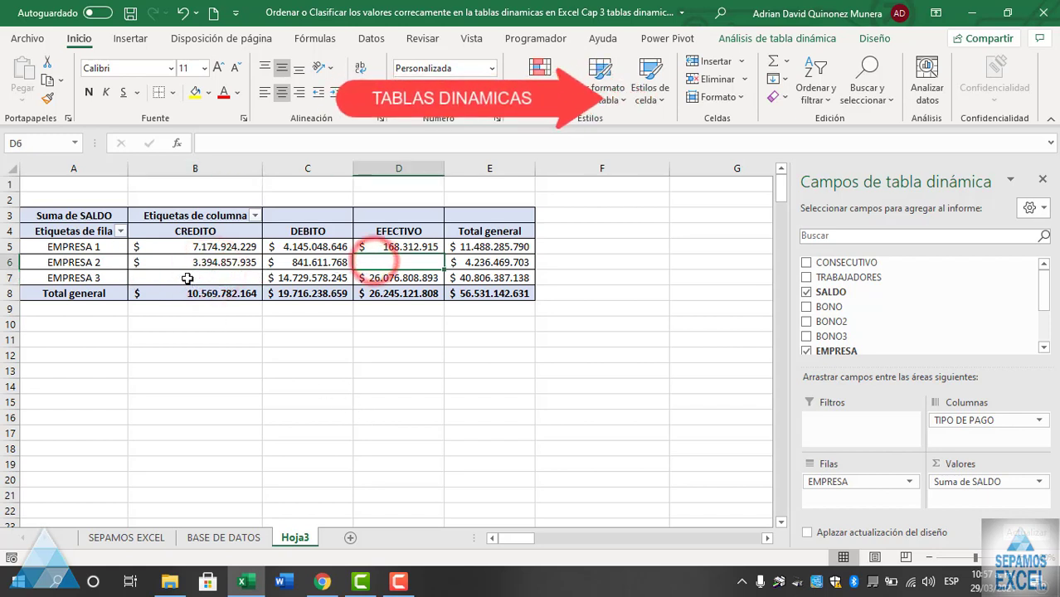
pyautogui.click(187, 278)
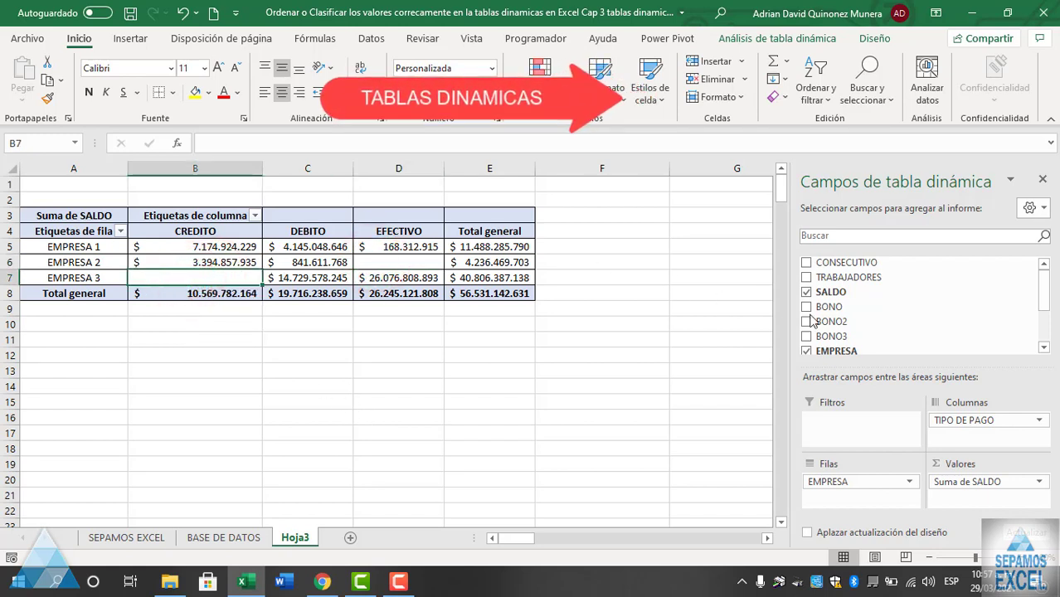
pyautogui.click(806, 278)
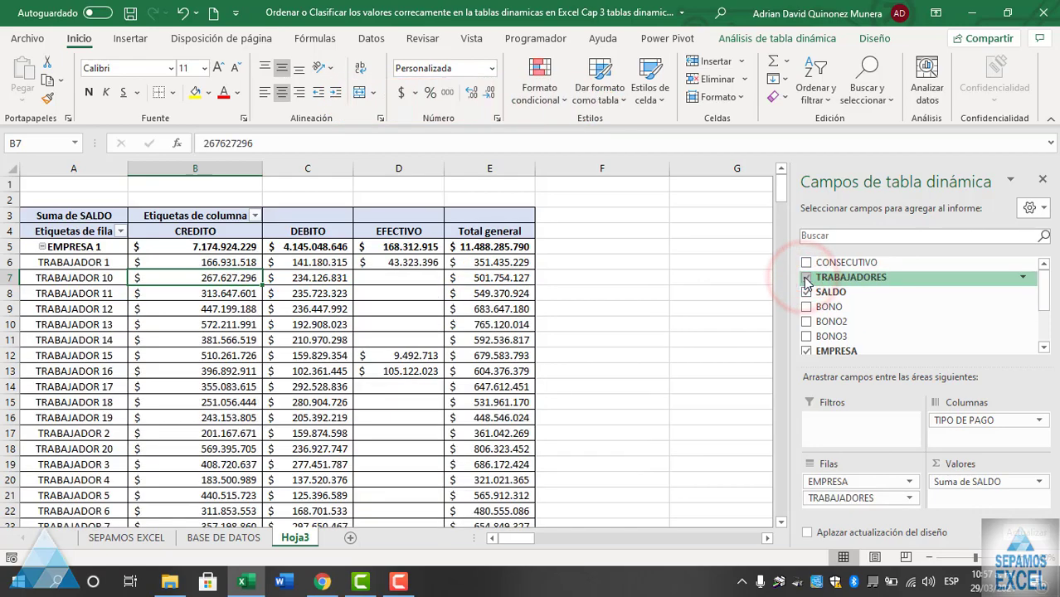
pyautogui.scroll(-3, 457, 317)
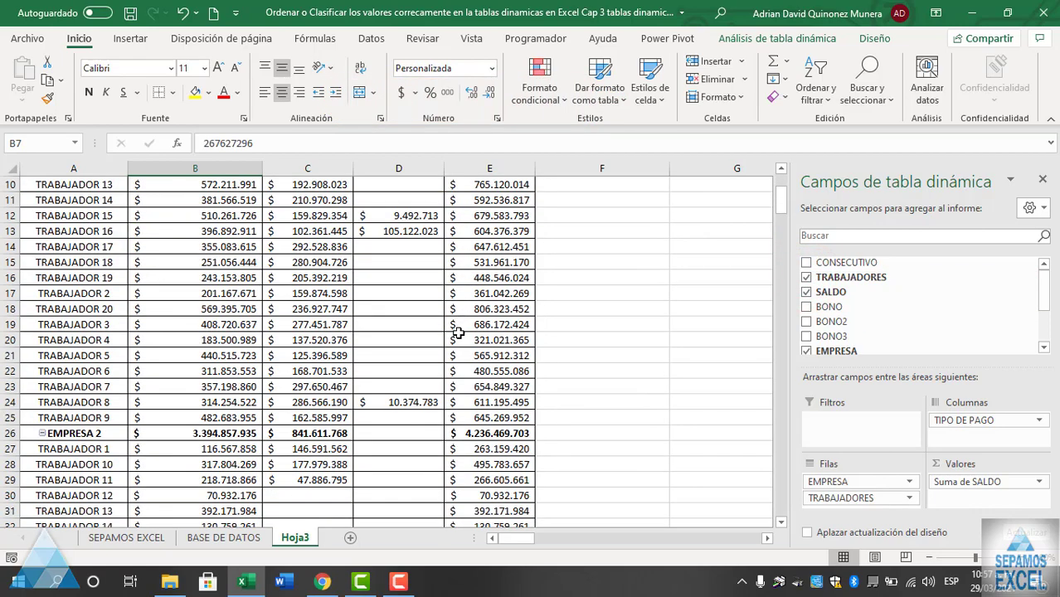
pyautogui.scroll(-3, 459, 333)
pyautogui.scroll(-2, 459, 333)
pyautogui.scroll(-3, 457, 332)
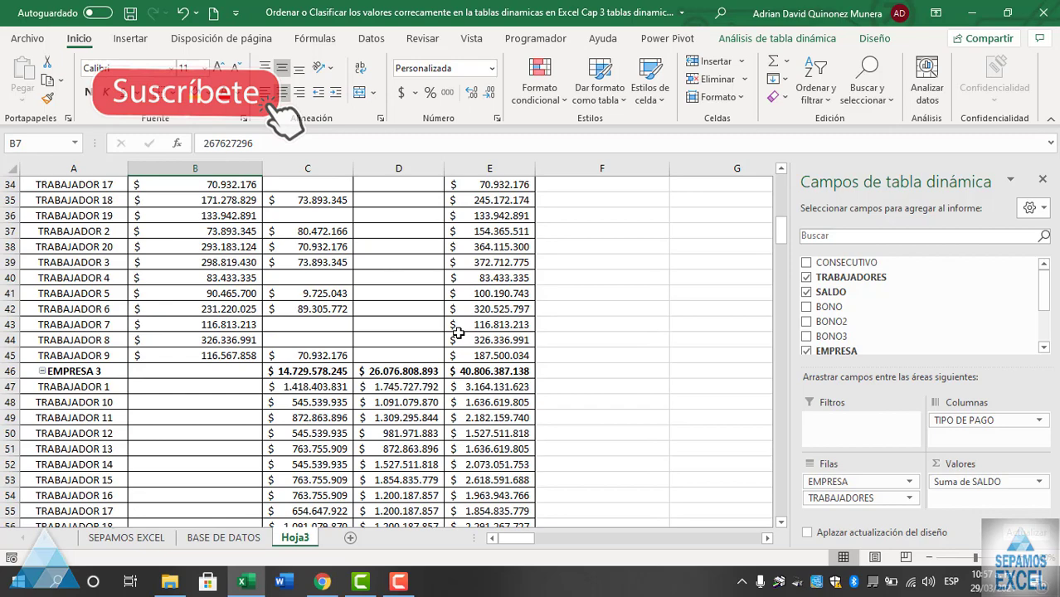
pyautogui.click(575, 326)
pyautogui.scroll(3, 575, 325)
pyautogui.scroll(5, 575, 326)
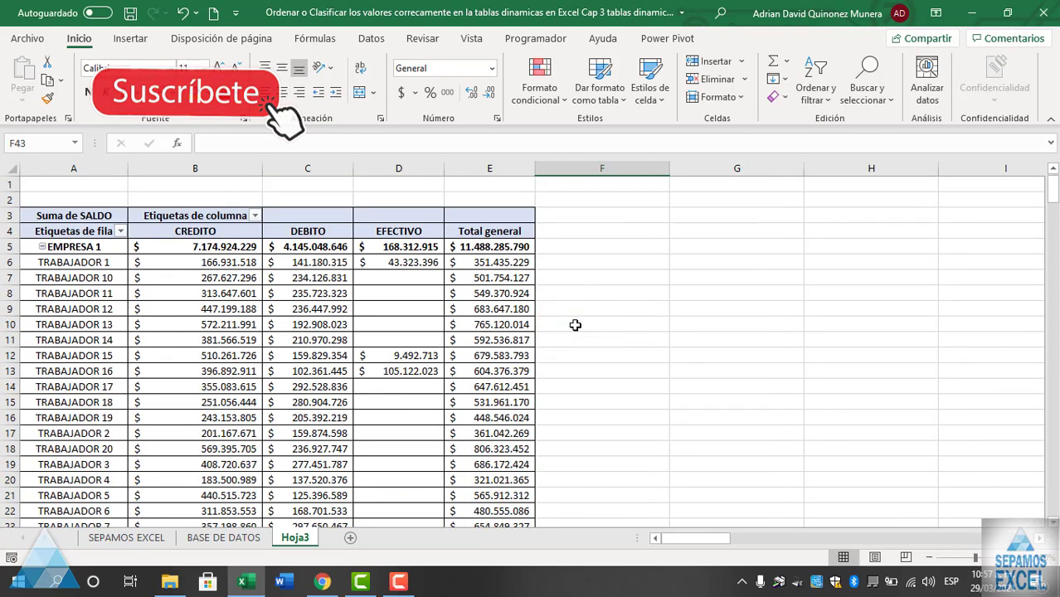
pyautogui.scroll(3, 575, 326)
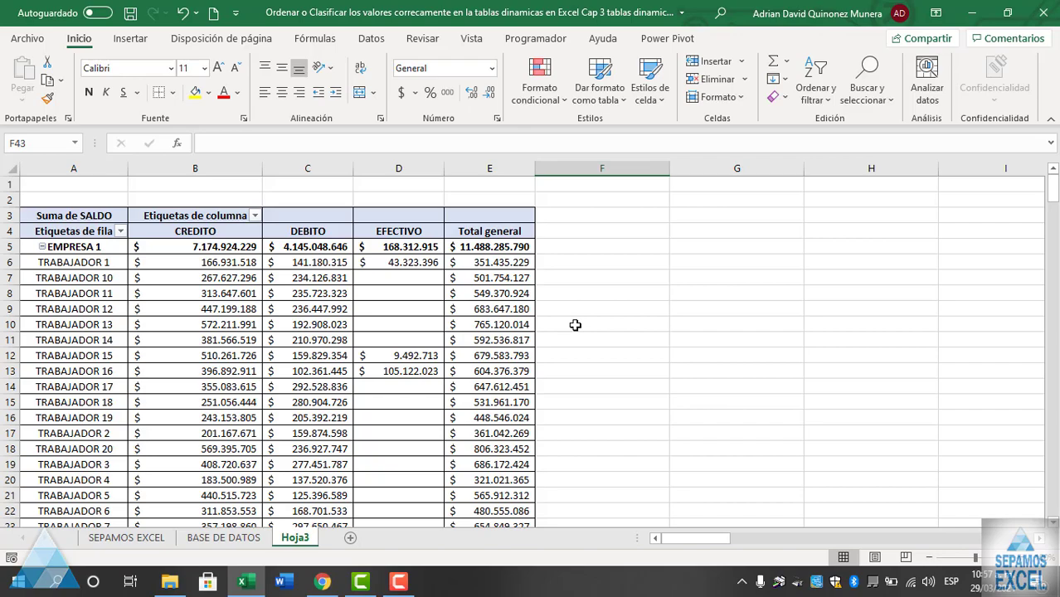
pyautogui.scroll(-2, 595, 268)
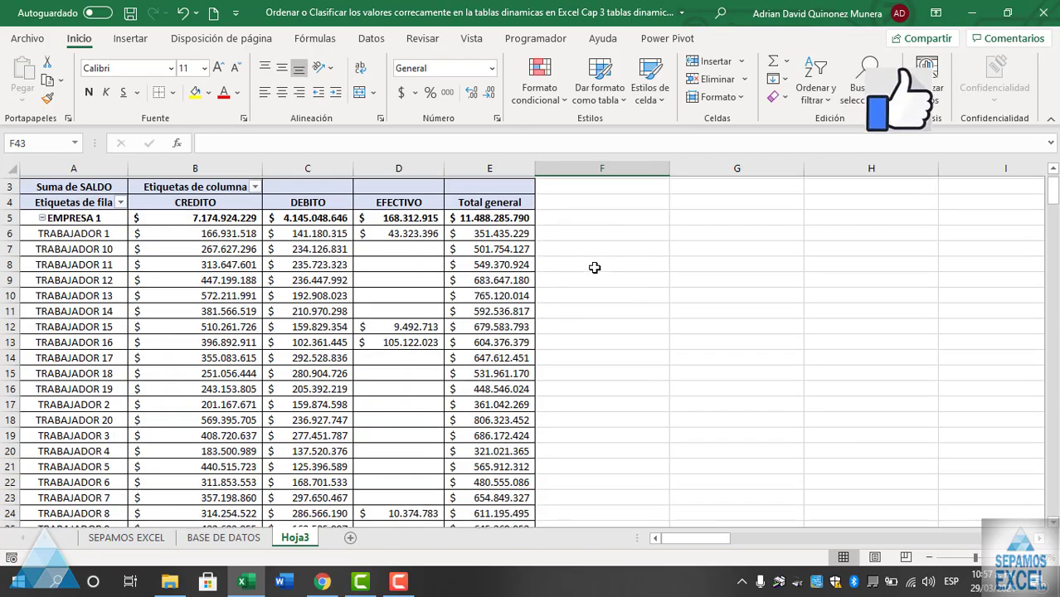
pyautogui.scroll(2, 595, 268)
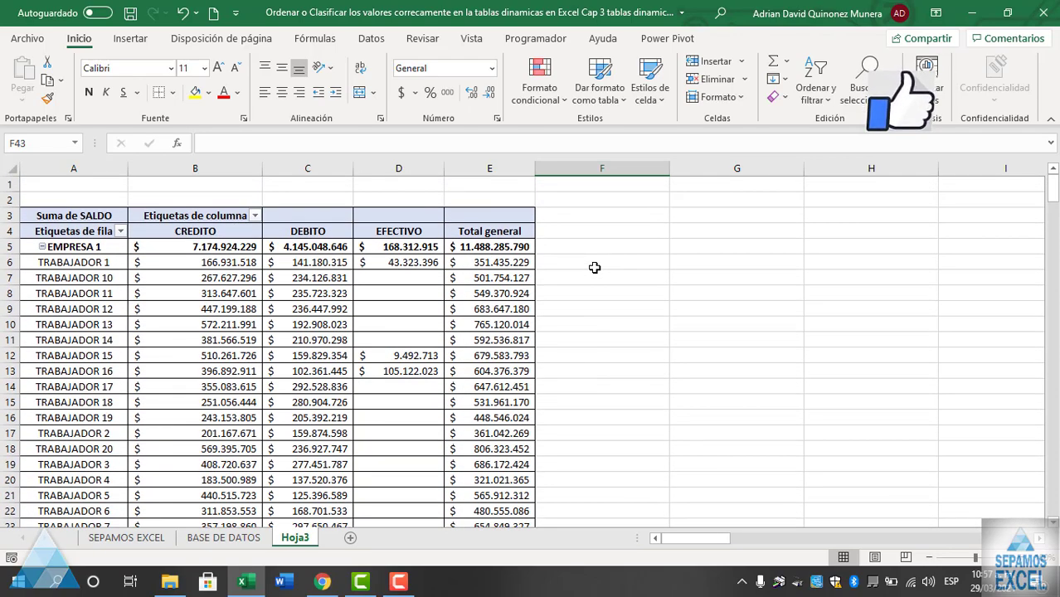
pyautogui.scroll(-1, 595, 268)
pyautogui.scroll(-1, 595, 268)
pyautogui.scroll(2, 594, 268)
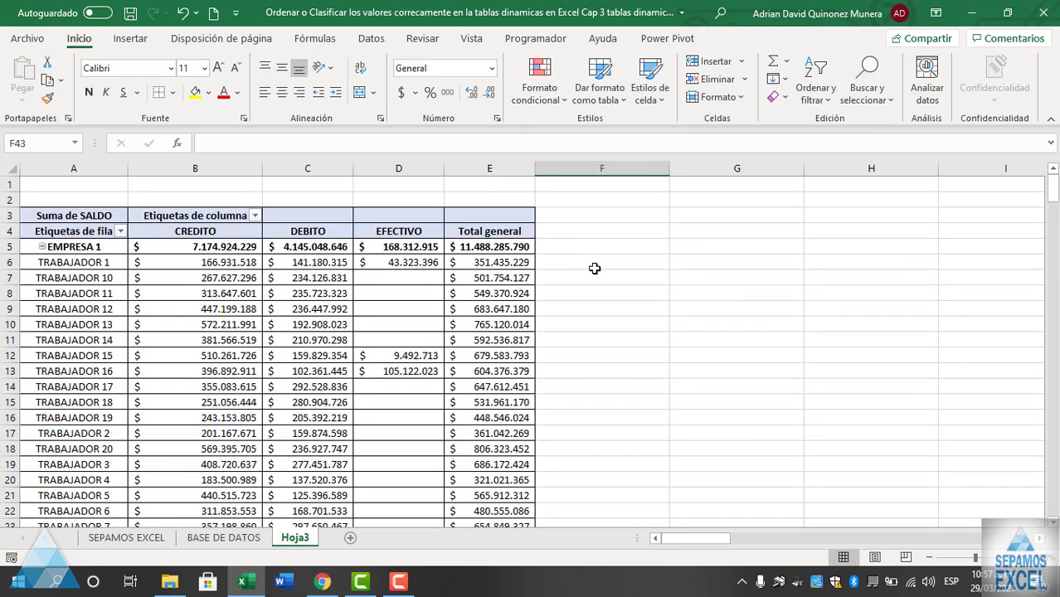
pyautogui.scroll(-3, 623, 297)
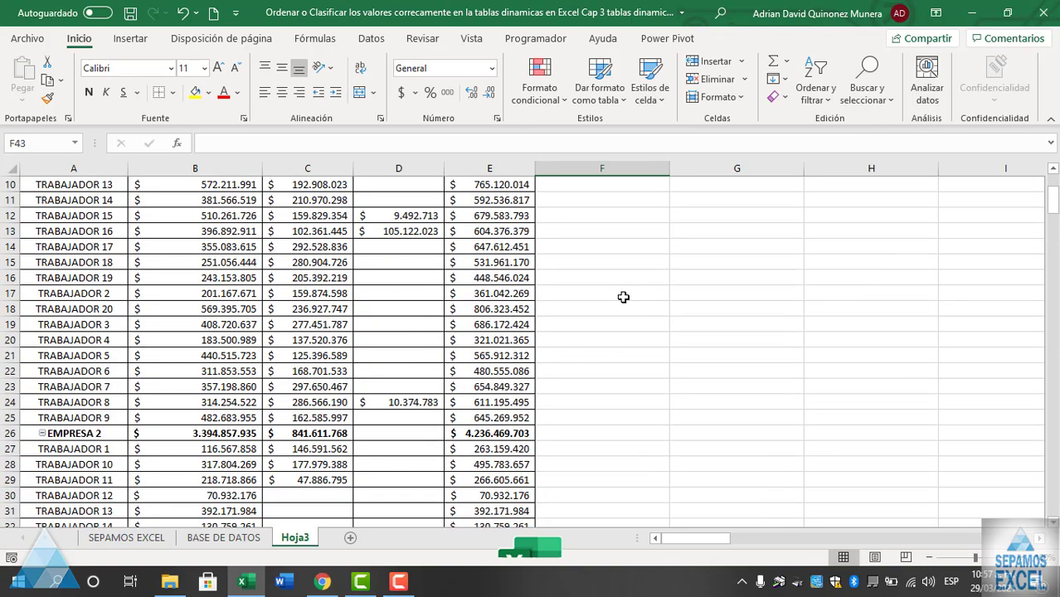
pyautogui.scroll(-1, 623, 297)
pyautogui.scroll(-1, 623, 296)
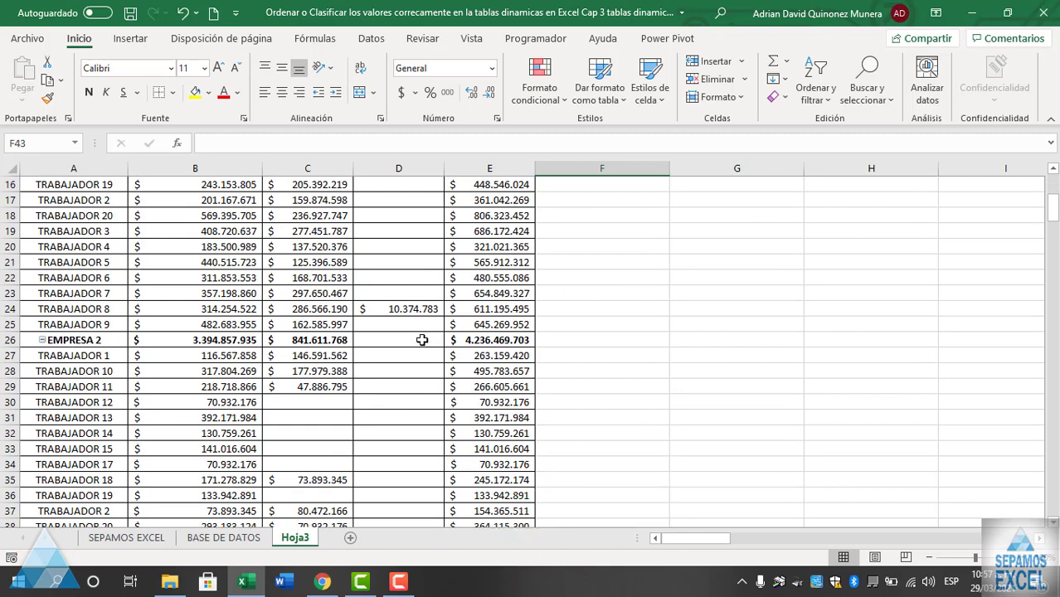
pyautogui.scroll(-1, 418, 343)
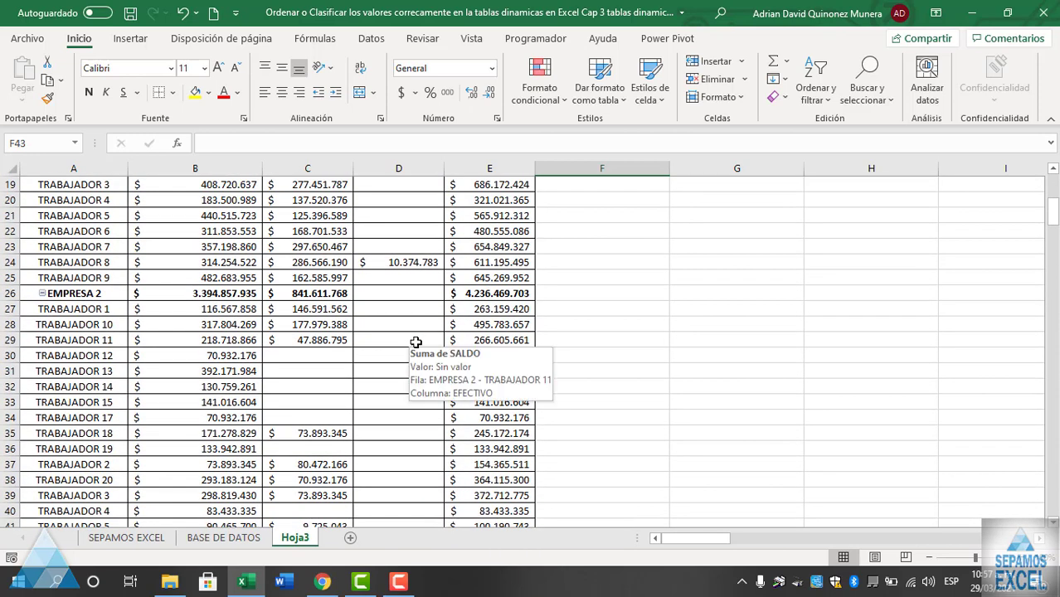
pyautogui.scroll(5, 306, 358)
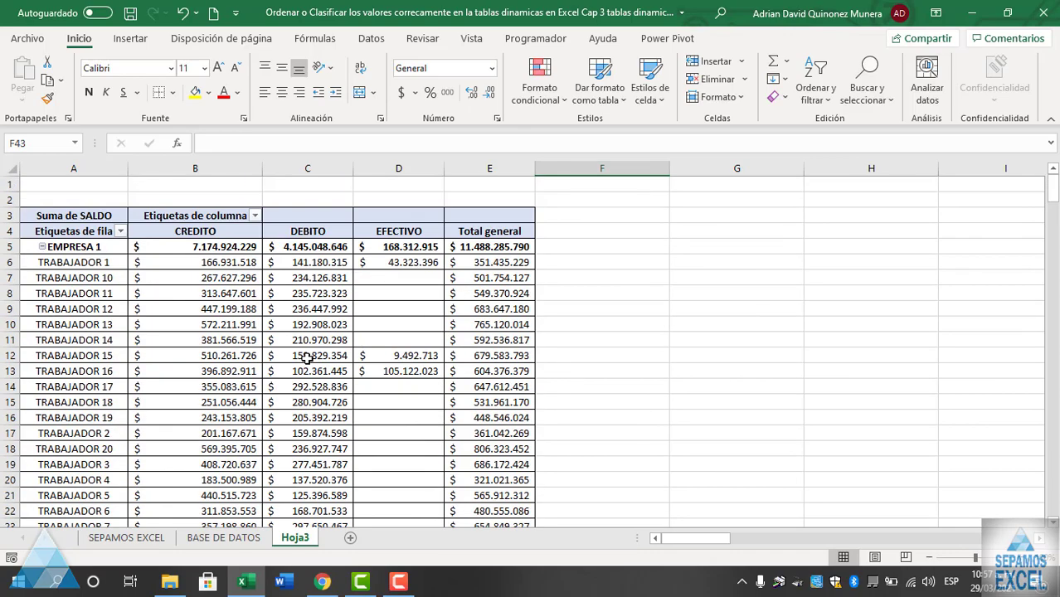
pyautogui.scroll(-5, 306, 359)
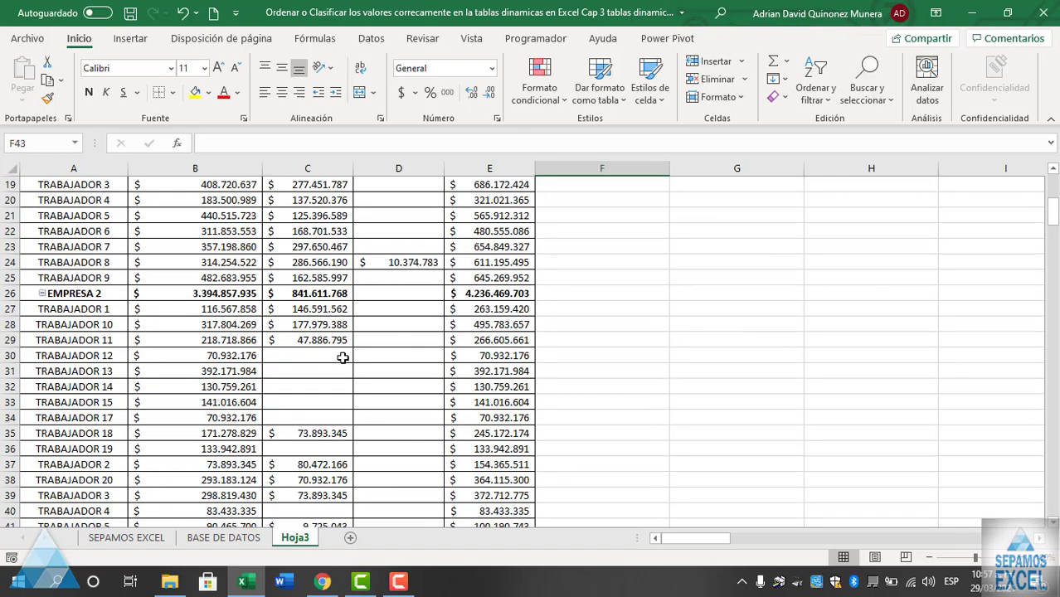
pyautogui.scroll(-2, 343, 358)
pyautogui.scroll(-2, 316, 357)
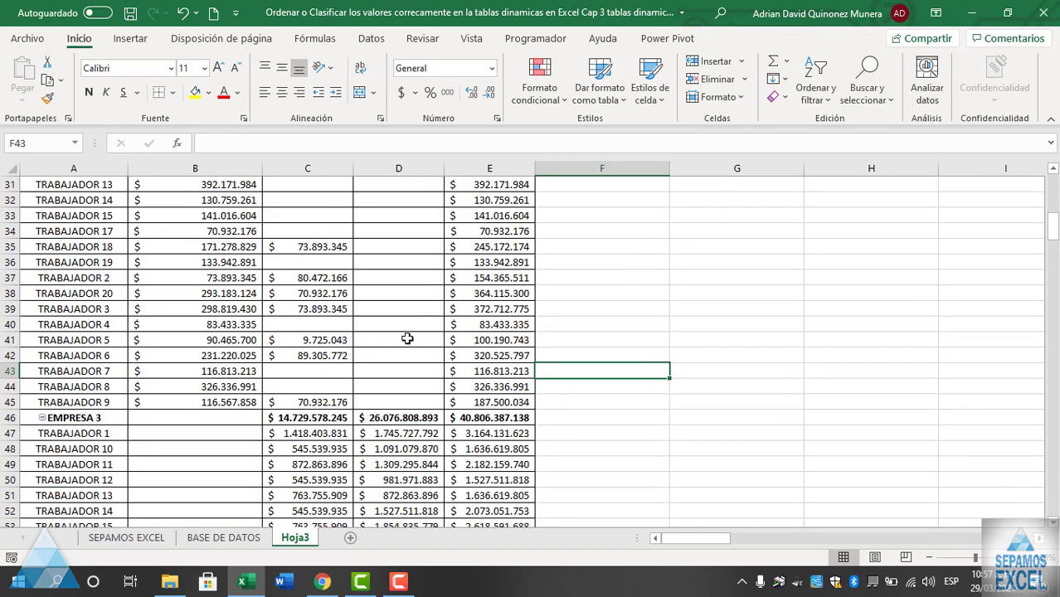
pyautogui.scroll(-2, 407, 338)
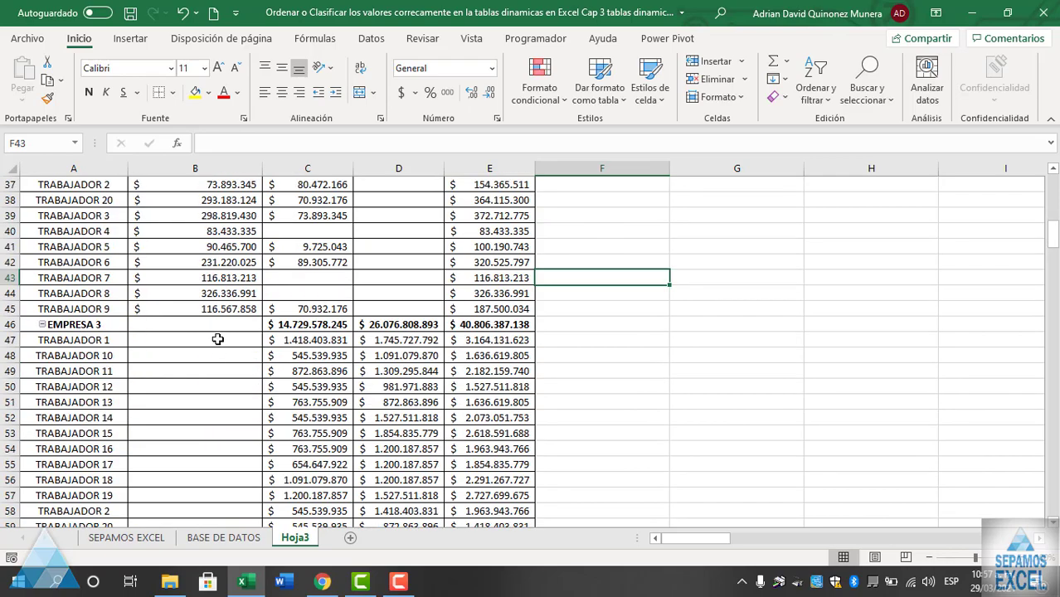
pyautogui.scroll(-2, 218, 340)
pyautogui.scroll(-3, 217, 340)
pyautogui.scroll(4, 216, 339)
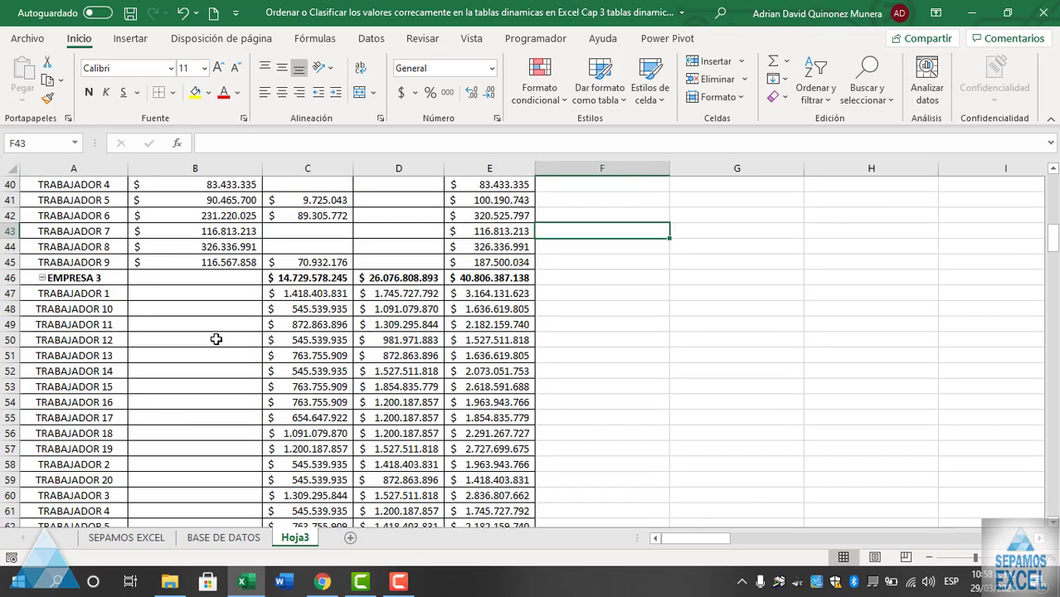
pyautogui.scroll(4, 216, 339)
pyautogui.scroll(7, 216, 340)
pyautogui.scroll(2, 215, 339)
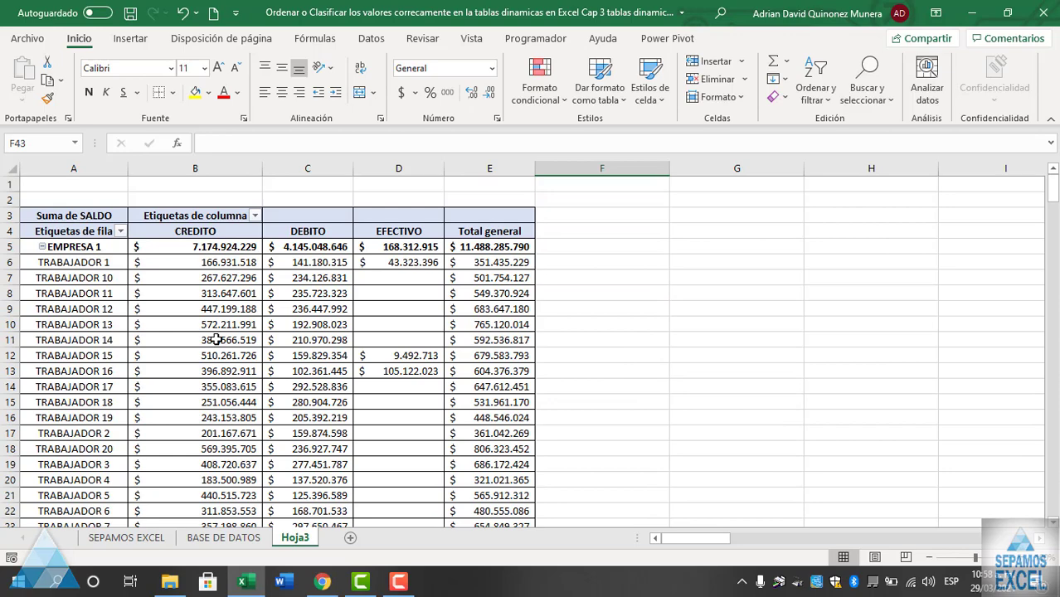
pyautogui.scroll(-5, 216, 340)
pyautogui.scroll(-7, 219, 337)
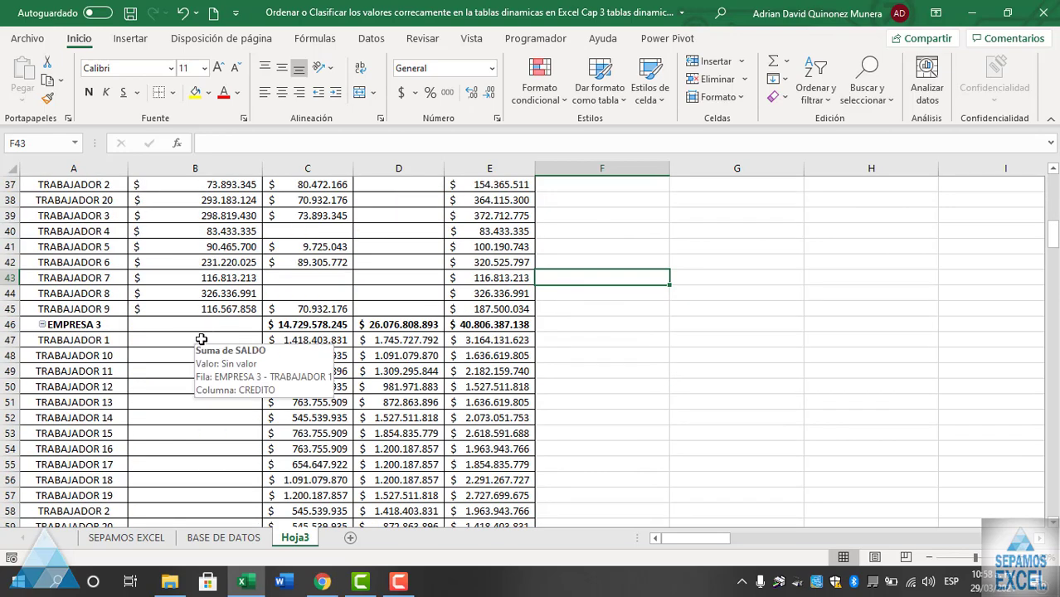
pyautogui.scroll(5, 170, 333)
pyautogui.scroll(7, 170, 332)
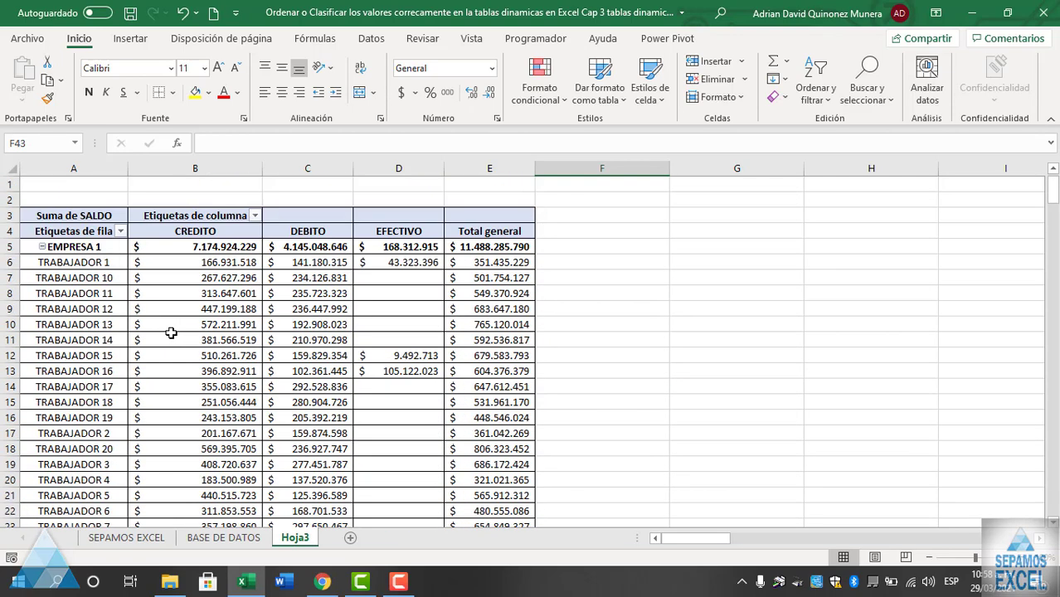
# Step: Filter the pivot's column labels to CREDITO only and review the 10.569.782.164 total
pyautogui.click(255, 218)
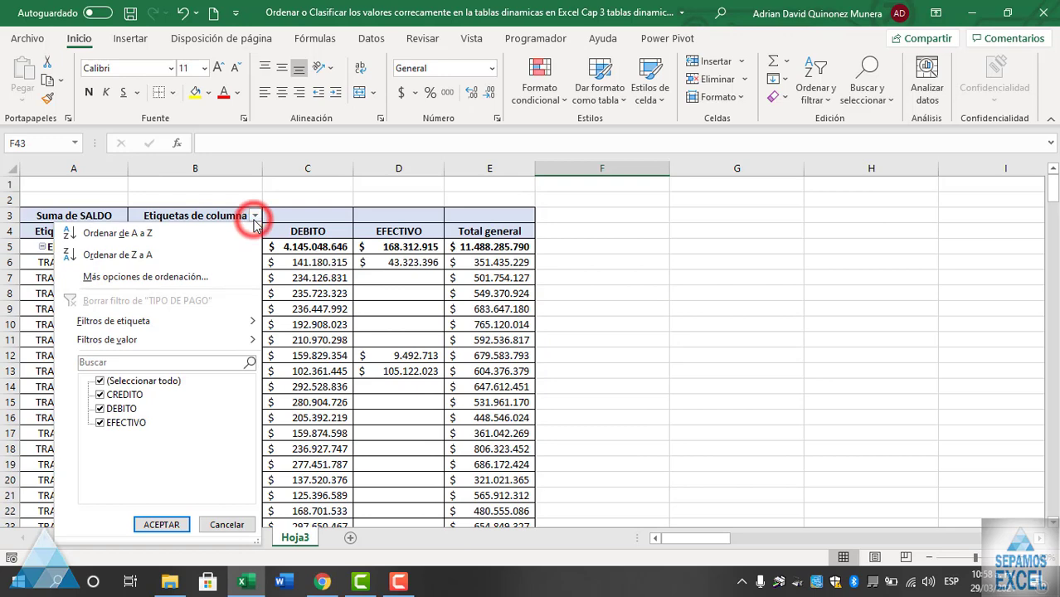
pyautogui.click(100, 382)
pyautogui.click(100, 395)
pyautogui.click(151, 524)
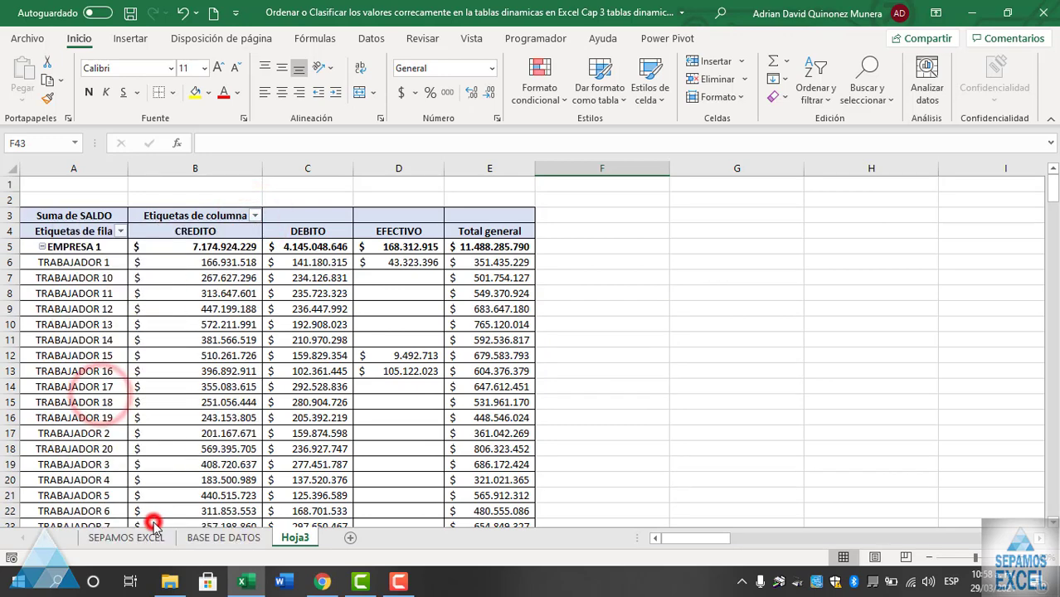
pyautogui.scroll(-4, 305, 370)
pyautogui.scroll(-4, 267, 368)
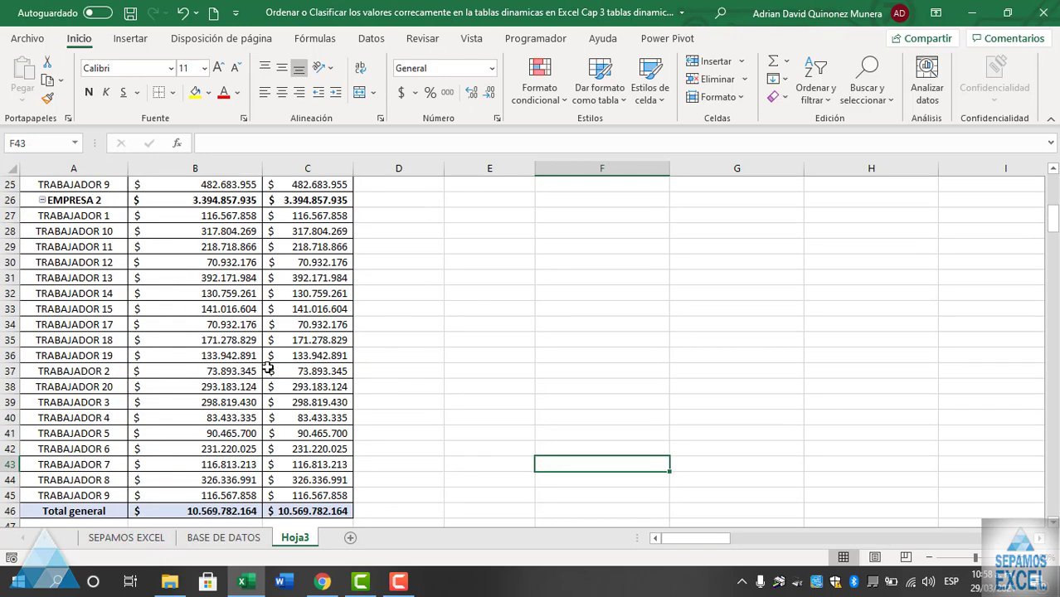
pyautogui.scroll(8, 267, 368)
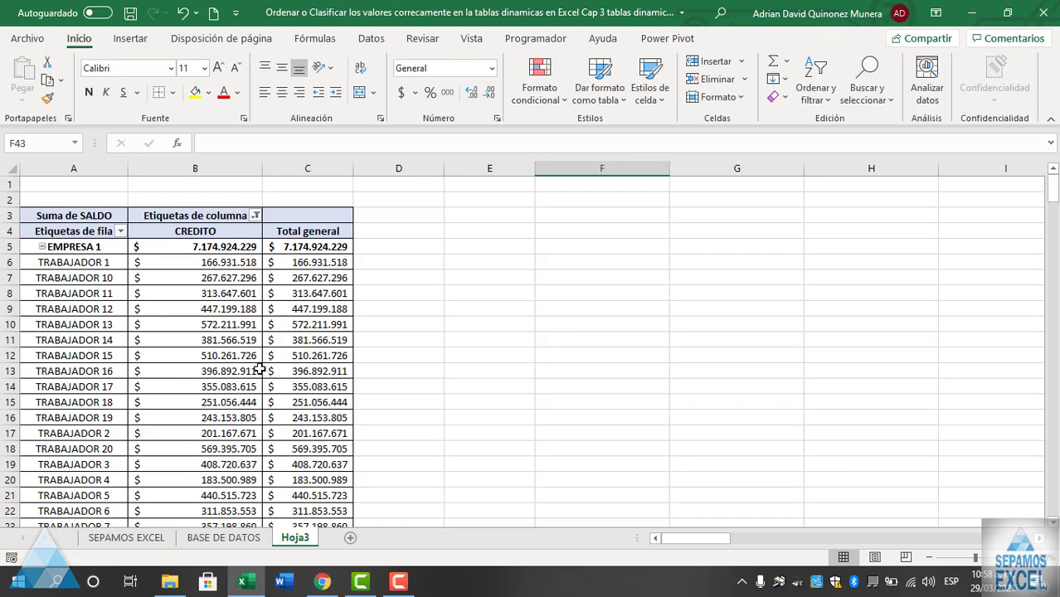
pyautogui.scroll(-2, 131, 266)
pyautogui.scroll(-3, 101, 315)
pyautogui.scroll(-4, 93, 372)
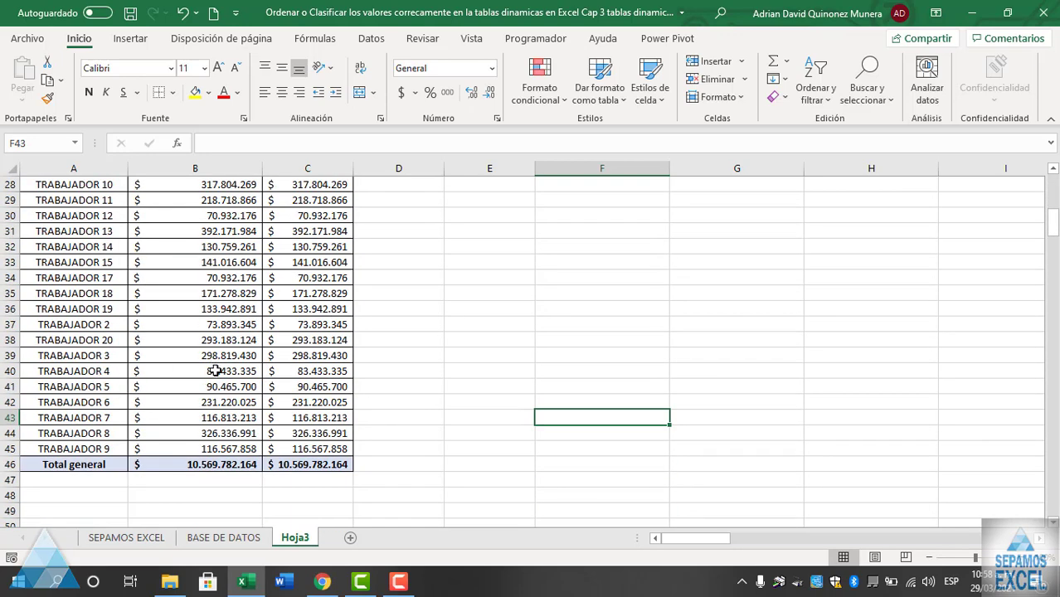
pyautogui.scroll(1, 213, 375)
pyautogui.scroll(4, 214, 375)
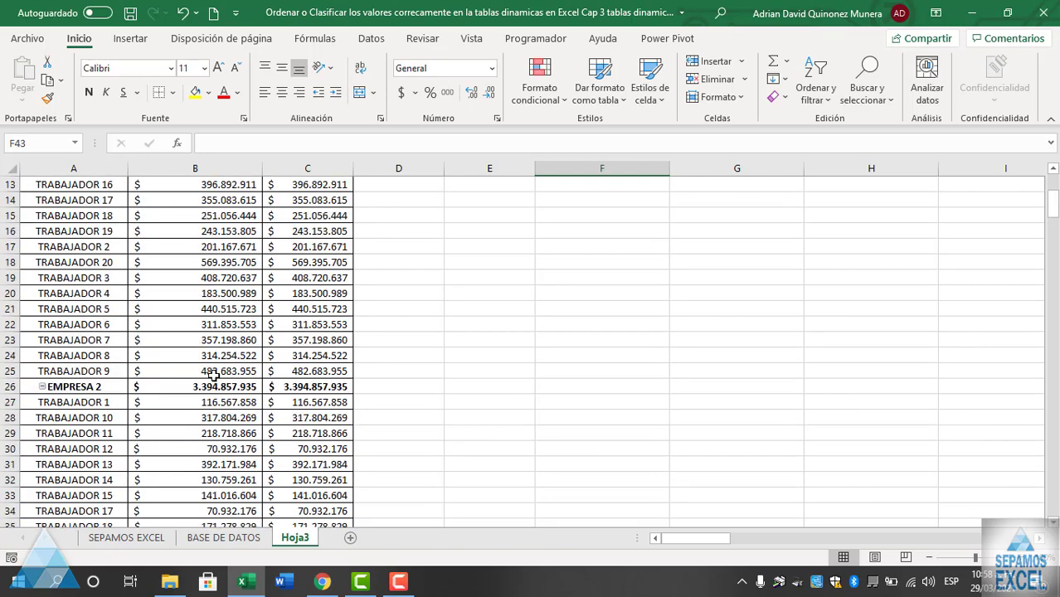
pyautogui.scroll(4, 213, 375)
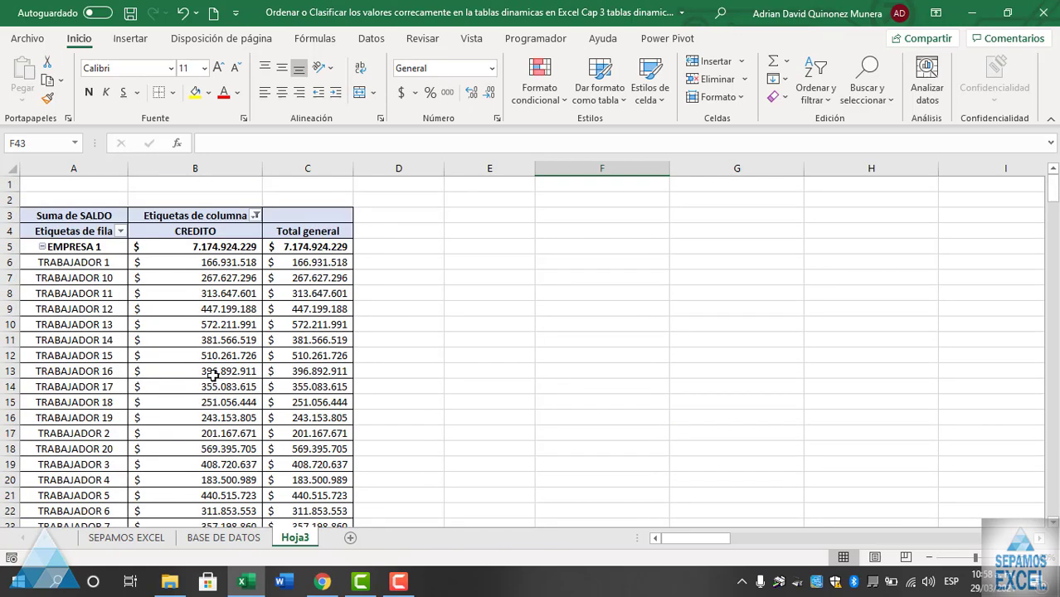
# Step: Filter the pivot's column labels to DEBITO only and scroll through the results
pyautogui.click(256, 215)
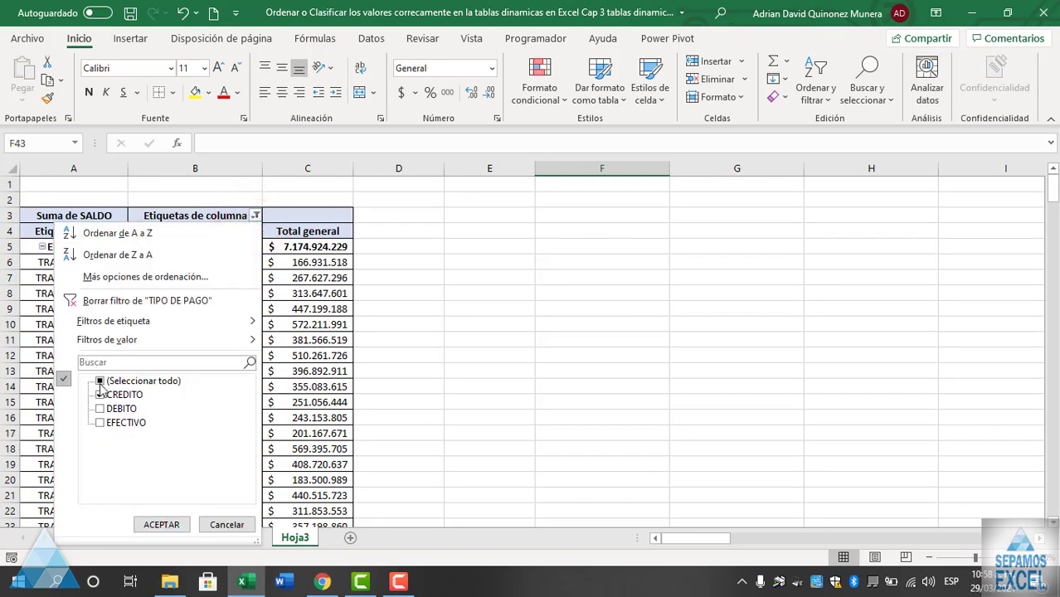
pyautogui.click(99, 409)
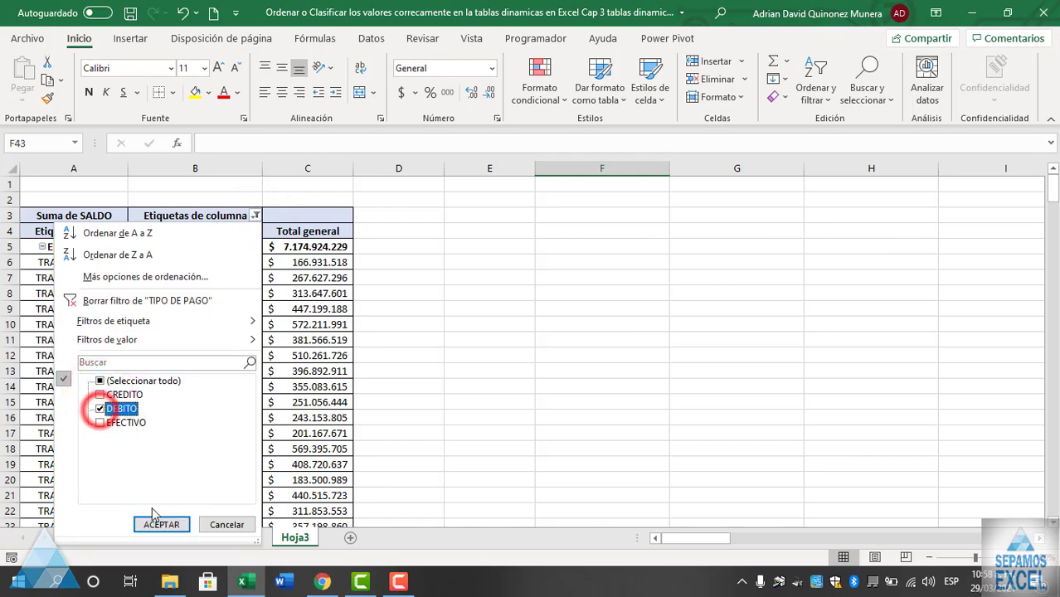
pyautogui.click(160, 523)
pyautogui.scroll(-5, 238, 401)
pyautogui.scroll(-3, 238, 401)
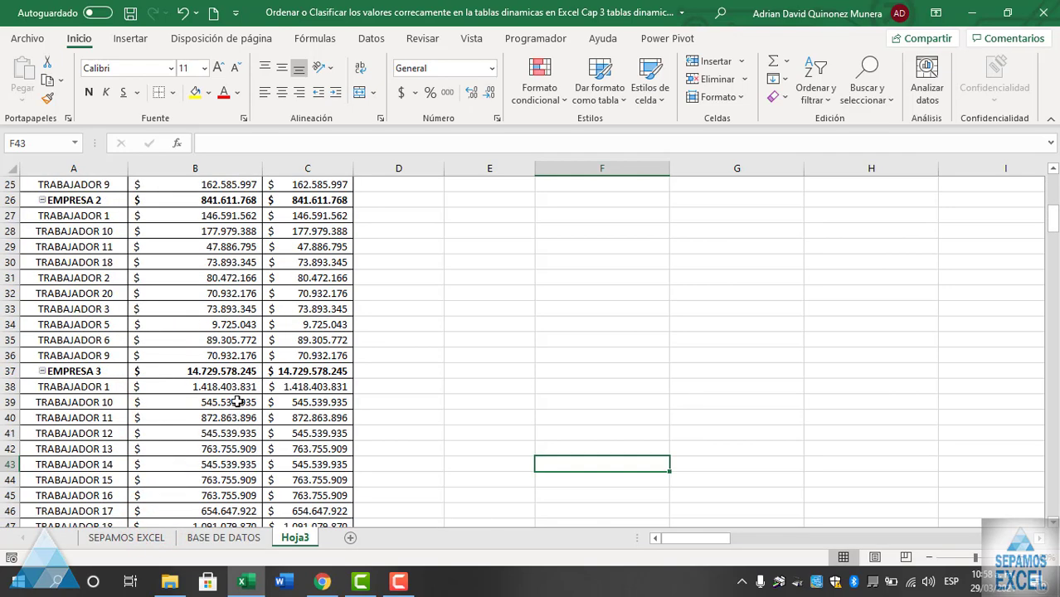
pyautogui.scroll(-2, 238, 400)
pyautogui.scroll(-4, 238, 401)
pyautogui.scroll(9, 236, 401)
pyautogui.scroll(5, 236, 401)
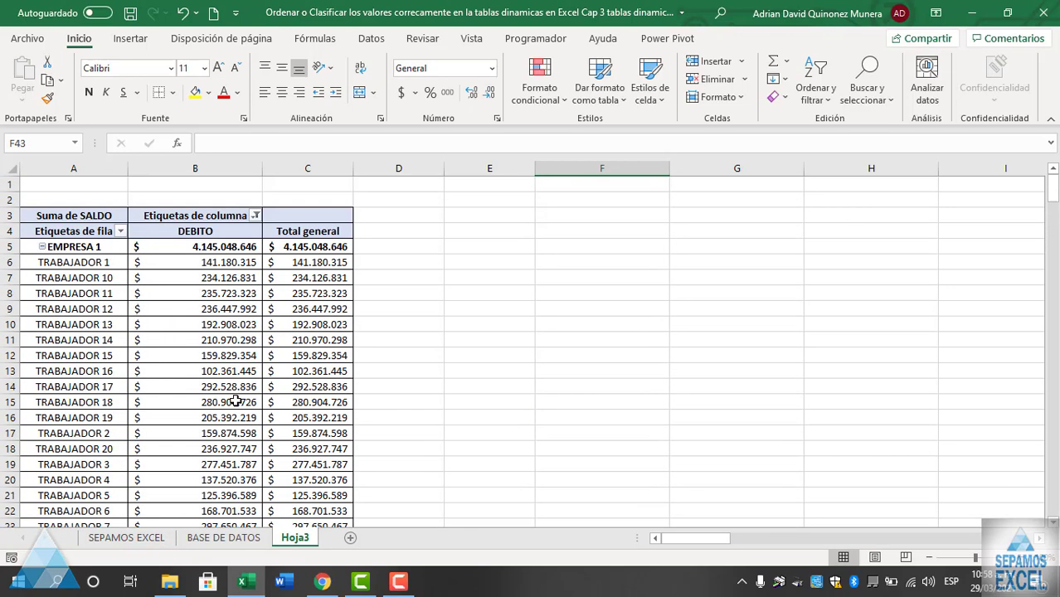
# Step: Restore all CREDITO, DEBITO and EFECTIVO columns and select cell E9 to show the field list
pyautogui.click(255, 216)
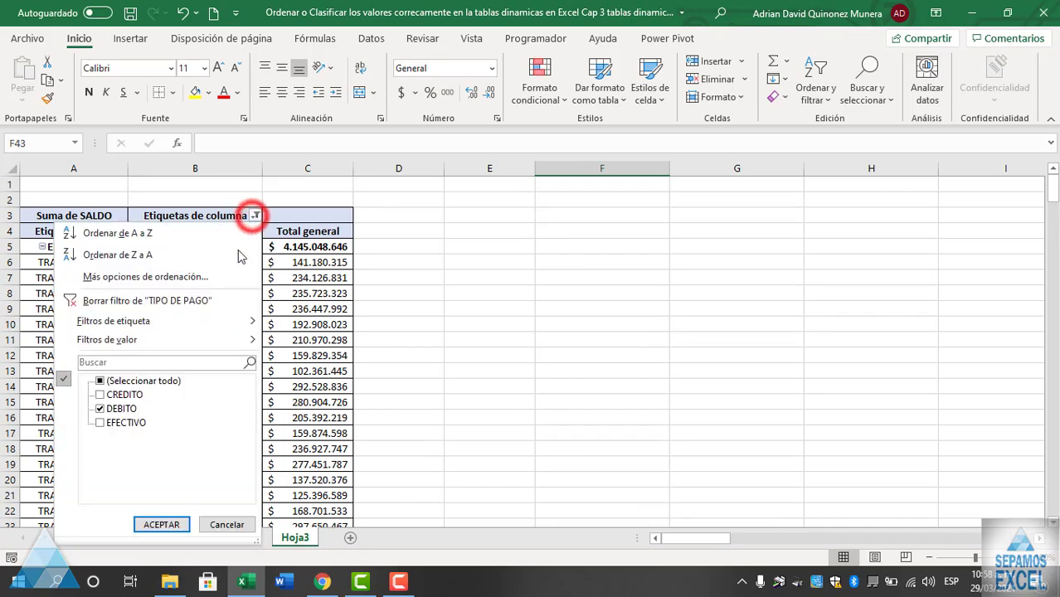
pyautogui.click(100, 380)
pyautogui.click(172, 530)
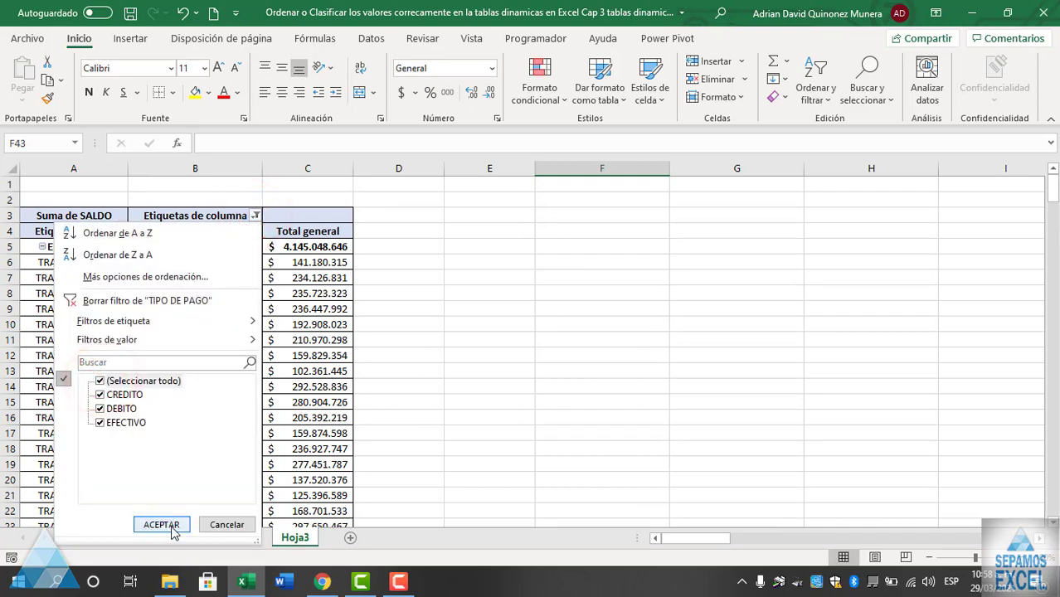
pyautogui.click(468, 307)
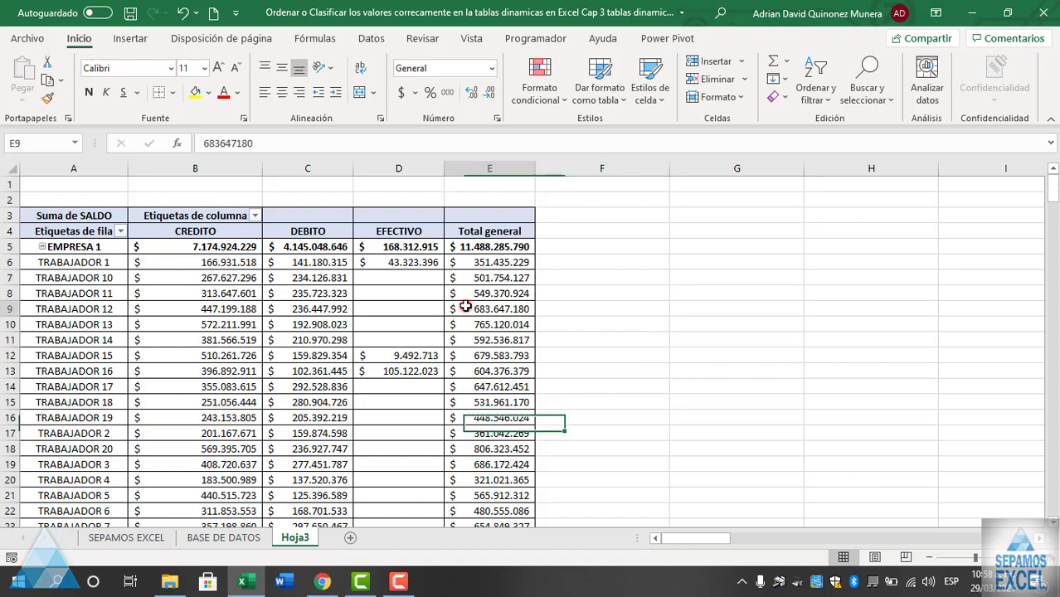